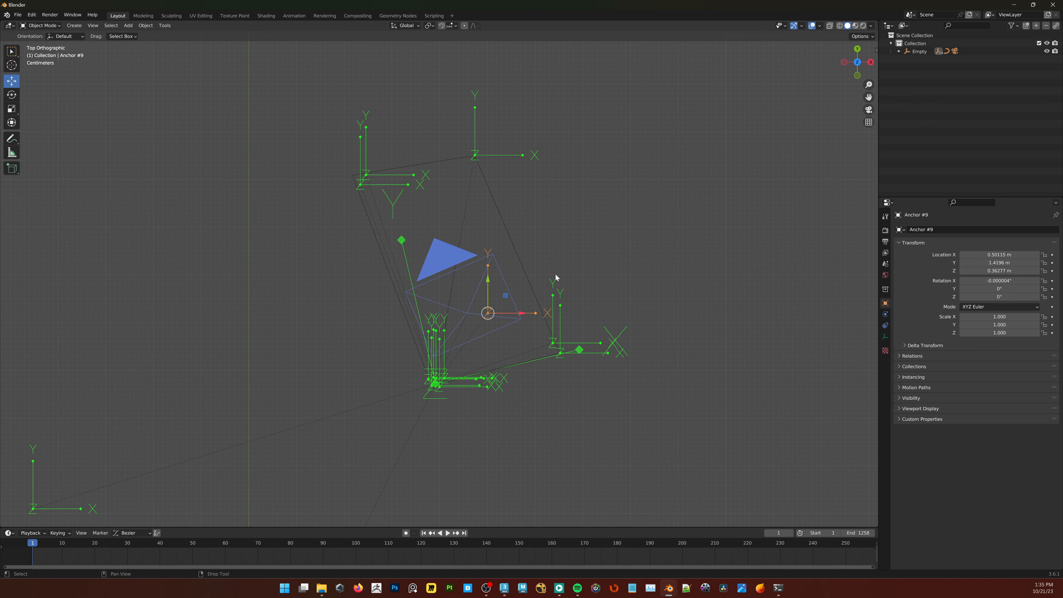
Step: Select the parent Empty and rotate it about the Z axis to about -6.85°, squaring the tracked layout to the world axes
click(582, 241)
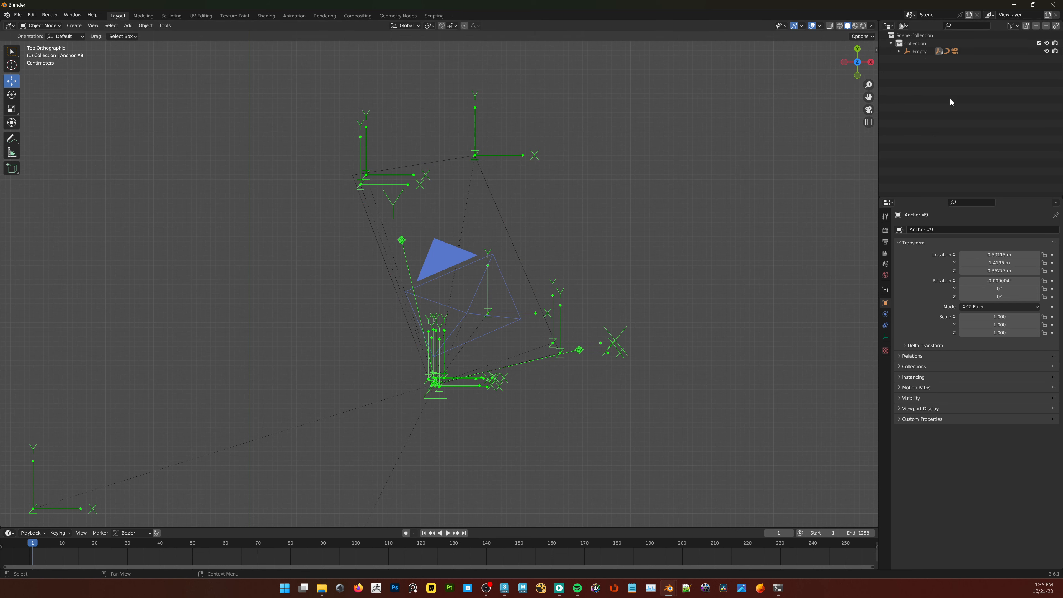
click(899, 51)
click(921, 52)
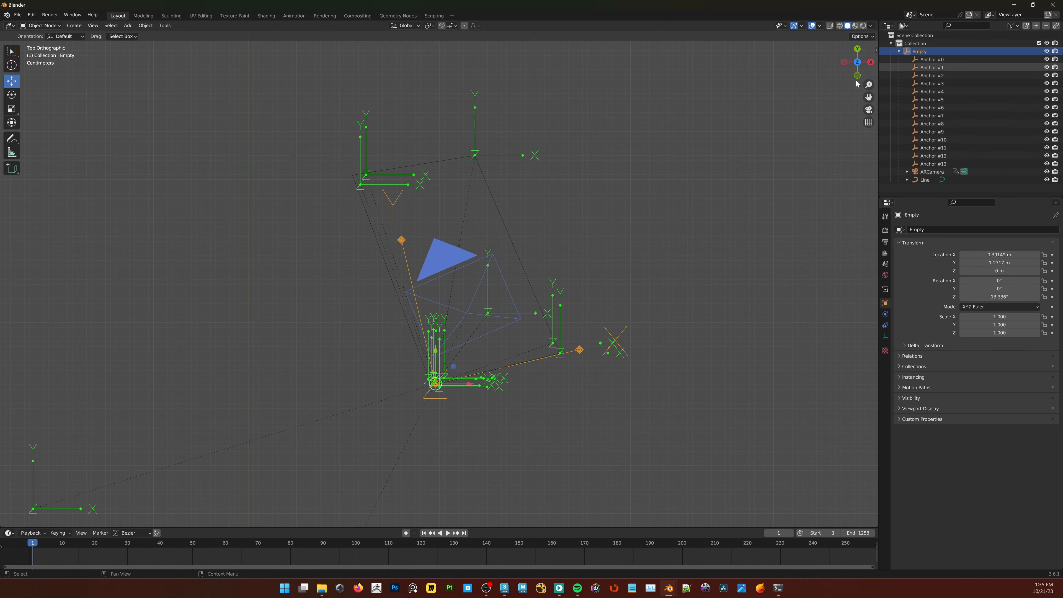
middle_drag(437, 300, 445, 275)
key(e)
scroll(466, 353, down, 1)
drag(458, 318, 476, 356)
scroll(468, 352, up, 2)
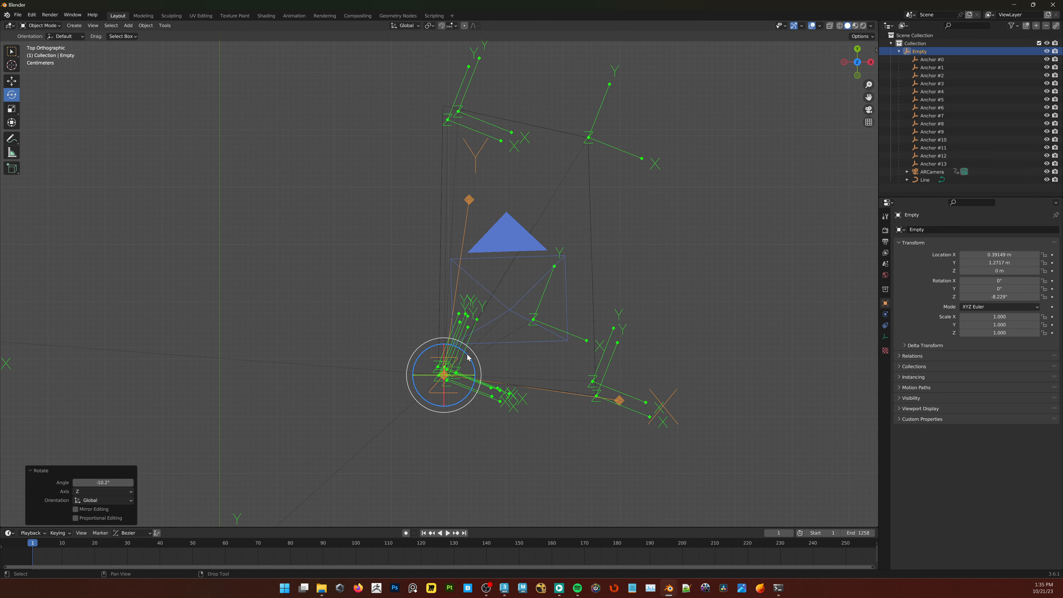
drag(467, 355, 467, 354)
Step: Move the Empty in the horizontal plane so its pivot sits at the world origin
middle_drag(467, 351, 510, 280)
scroll(517, 283, down, 3)
key(w)
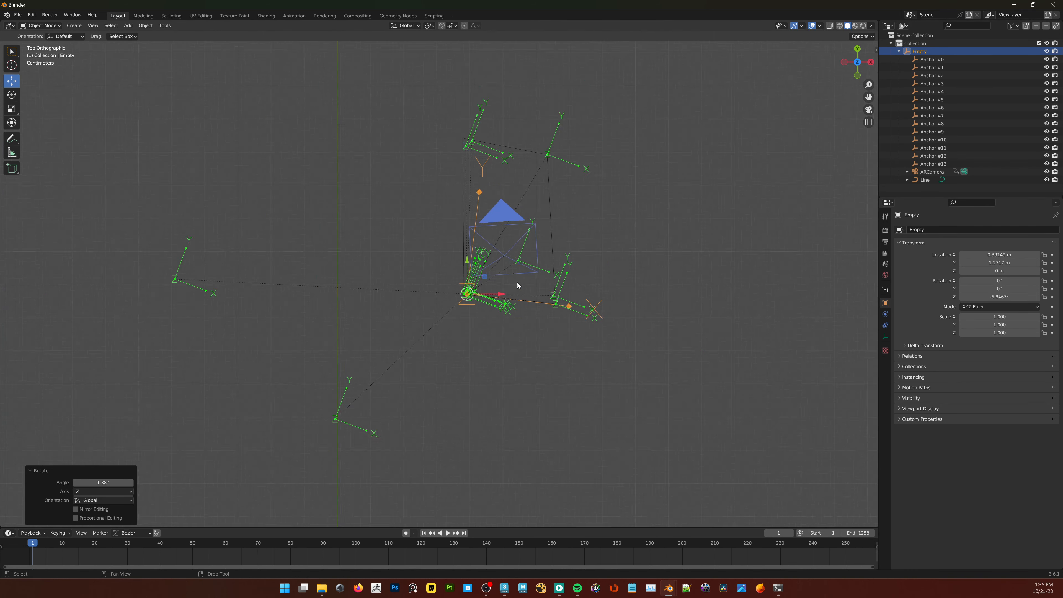
drag(485, 278, 345, 329)
scroll(377, 344, down, 1)
middle_drag(389, 351, 489, 234)
scroll(490, 234, down, 2)
scroll(489, 235, down, 2)
drag(457, 235, 459, 384)
Step: Play the AR camera animation and stop it at frame 237
key(f)
key(space)
key(space)
middle_drag(454, 405, 414, 459)
Step: Delete the Line object parented to the Empty
click(545, 271)
key(Delete)
click(567, 309)
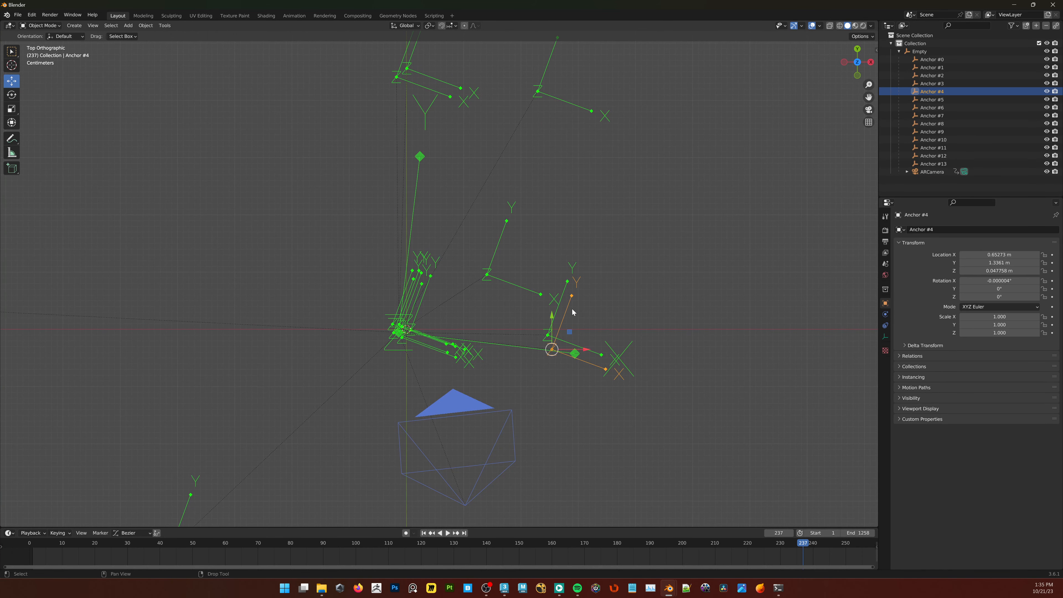
scroll(591, 302, up, 1)
middle_drag(624, 326, 545, 372)
Step: Create a small Box primitive beside the anchors, at about X 0.43 m and Y 0.12 m
click(593, 298)
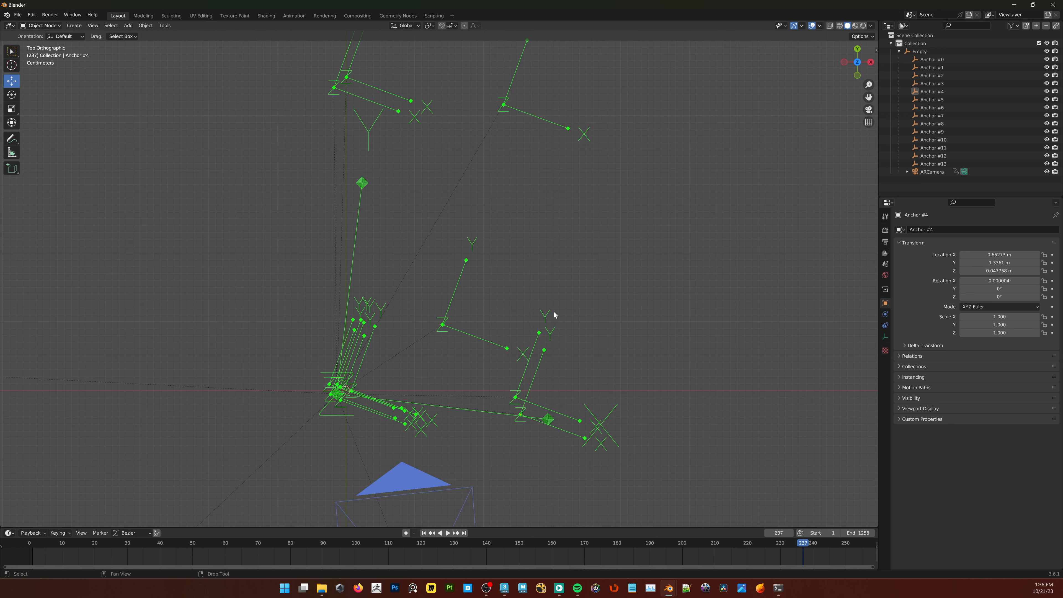
right_click(633, 306)
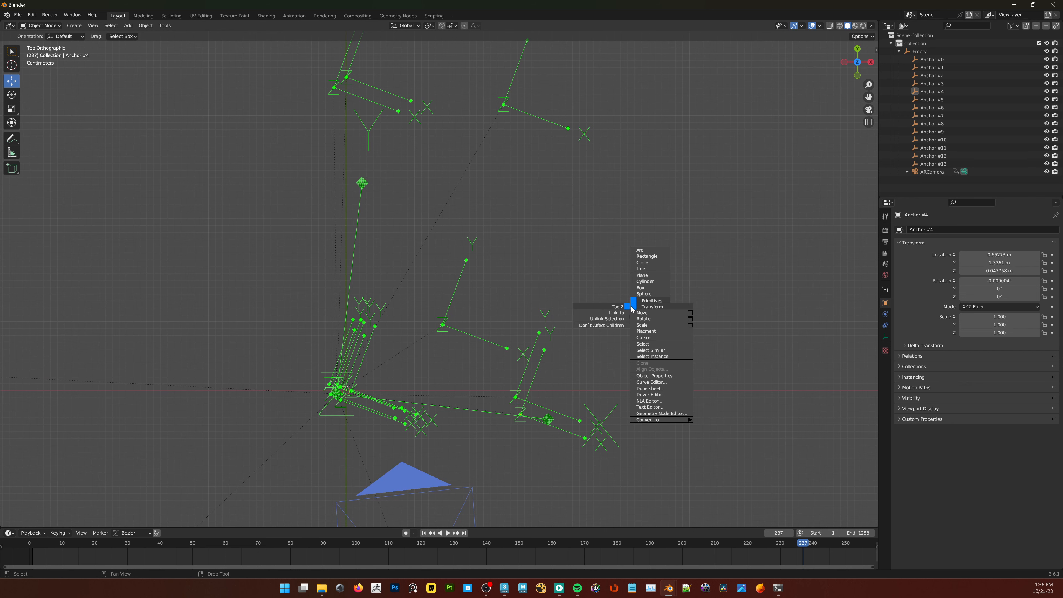
click(646, 288)
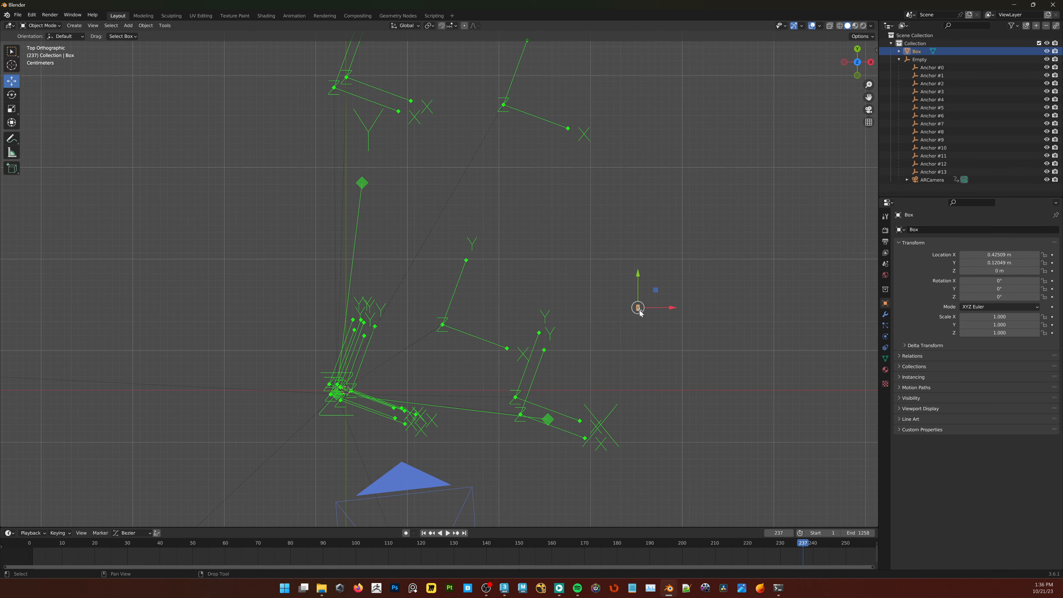
Step: Align the box to Anchor #4 in X, Y and Z position, pivot point to pivot point
mouse_move(619, 361)
middle_down()
mouse_move(624, 322)
mouse_move(610, 348)
mouse_move(610, 330)
mouse_move(612, 361)
mouse_move(622, 347)
middle_up()
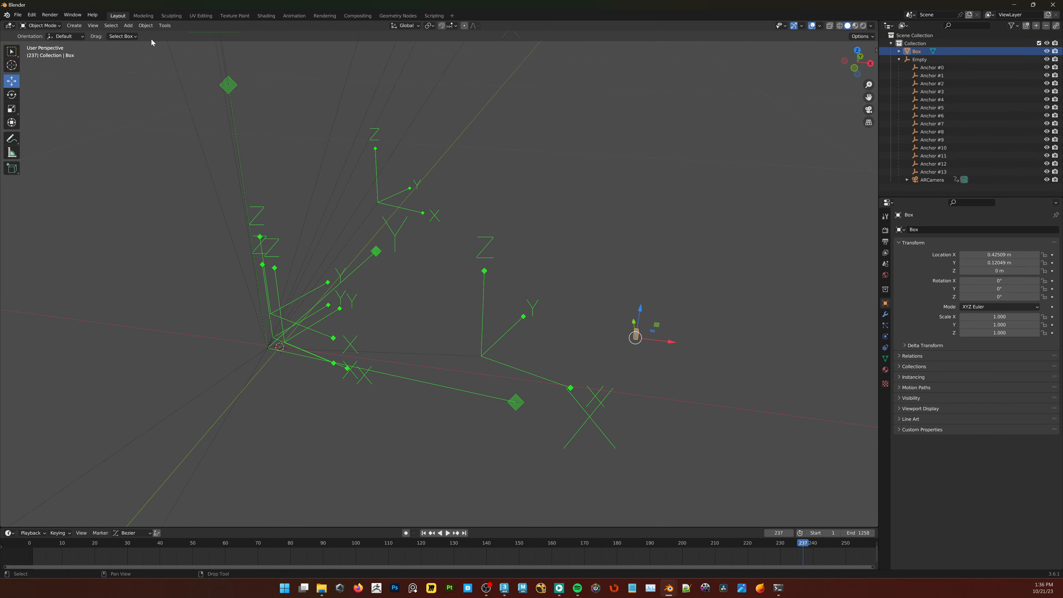
click(484, 344)
drag(492, 346, 749, 417)
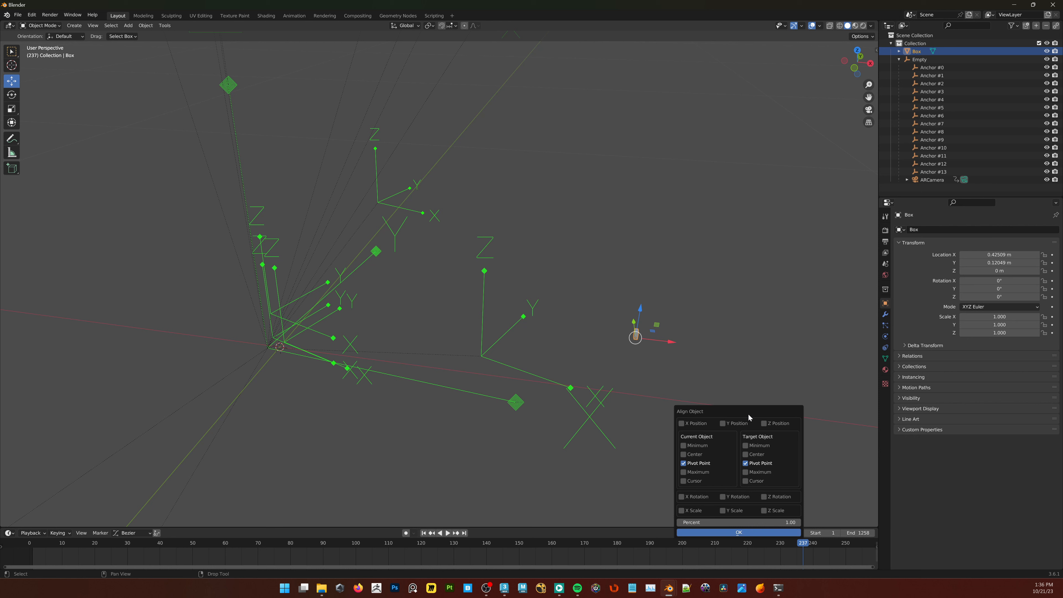
click(692, 424)
click(726, 423)
click(767, 424)
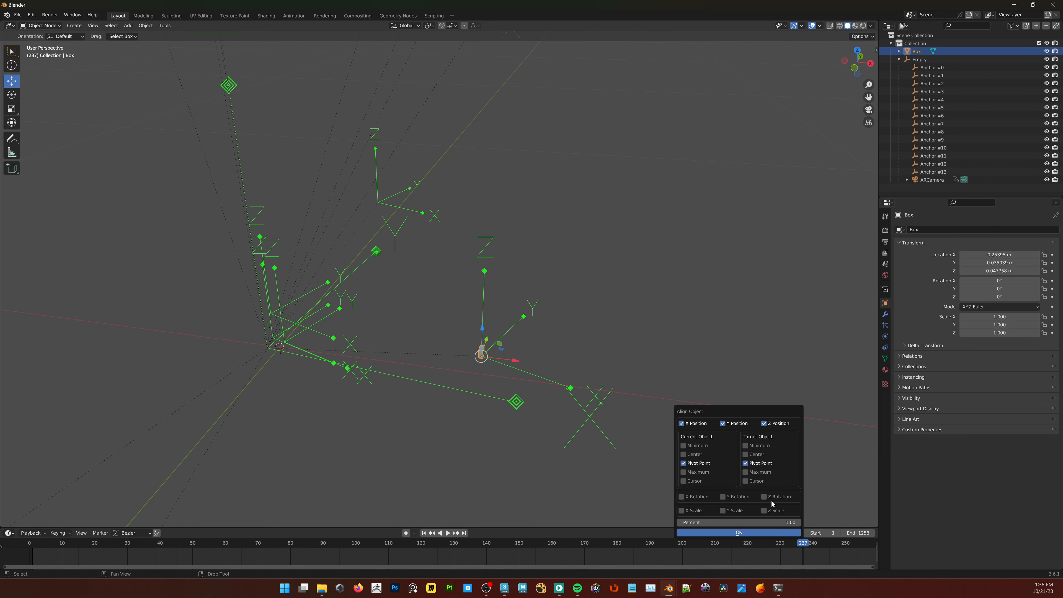
click(739, 532)
Step: Copy and paste the box as an object and align the copy's pivot to an anchor at the world origin in X, Y and Z
middle_drag(410, 341, 429, 340)
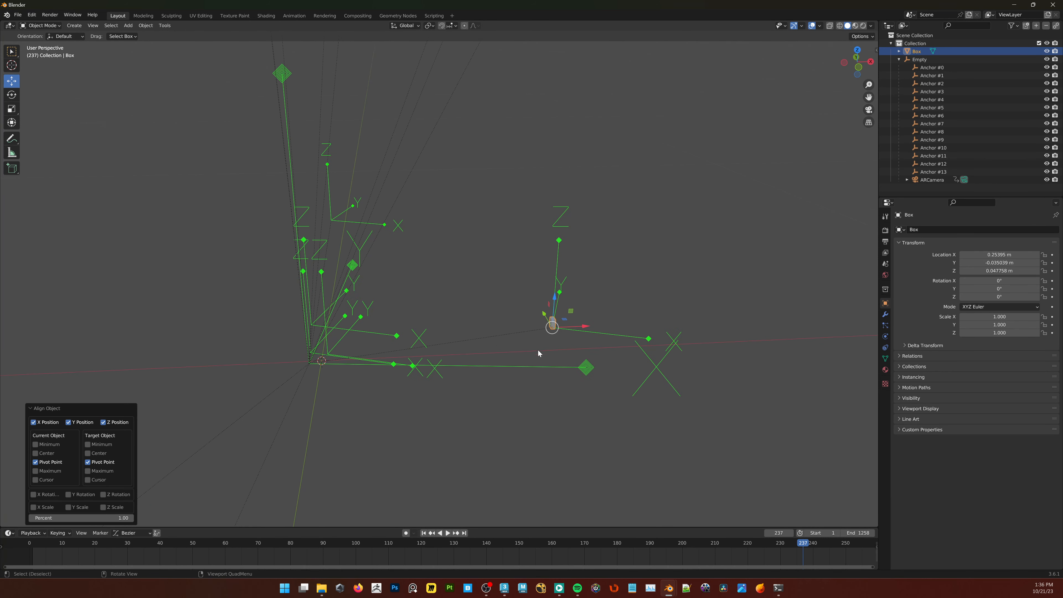
alt+middle_drag(539, 351, 546, 360)
click(584, 349)
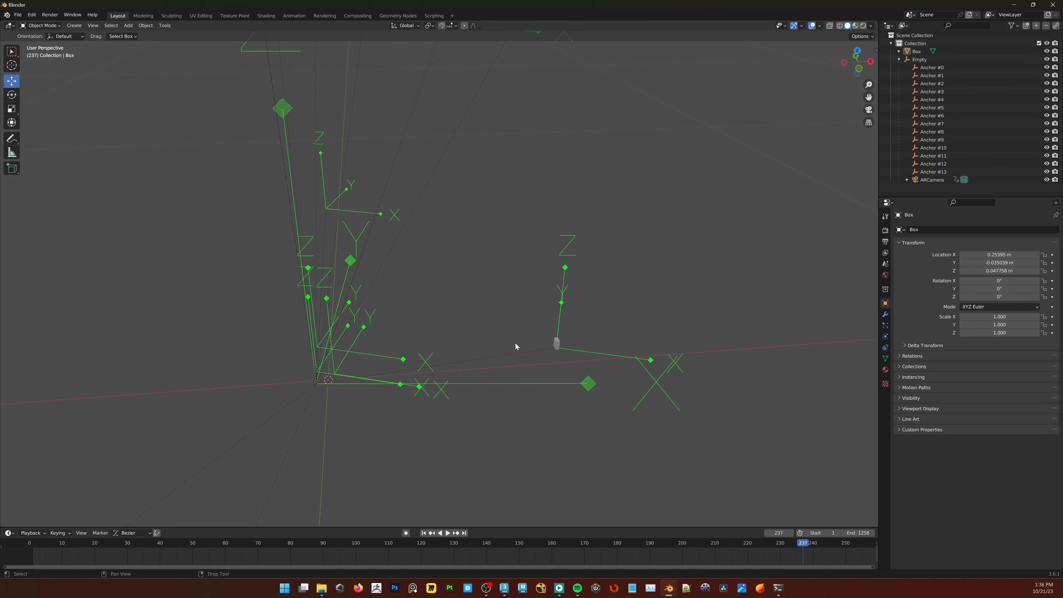
click(557, 344)
key(ctrl+c)
click(529, 345)
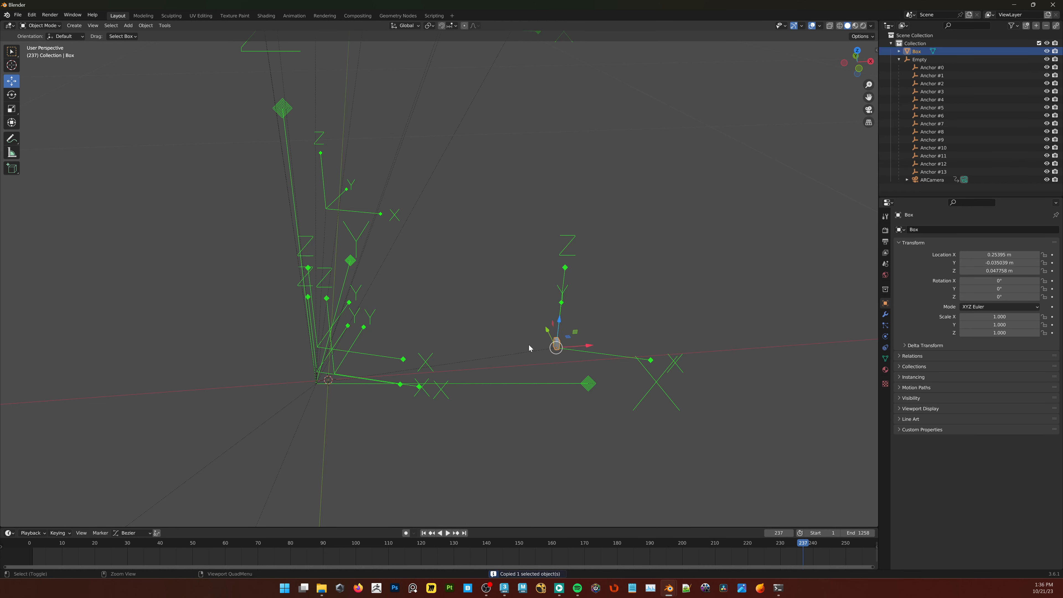
key(ctrl+v)
click(528, 346)
drag(589, 347, 507, 354)
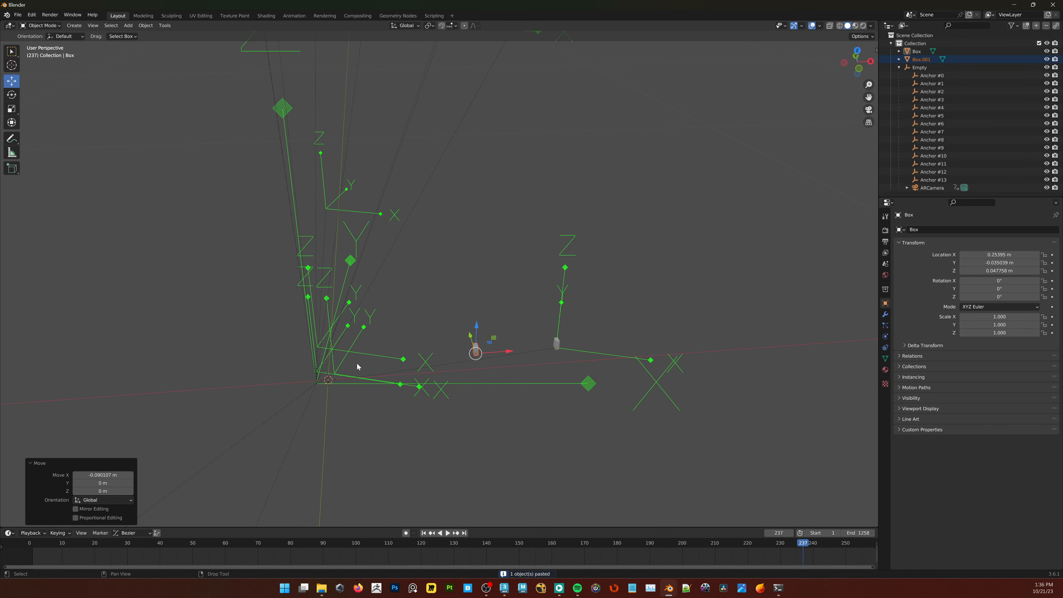
key(alt+a)
click(335, 384)
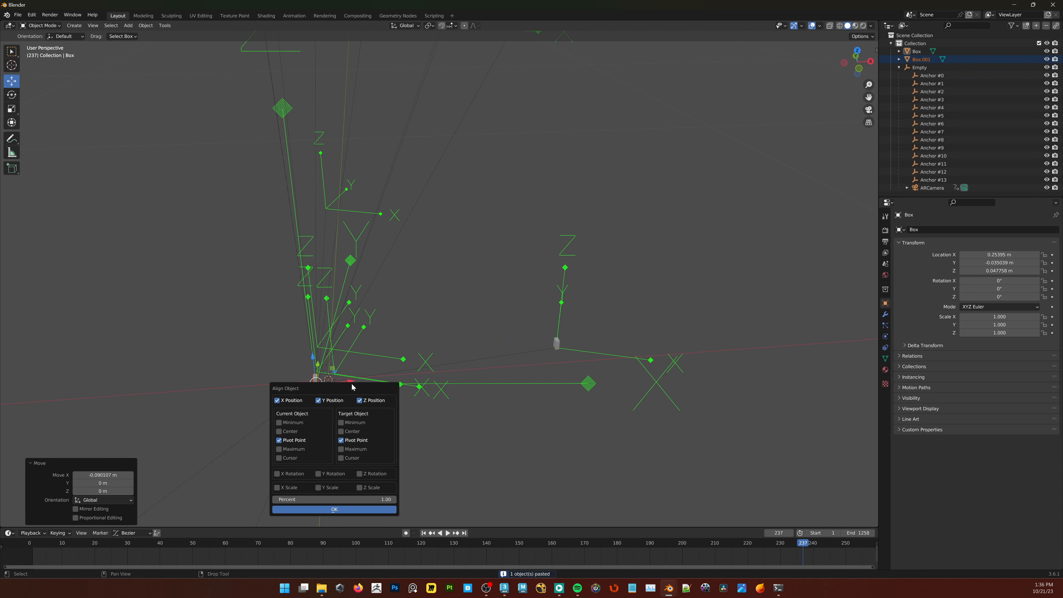
click(328, 511)
Step: Paste another copy of the box and align its pivot in X, Y and Z to the low anchor along the Y axis
middle_drag(338, 478, 492, 419)
scroll(492, 424, down, 1)
key(ctrl+c)
click(488, 407)
key(ctrl+v)
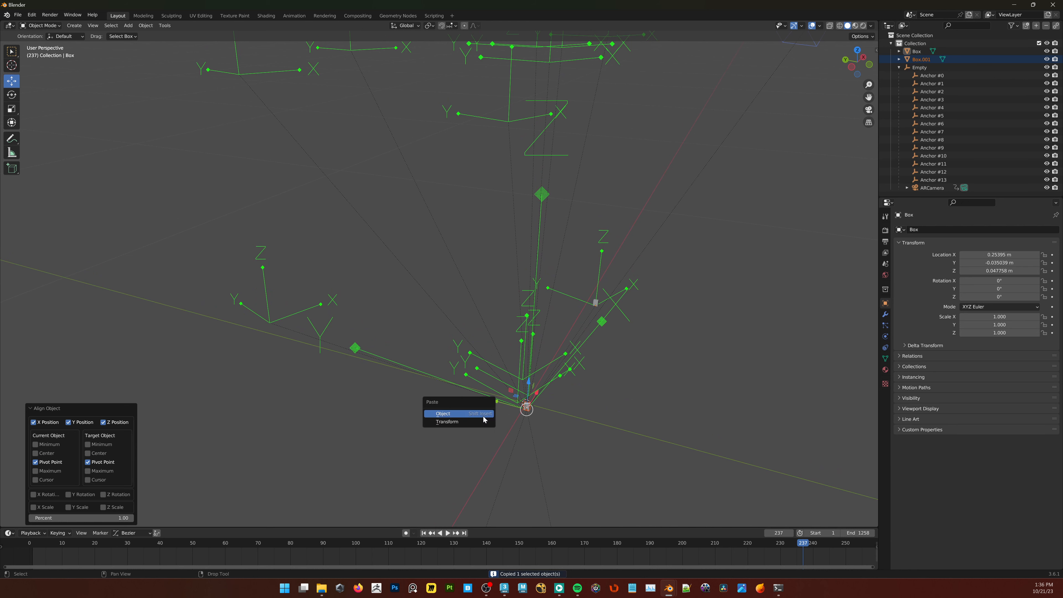
click(483, 416)
key(alt+a)
click(269, 319)
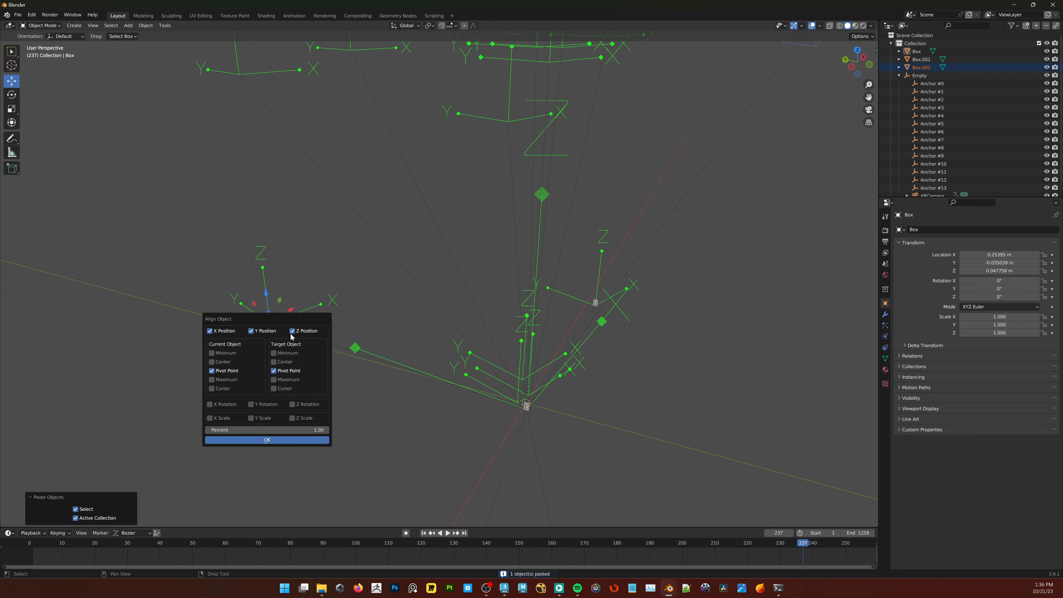
click(291, 440)
Step: Paste a fourth box and align its pivot in X, Y and Z to the high anchor above the Y-axis box
shift+middle_drag(382, 278, 365, 331)
scroll(402, 359, down, 1)
key(ctrl+c)
click(344, 307)
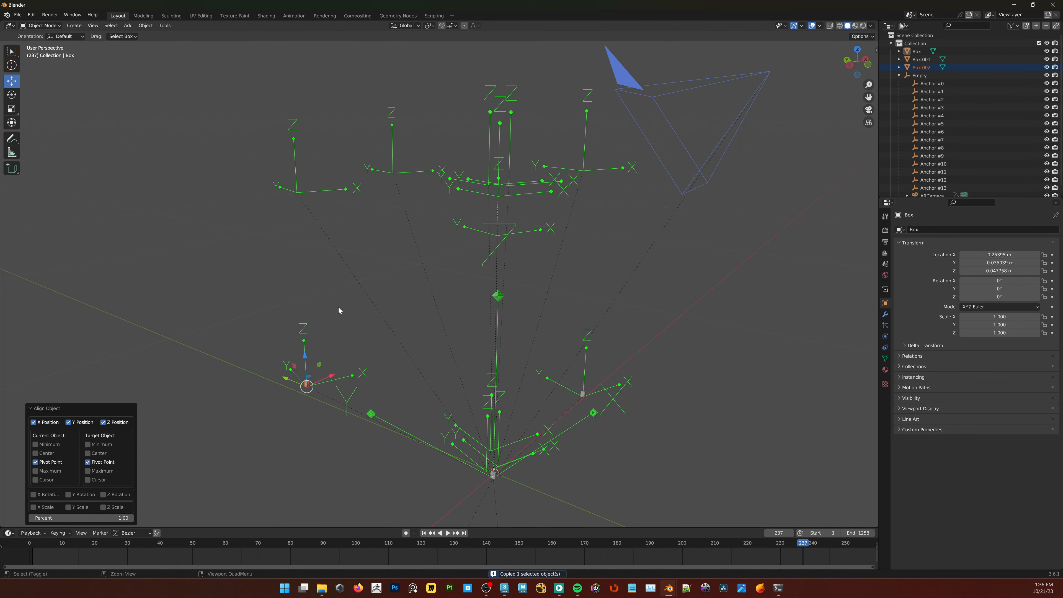
key(ctrl+v)
click(318, 309)
key(alt+a)
click(296, 190)
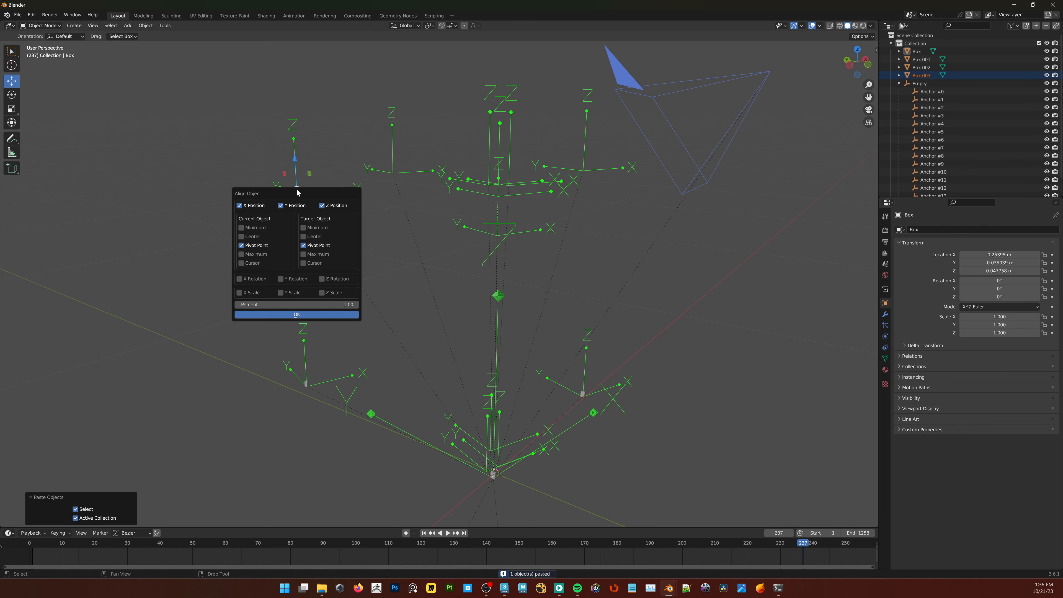
click(297, 314)
Step: Toggle the viewport visibility of the Empty object type off and back on
middle_drag(304, 316, 663, 172)
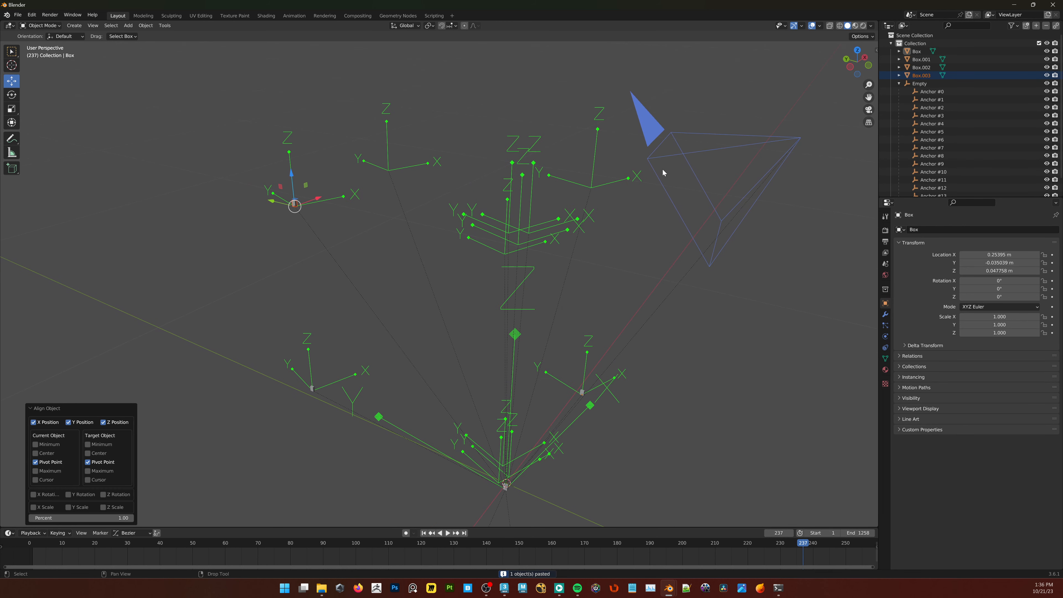
key(shift+h)
key(shift+h)
click(801, 26)
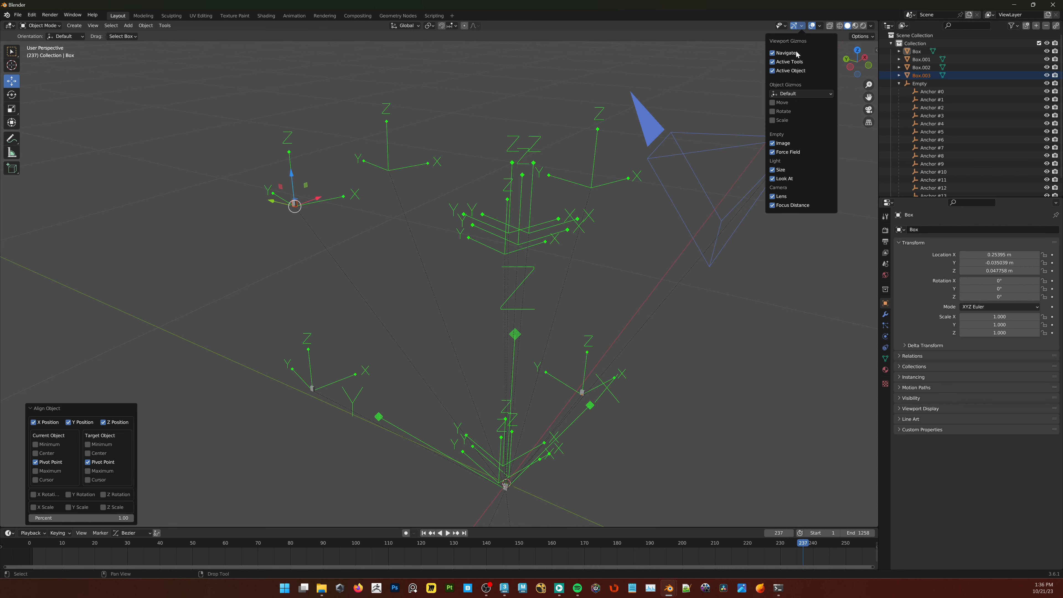
mouse_move(788, 28)
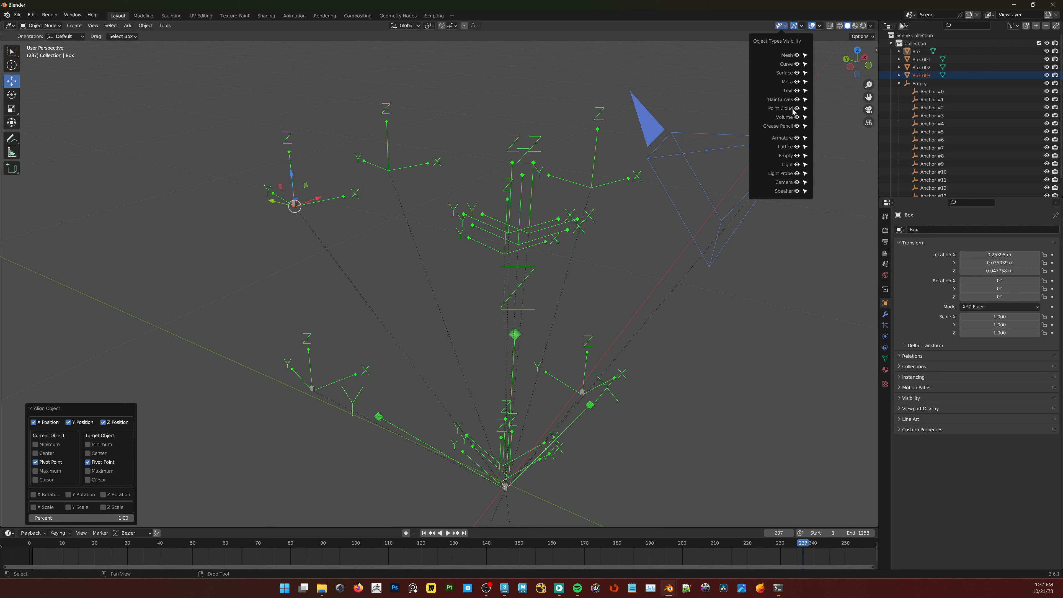
click(797, 156)
click(797, 156)
Step: Hide the anchor empties in the viewport, keeping the boxes and camera shown, and clear the selection
middle_drag(583, 284, 304, 224)
key(shift+h)
click(469, 315)
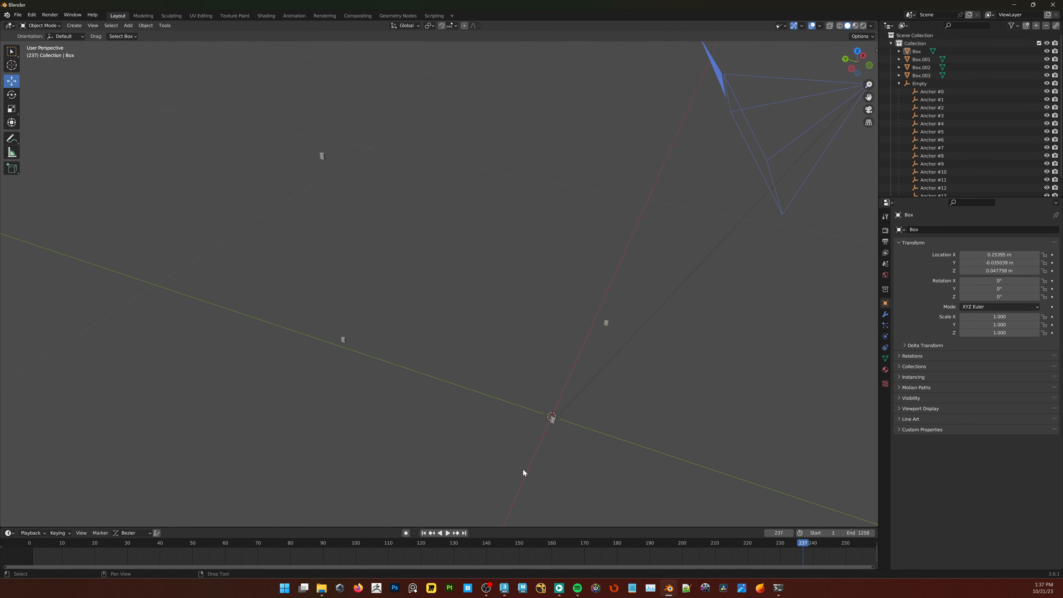
Step: Draw a Plane primitive on the ground from the world origin, reaching toward the two low outer boxes
middle_drag(522, 303, 505, 303)
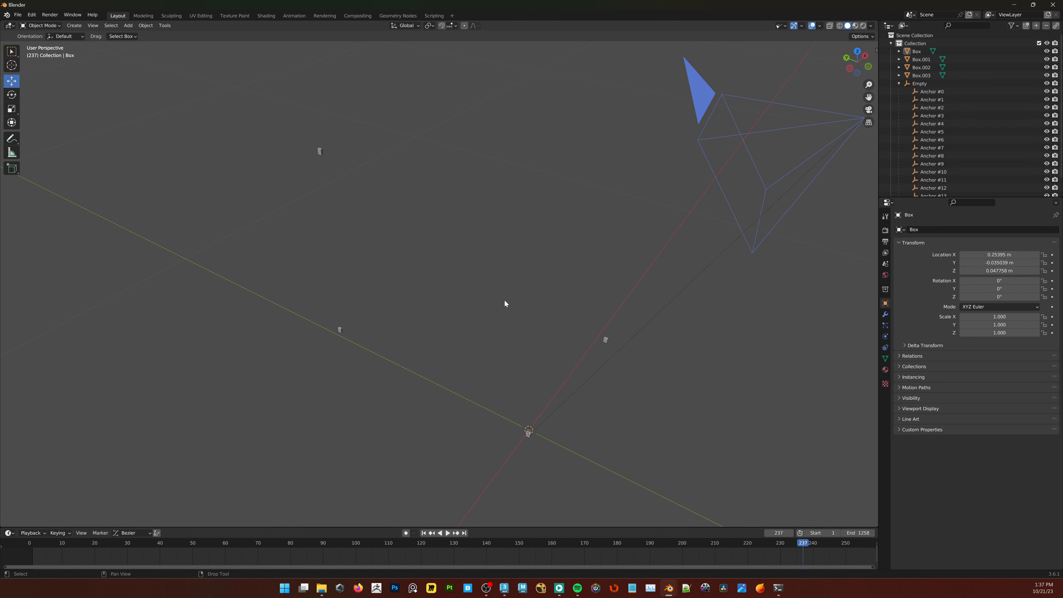
right_click(482, 276)
mouse_move(523, 391)
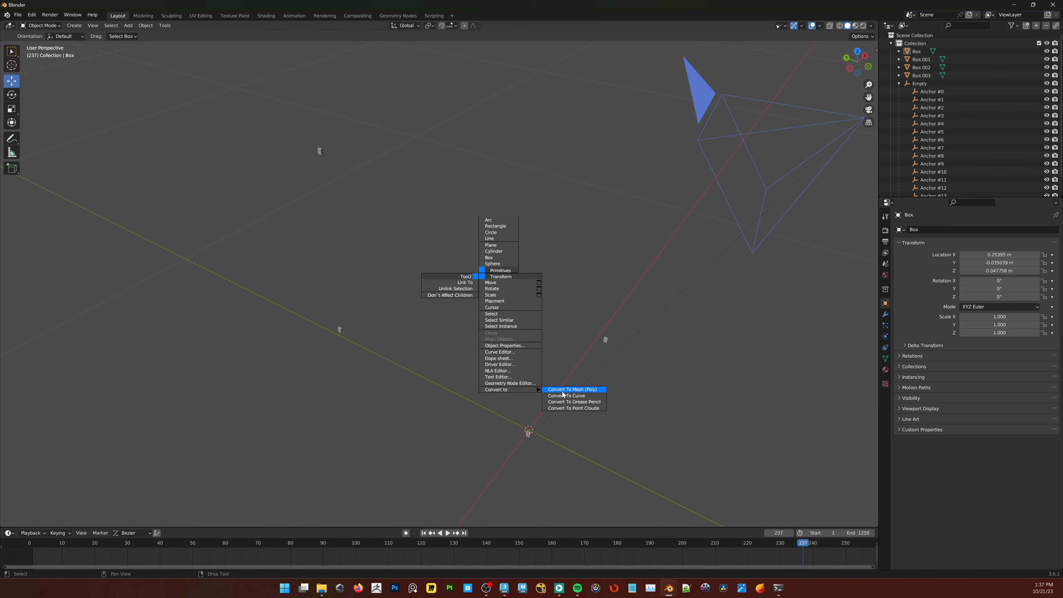
click(562, 391)
right_click(523, 391)
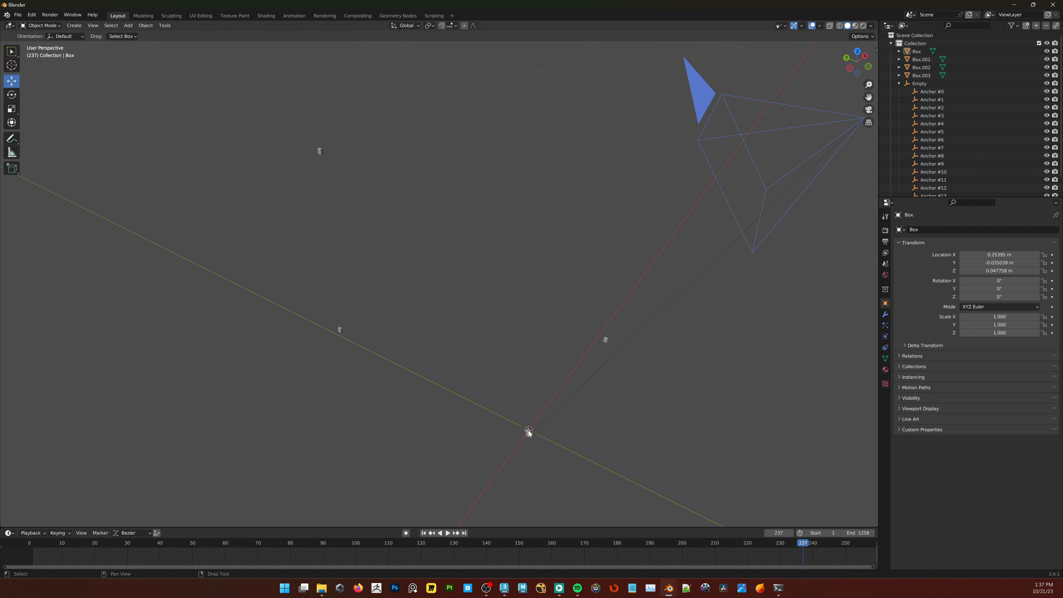
drag(528, 430, 405, 267)
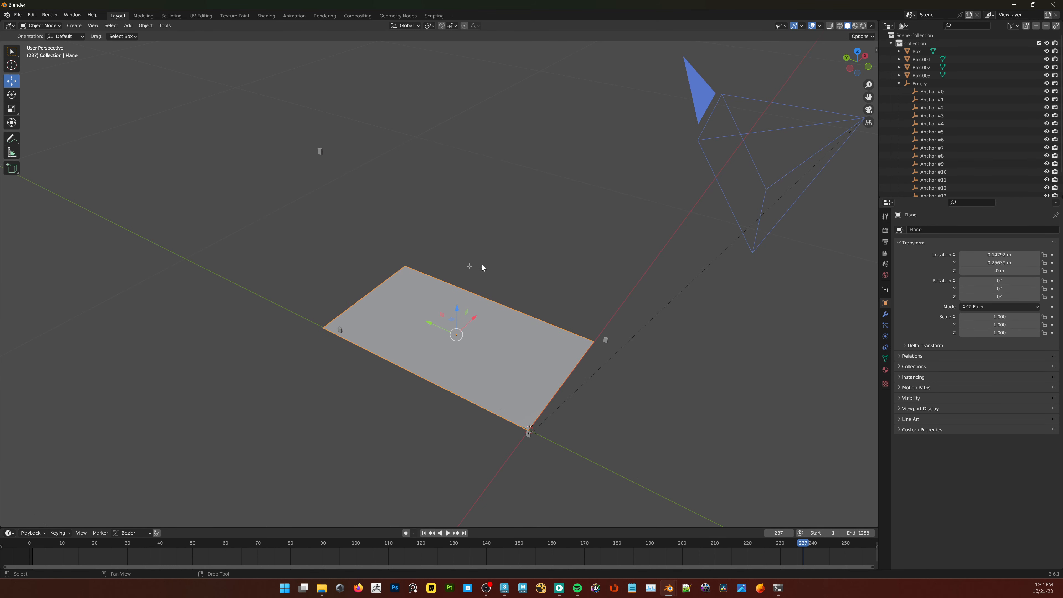
Step: Convert the plane to a mesh (poly)
right_click(523, 296)
mouse_move(557, 407)
click(600, 407)
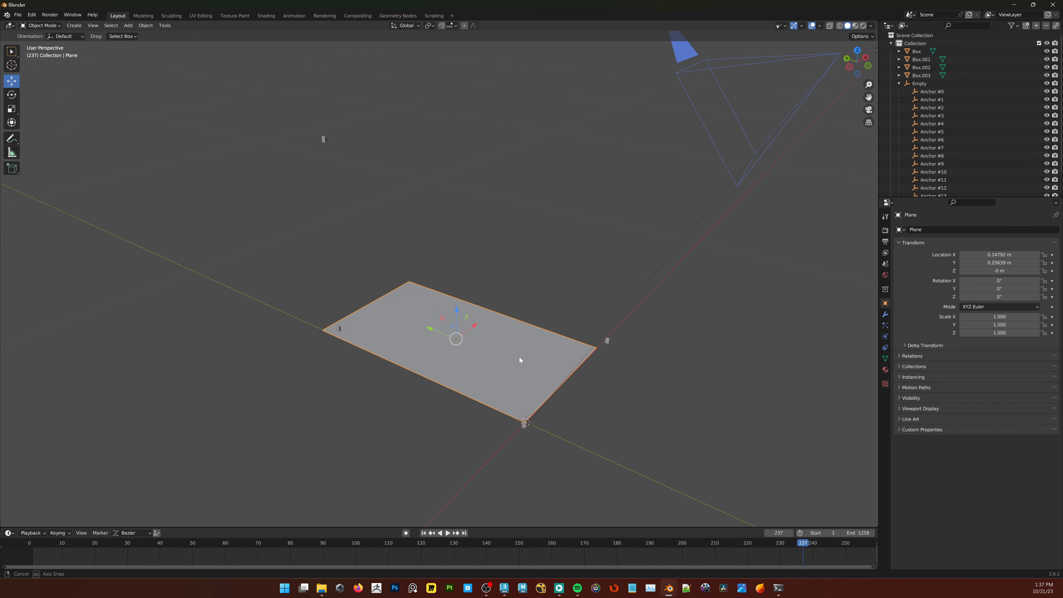
Step: Select and deselect the plane's face in Edit Mode and return to Object Mode
key(Tab)
right_click(523, 300)
click(504, 364)
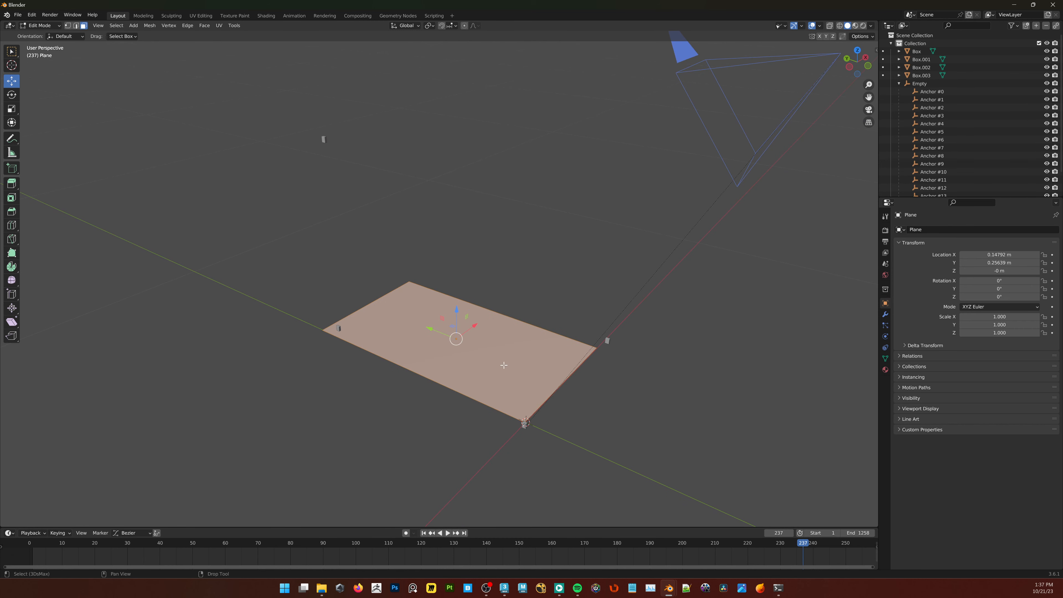
click(517, 300)
middle_drag(517, 300, 509, 263)
right_click(511, 296)
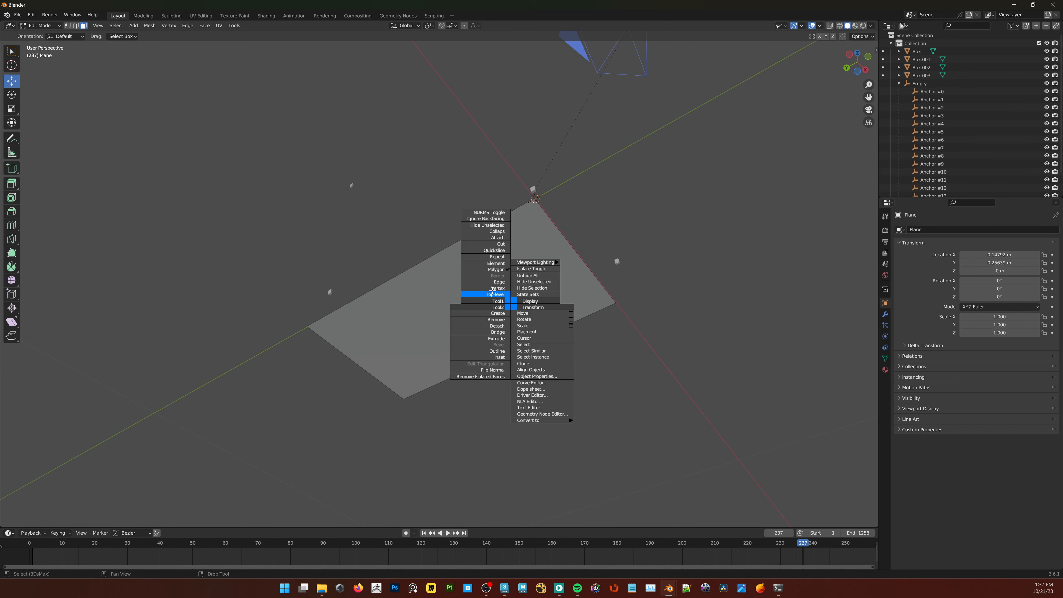
click(499, 296)
Step: Turn on X-Ray in the viewport shading options to see through the plane
click(872, 26)
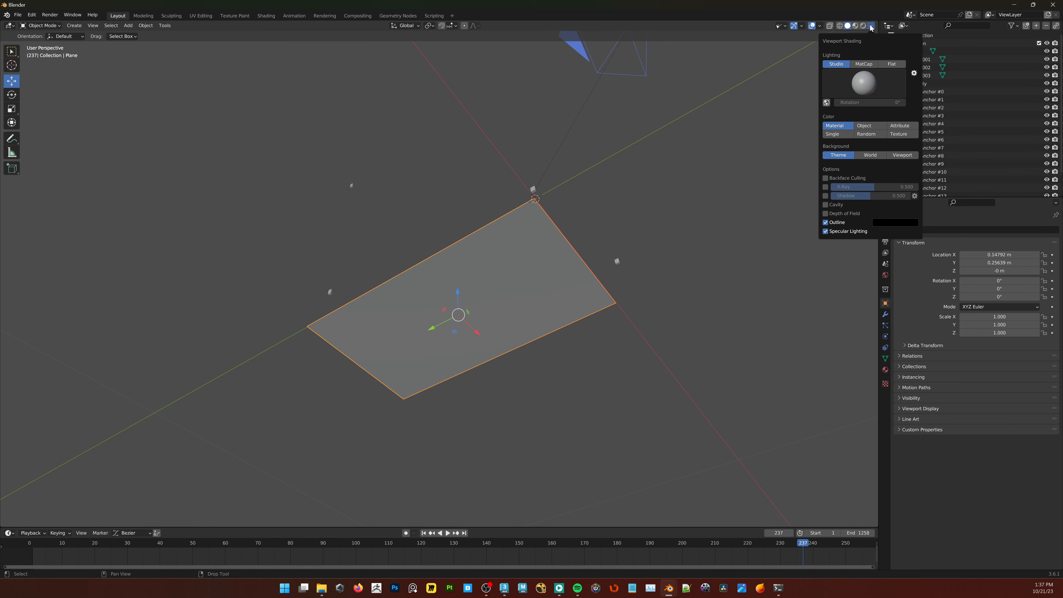
click(825, 187)
middle_drag(759, 194, 604, 300)
Step: In the plane's vertex editing, select the corner vertex at the origin and move it about 0.054 m in X and -0.007 m in Y
key(Tab)
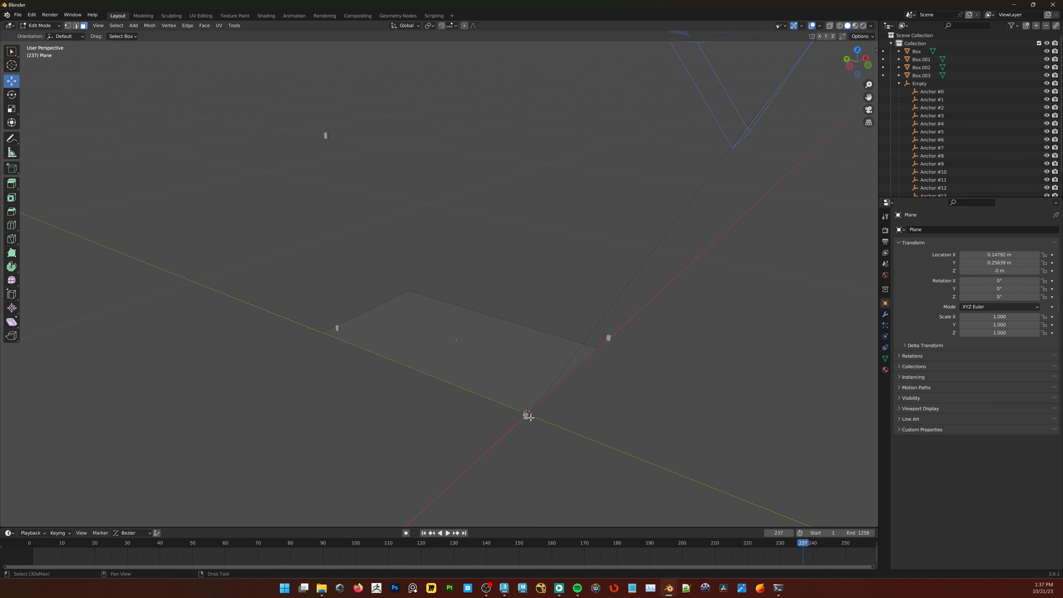
scroll(538, 416, up, 2)
key(1)
drag(625, 466, 516, 531)
scroll(532, 267, up, 1)
middle_drag(606, 453, 529, 343)
scroll(528, 343, up, 2)
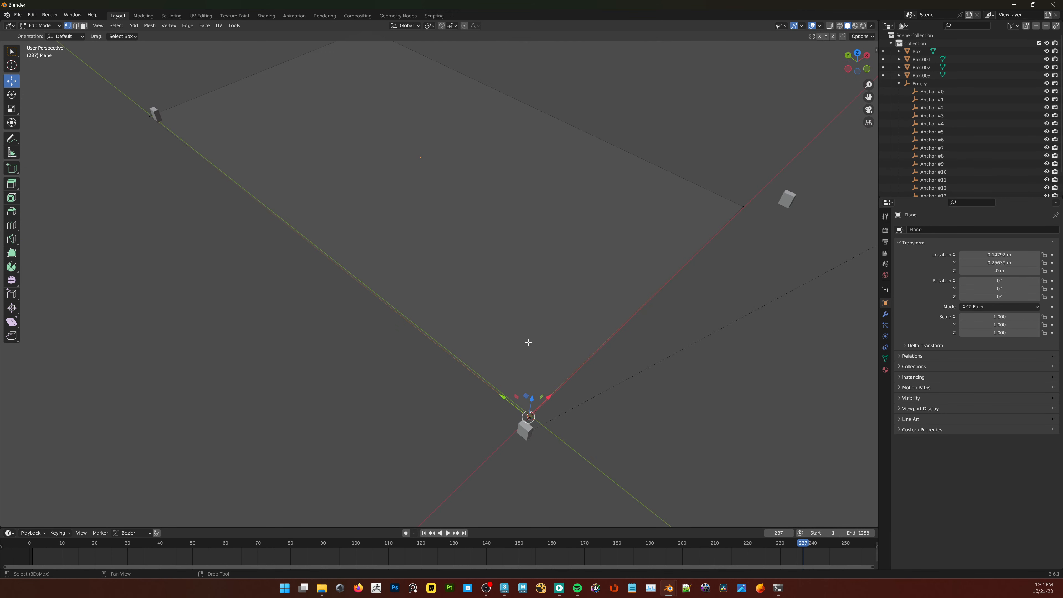
drag(525, 395, 583, 351)
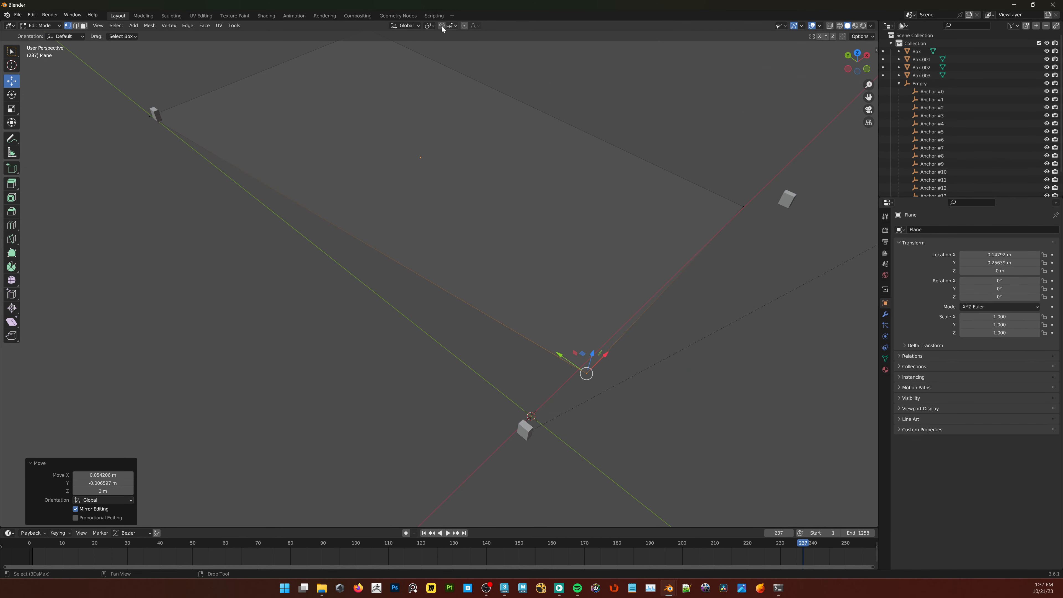
Step: Turn on snapping and move the plane's corner vertex near the origin onto the origin box, about -0.068 m in X and 0.011 m in Z
click(443, 28)
right_click(647, 360)
middle_drag(572, 405, 621, 299)
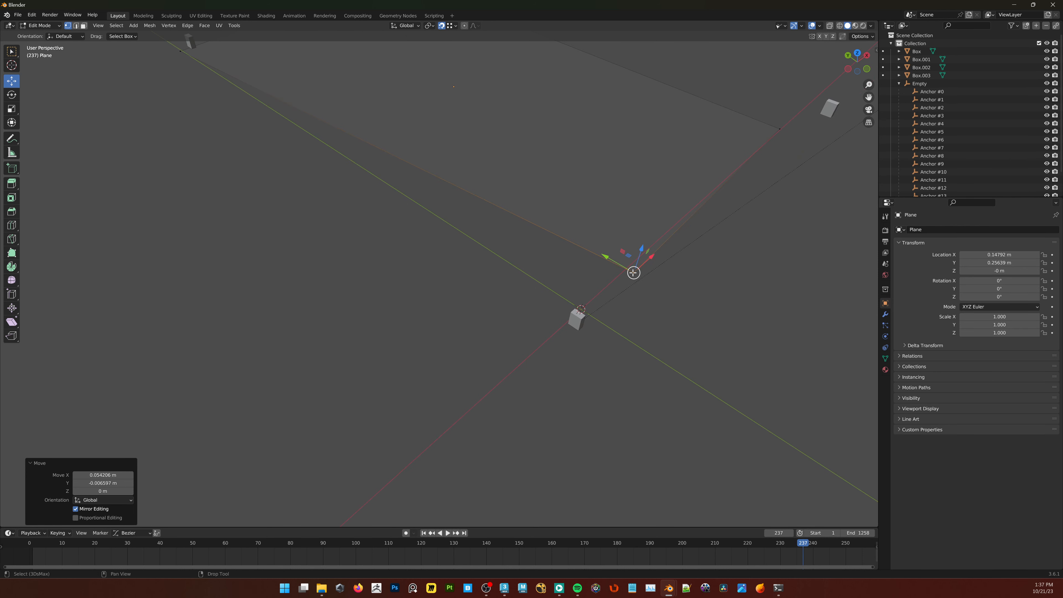
drag(634, 273, 582, 319)
scroll(573, 274, down, 3)
middle_drag(605, 270, 590, 376)
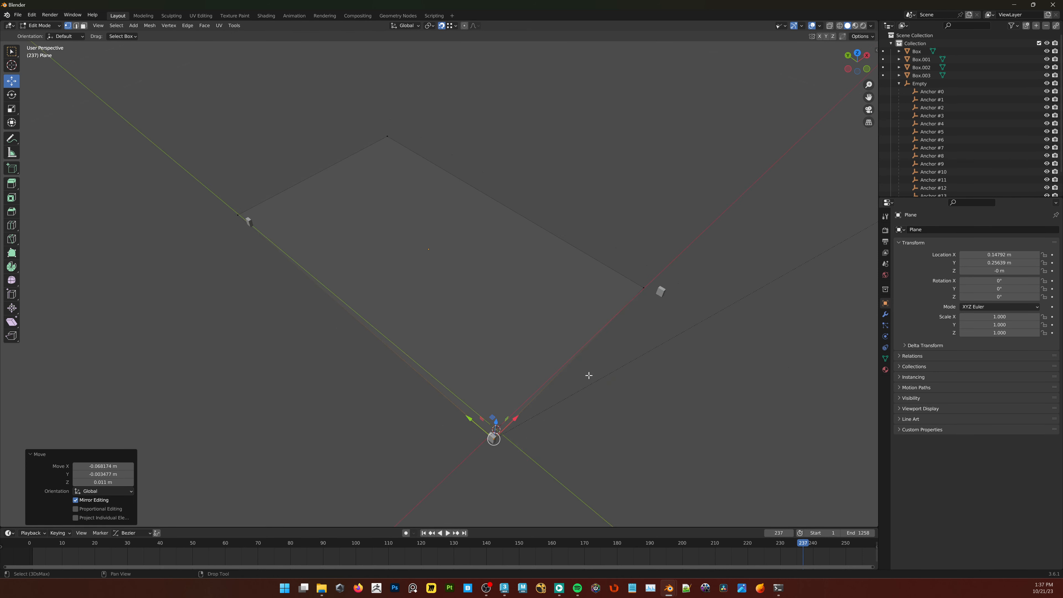
Step: Snap the plane's remaining corner vertices near the X and Y axes onto their anchor boxes
drag(628, 268, 658, 325)
drag(644, 289, 655, 290)
drag(311, 166, 249, 221)
drag(421, 118, 364, 154)
alt+middle_drag(458, 270, 459, 307)
right_click(477, 249)
click(464, 240)
key(1)
scroll(433, 320, up, 2)
drag(458, 309, 396, 368)
Step: In the front view, select the whole plane and flatten it by scaling it to 0 in Z
scroll(432, 337, down, 3)
key(f)
scroll(390, 207, up, 3)
middle_drag(391, 208, 404, 254)
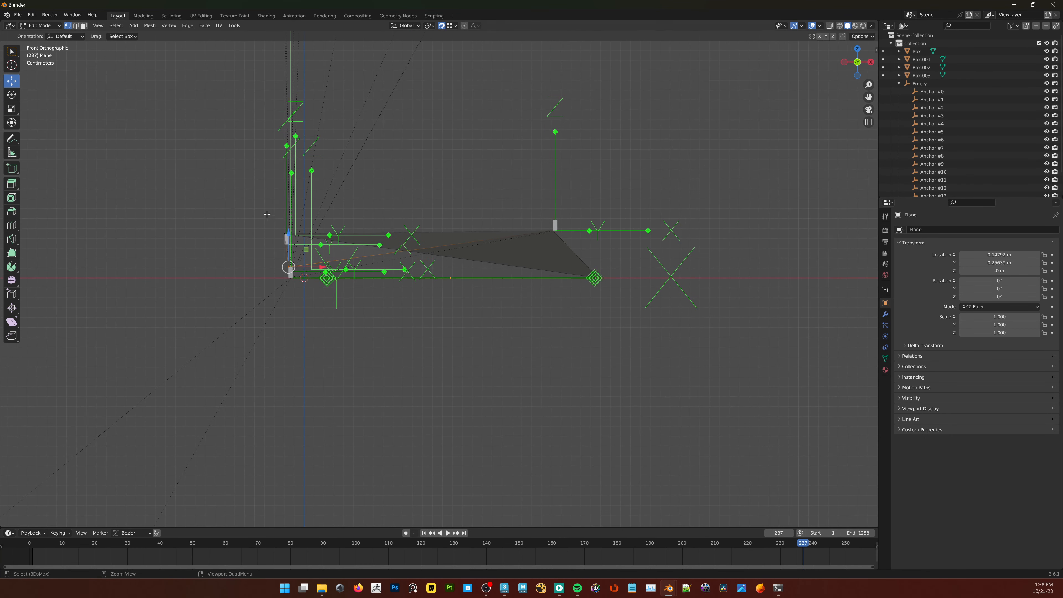
key(ctrl+a)
key(r)
drag(431, 220, 433, 247)
click(107, 491)
text(0)
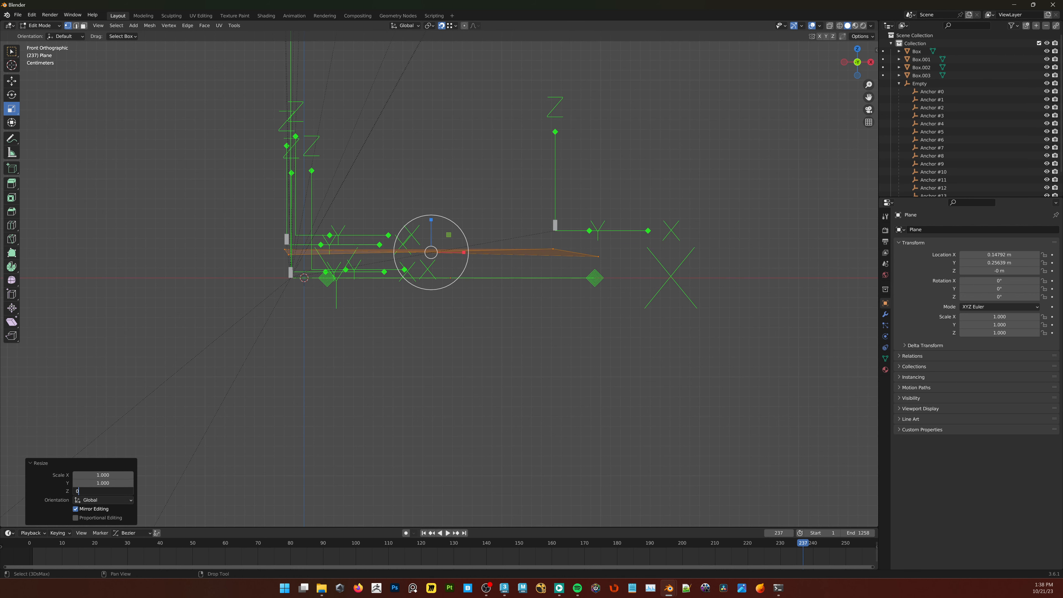
key(Return)
shift+middle_drag(508, 321, 505, 340)
Step: Move the flattened plane up about 0.022 m in Z
key(w)
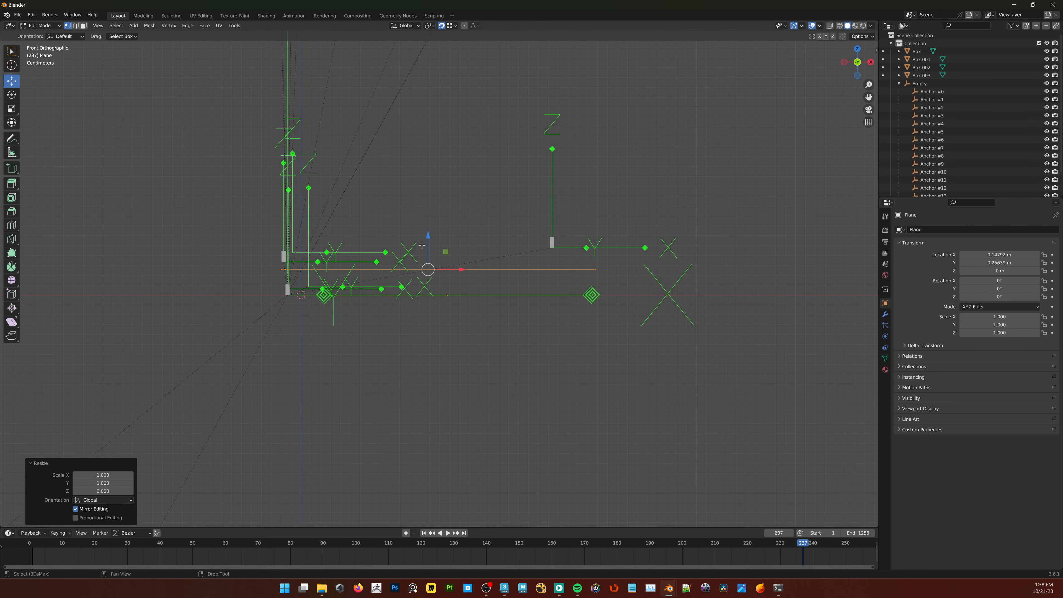
drag(427, 245, 427, 216)
middle_drag(461, 272, 463, 312)
Step: Check the plane against the footage through the camera view, playing the timeline and stopping at frame 368
key(KP_0)
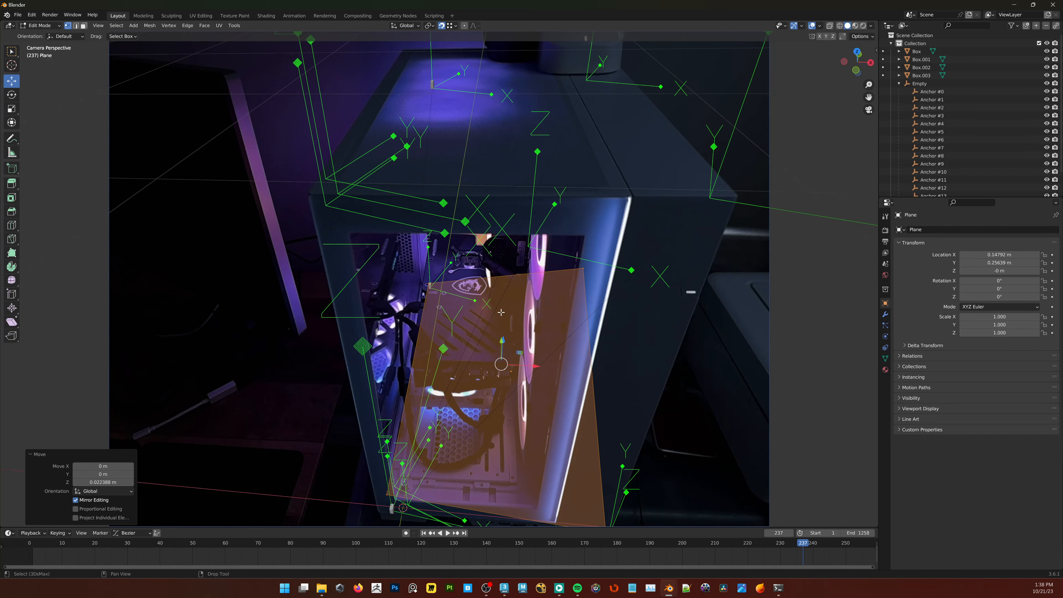
key(Right)
key(Right)
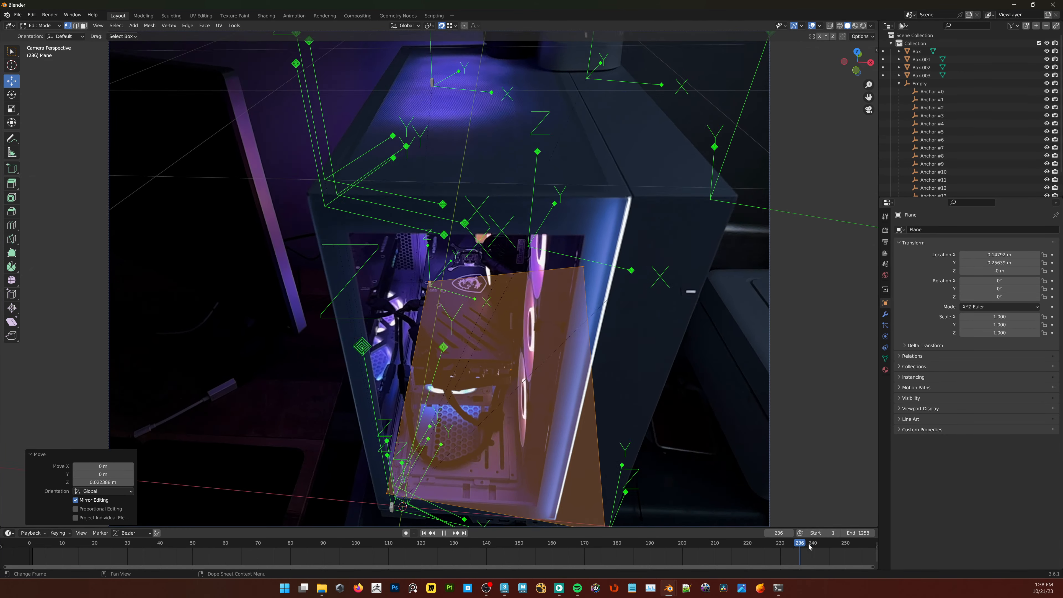
scroll(872, 569, down, 2)
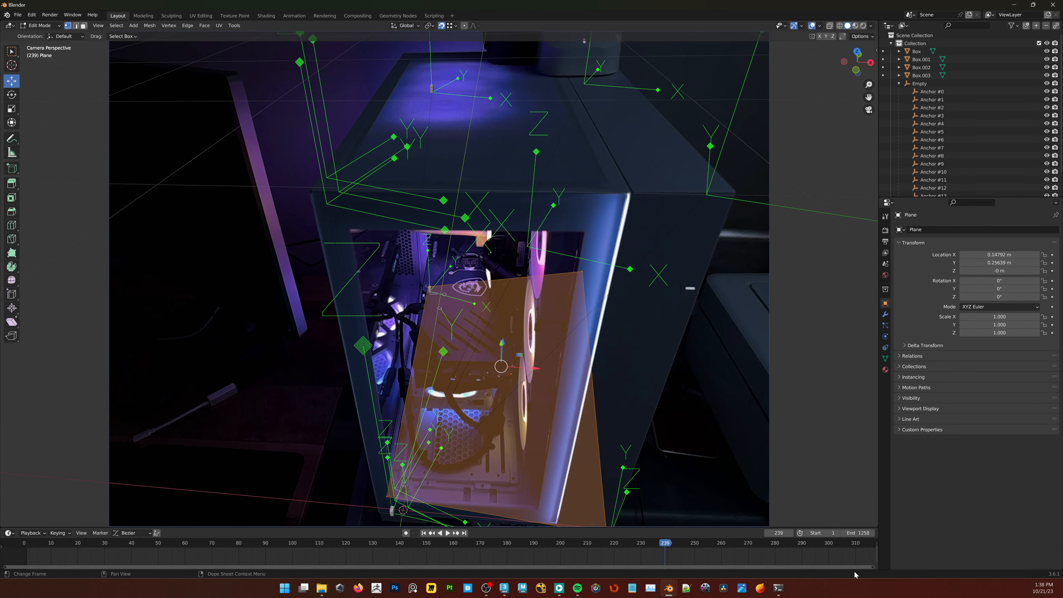
scroll(873, 569, down, 2)
scroll(874, 570, down, 2)
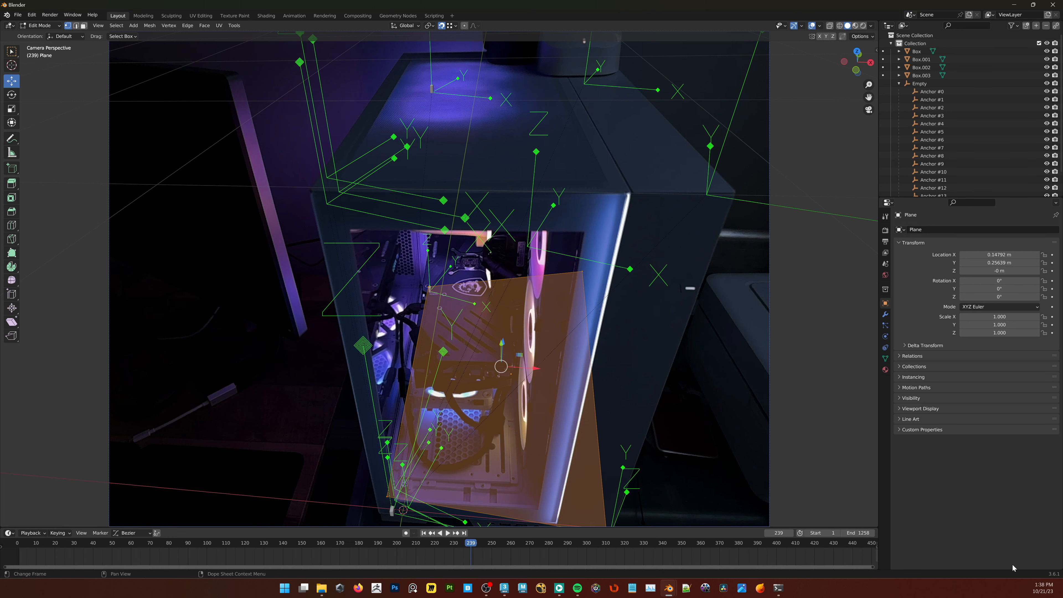
scroll(873, 568, down, 2)
scroll(873, 569, down, 2)
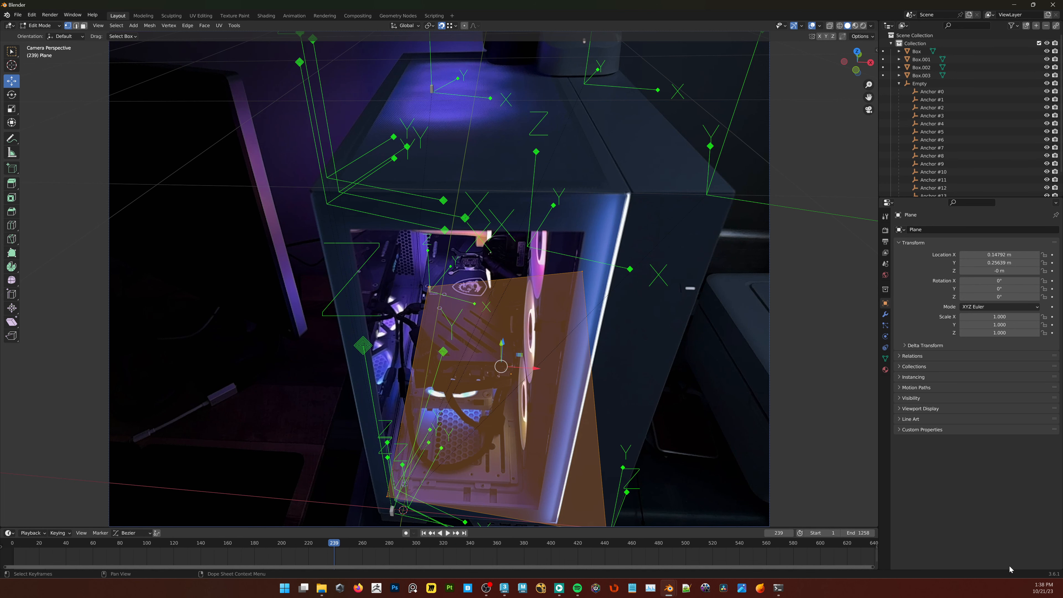
scroll(874, 569, down, 2)
key(space)
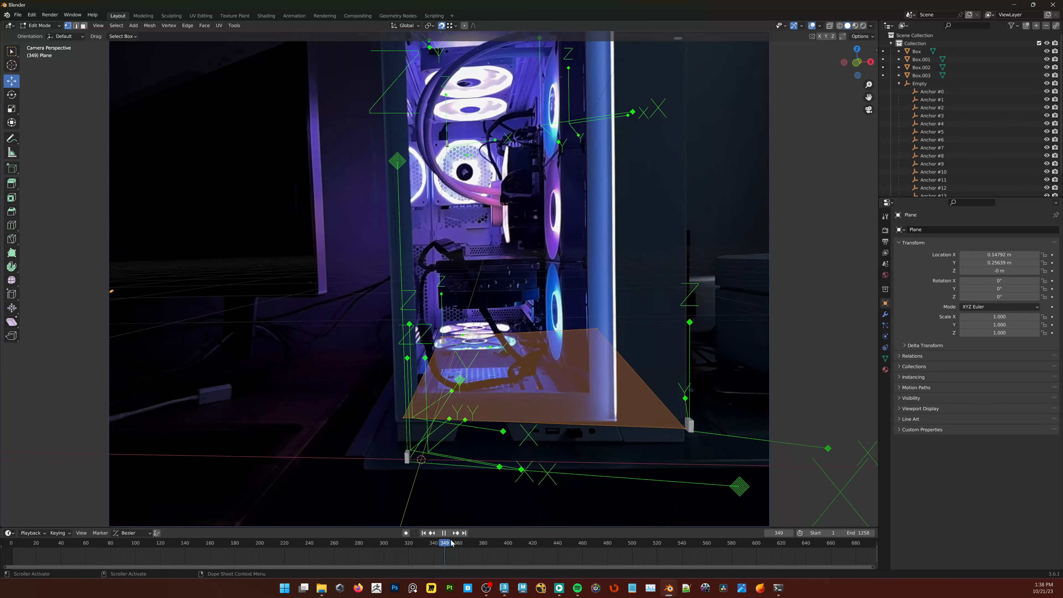
key(space)
click(469, 543)
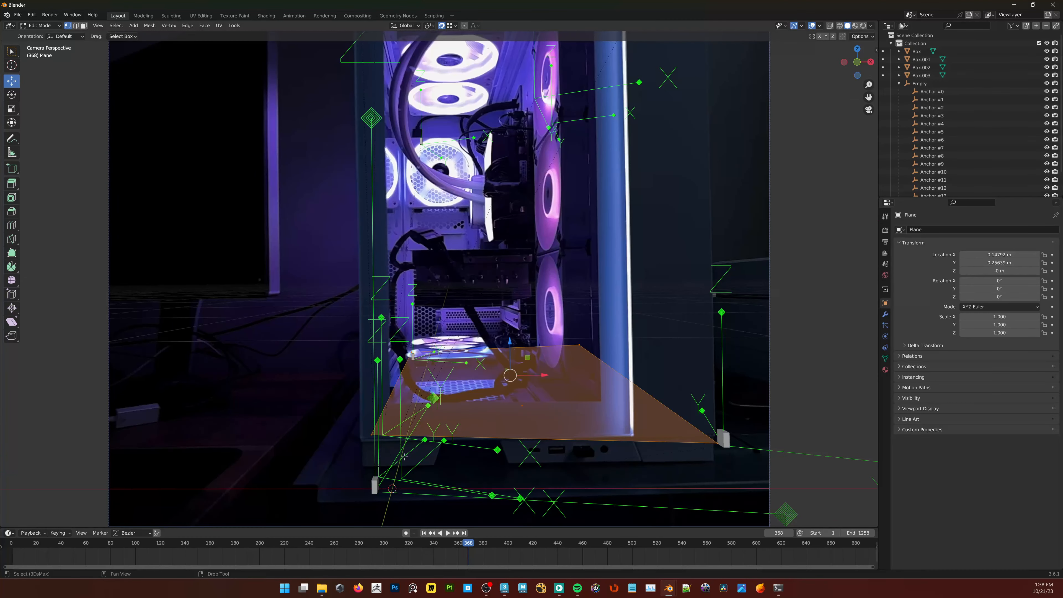
Step: In the top view, move the far corner vertex opposite the origin about -0.034 m in X and -0.088 m in Y, and nudge it further toward negative X
key(KP_7)
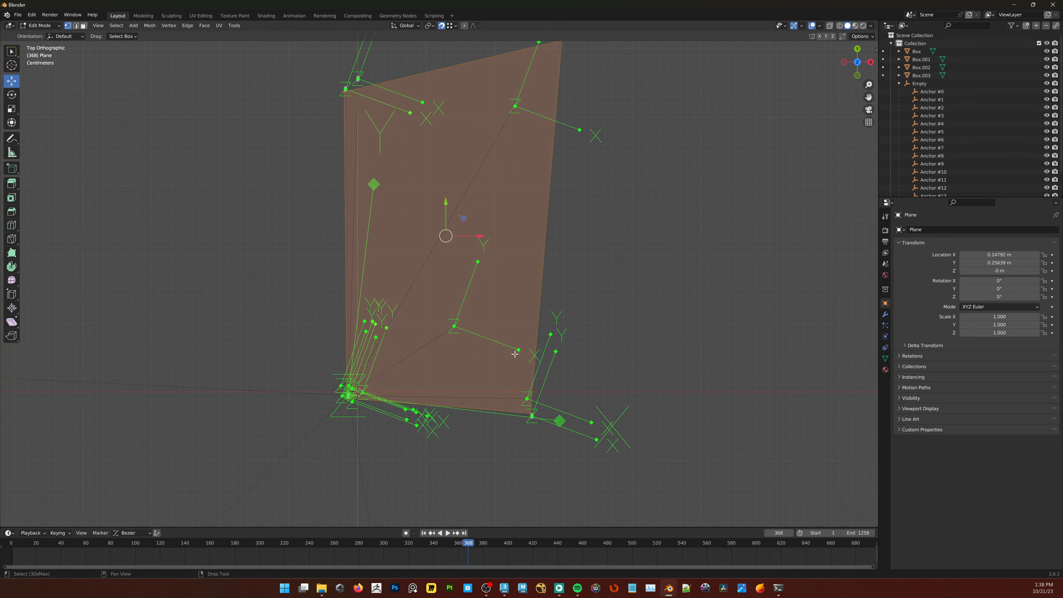
middle_drag(489, 312, 492, 359)
scroll(492, 356, down, 1)
drag(588, 90, 536, 142)
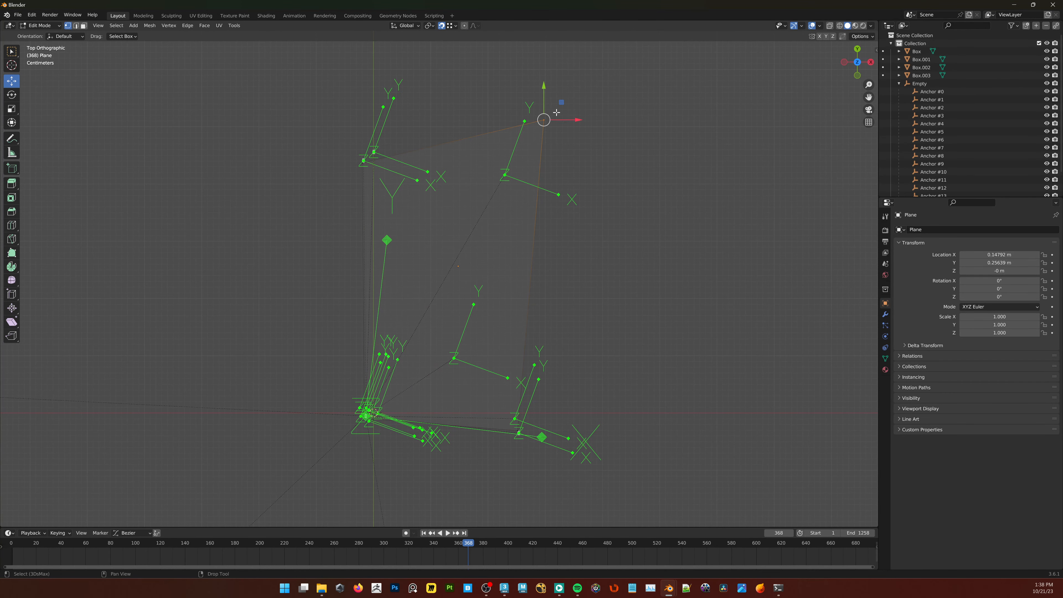
drag(562, 107, 543, 152)
scroll(498, 302, up, 1)
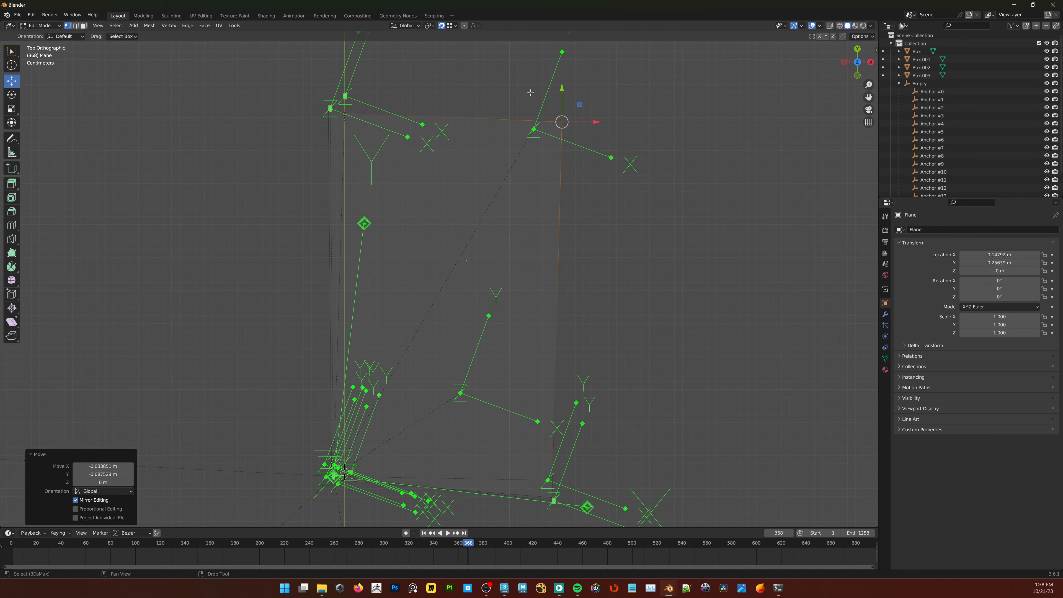
scroll(533, 159, up, 1)
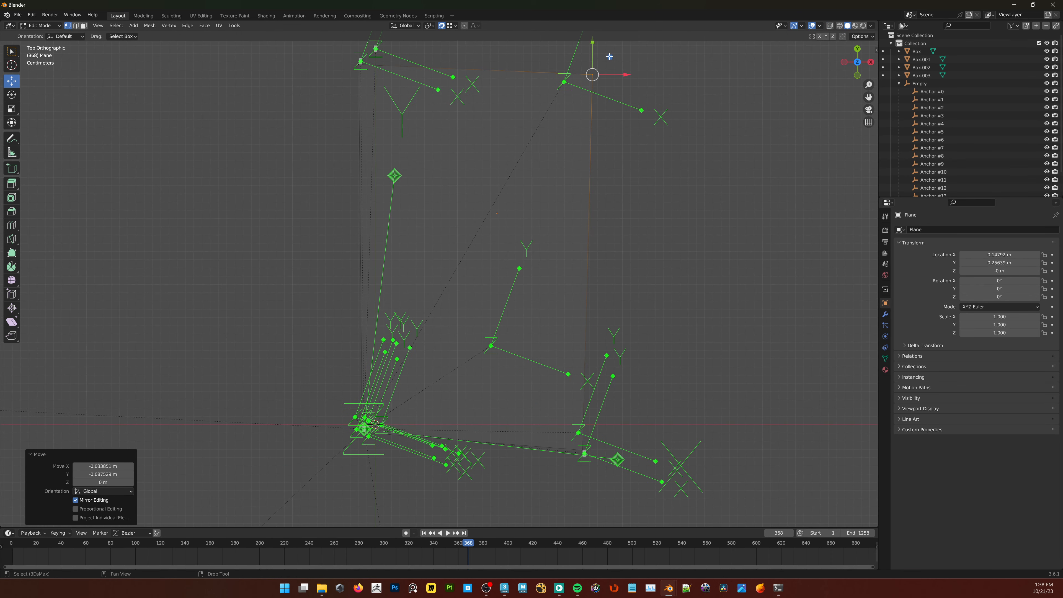
drag(610, 57, 584, 62)
Step: Move the corner vertex near the X-axis box about 0.0225 m in Y, and about 0.0044 m in X in the camera view
click(568, 433)
drag(583, 421, 583, 395)
key(KP_0)
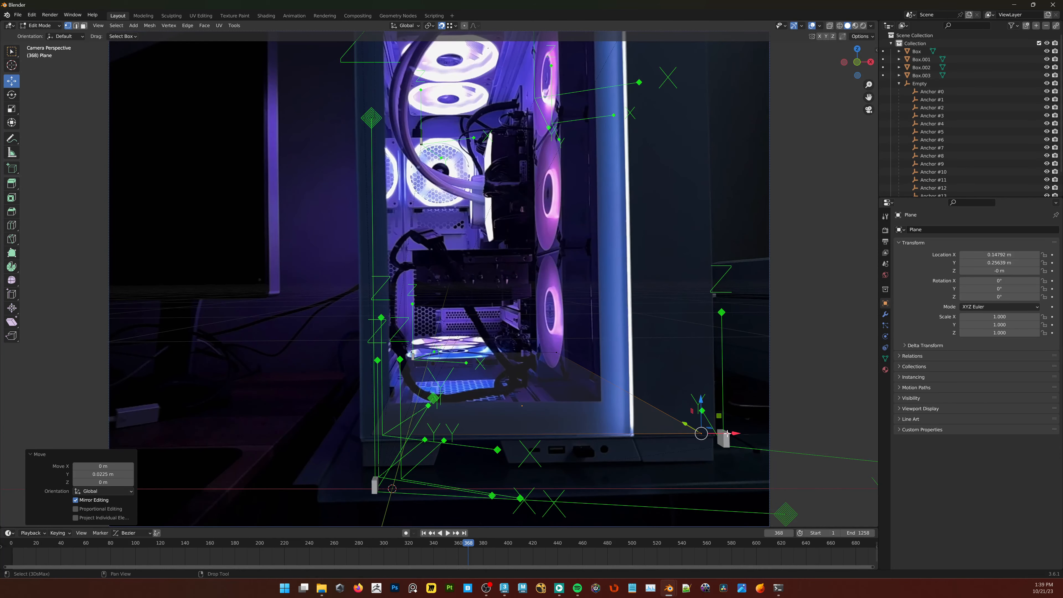
drag(727, 433, 736, 434)
Step: Extrude the whole plane upward into a box matching the PC case and return to Object Mode
key(F3)
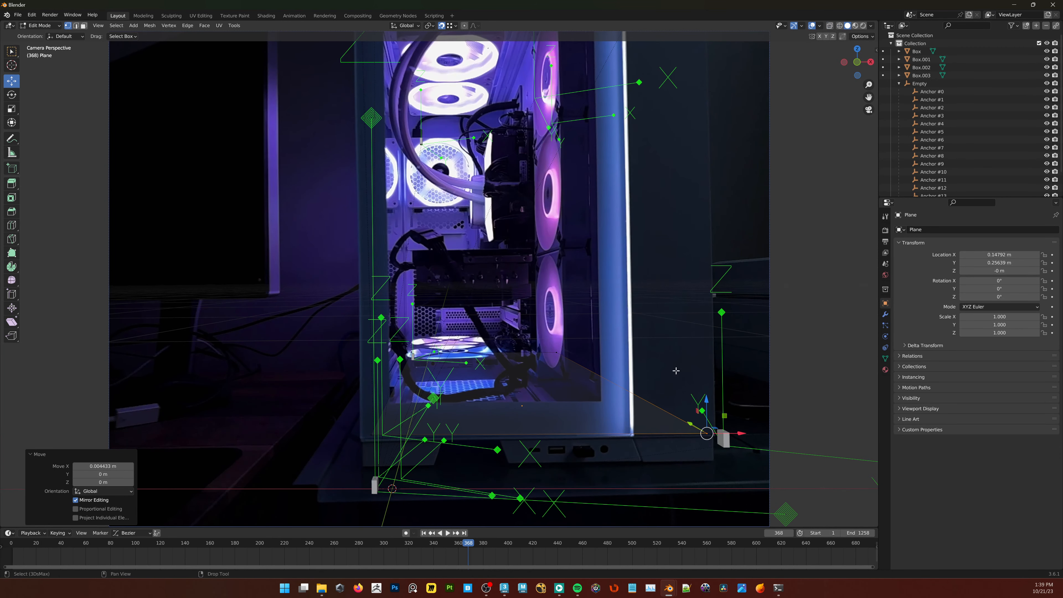
key(ctrl+a)
right_click(529, 350)
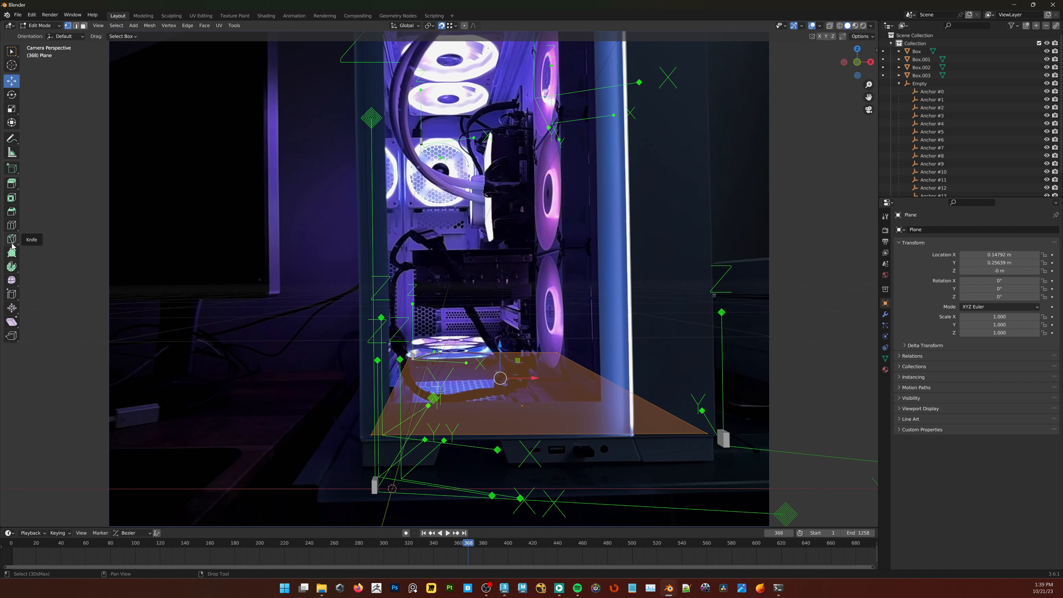
click(12, 185)
drag(502, 404, 588, 170)
key(w)
right_click(543, 251)
click(528, 243)
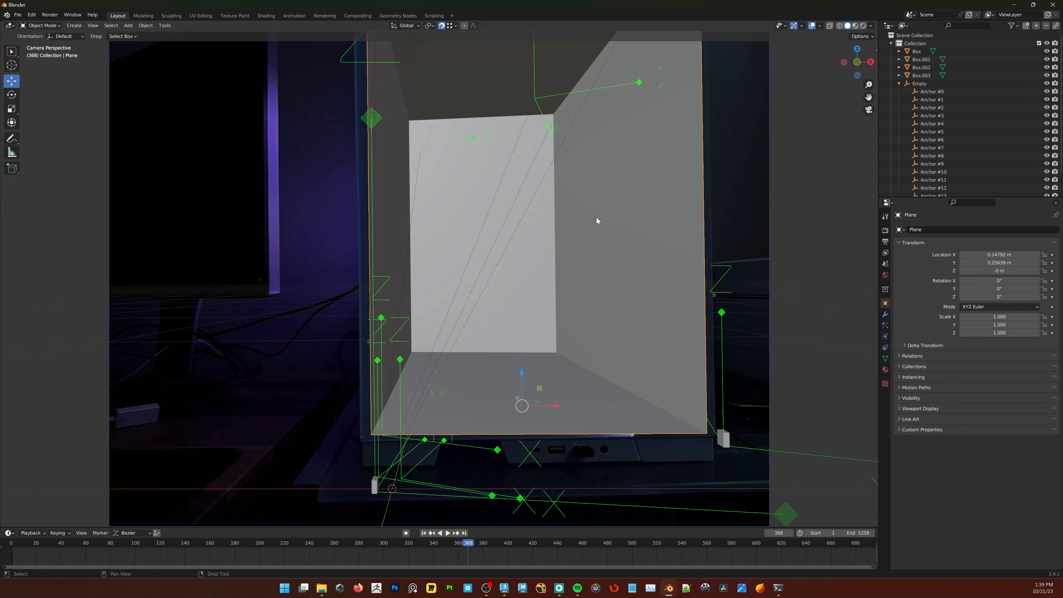
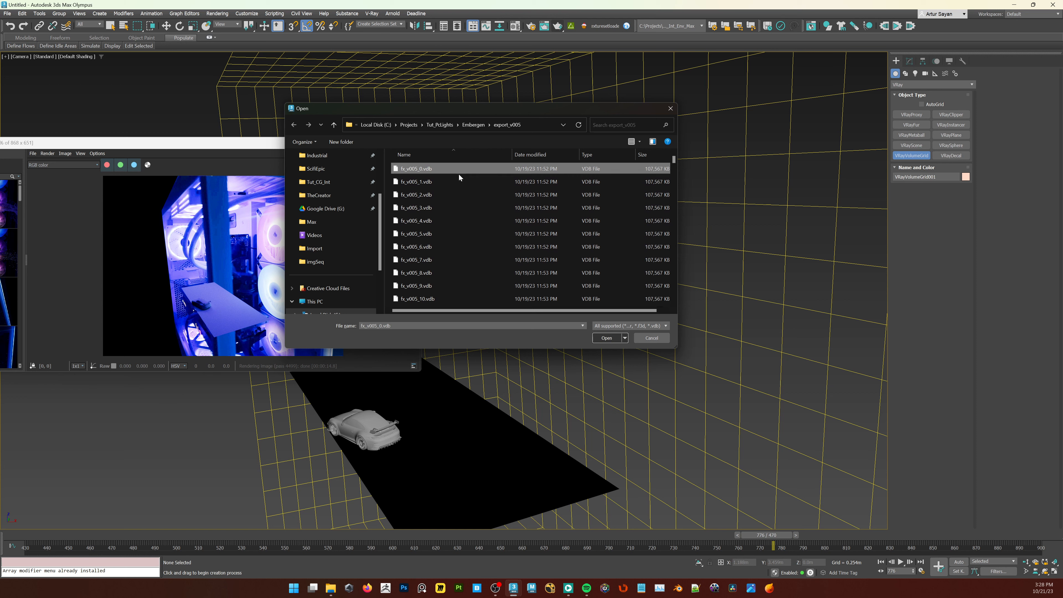
Step: In 3ds Max, load the fx_v005_0.vdb cache from the export_v005 folder into the VRayVolumeGrid
mouse_move(673, 162)
mouse_down()
mouse_move(678, 297)
mouse_move(683, 154)
mouse_up()
click(611, 337)
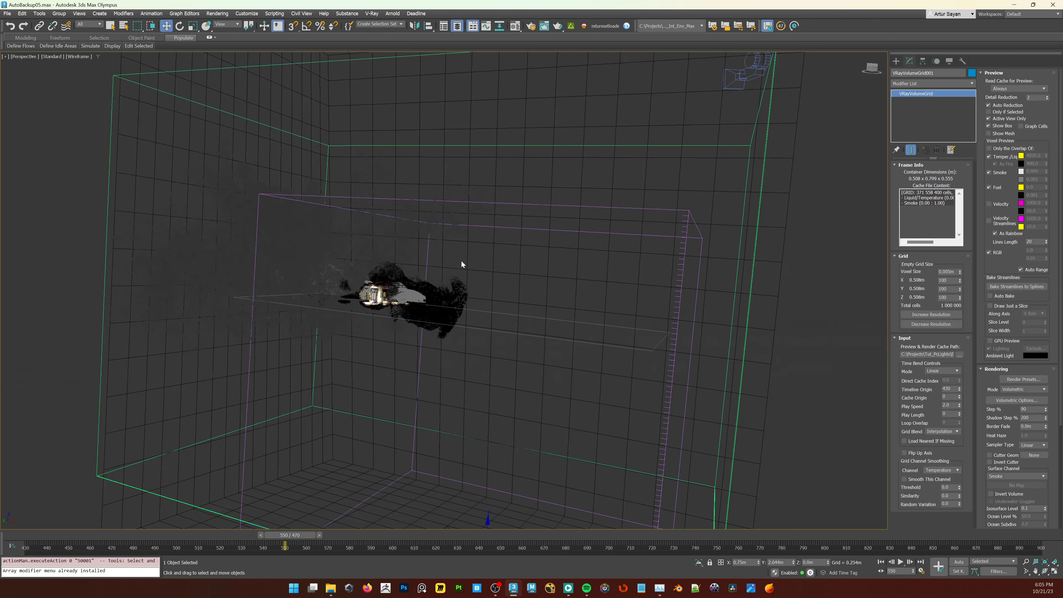
Step: Examine the shaded volume grid preview around the car at several frames, ending at frame 481 in the camera view
alt+middle_drag(462, 261, 446, 361)
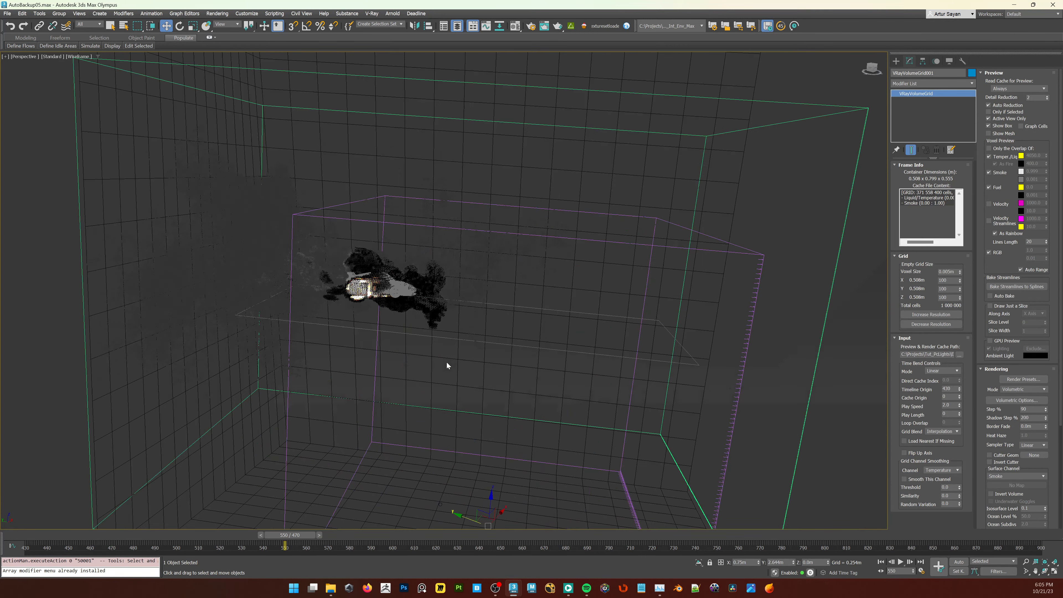
key(F3)
mouse_move(299, 534)
mouse_down()
mouse_move(121, 536)
mouse_move(438, 540)
mouse_up()
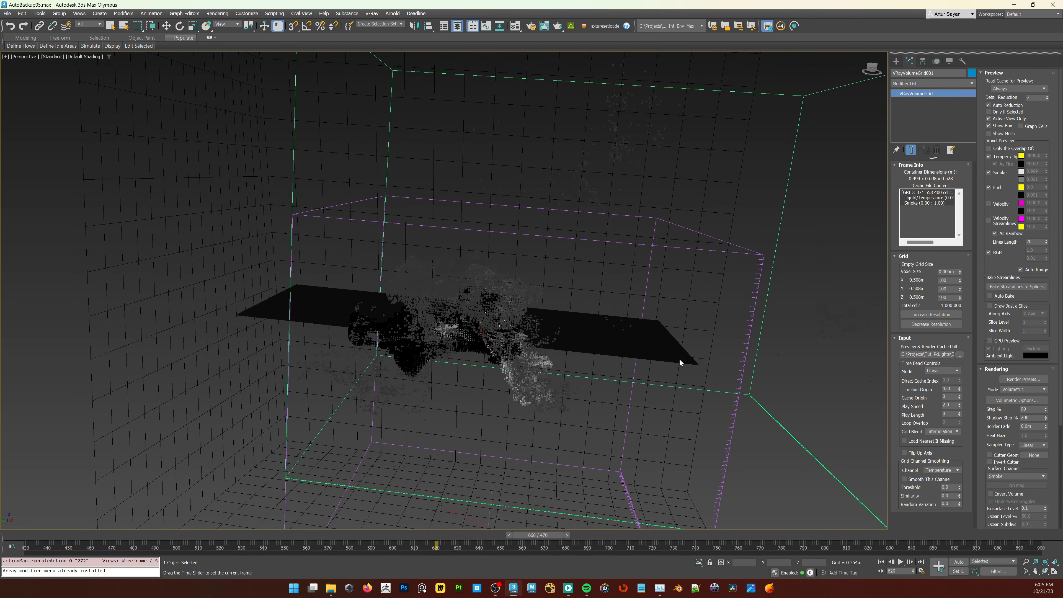
key(w)
alt+middle_drag(680, 358, 512, 399)
click(176, 537)
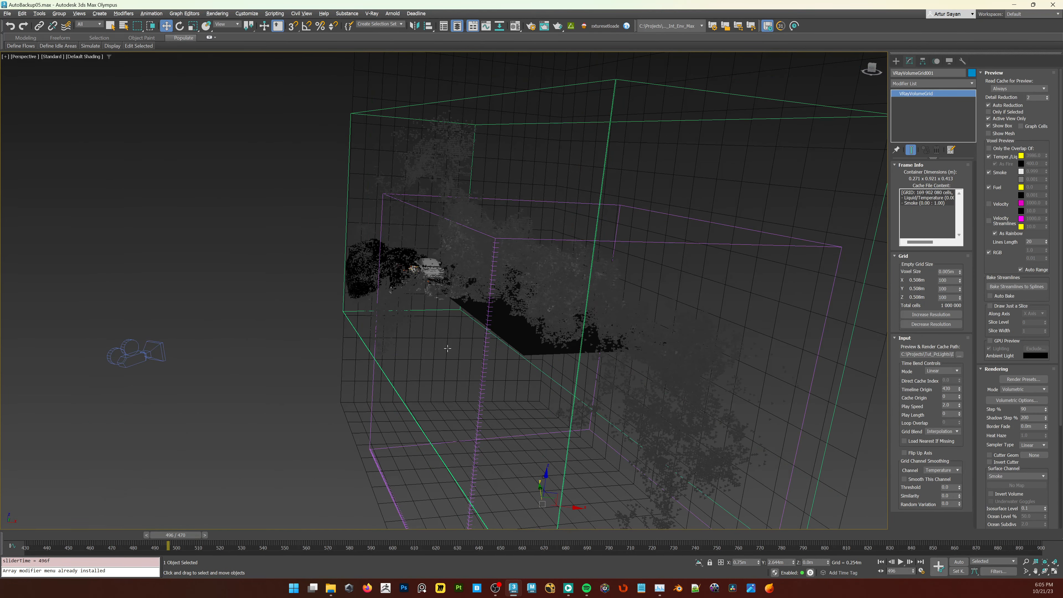
alt+middle_drag(446, 347, 462, 374)
drag(165, 537, 134, 536)
key(w)
key(c)
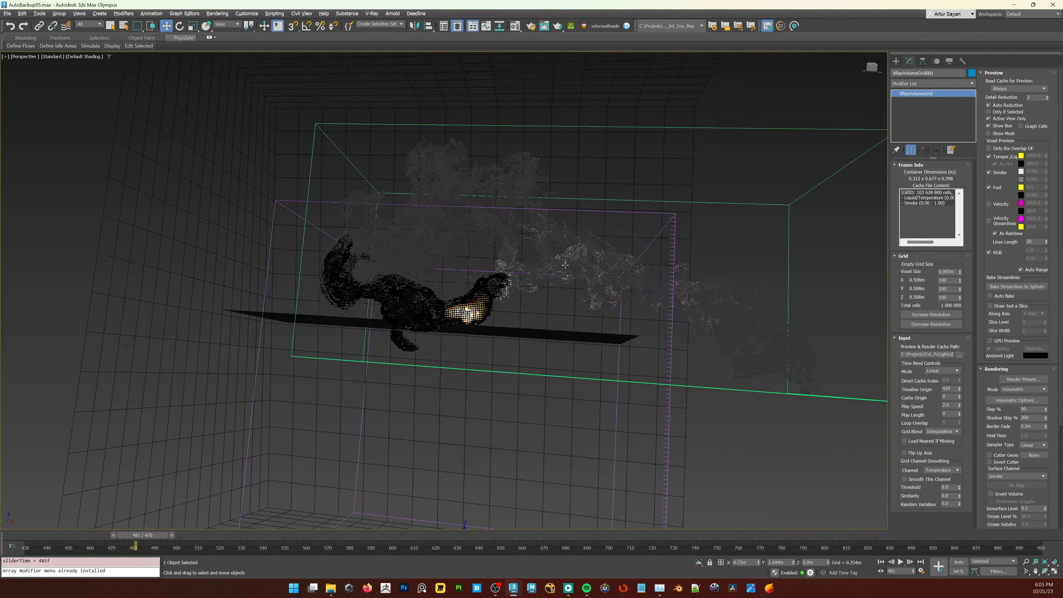
scroll(551, 266, up, 3)
right_click(481, 249)
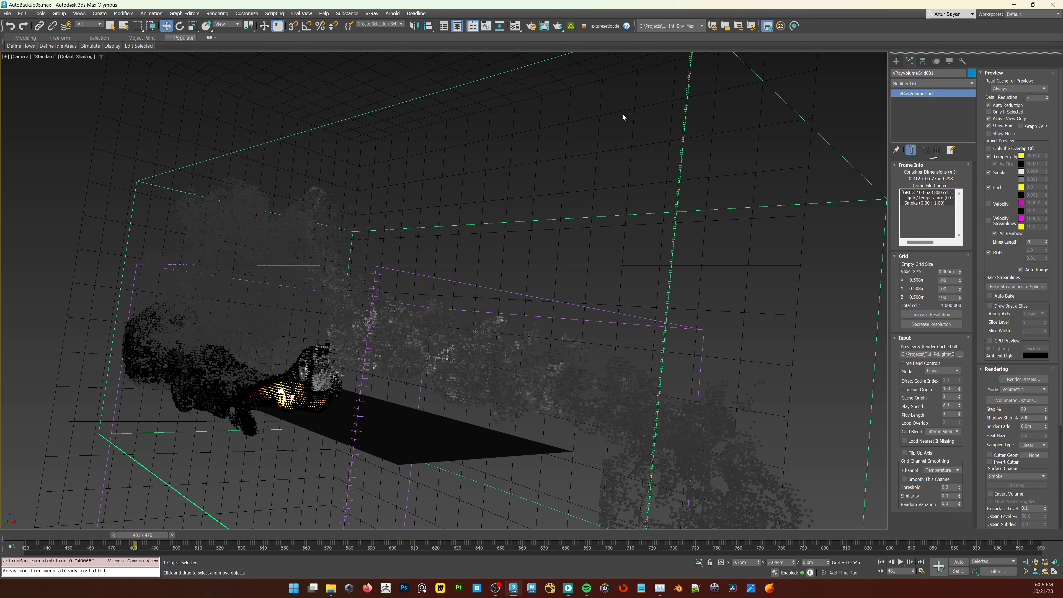
Step: Deselect the volume grid and set the V-Ray bucket image sampler's noise threshold to 0.2 in Render Setup
click(552, 154)
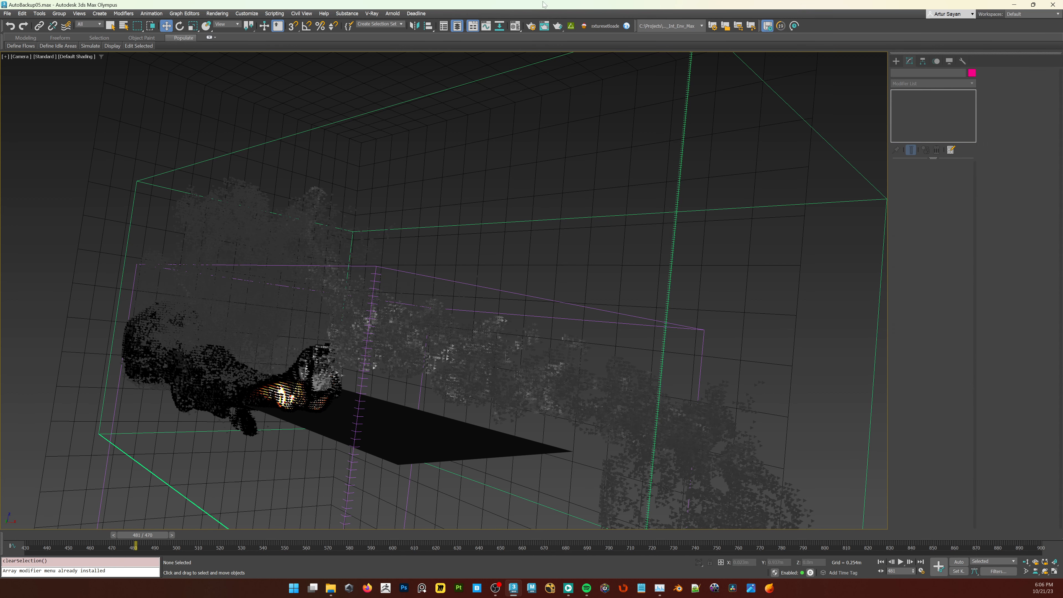
key(F10)
click(587, 222)
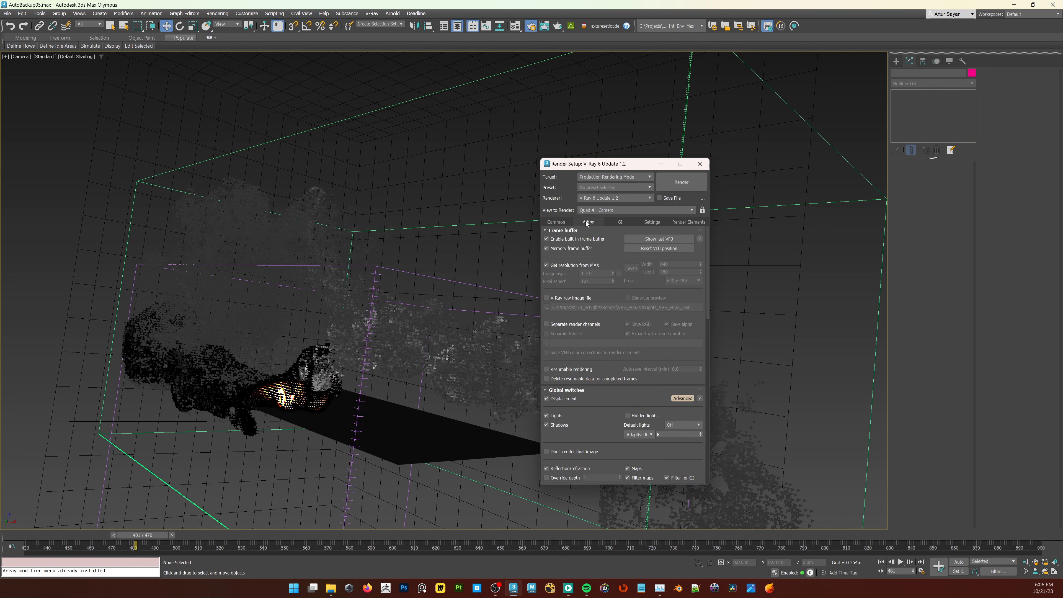
scroll(614, 401, down, 6)
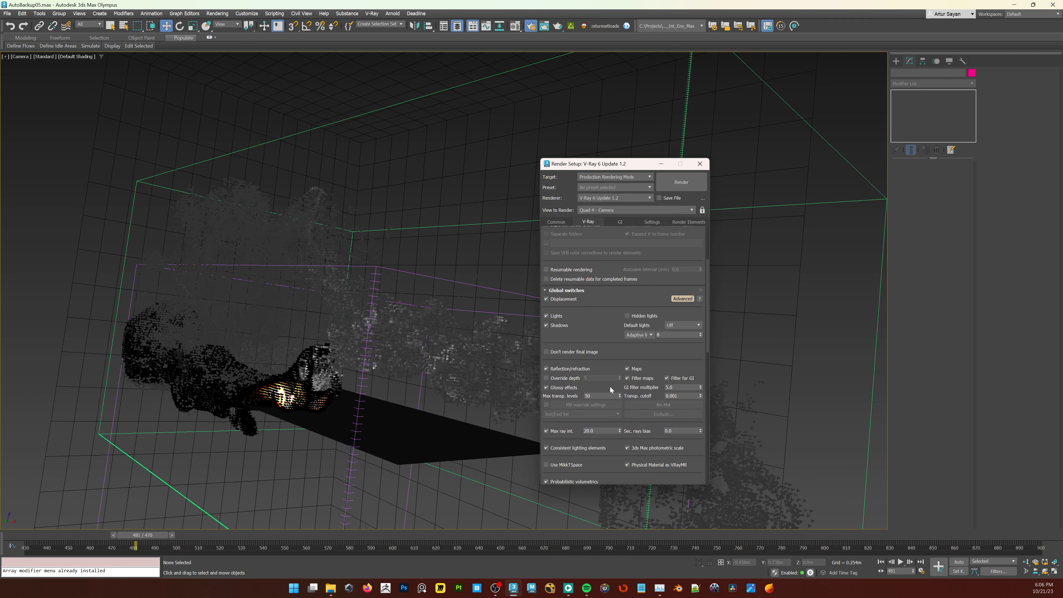
scroll(614, 273, down, 4)
click(603, 429)
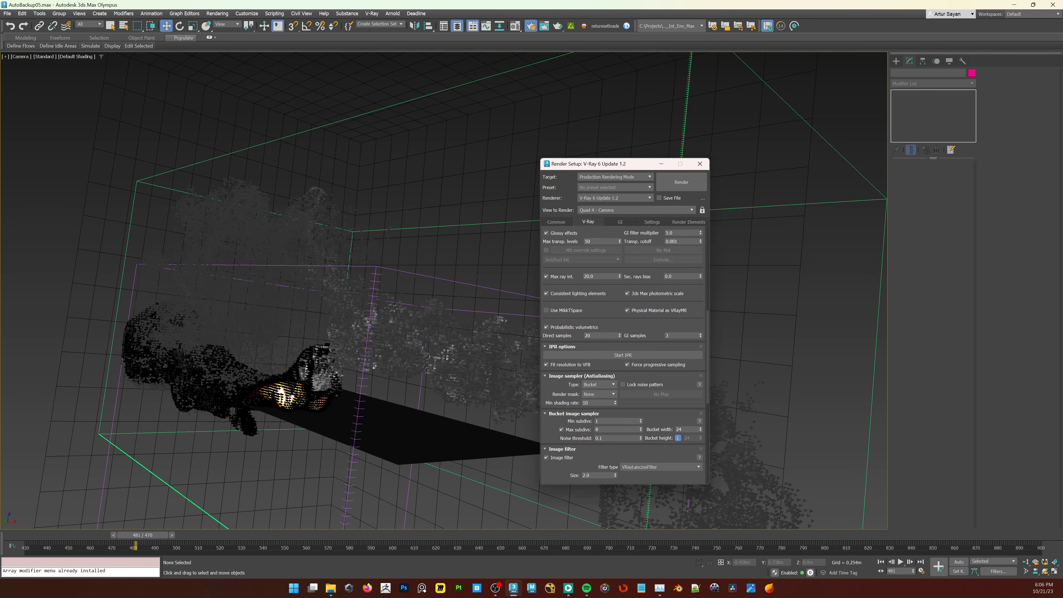
key(Tab)
text(0.2)
key(Return)
Step: Set the render output width to 960 in the common parameters and close Render Setup
click(565, 221)
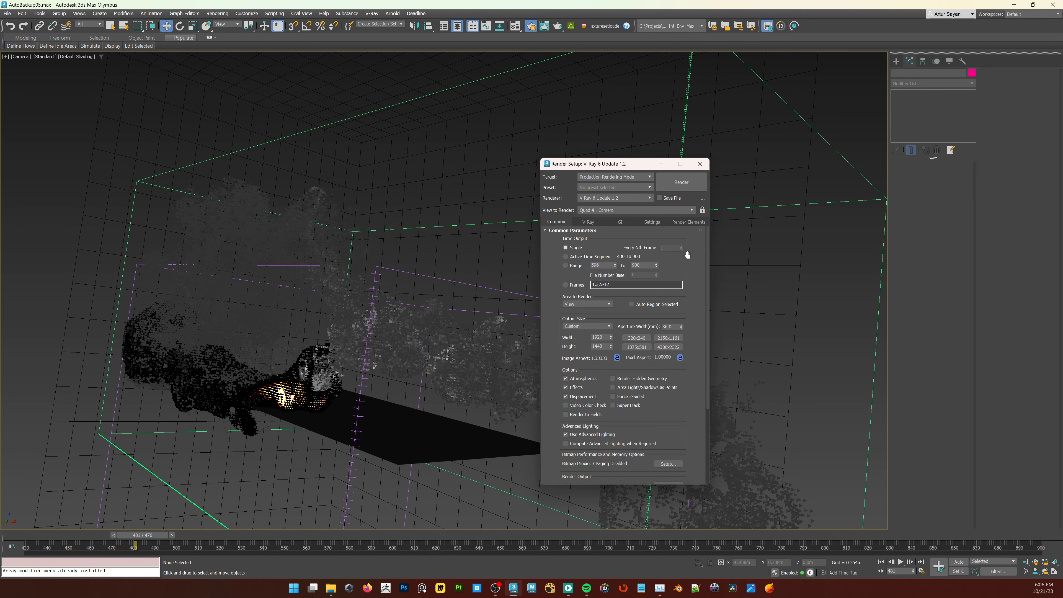
double_click(599, 337)
text(960)
key(Return)
key(F10)
right_click(579, 251)
click(441, 247)
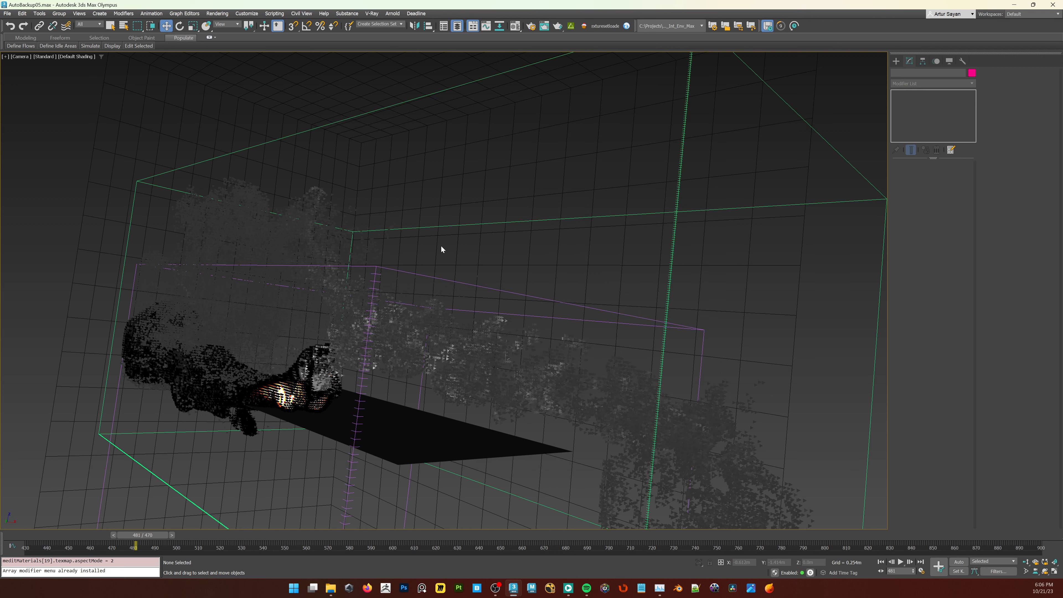
Step: Examine the VRayVolumeGrid atmosphere effect in the Environment and Effects settings and close them
key(8)
click(183, 245)
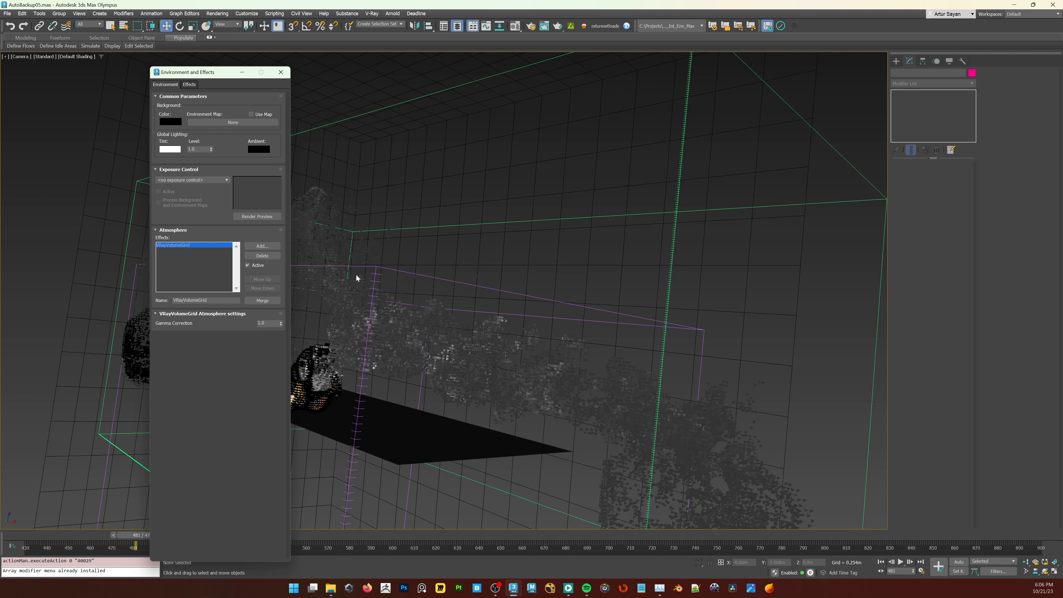
key(8)
right_click(567, 357)
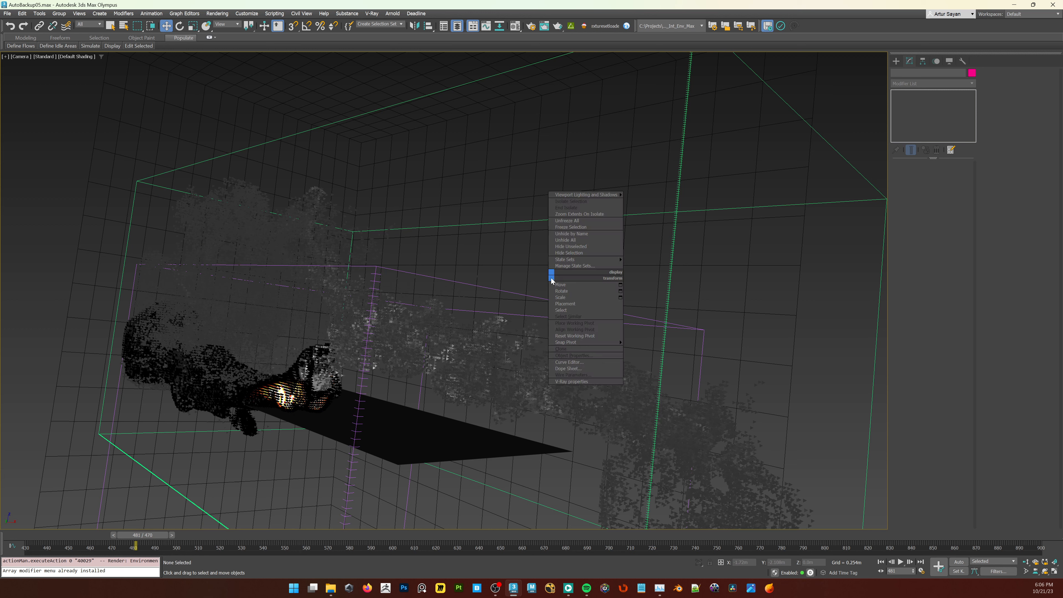
Step: Select the V-Ray volume grid and render frame 481 from the camera view
click(376, 271)
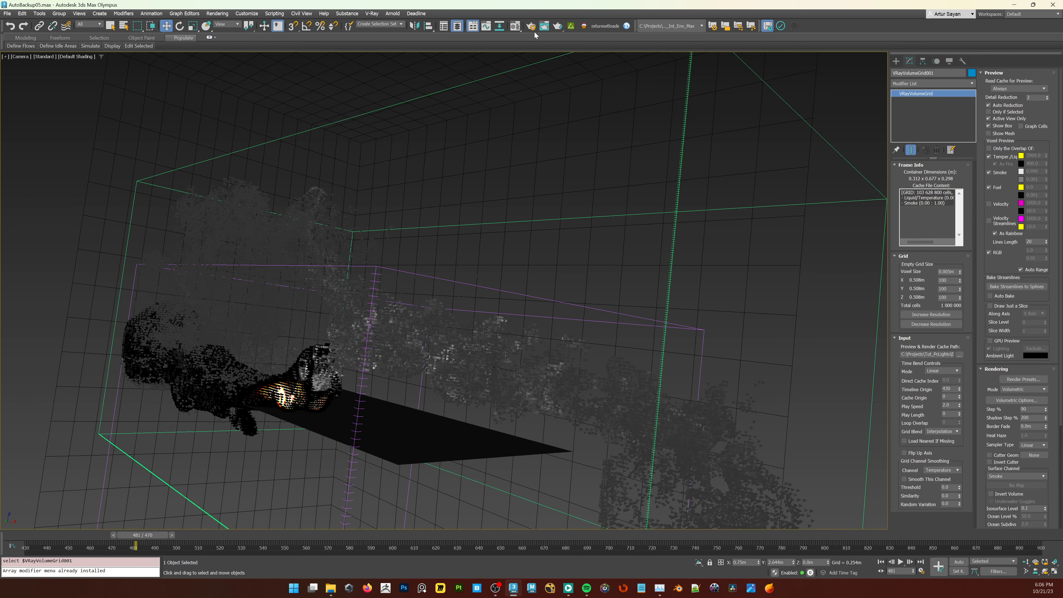
click(531, 26)
click(674, 185)
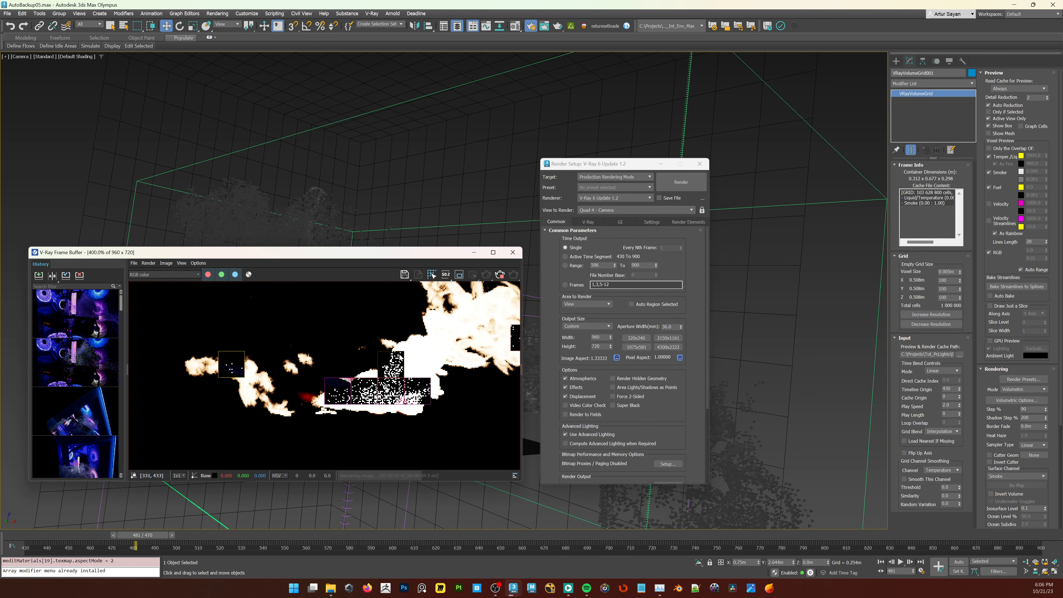
scroll(400, 356, down, 1)
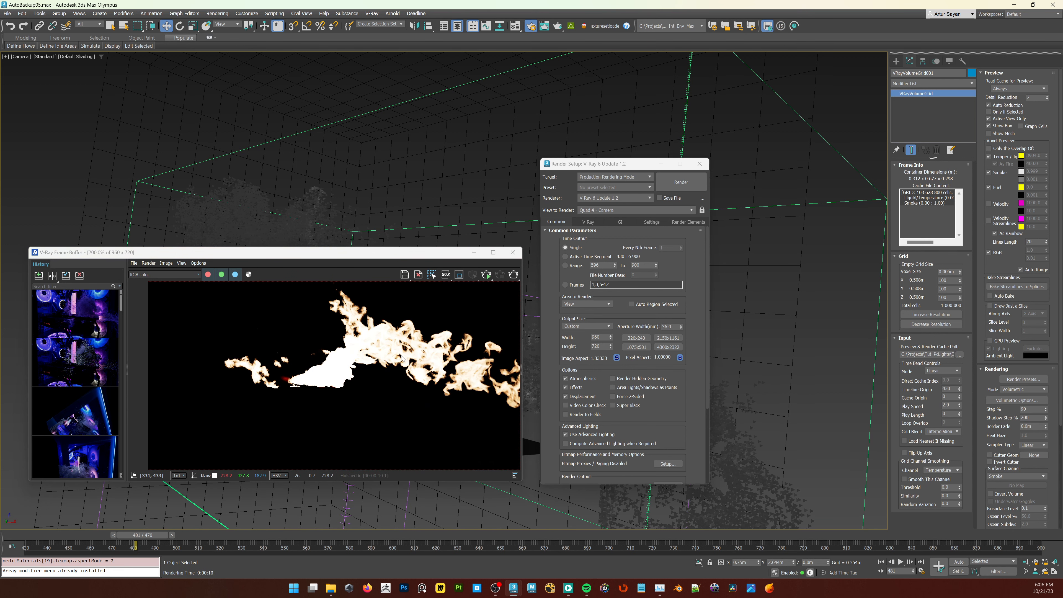
drag(444, 257, 452, 276)
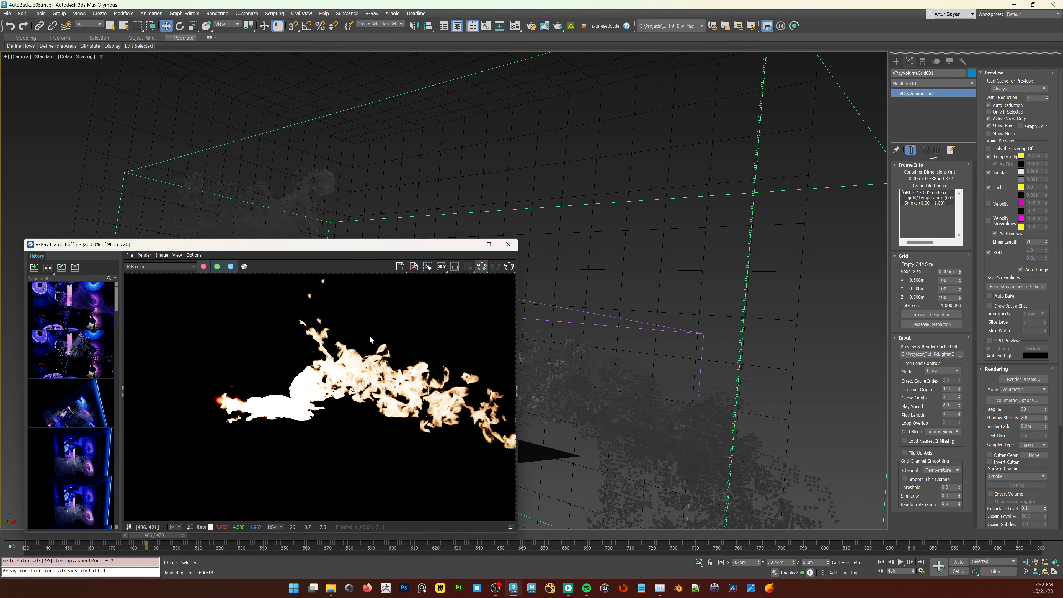
Step: Move the frame buffer clear of the viewport and enable GPU Preview for the volume grid
drag(346, 245, 641, 225)
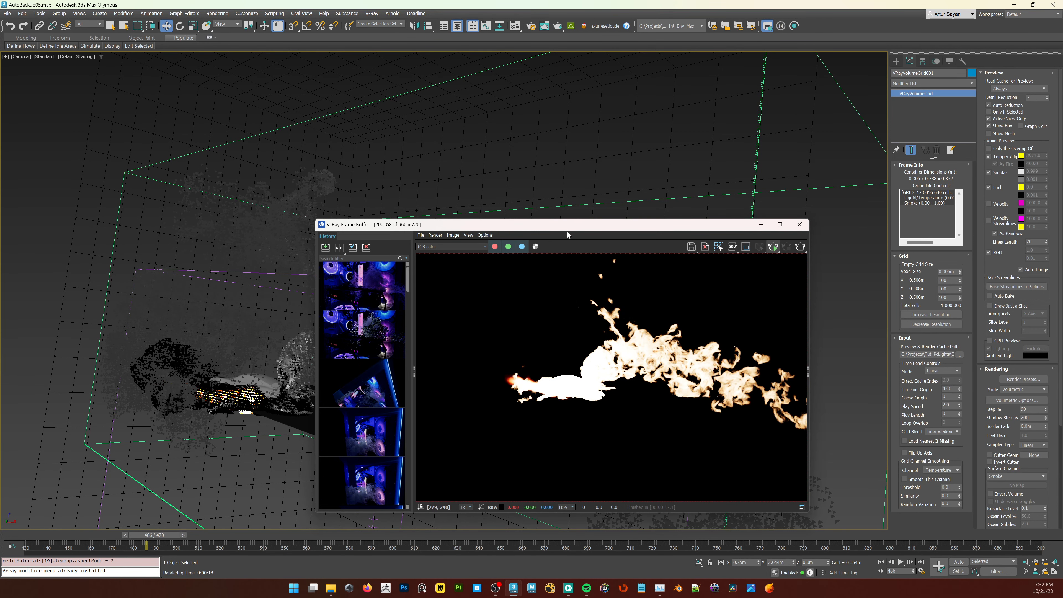
drag(572, 227, 480, 215)
drag(606, 215, 487, 231)
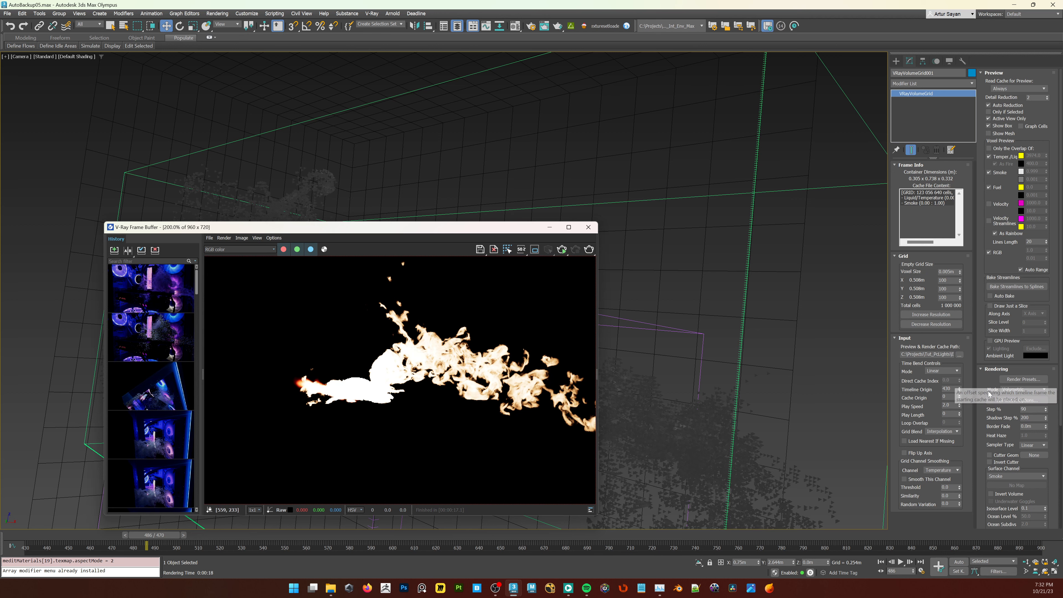
drag(522, 233, 231, 348)
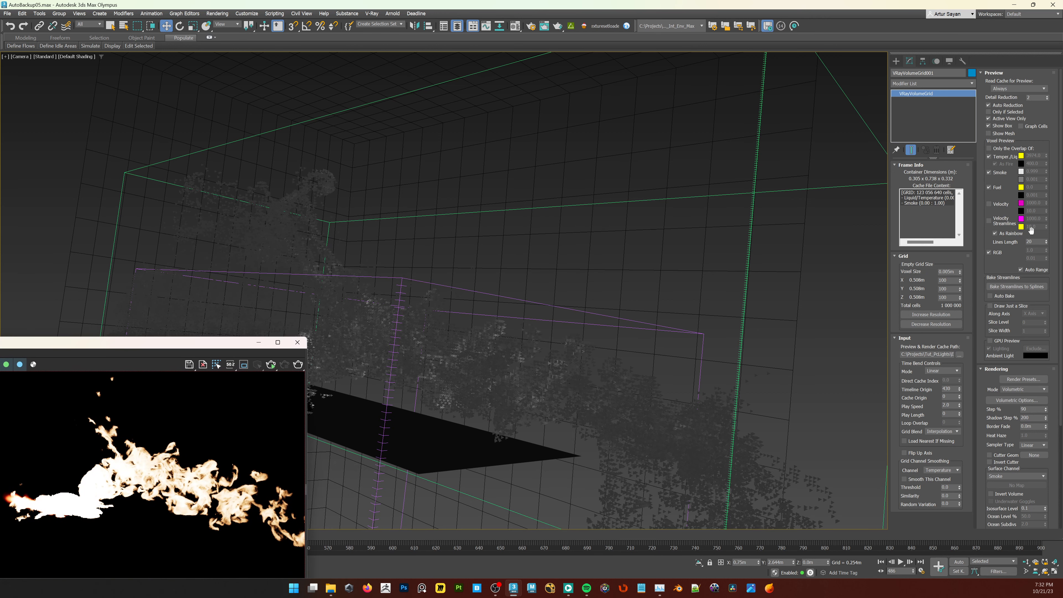
click(996, 341)
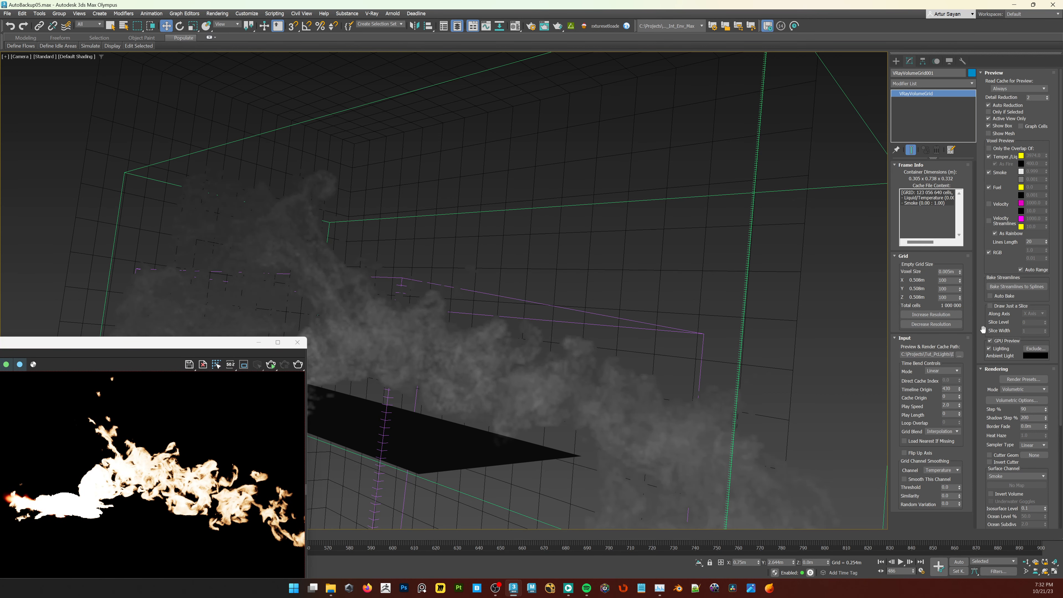
drag(247, 342, 352, 559)
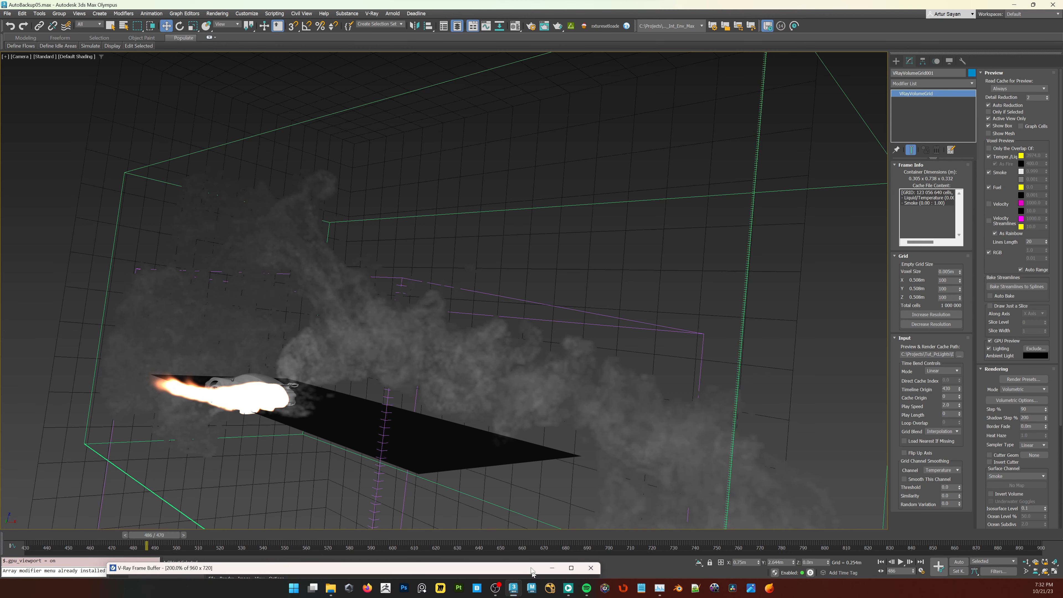
Step: Examine the GPU preview at several frames, ending at frame 484, turn it off and bring the frame buffer back into view
drag(223, 542, 287, 543)
drag(185, 537, 401, 545)
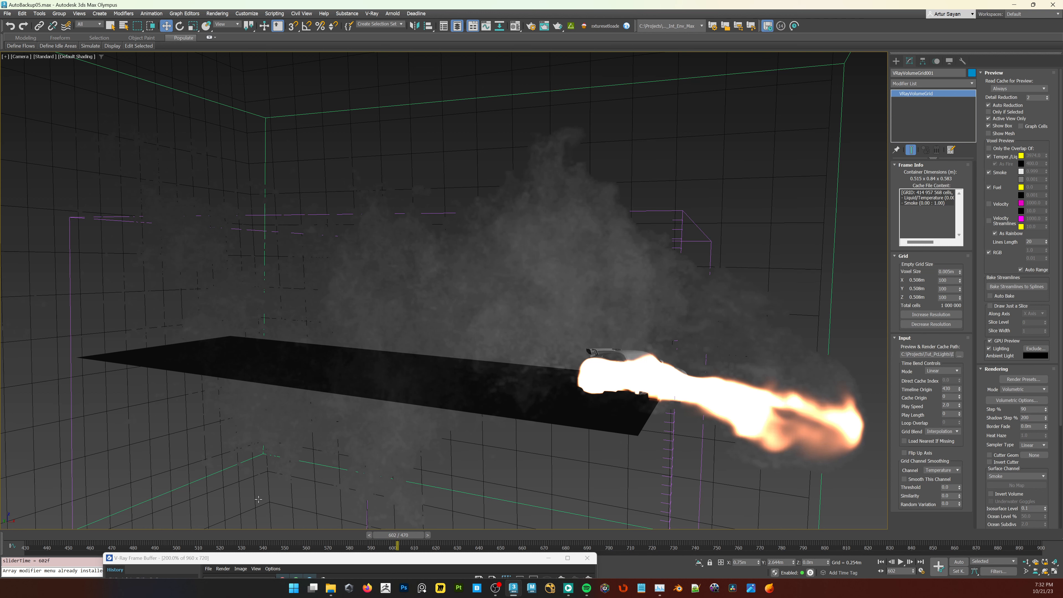
drag(152, 541, 143, 541)
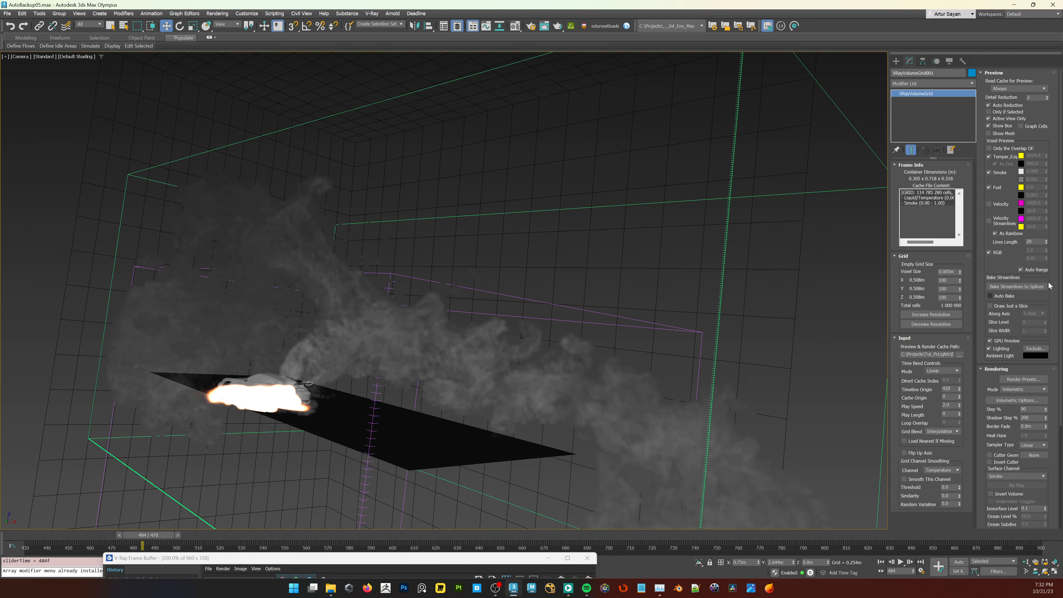
click(991, 340)
drag(374, 563, 348, 252)
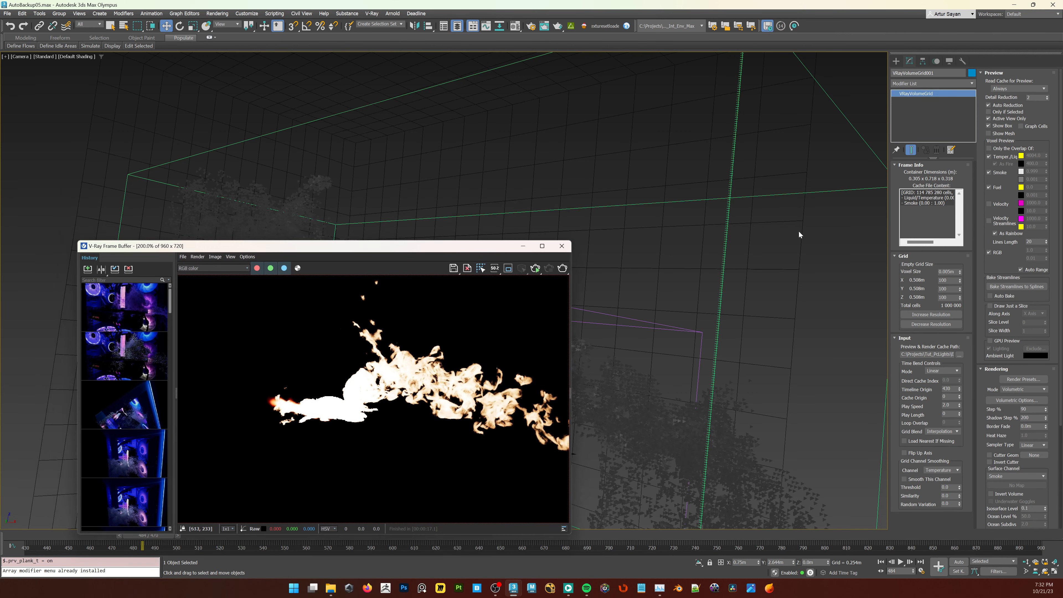
Step: Open the volume grid's volumetric render settings and widen the frame buffer to show its display correction properties
click(1006, 399)
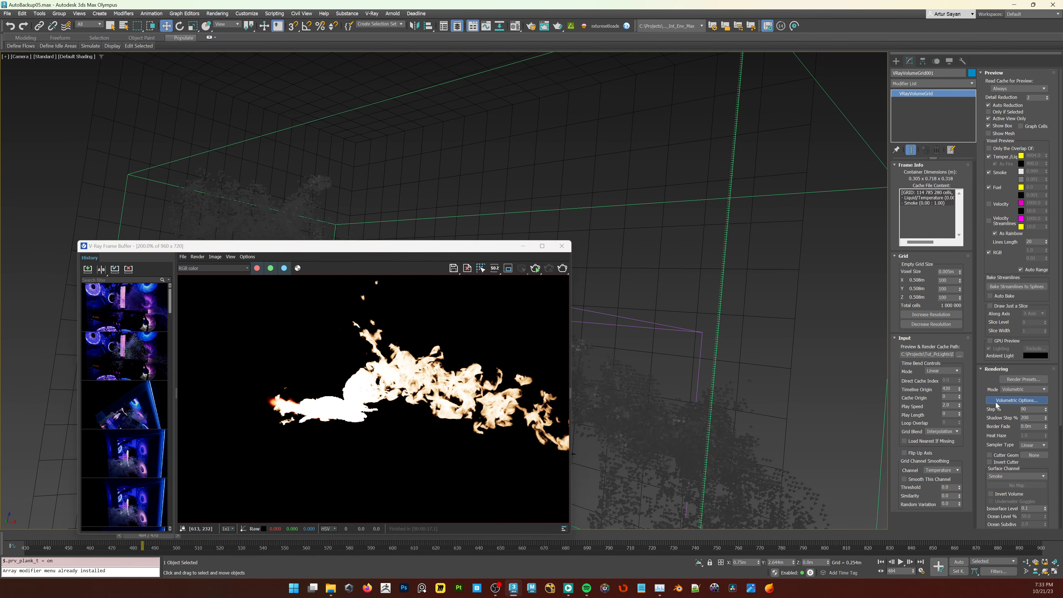
drag(792, 65, 717, 101)
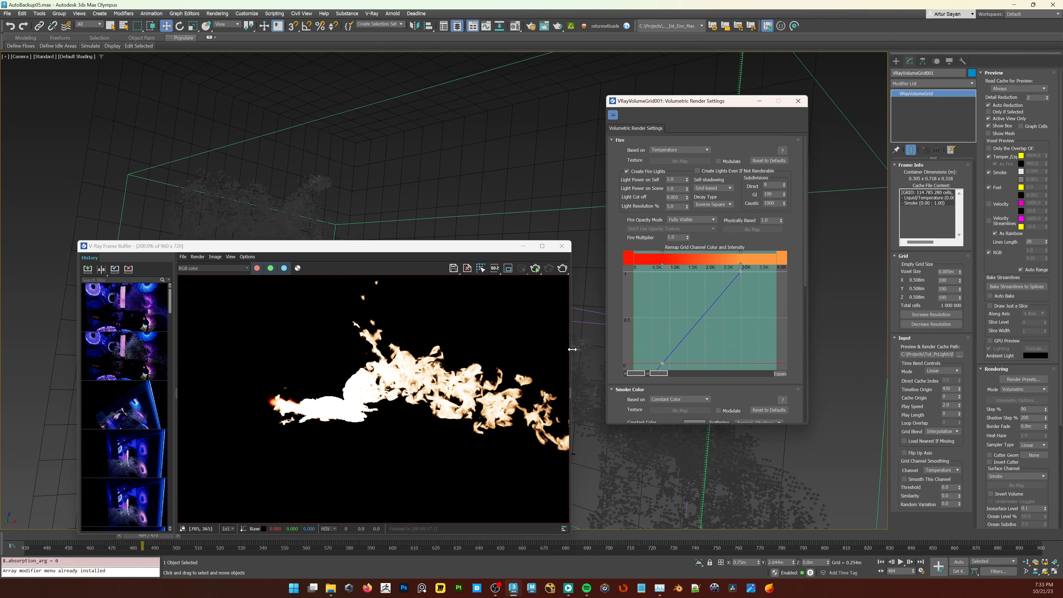
drag(572, 349, 731, 350)
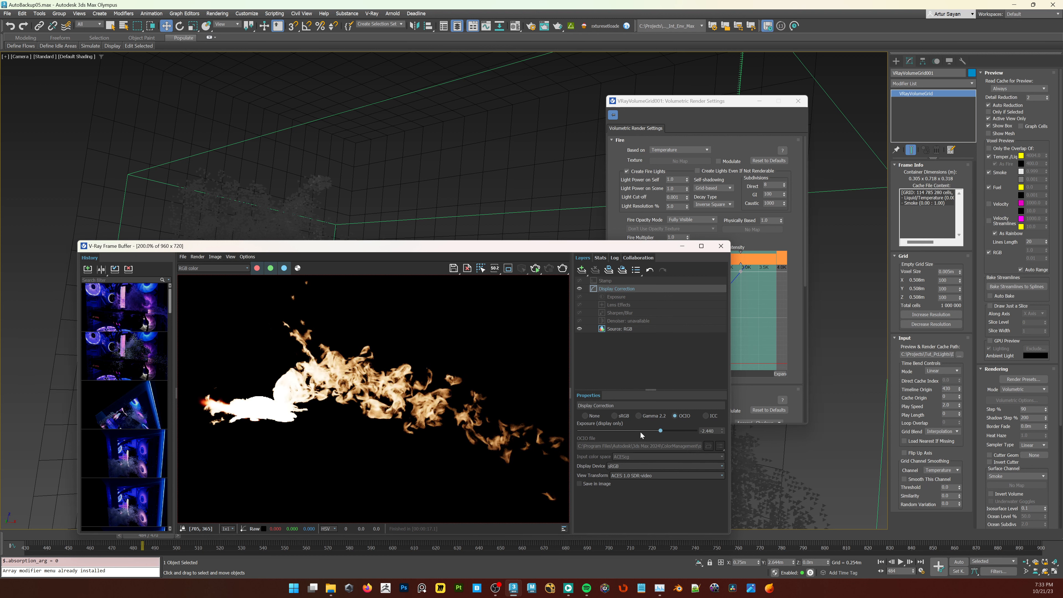
Step: Examine the fire's brightness at reduced display exposures down to -20, and reset the exposure to 0
drag(640, 434, 549, 440)
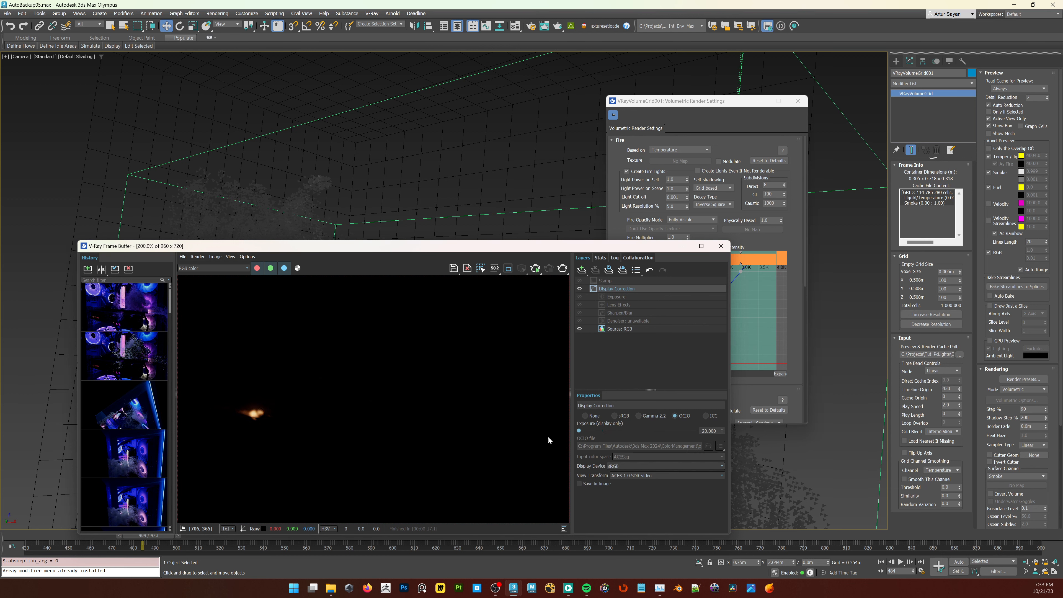
scroll(238, 420, up, 2)
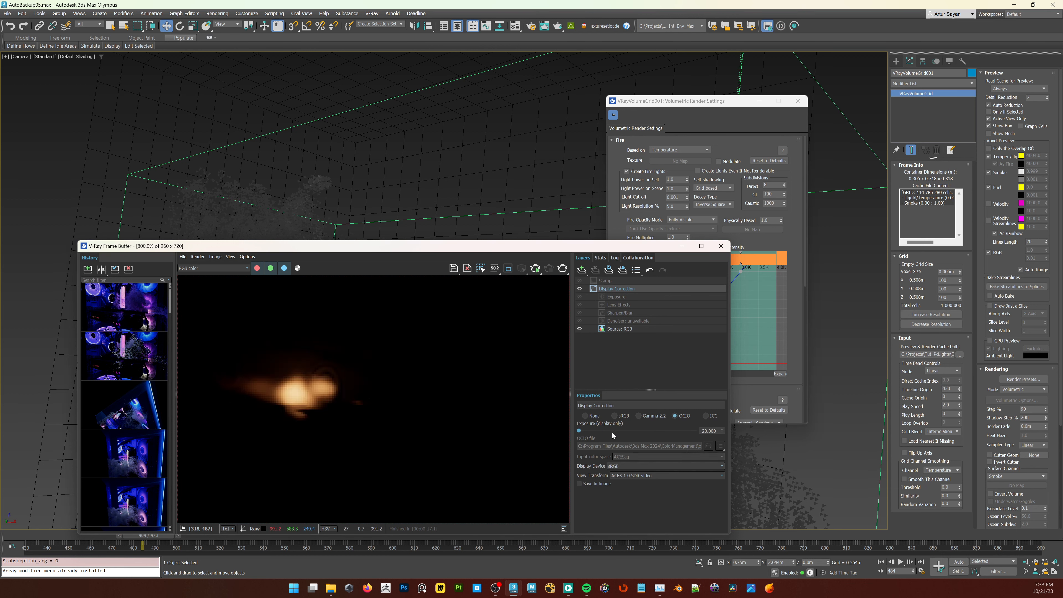
drag(580, 430, 647, 428)
scroll(428, 382, down, 2)
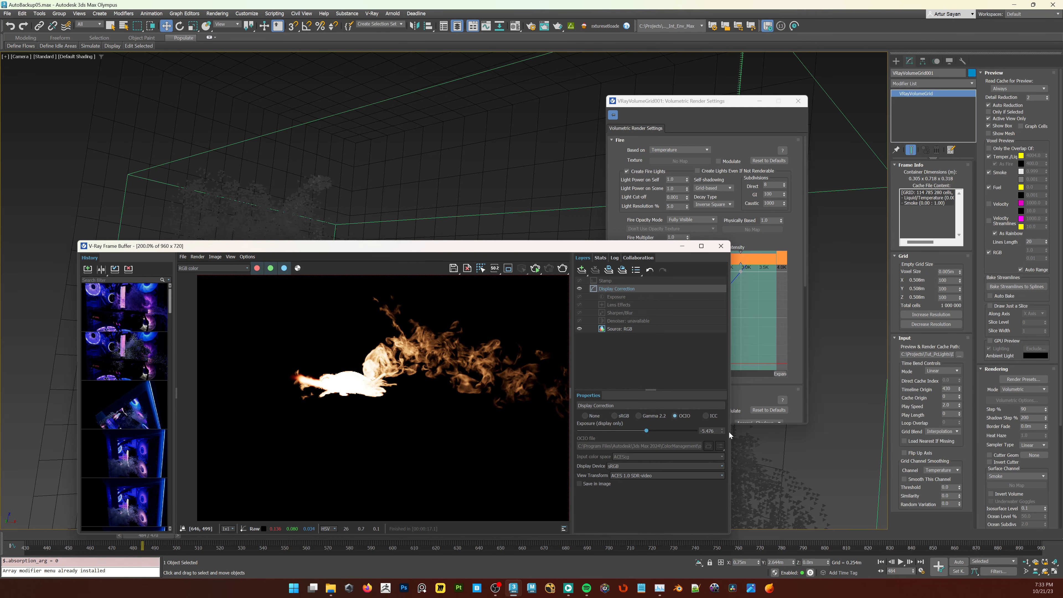
double_click(712, 430)
text(0)
key(Return)
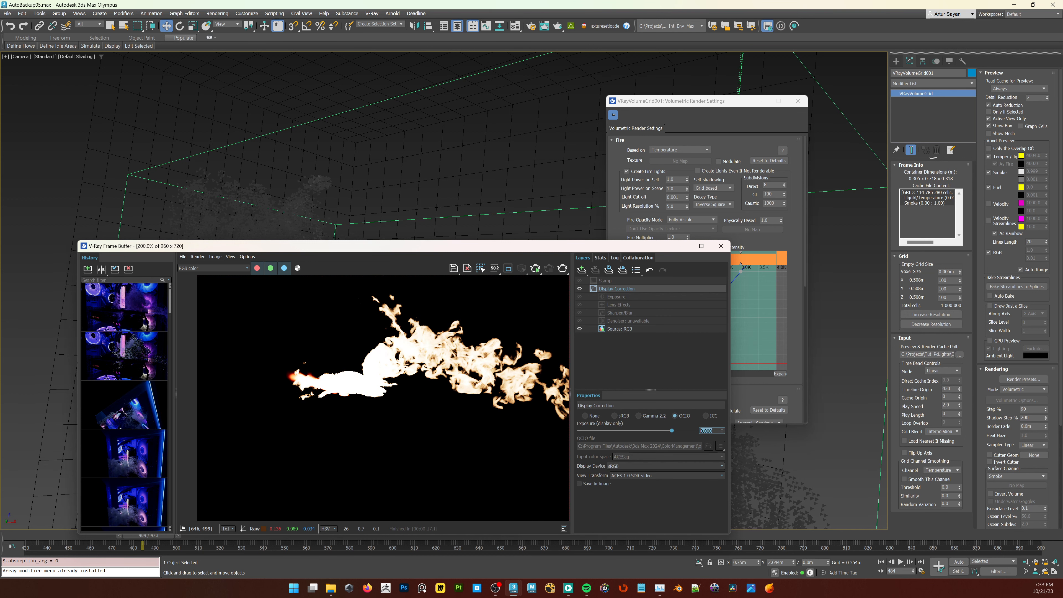
Step: Start an interactive render of the fire and center it in the frame buffer
drag(491, 252, 450, 297)
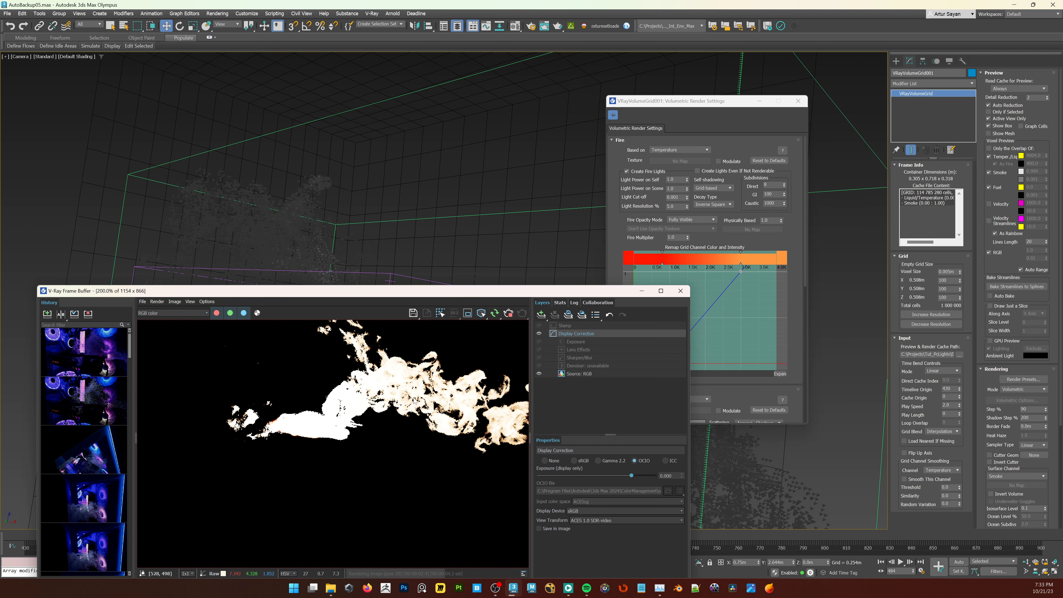
scroll(304, 460, down, 1)
scroll(304, 459, up, 1)
middle_drag(305, 459, 347, 381)
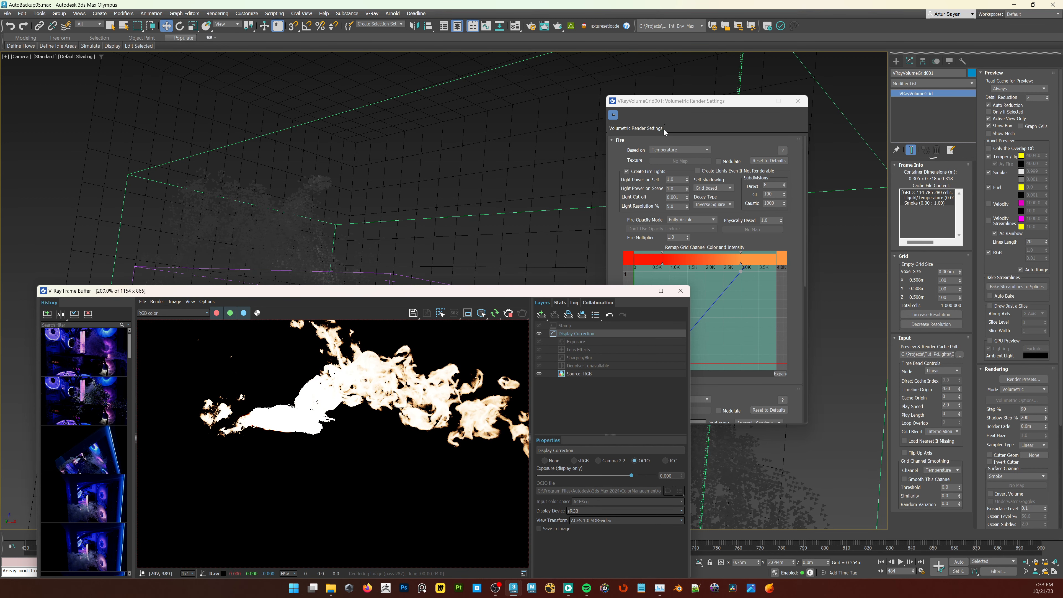
Step: Set Light Power on Self to 0.1 in the volume grid's fire settings
drag(719, 106, 749, 105)
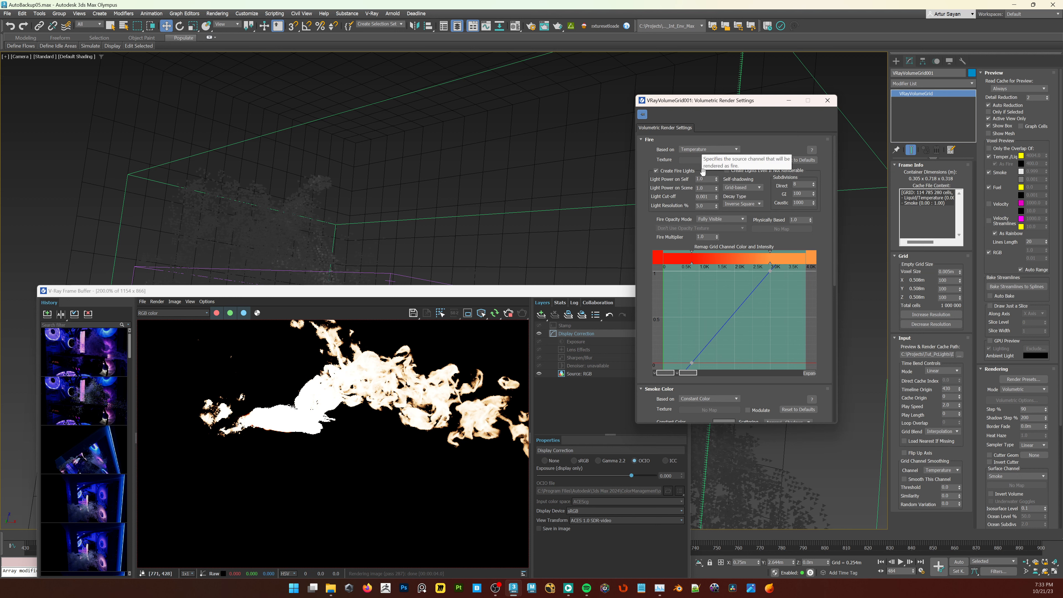
double_click(711, 179)
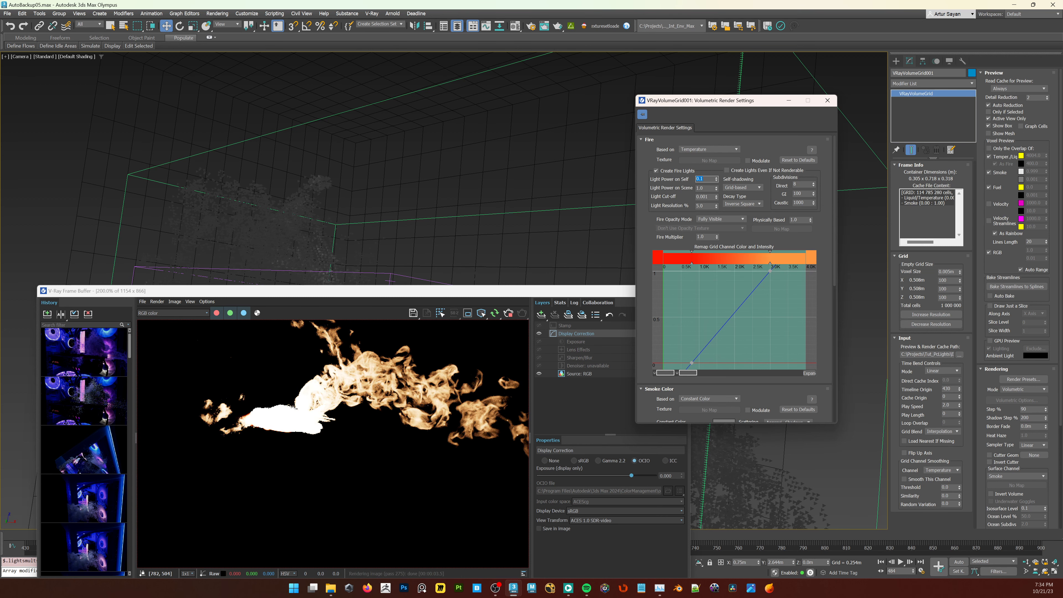
double_click(705, 189)
drag(705, 188, 645, 183)
double_click(699, 179)
click(649, 207)
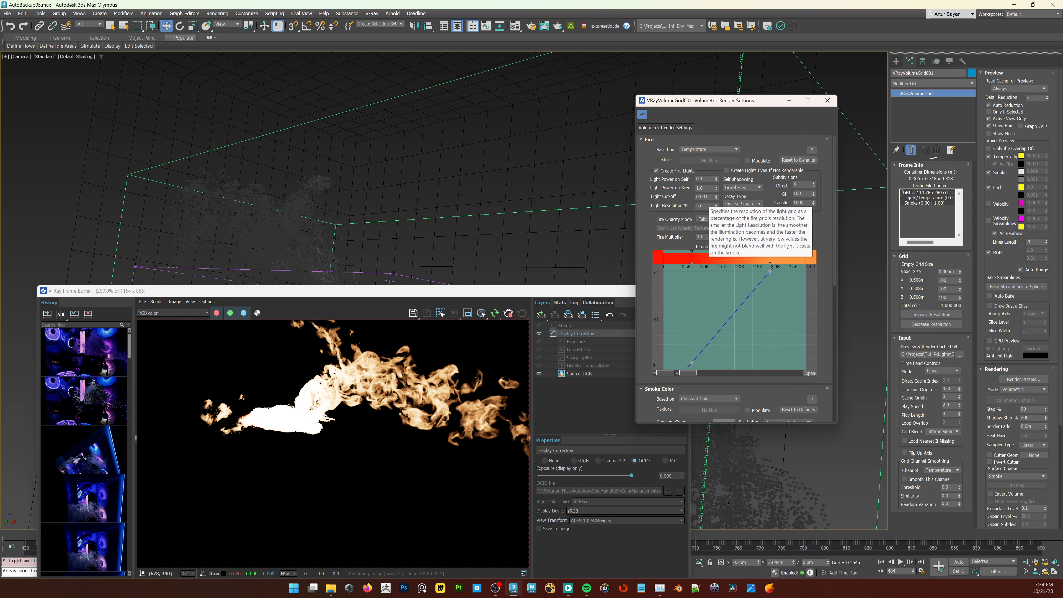
Step: Set the fire's Light Resolution to 2% and its Fire Opacity Mode to Use Smoke Opacity
double_click(704, 206)
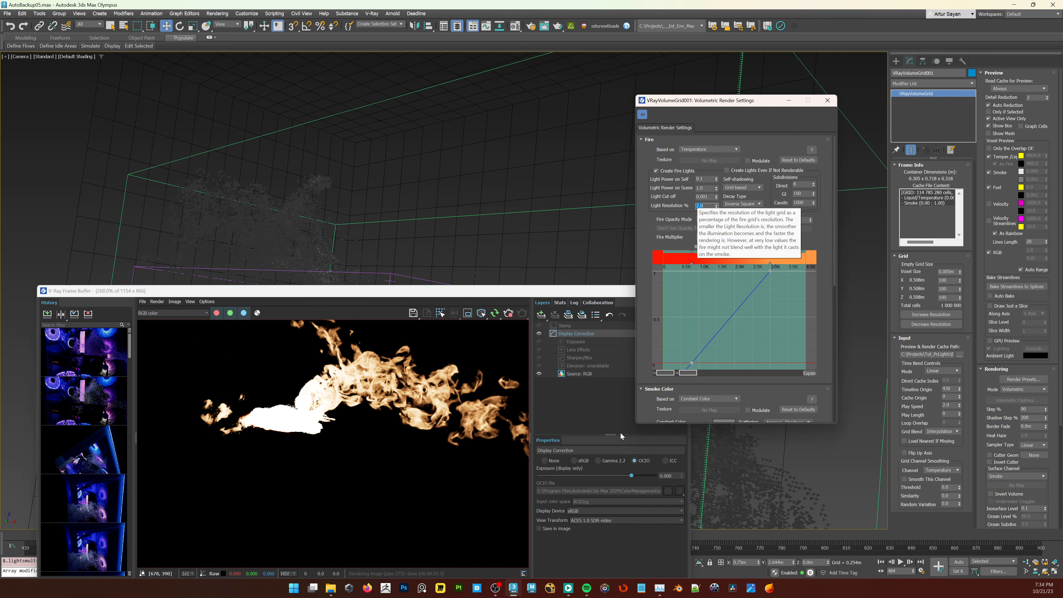
key(Return)
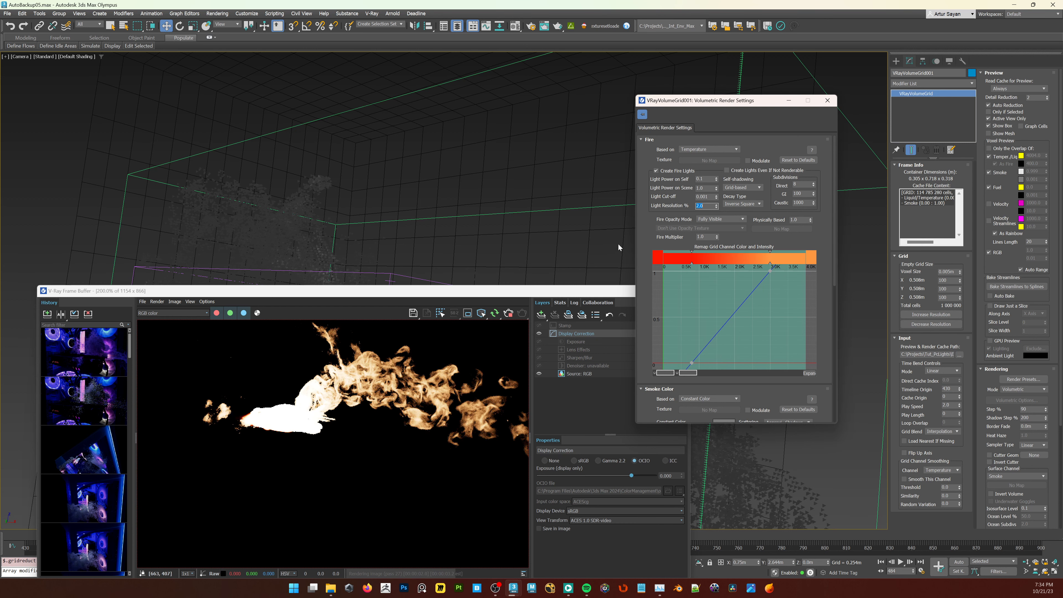
scroll(735, 209, down, 1)
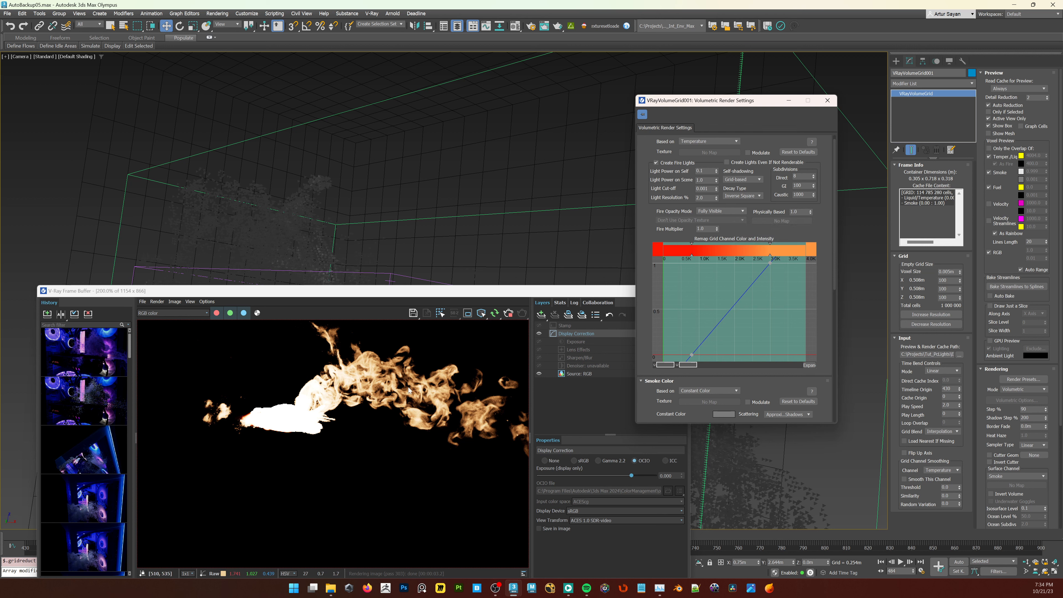
click(728, 212)
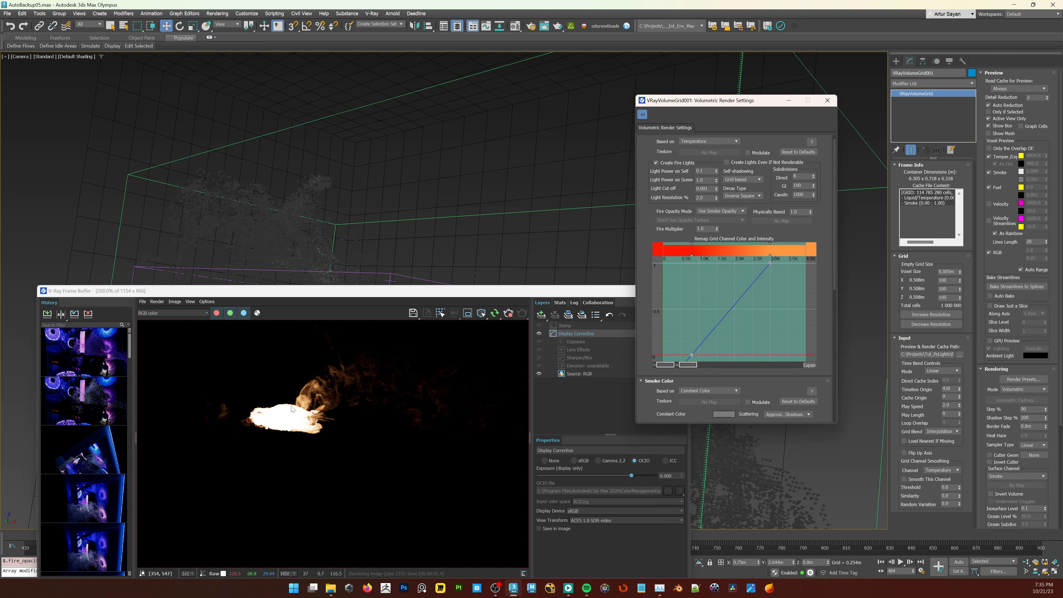
Step: Set Simple Smoke Opacity to 1.0, checking the render's alpha channel before returning to the RGB color view
scroll(651, 317, down, 5)
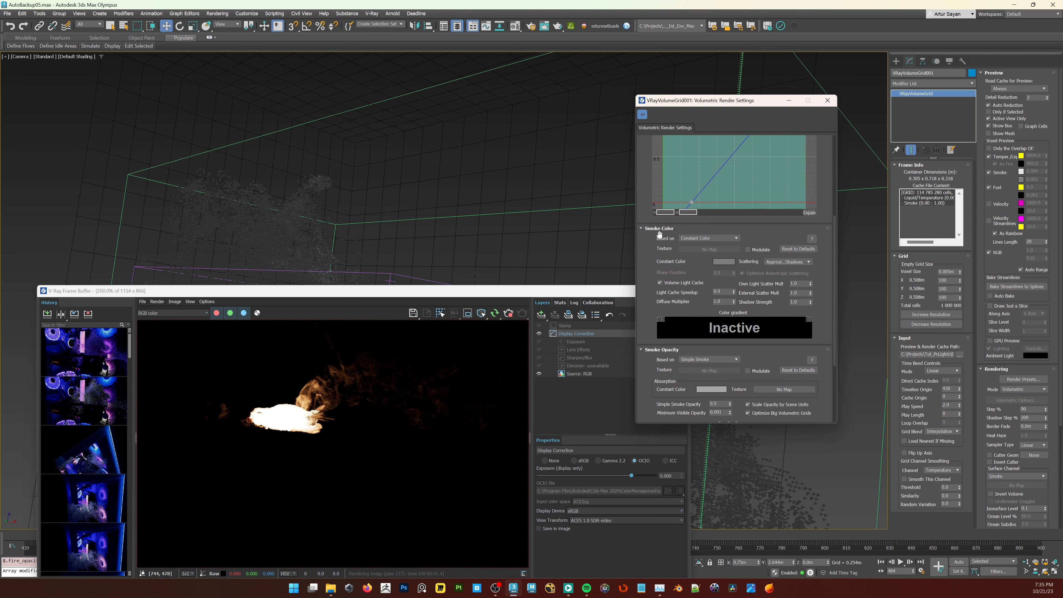
scroll(647, 255, down, 1)
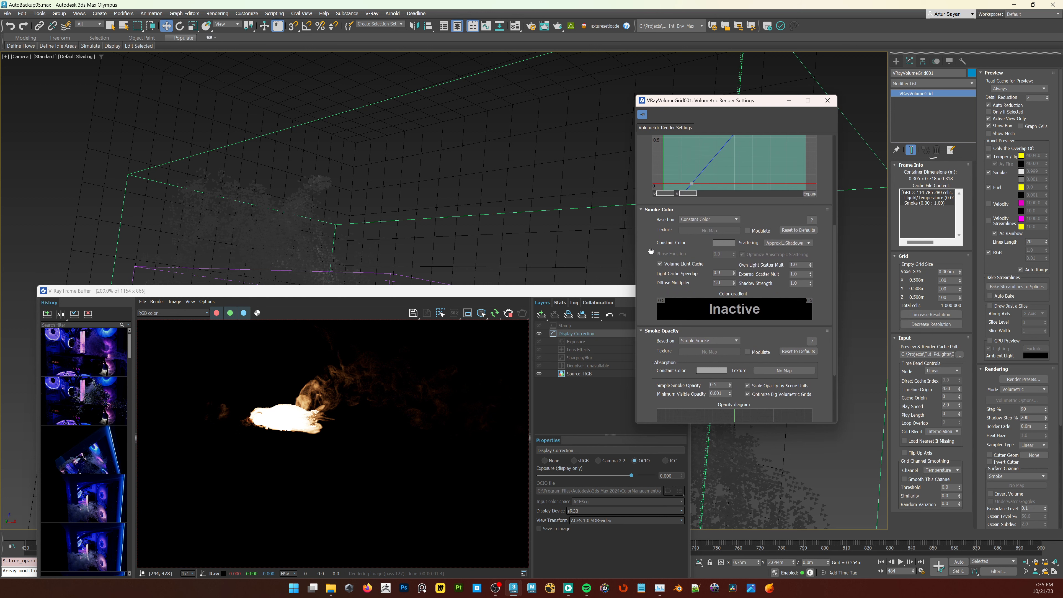
scroll(651, 252, down, 4)
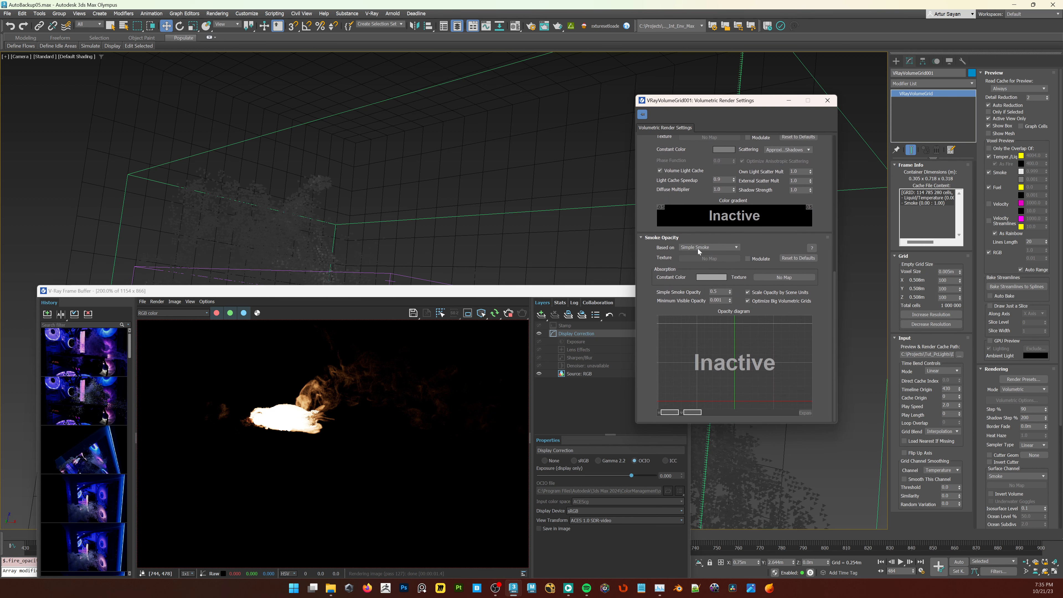
click(257, 314)
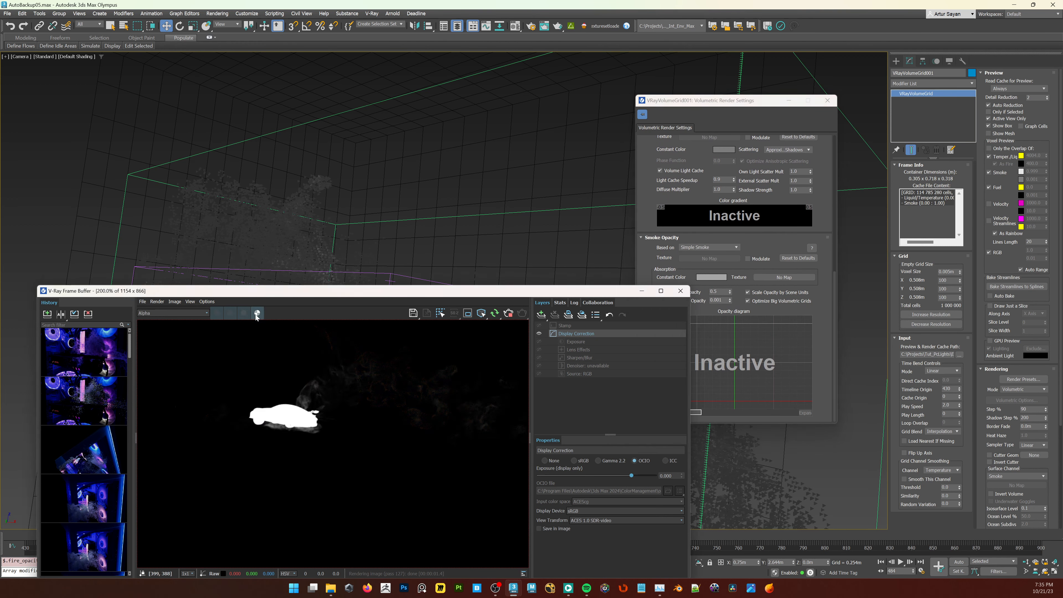
double_click(715, 291)
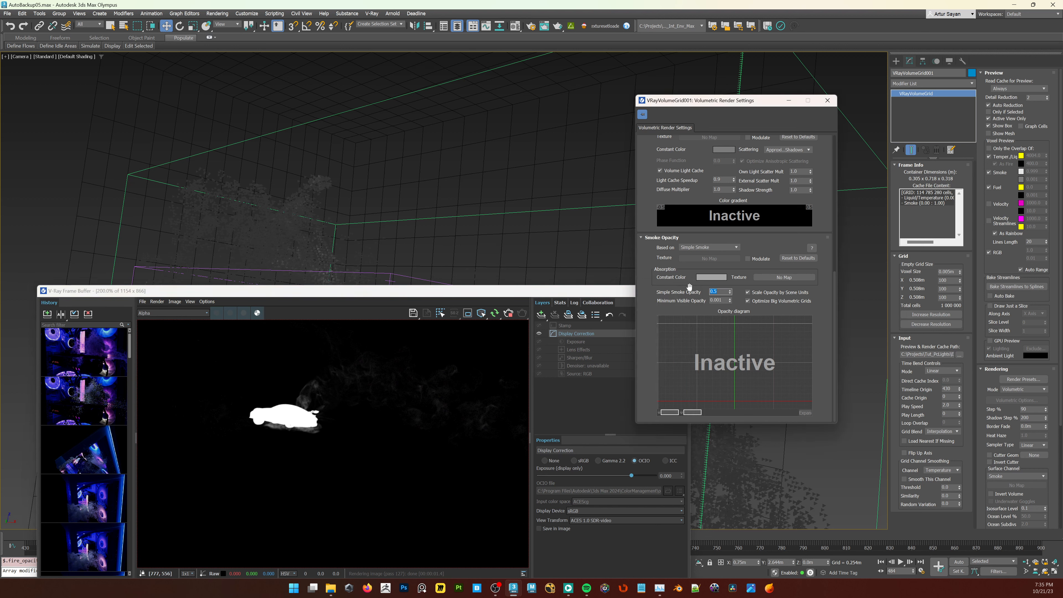
text(5)
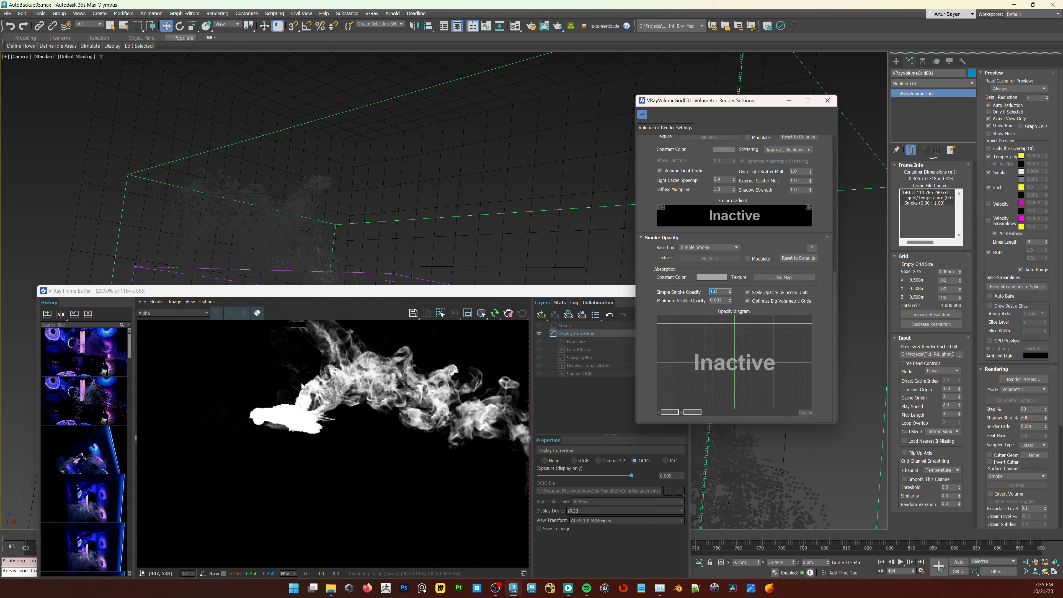
click(257, 313)
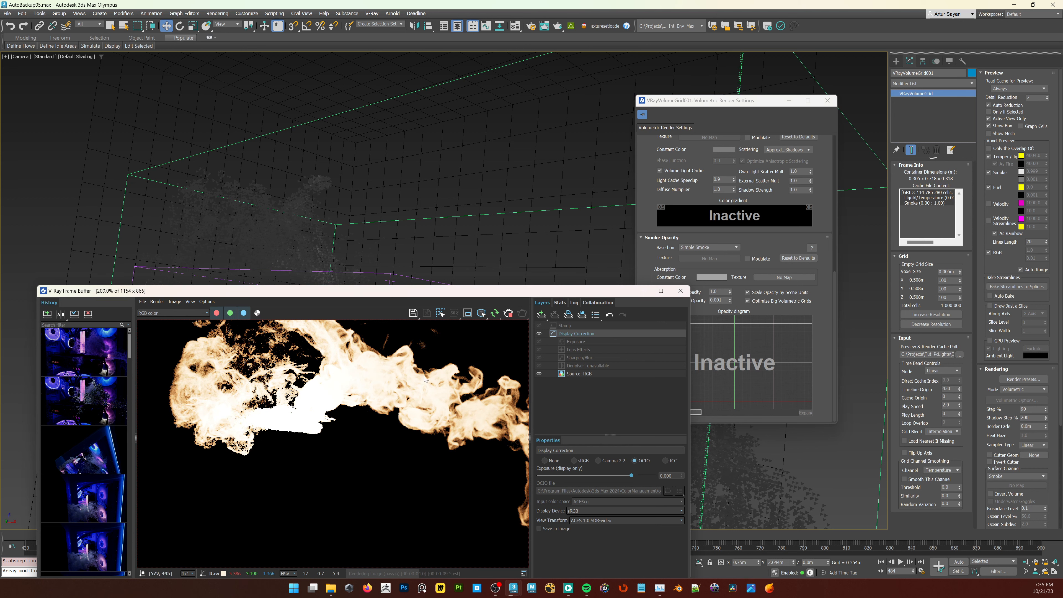
Step: Base Smoke Opacity on the Smoke channel and set the opacity curve's start point position to 0
click(642, 266)
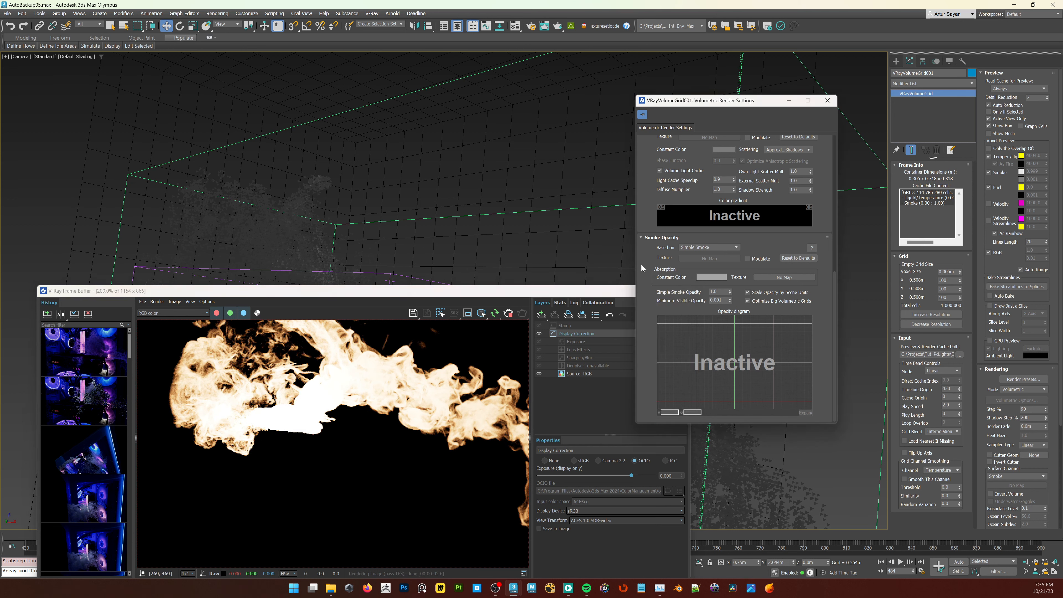
click(698, 247)
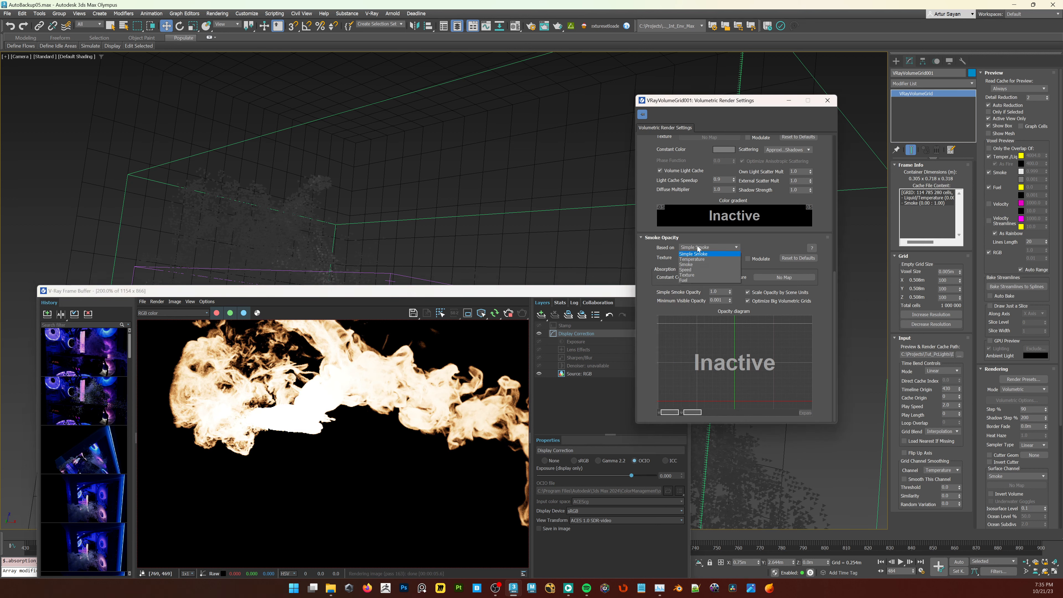
click(705, 265)
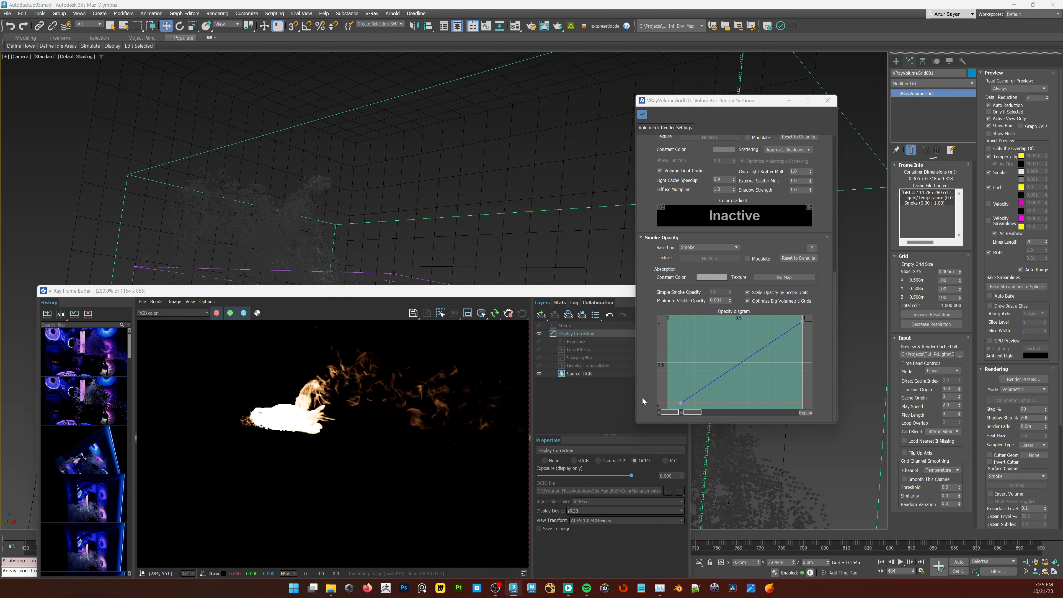
click(681, 403)
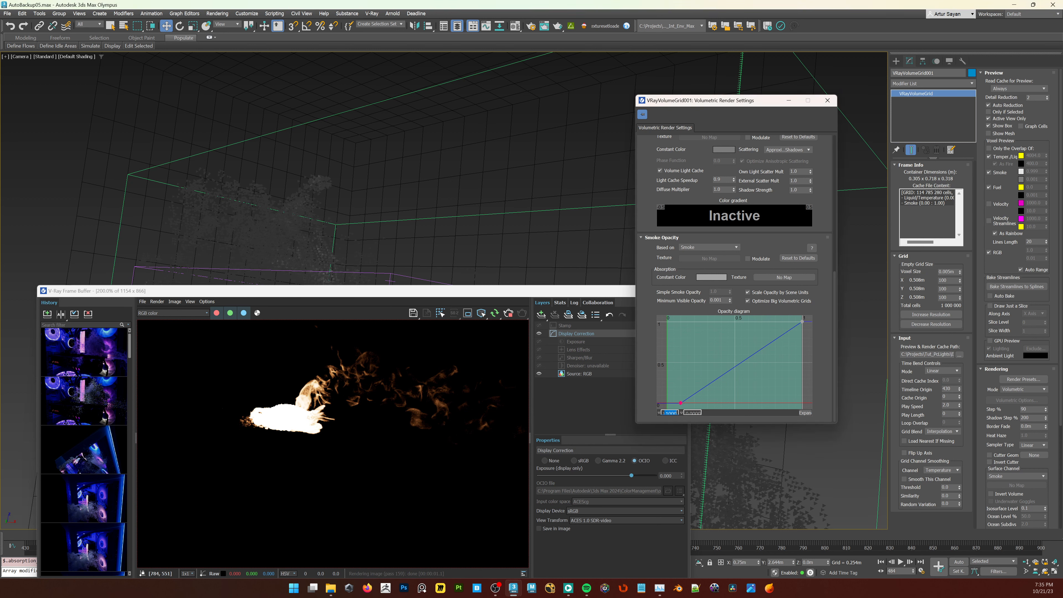
text(0)
key(Return)
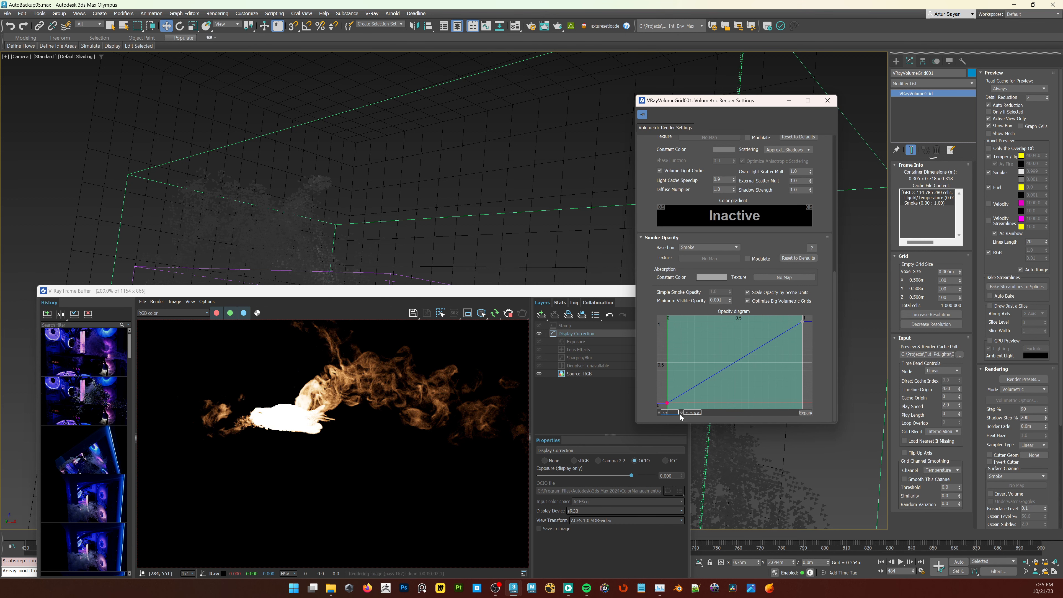
Step: Lower the opacity curve's end point to about 0.33 and check the render's alpha channel
click(802, 321)
drag(802, 321, 801, 370)
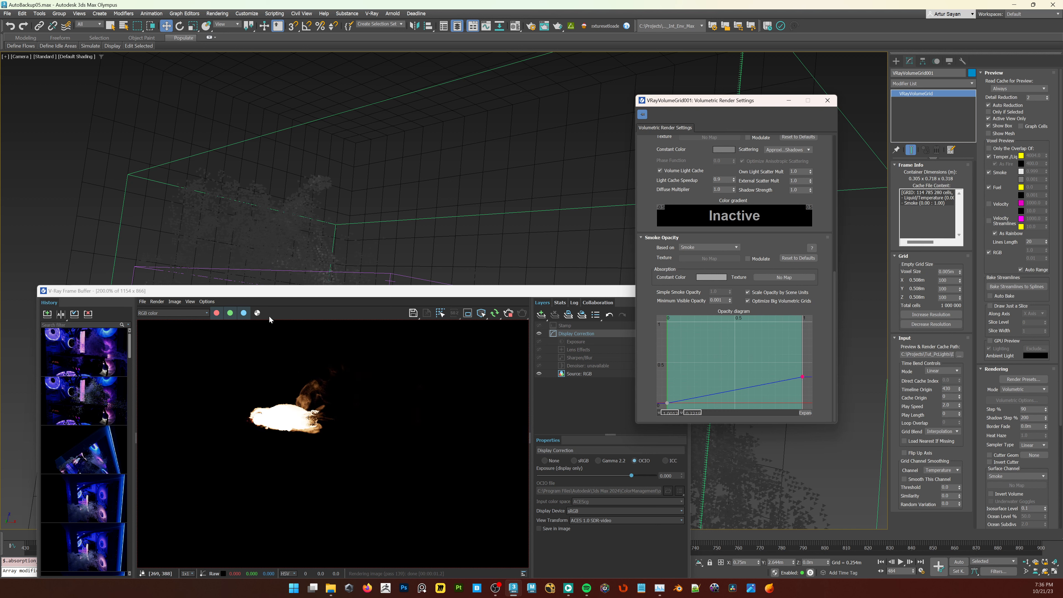
click(257, 313)
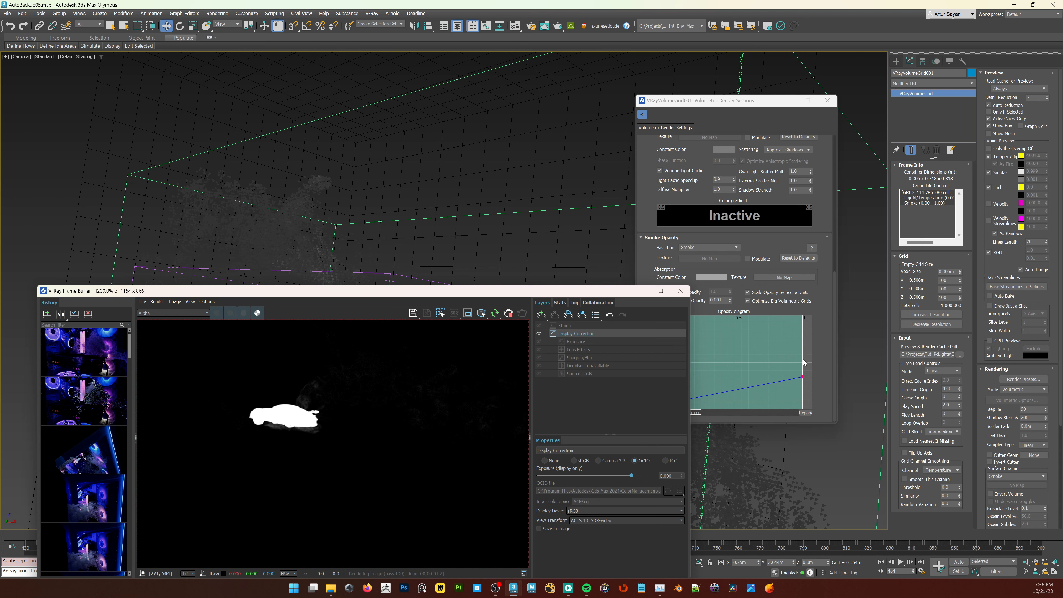
click(819, 377)
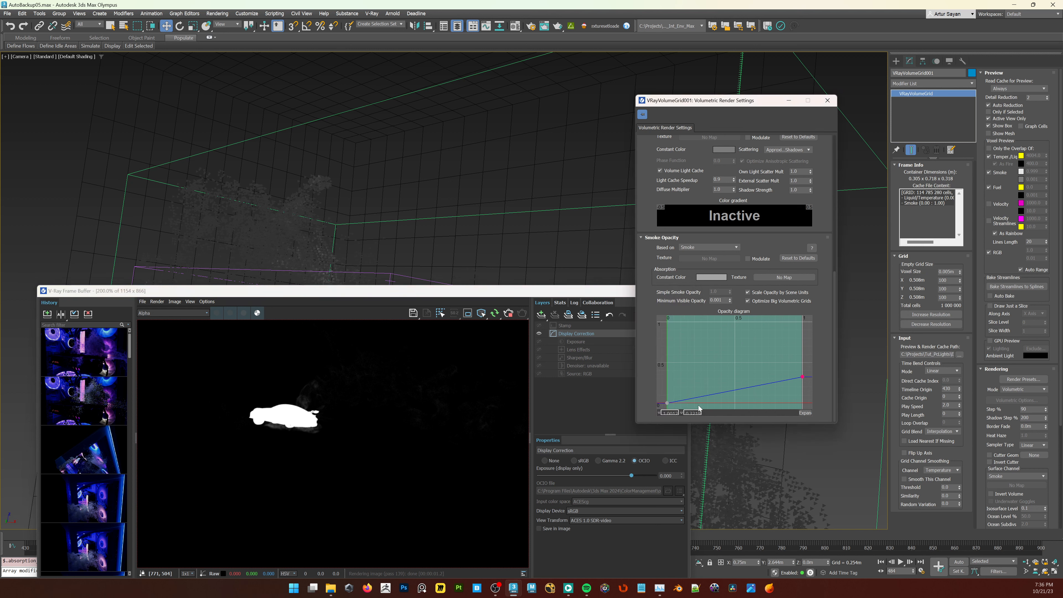
Step: Set the opacity value of the smoke curve's end point to 1
drag(687, 413, 732, 412)
text(1)
key(Return)
Step: Try an opacity value of 0.5 for the smoke curve's start point and dismiss the V-Ray warnings
drag(702, 385, 729, 415)
text(.5)
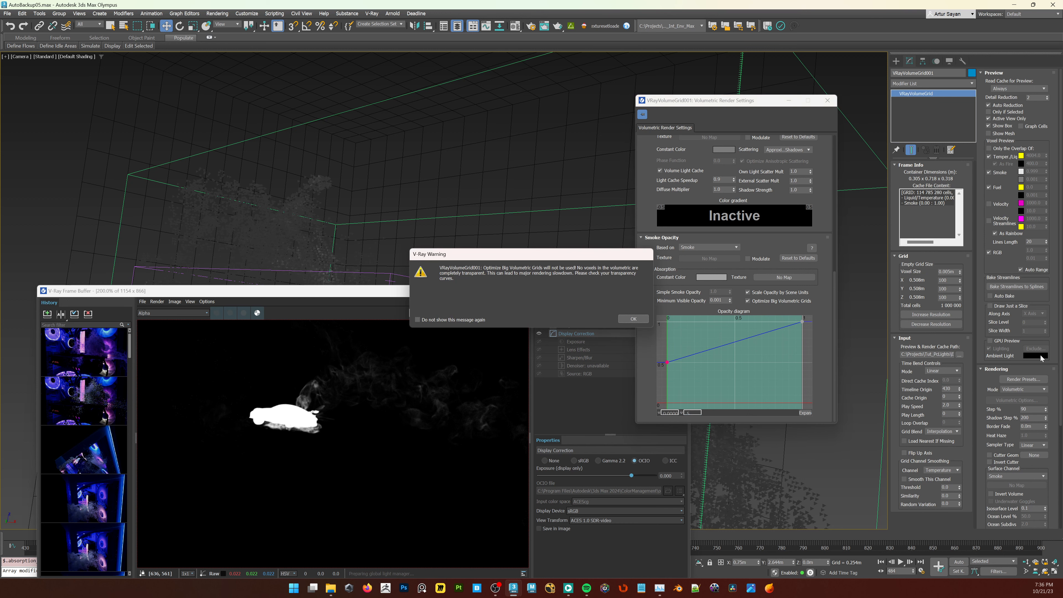
click(633, 319)
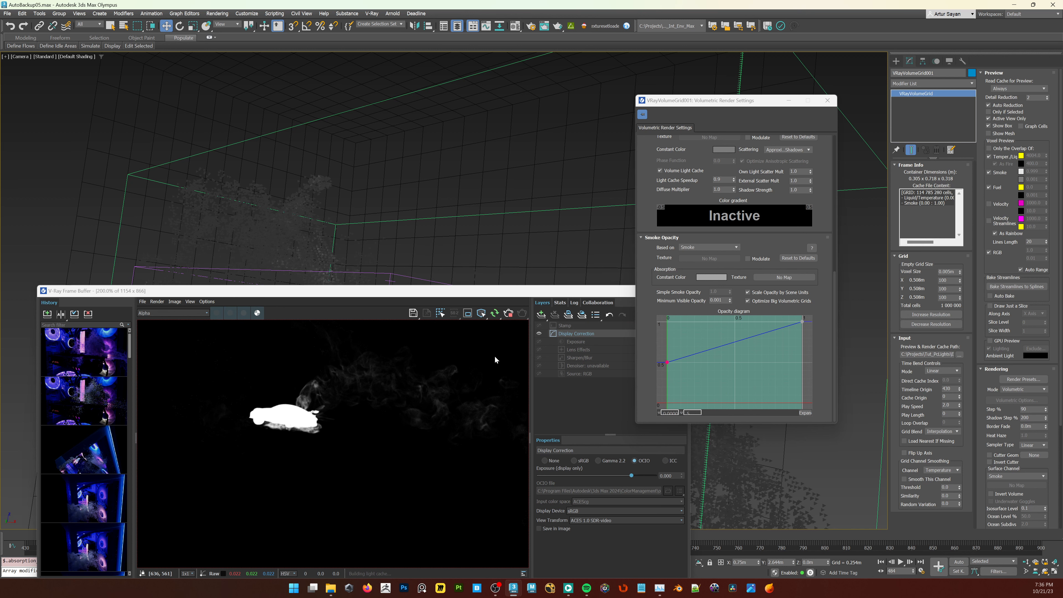
click(630, 318)
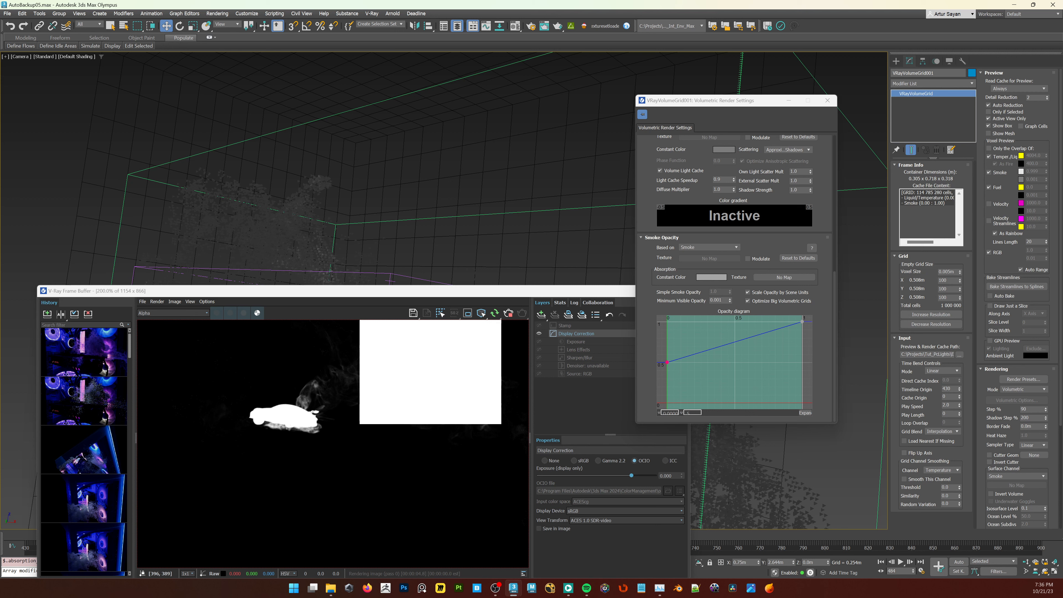
Step: Set the opacity value of the smoke curve's start point to 0
double_click(691, 413)
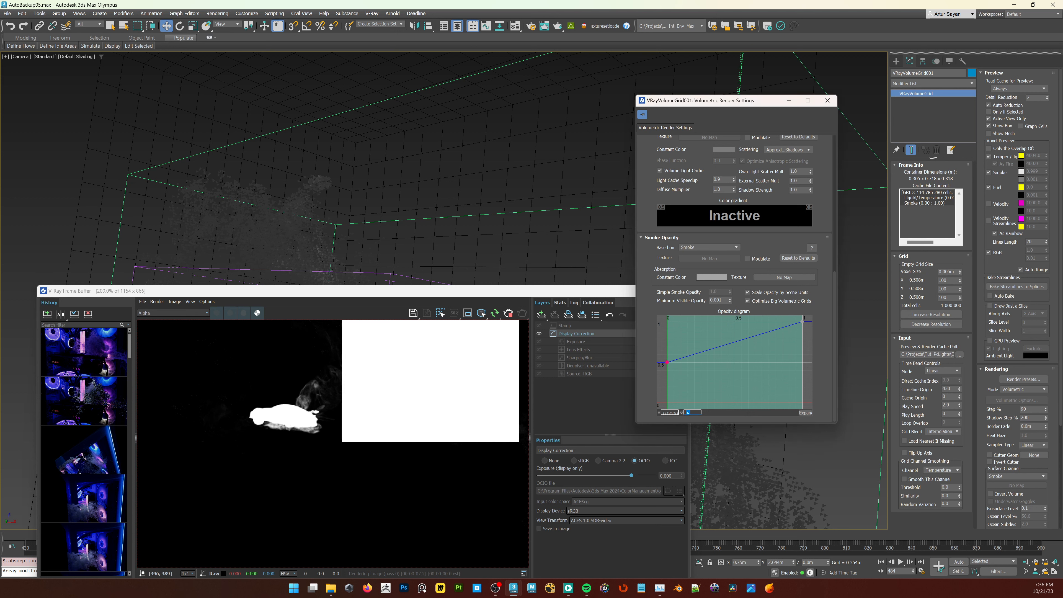
text(0)
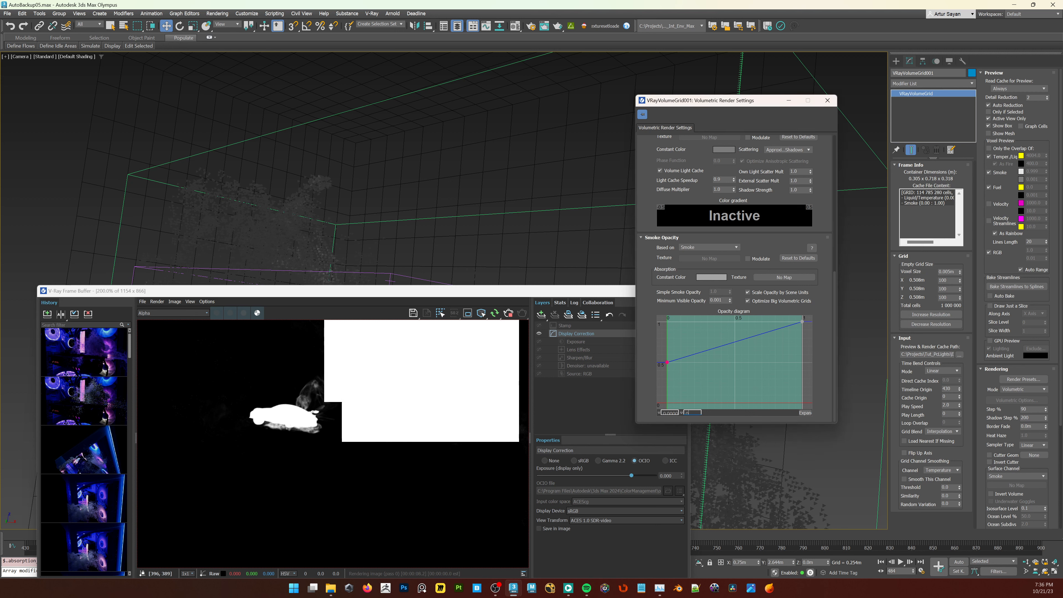
key(Return)
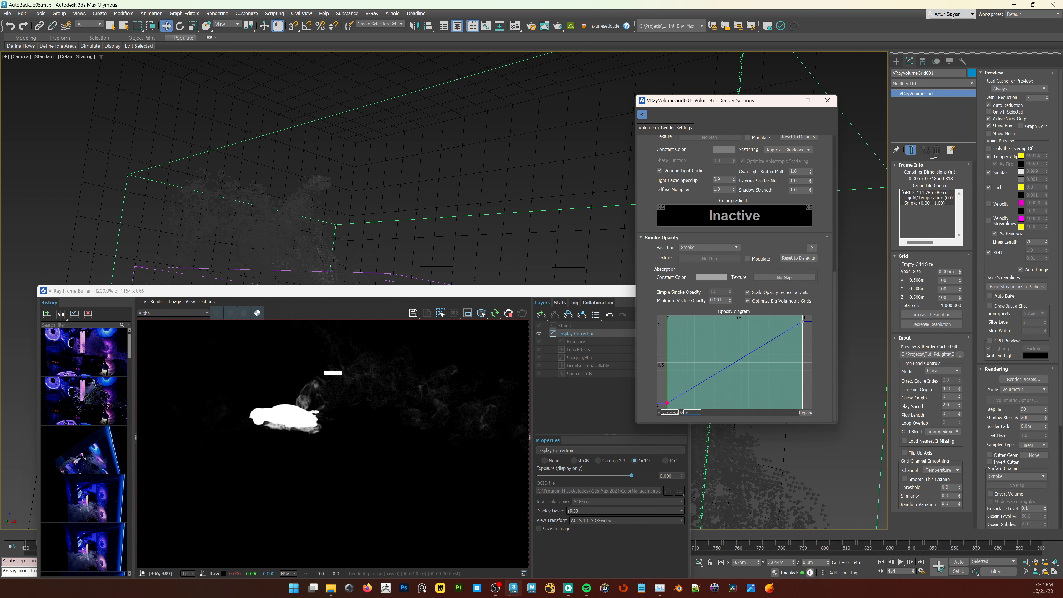
Step: Add a smoke opacity curve point at about 0.06 smoke and 0.9 opacity, and return the render to RGB color
double_click(716, 373)
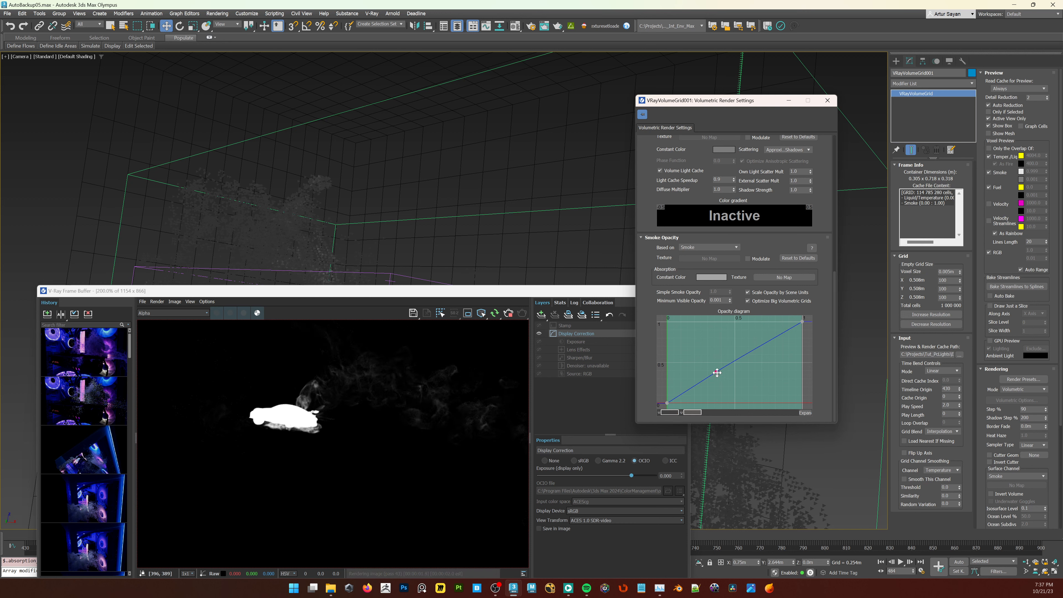
drag(718, 372, 715, 366)
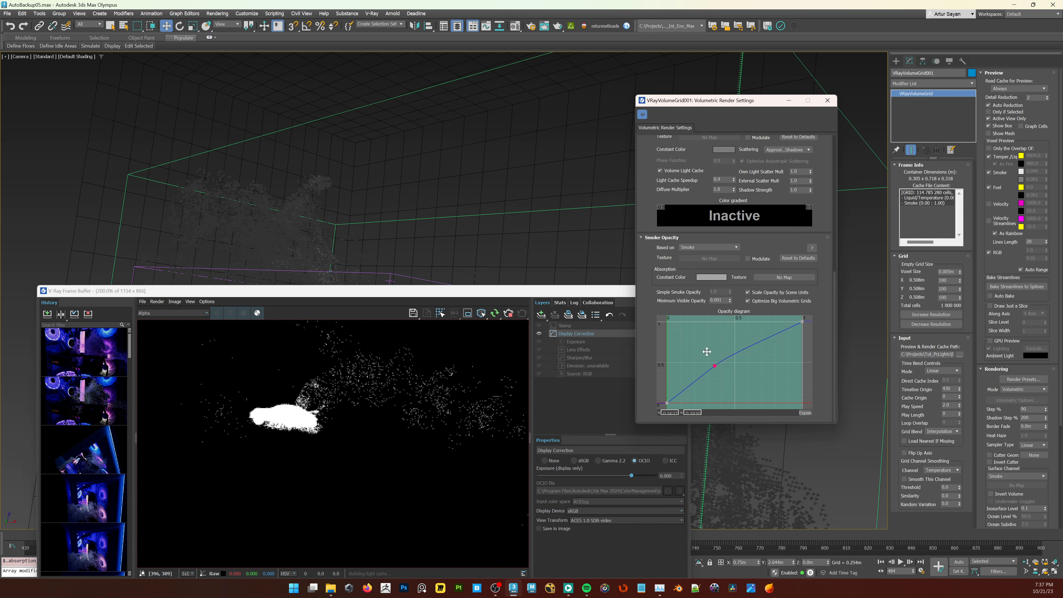
drag(684, 334, 683, 334)
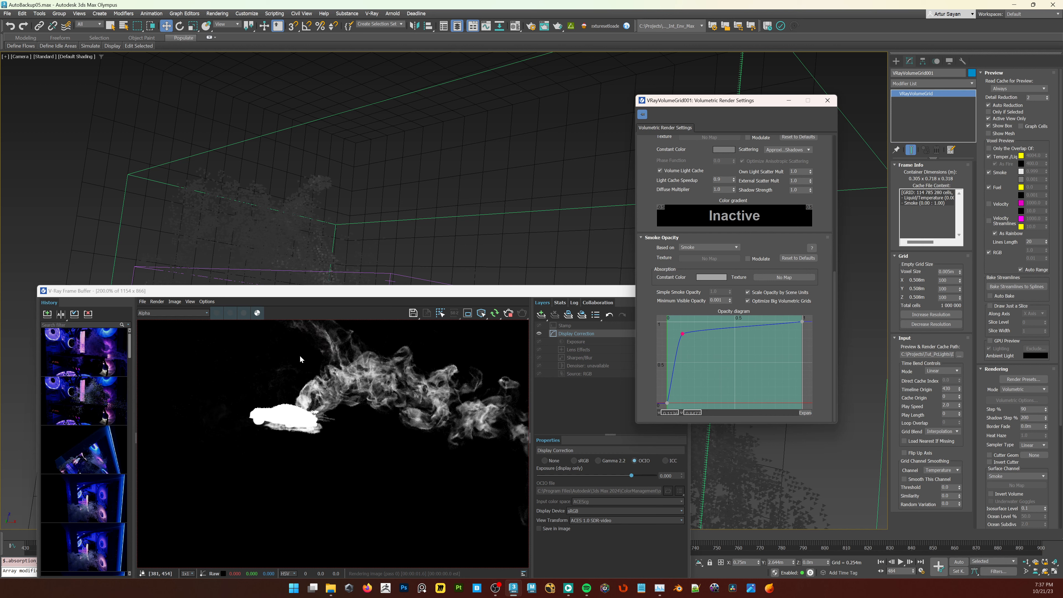
drag(683, 334, 675, 329)
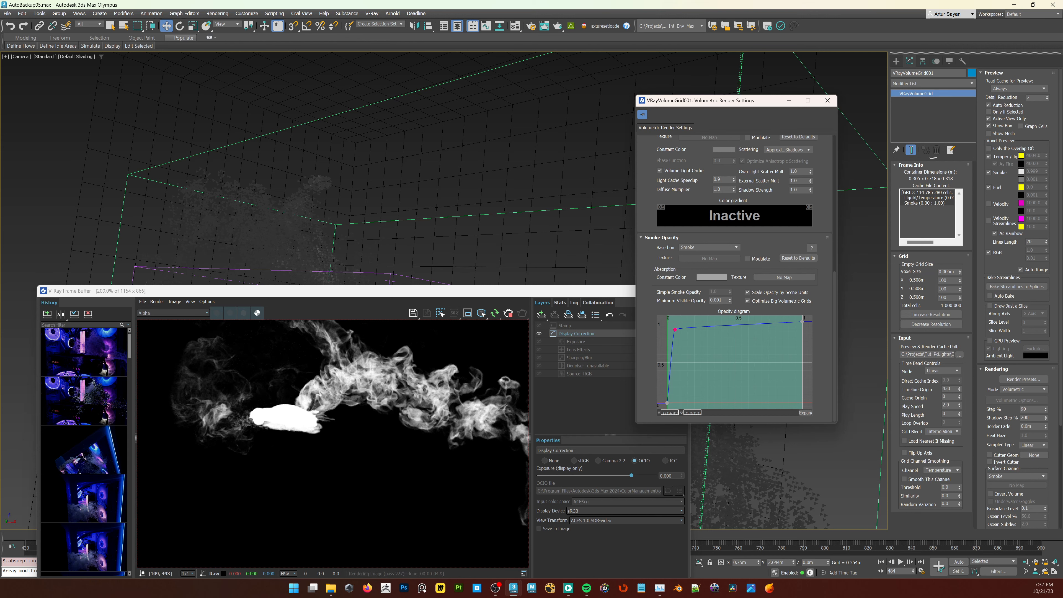
click(257, 313)
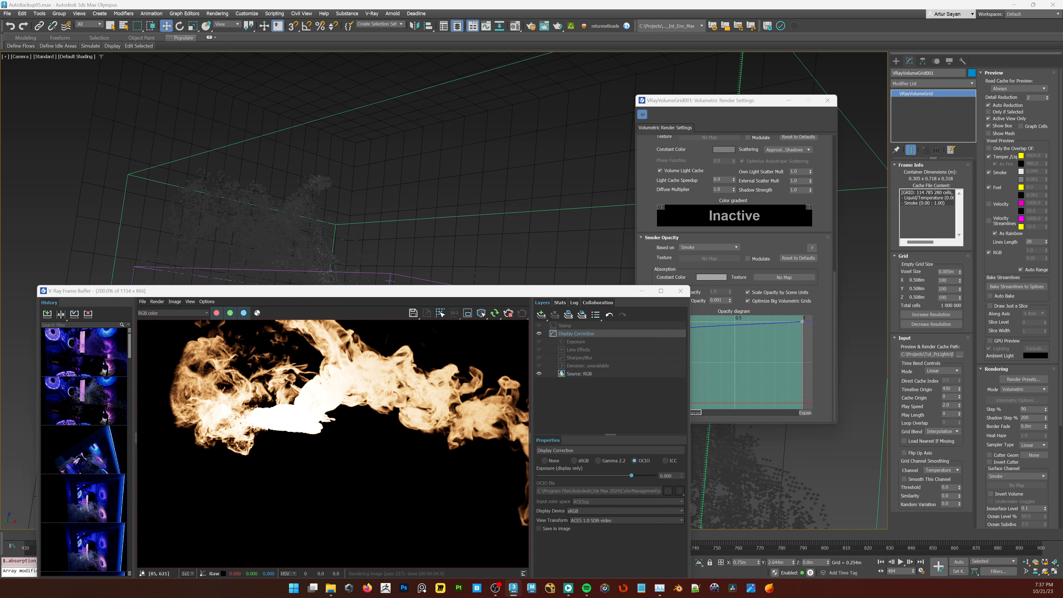
click(819, 340)
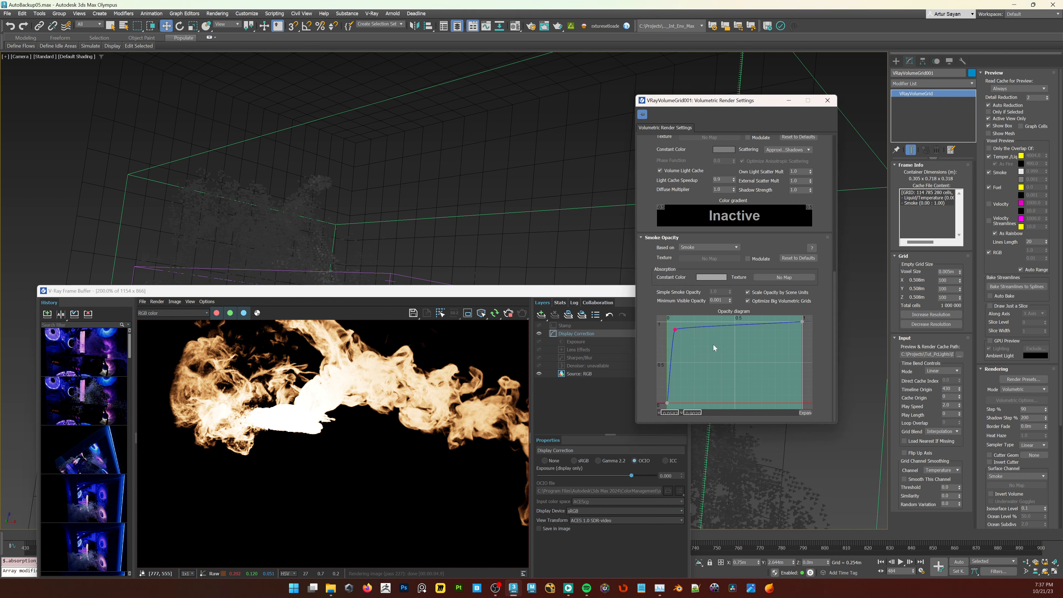
drag(689, 413, 731, 415)
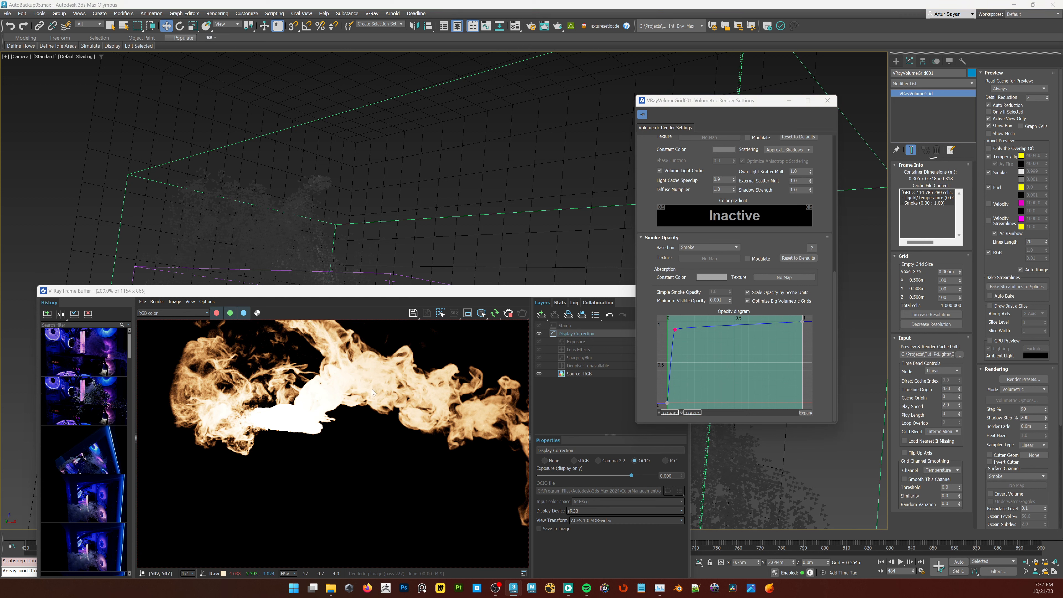
Step: Set the volume grid's Fire Based on option to Disabled
drag(650, 213, 655, 352)
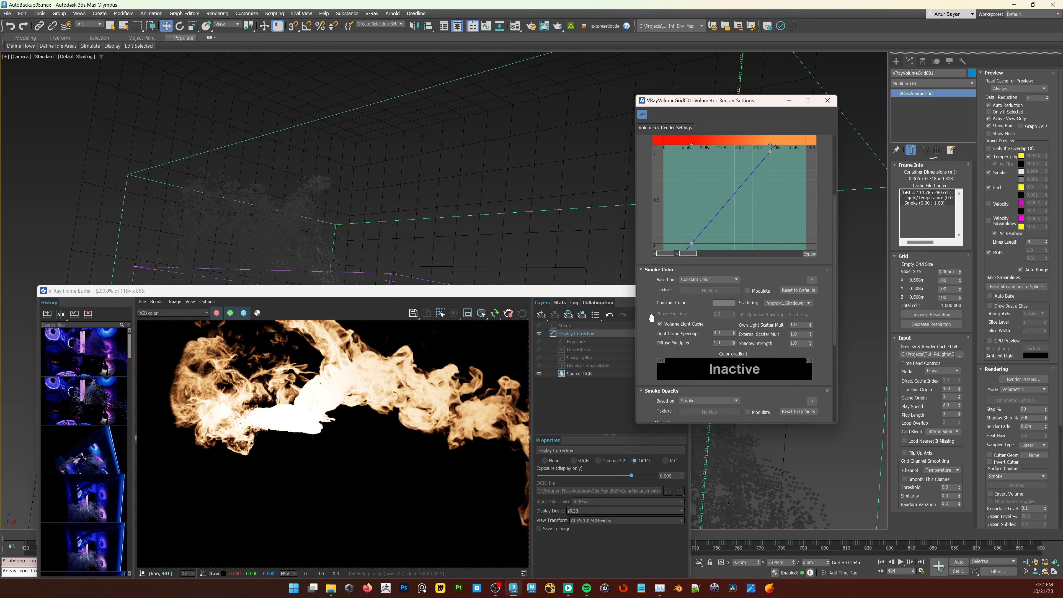
drag(650, 305, 650, 383)
drag(646, 189, 645, 231)
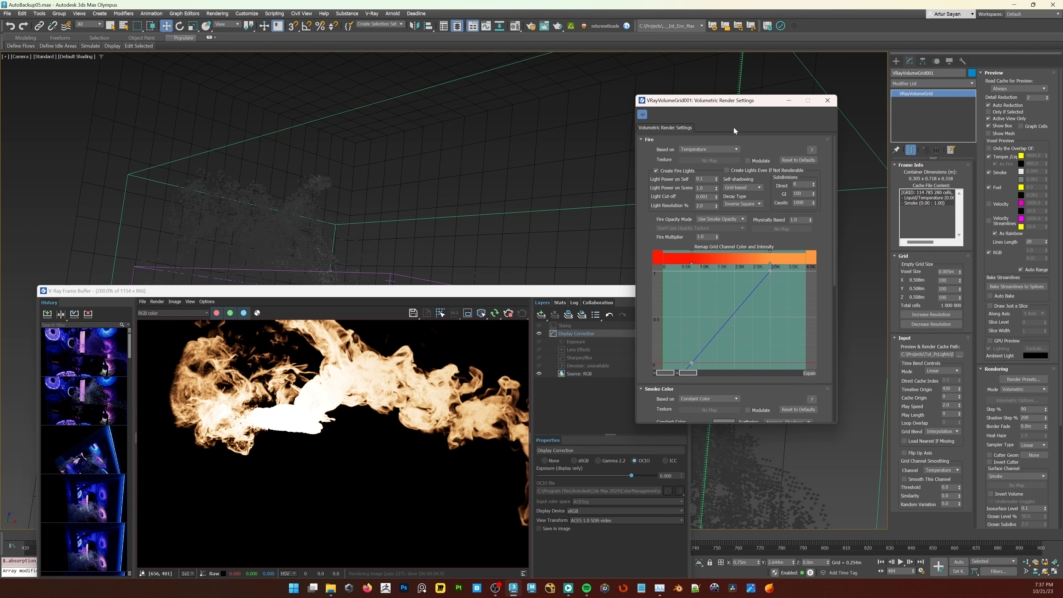
click(717, 148)
click(701, 155)
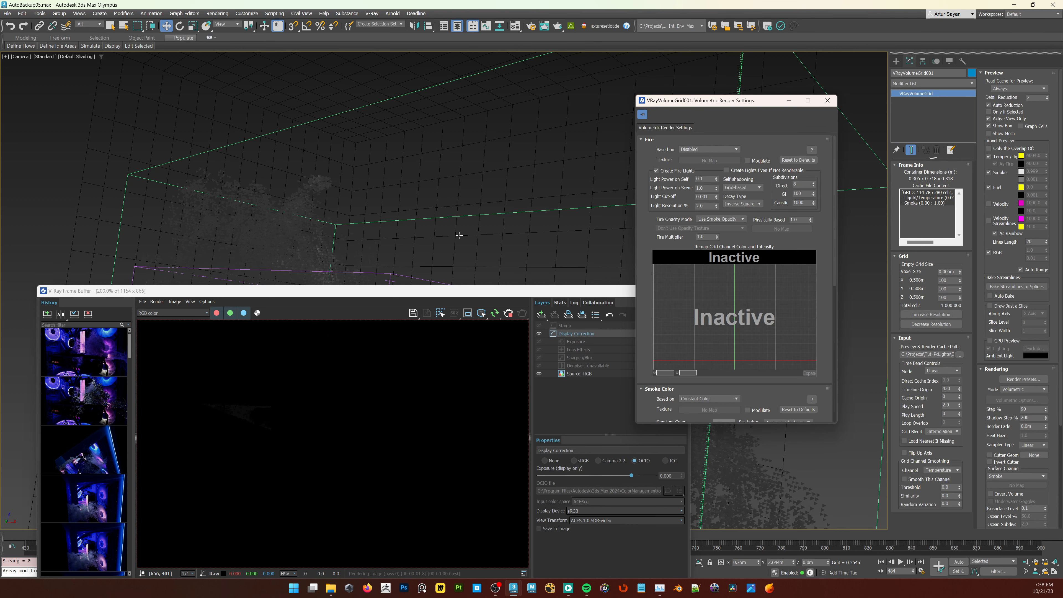
Step: Select the mesh light VRayLight002 in the camera view and turn it on
click(466, 229)
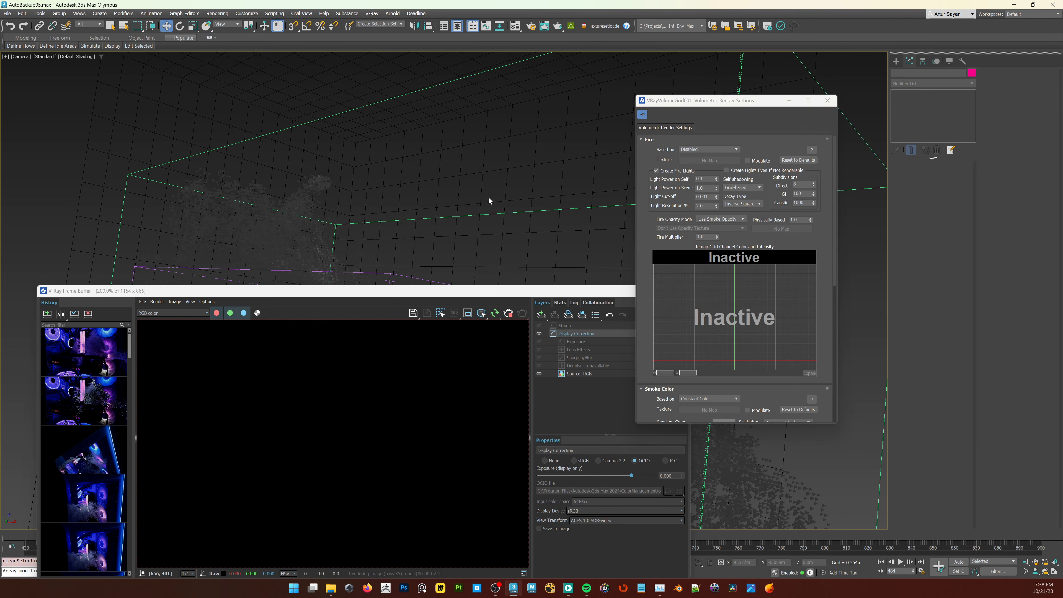
drag(529, 187, 435, 238)
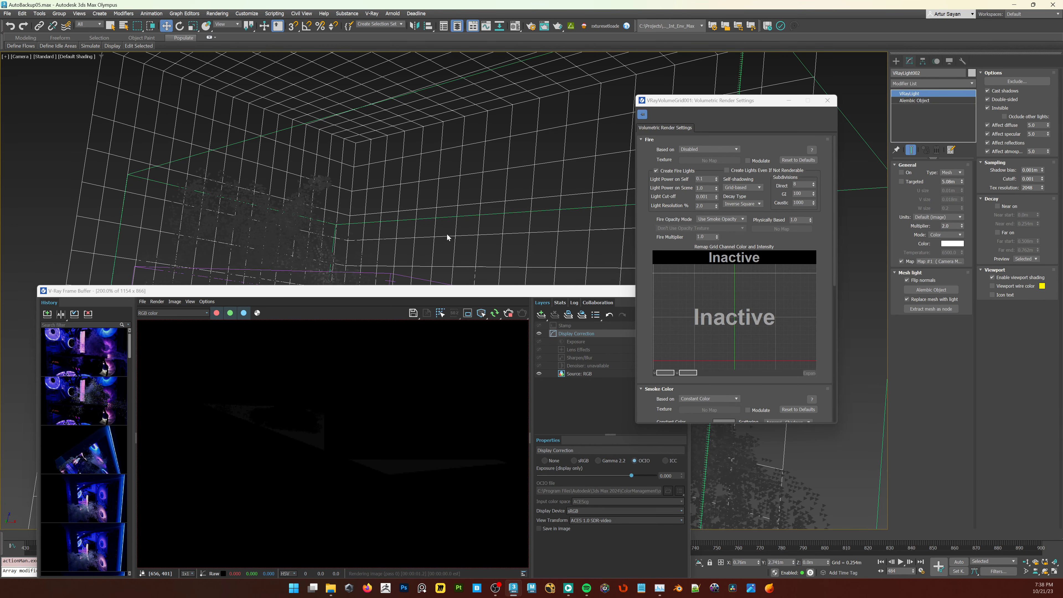
right_click(458, 225)
click(418, 230)
drag(402, 292, 373, 337)
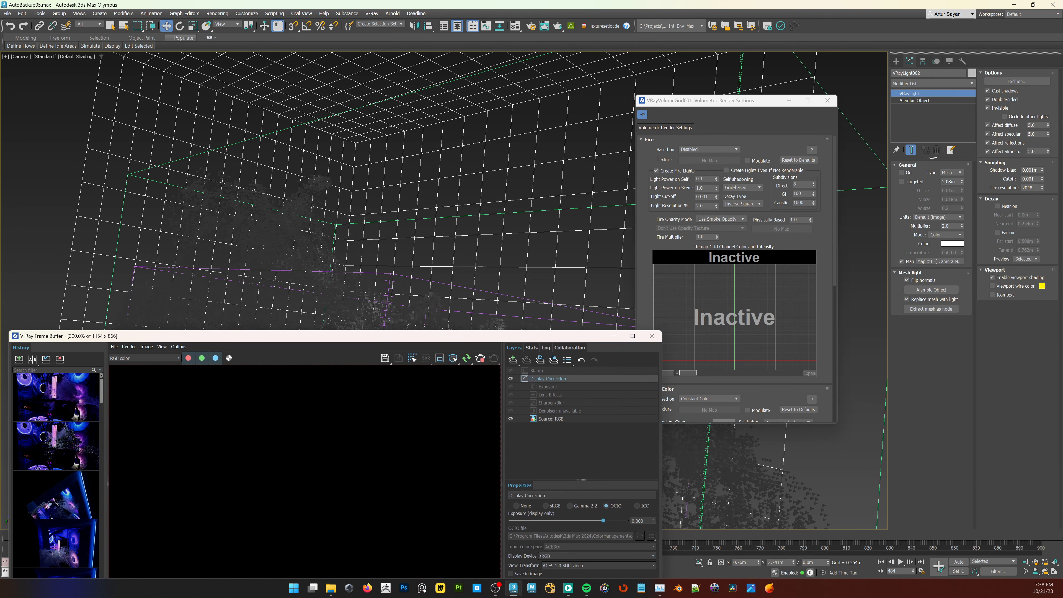
click(902, 173)
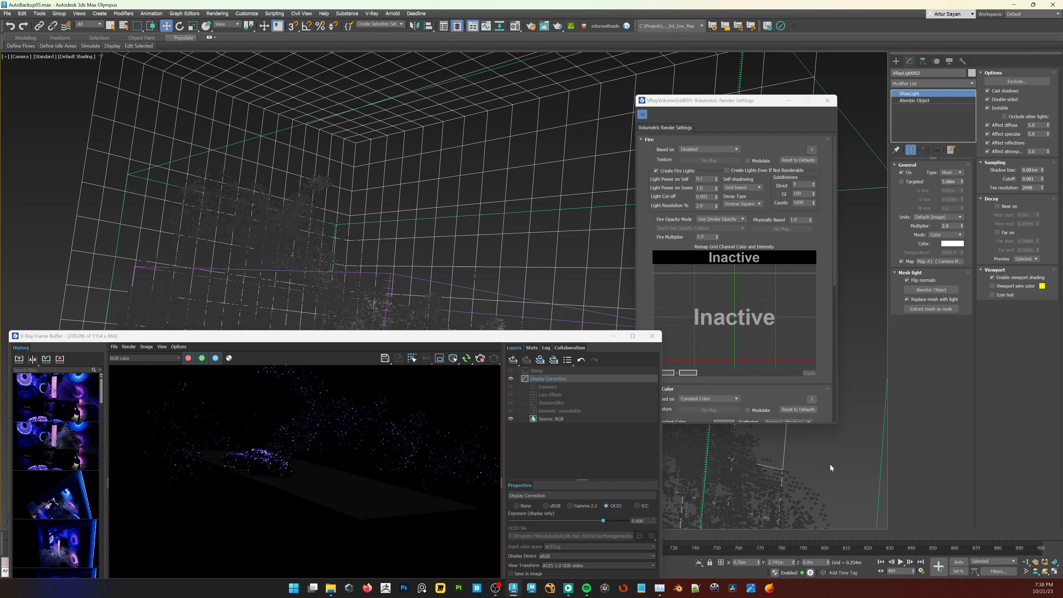
Step: Raise the render's Display Correction exposure to about 3.69 and move the frame buffer clear of the viewport
drag(429, 336, 445, 277)
drag(616, 459, 681, 460)
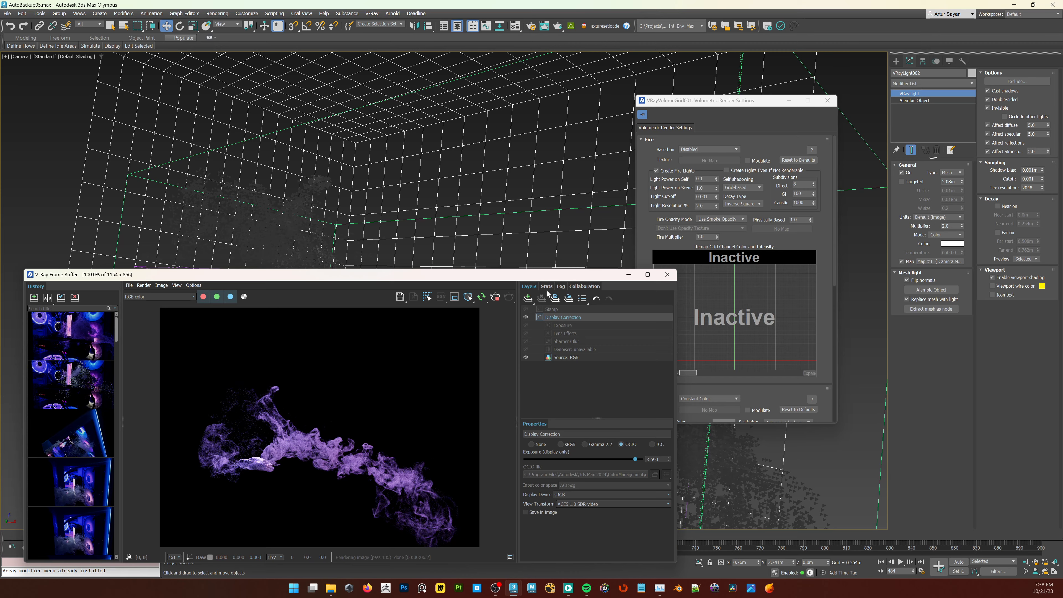
drag(547, 275, 458, 414)
Step: Create a plane VRayLight about 0.13 m long and 0.52 m wide beside the scene origin in the Top view
click(826, 467)
key(t)
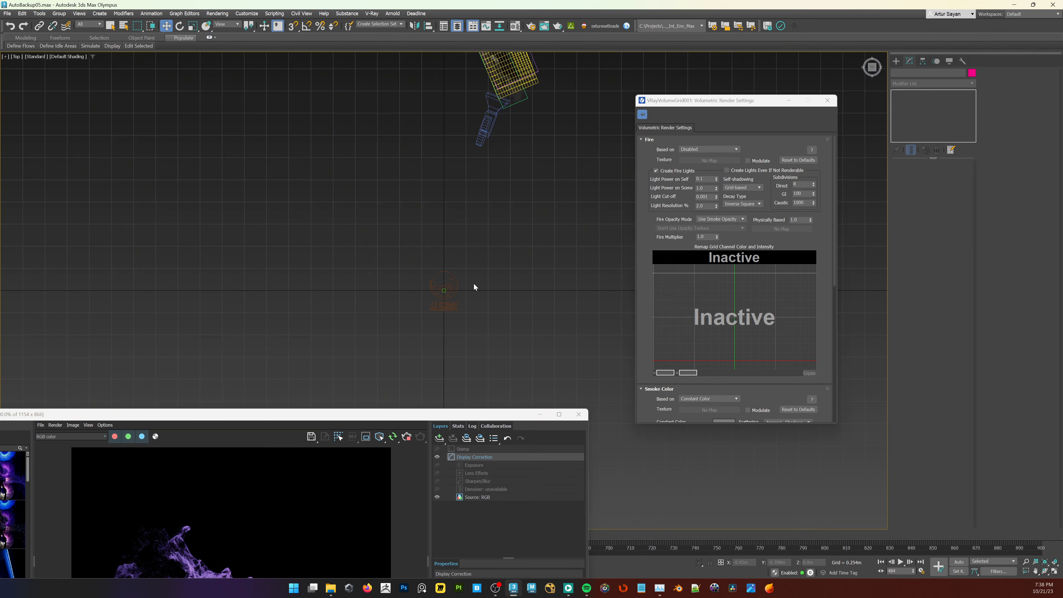
middle_drag(508, 310, 515, 281)
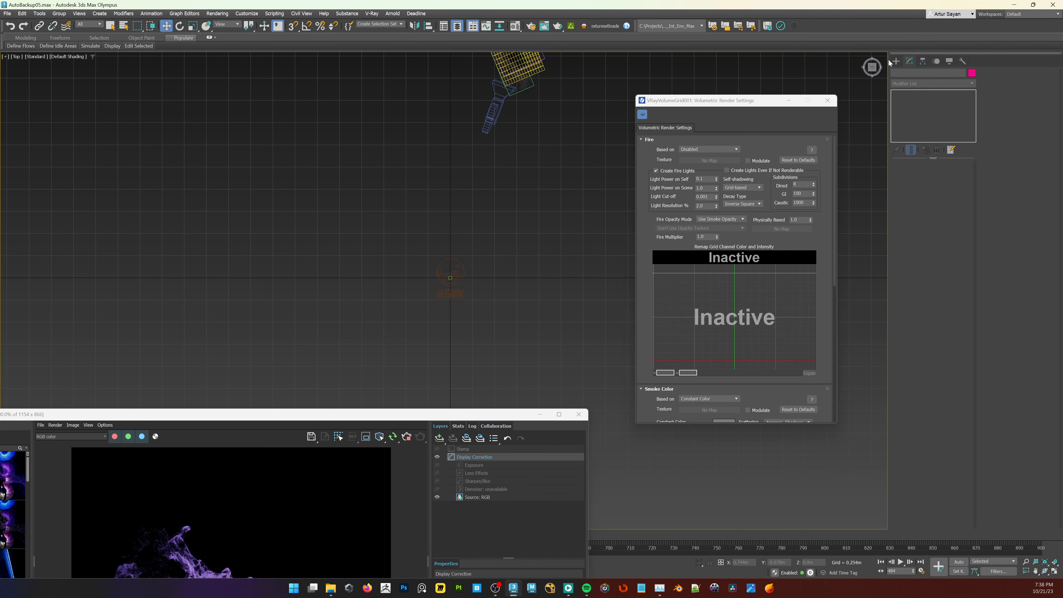
click(896, 60)
click(912, 114)
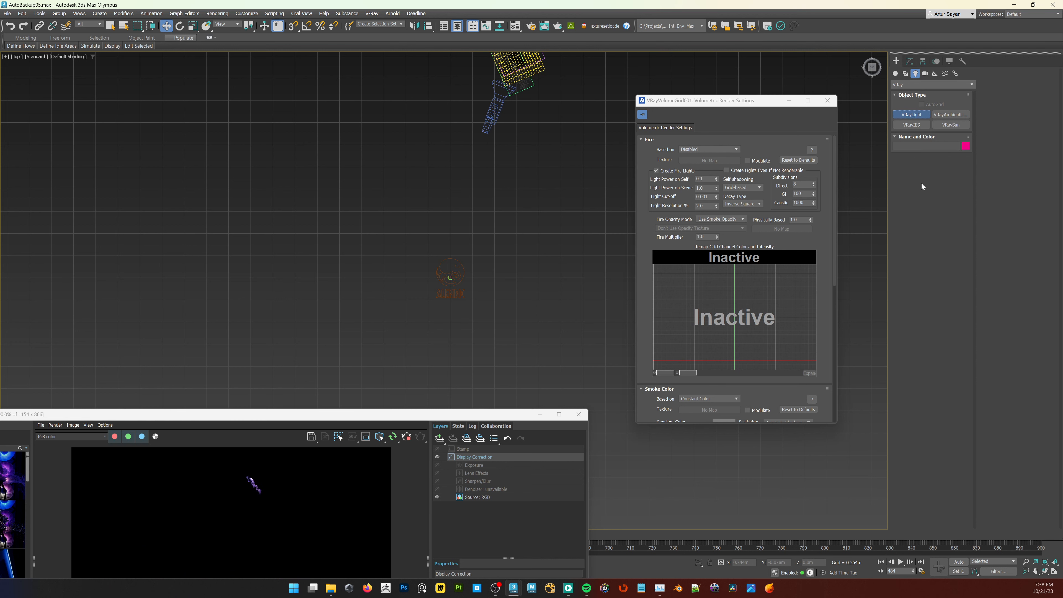
click(951, 167)
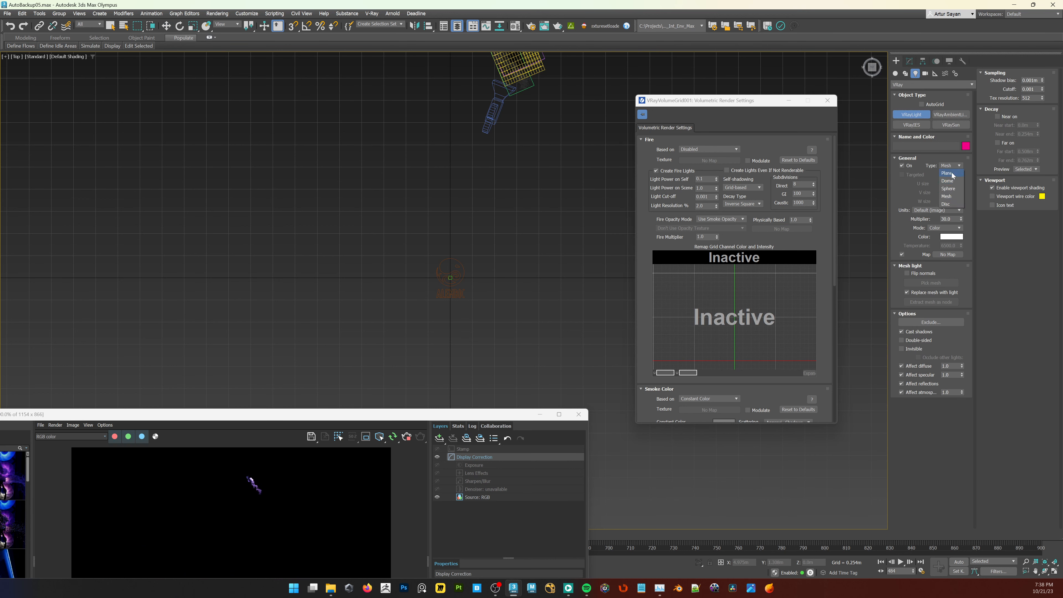
click(951, 174)
drag(517, 238, 519, 321)
key(w)
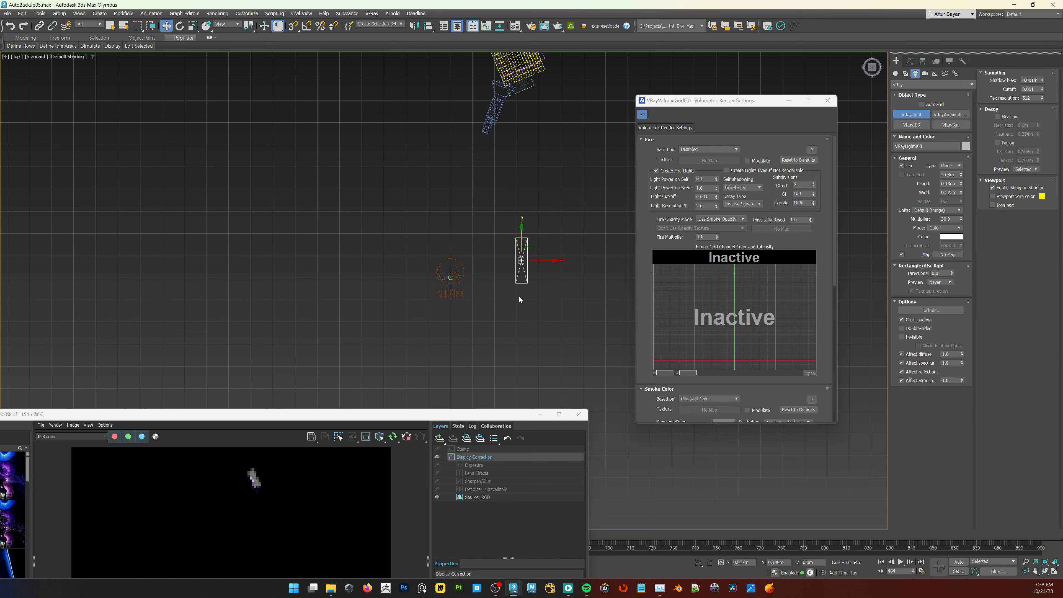
right_click(519, 296)
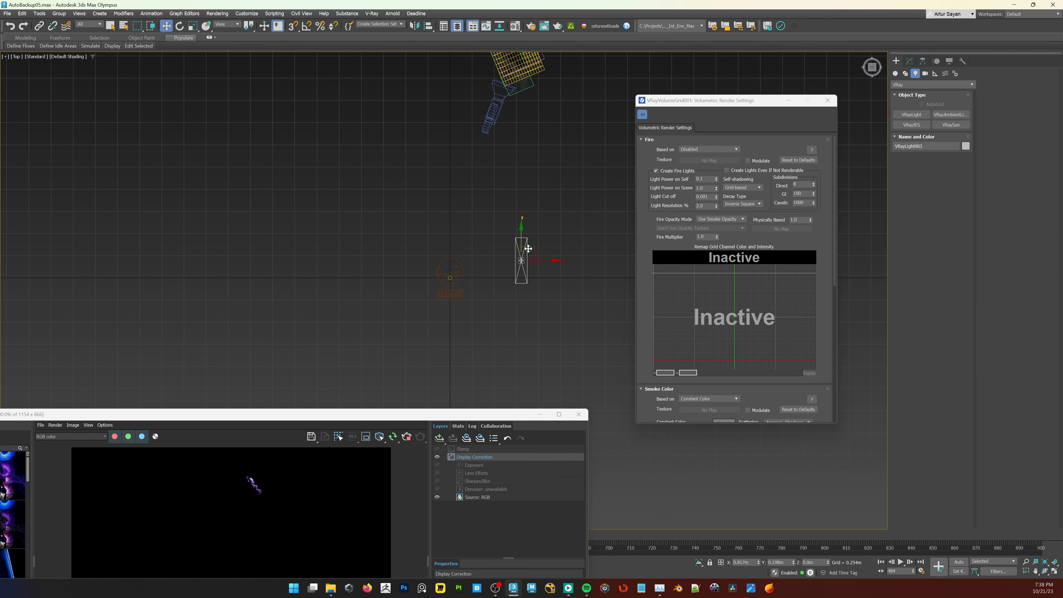
Step: Move the new plane light over the smoke volume in the Top view and rotate it about 16 degrees to align with it
drag(528, 249, 523, 63)
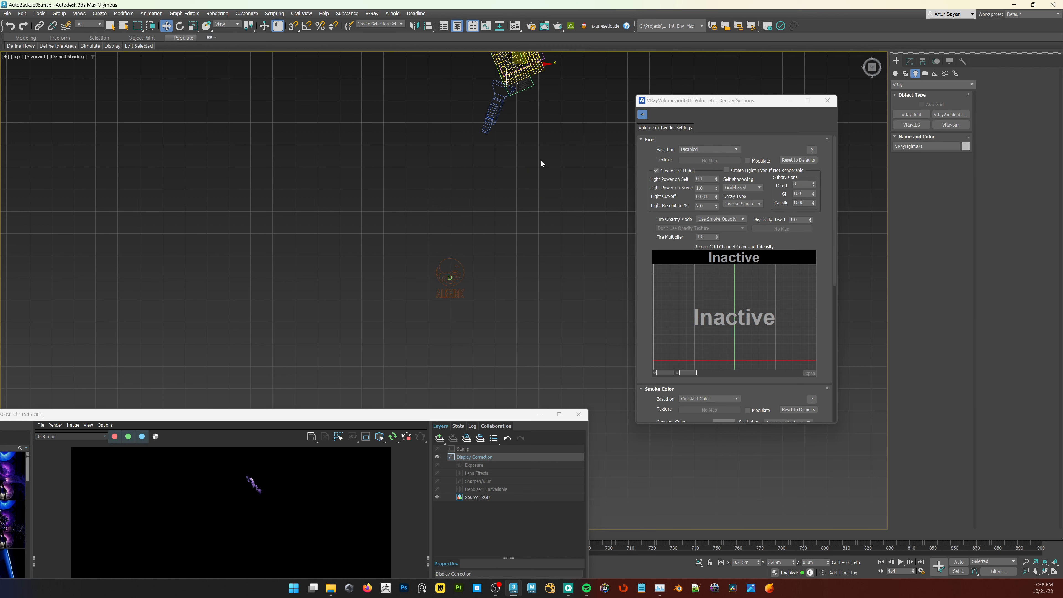
middle_drag(541, 162, 553, 332)
scroll(557, 293, up, 5)
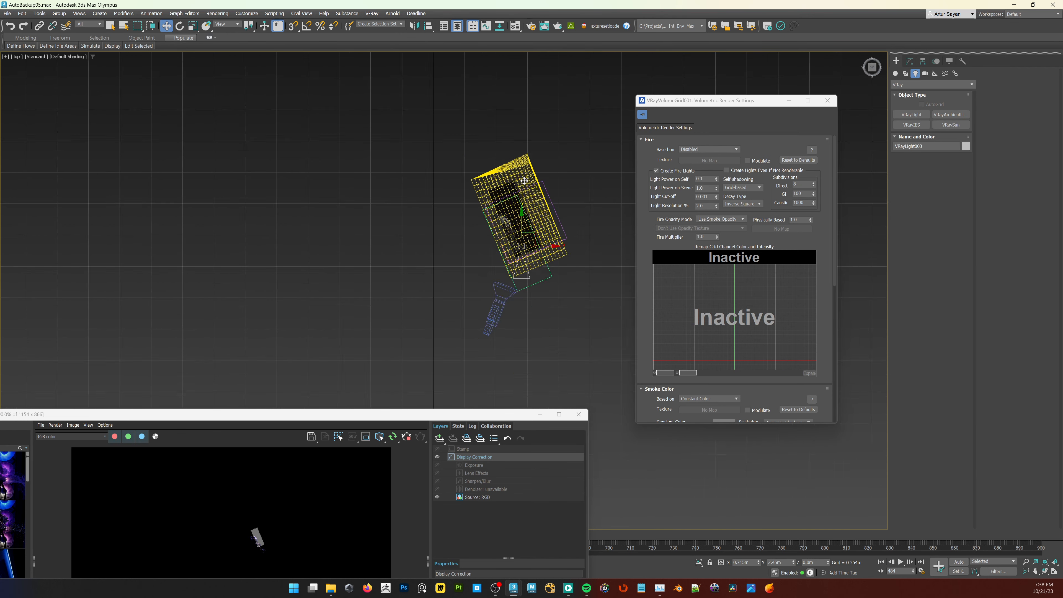
drag(530, 261, 525, 228)
key(e)
key(f)
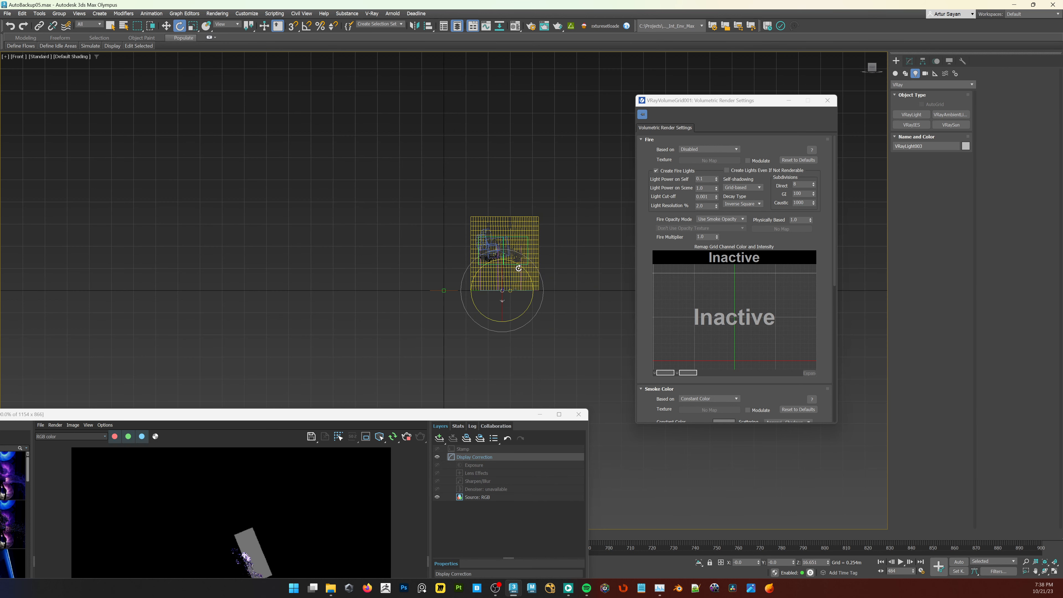
Step: Raise the plane light above the smoke to a height of about 0.76 m in the Front view and return to the camera view
key(w)
drag(502, 243, 504, 207)
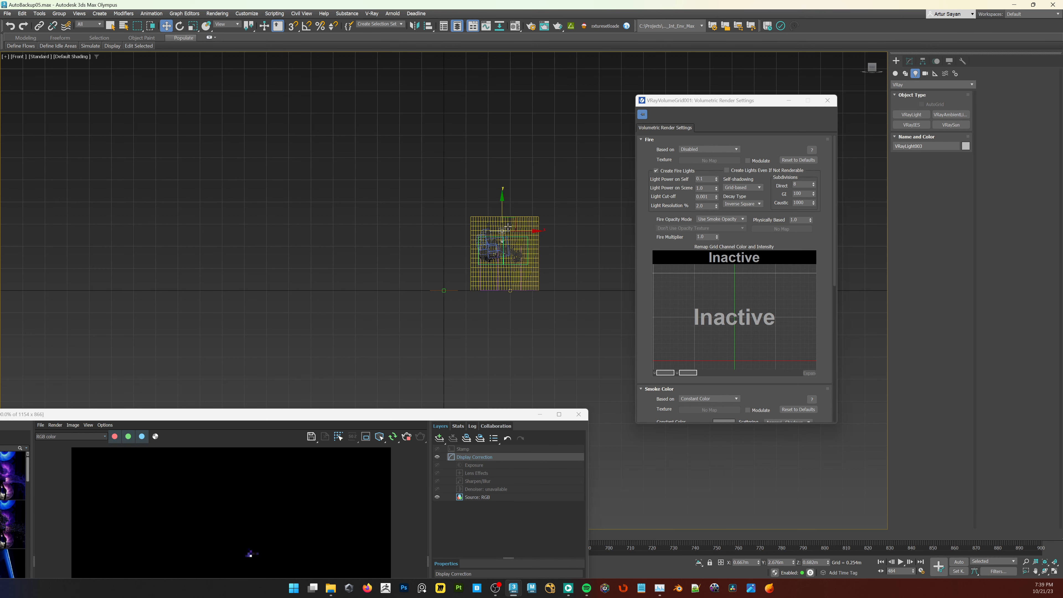
scroll(507, 227, up, 2)
scroll(506, 227, up, 2)
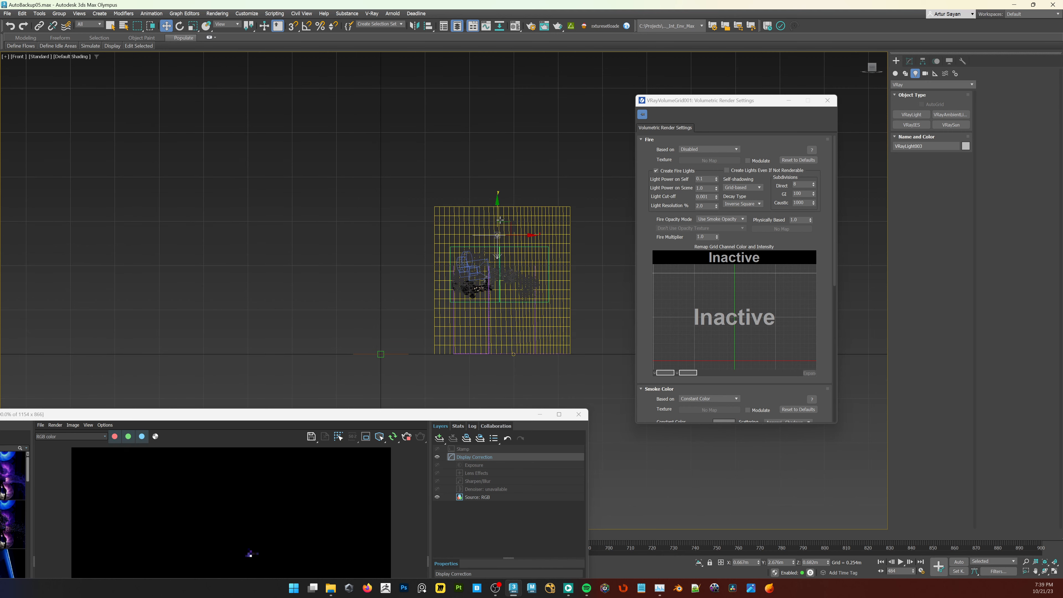
drag(498, 205, 498, 188)
key(c)
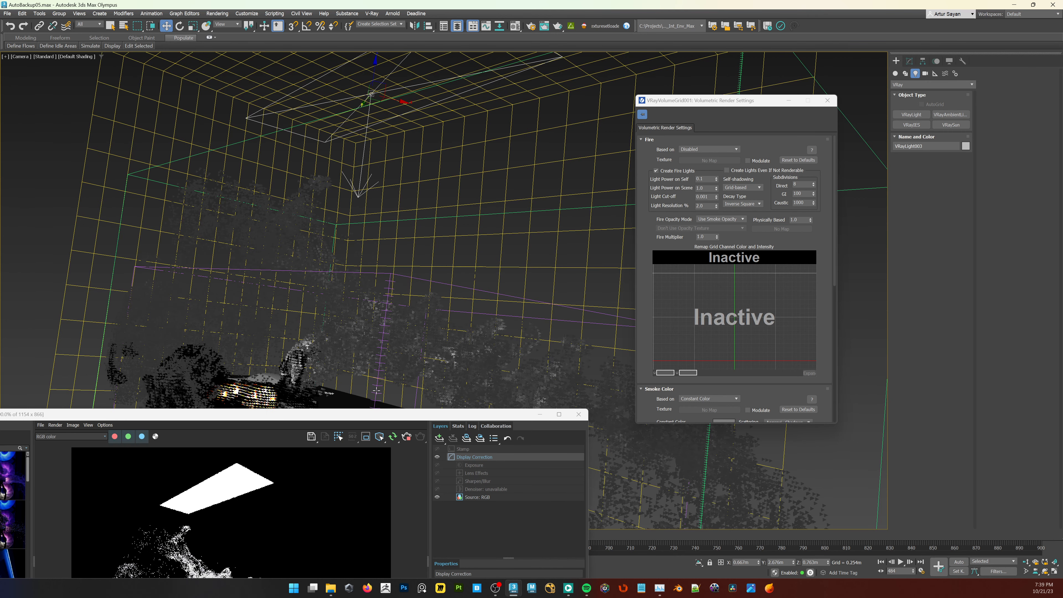
Step: Set the plane light's Directional value to 0.5 and make the light invisible
drag(370, 419, 527, 266)
click(909, 61)
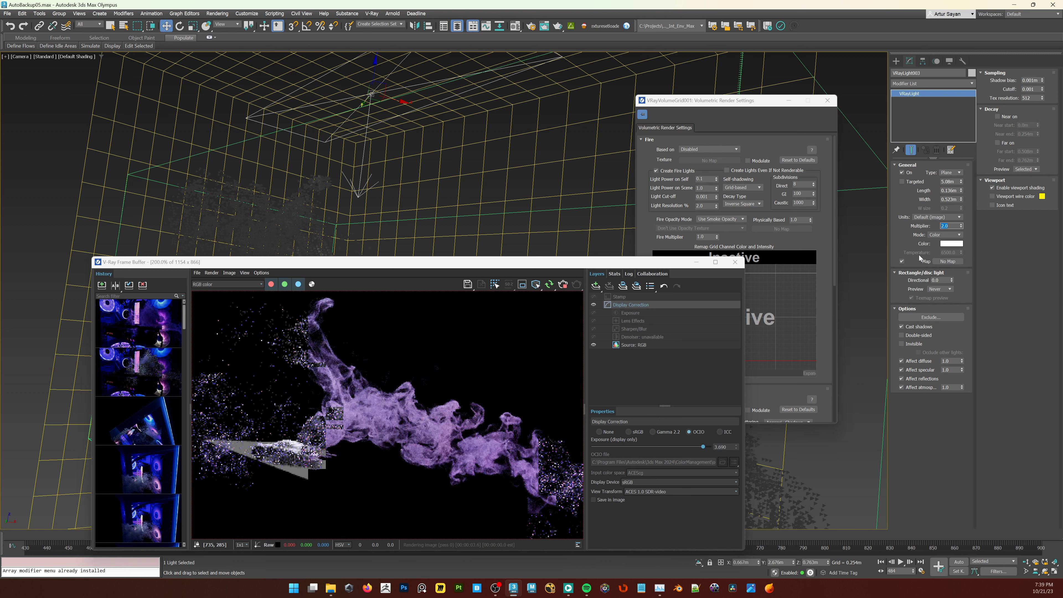
drag(940, 280, 900, 275)
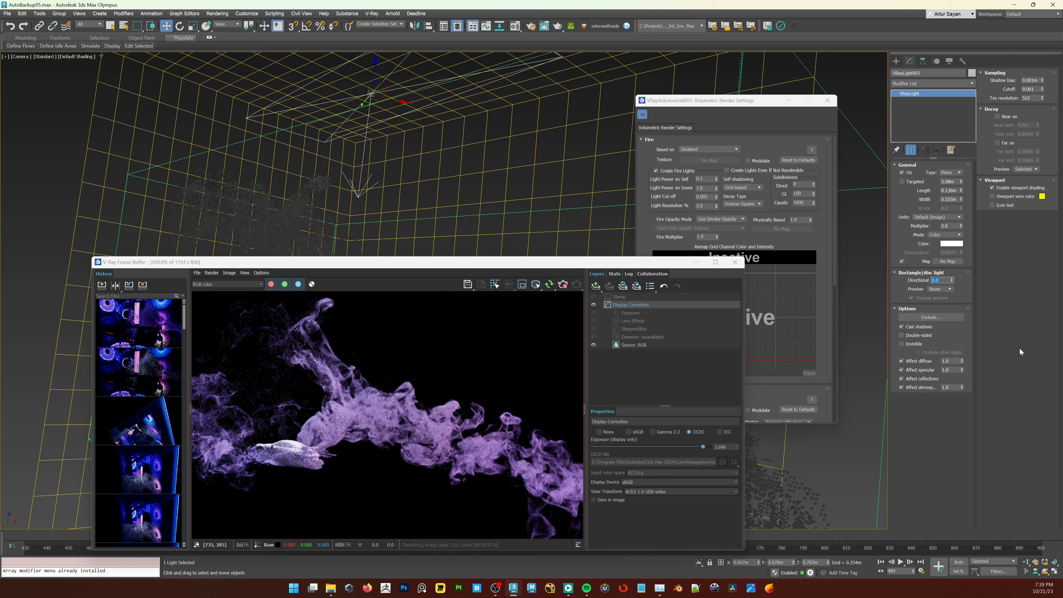
text(0.5)
key(Return)
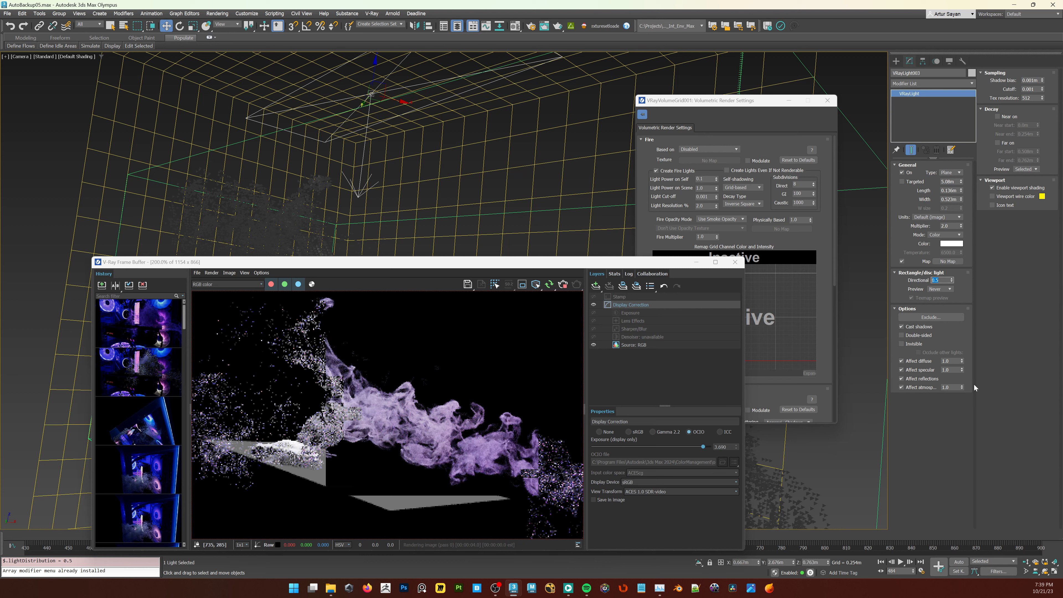
click(920, 344)
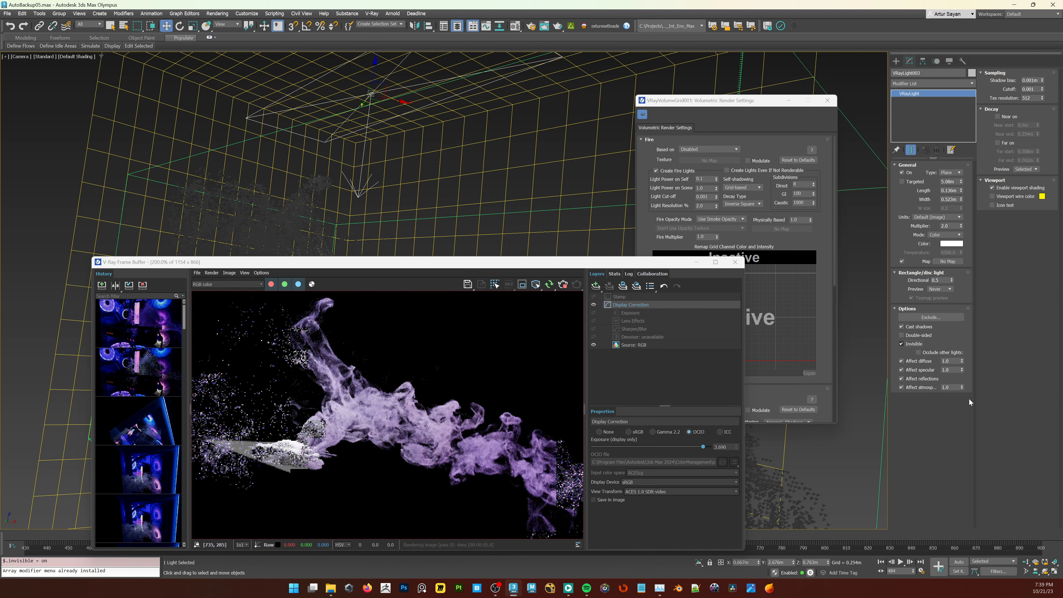
double_click(950, 388)
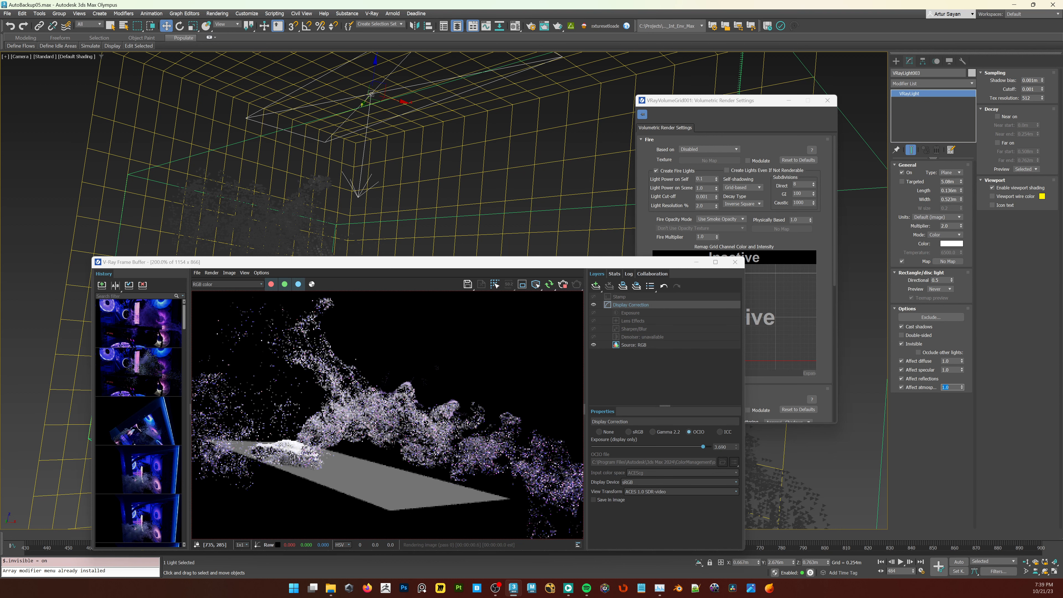
Step: Test the mesh light VRayLight002 with Affect atmospherics at 1, restore it to 5, and turn the light off
click(535, 167)
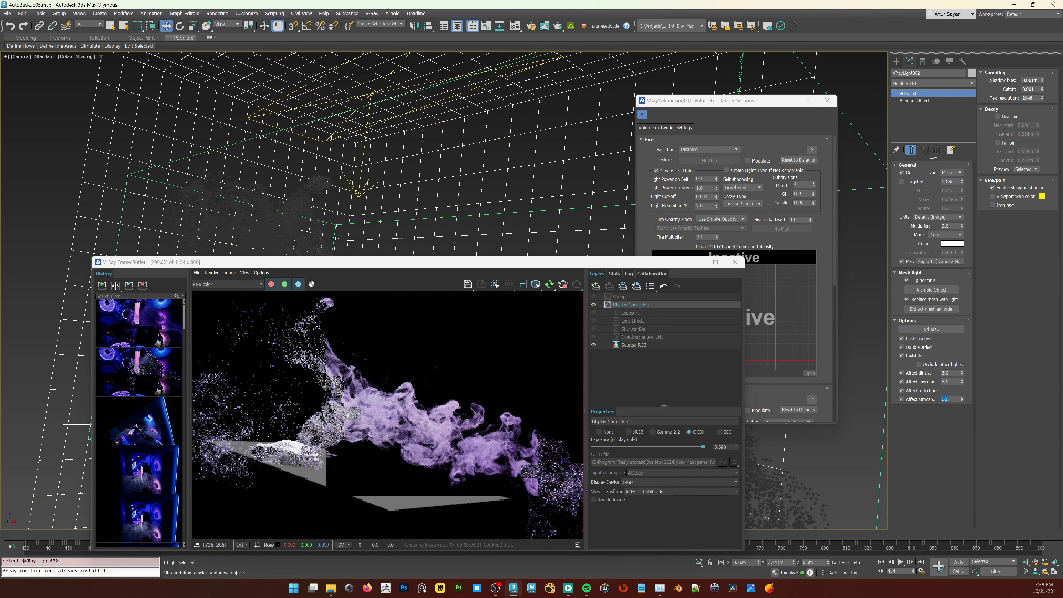
double_click(941, 372)
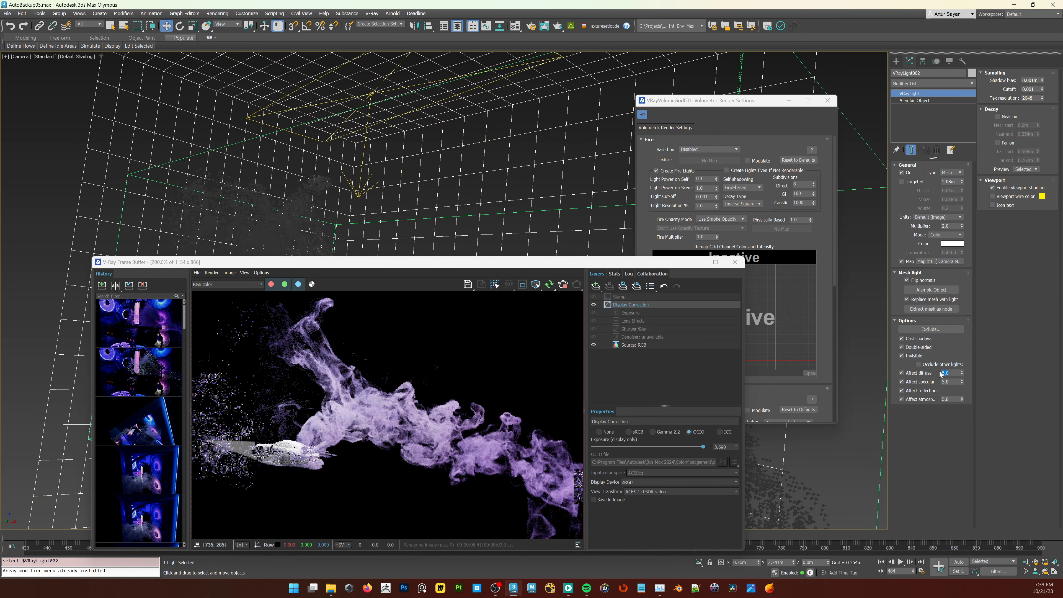
drag(954, 382, 933, 399)
text(1)
key(Return)
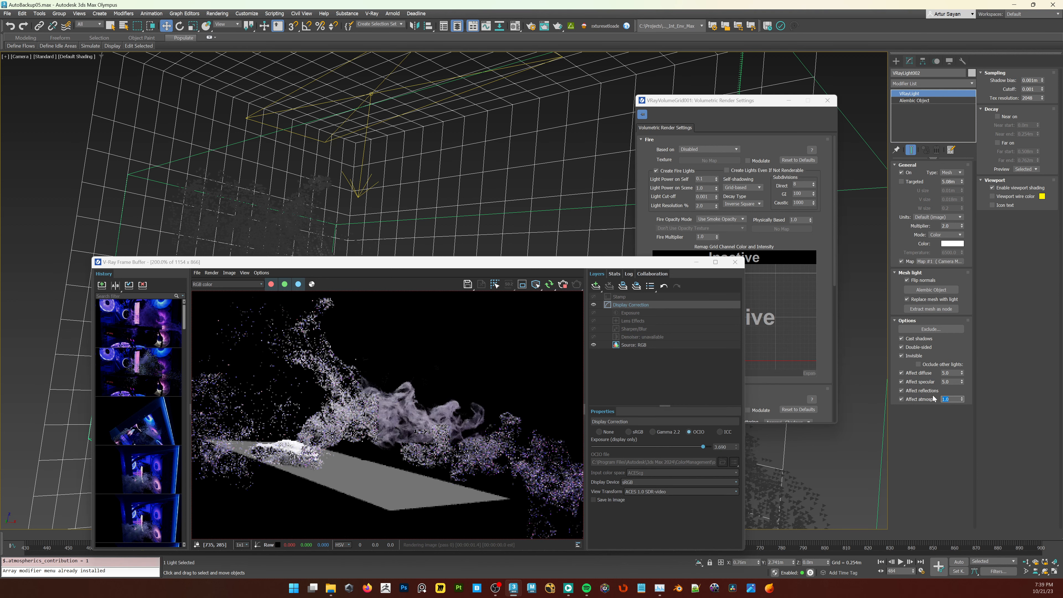
text(5)
key(Return)
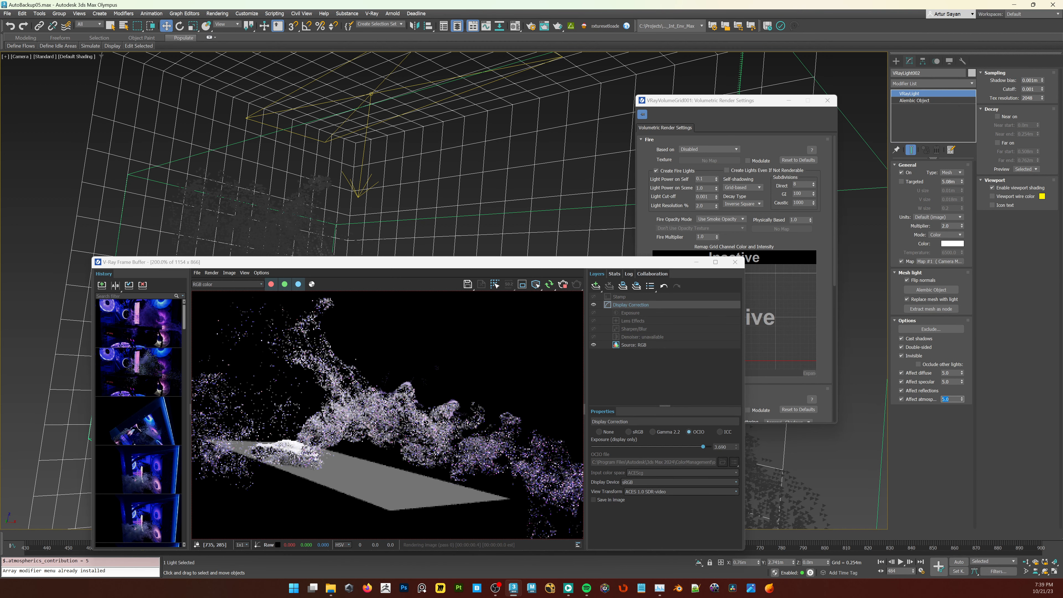
click(904, 173)
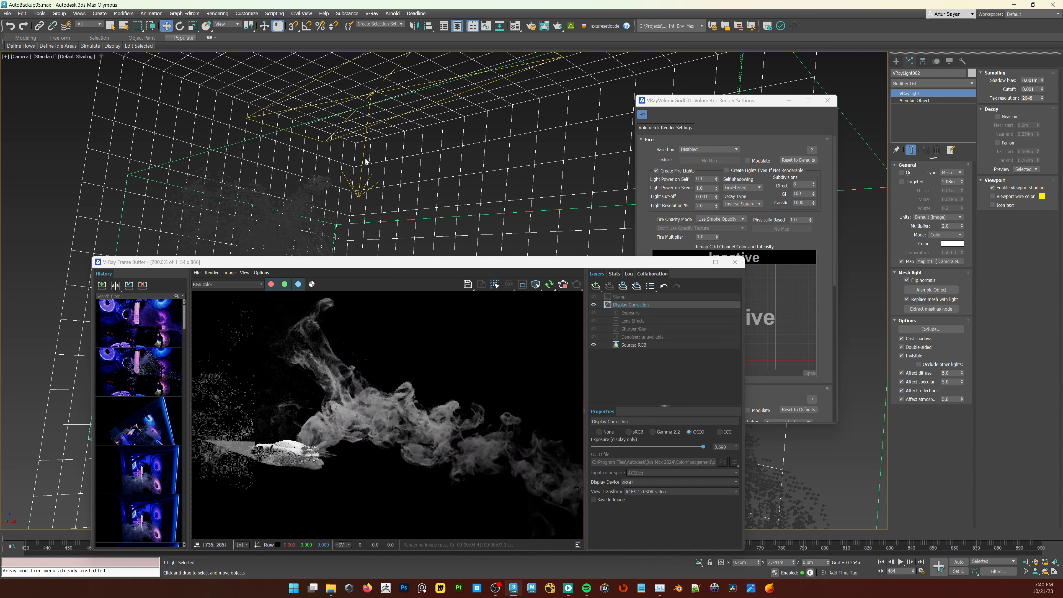
Step: Set the volume grid's smoke Constant Color to a slightly warm grey of about 0.2, 0.184, 0.176
drag(645, 238, 645, 232)
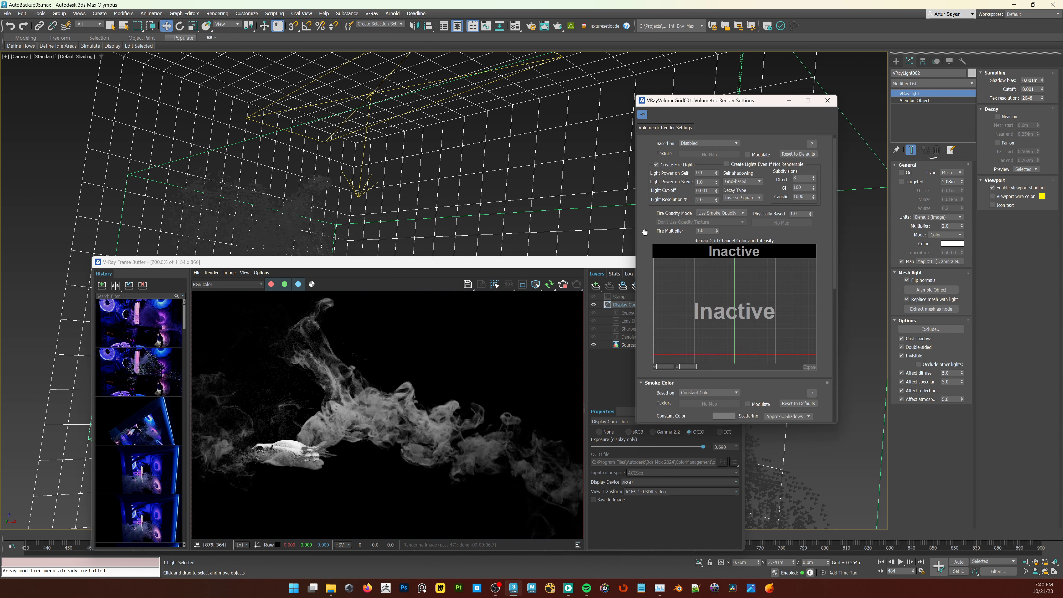
scroll(656, 252, down, 5)
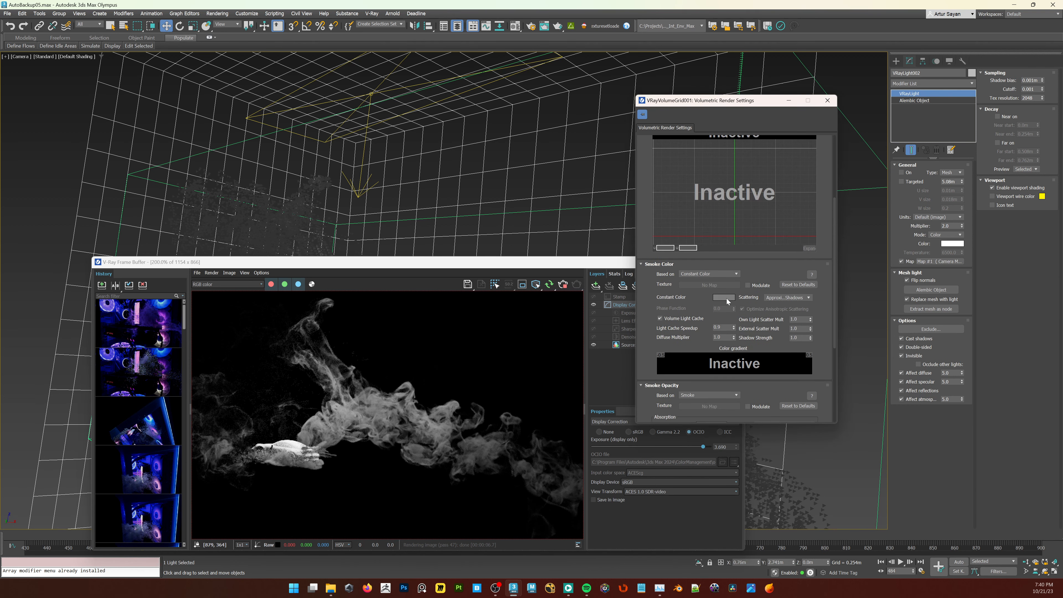
click(724, 297)
click(615, 247)
click(613, 242)
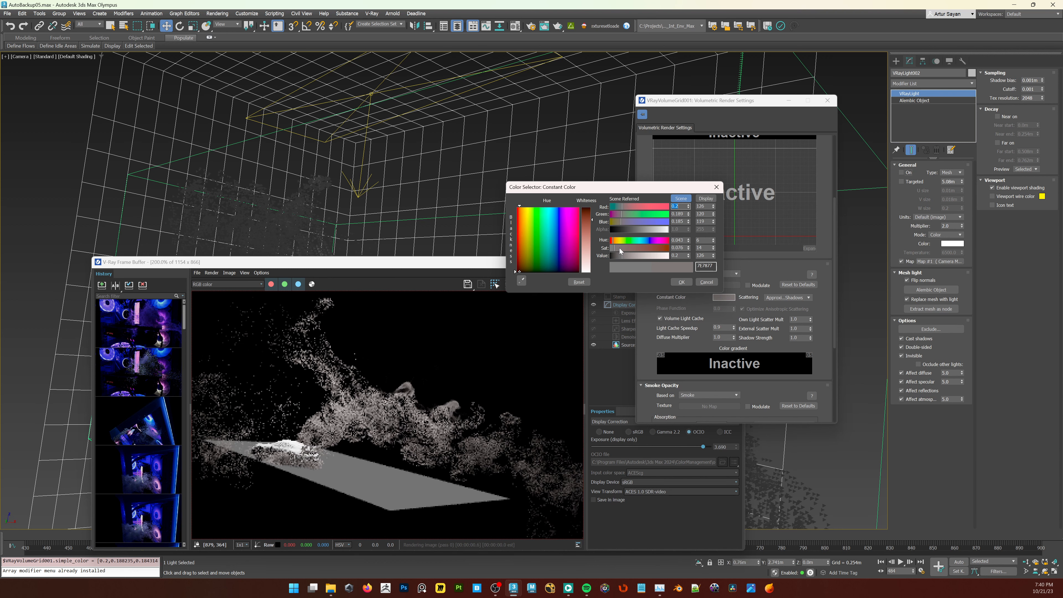
click(617, 248)
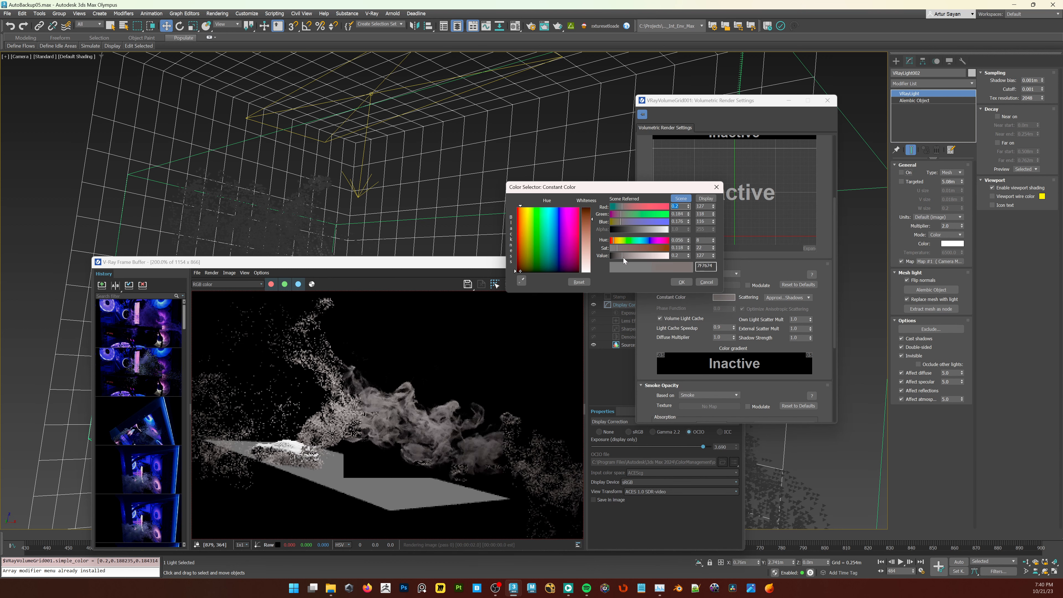
click(613, 241)
click(679, 281)
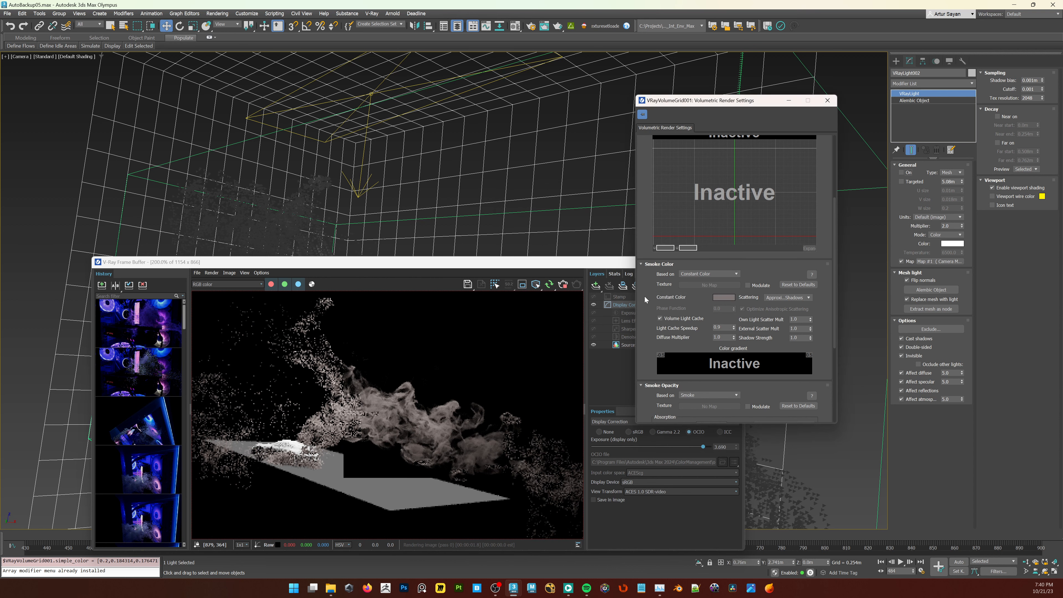
Step: Set the Light Cache Speedup of the volume grid's smoke to 0.95
scroll(663, 319, down, 1)
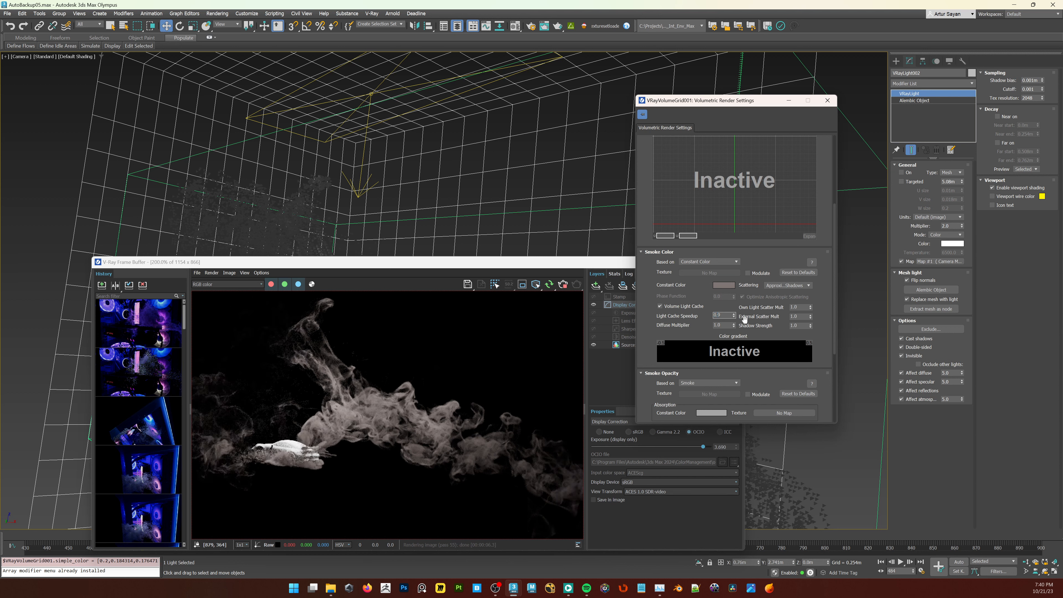
text(5)
key(Return)
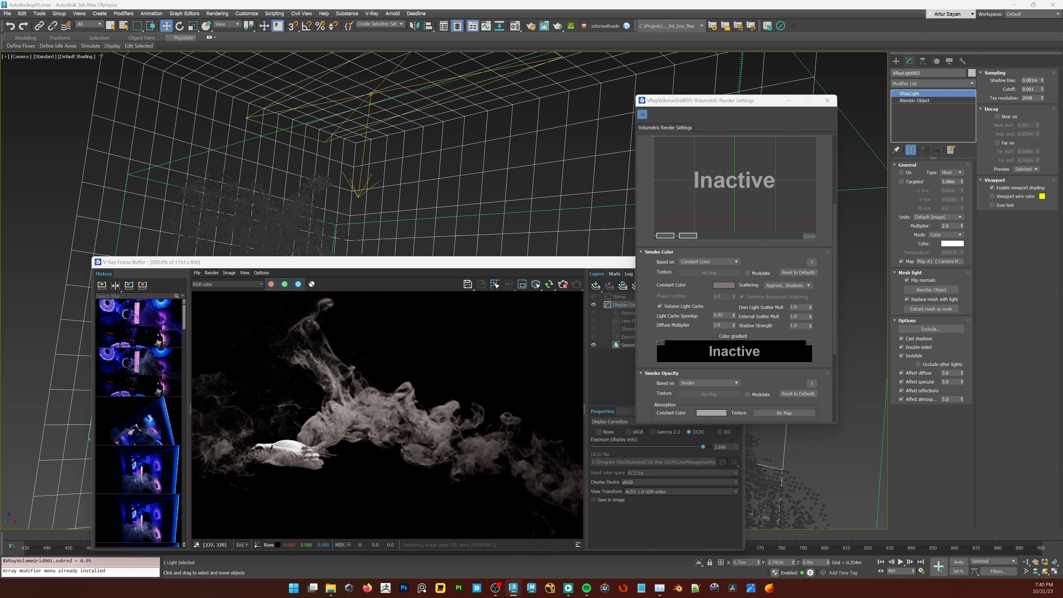
click(391, 440)
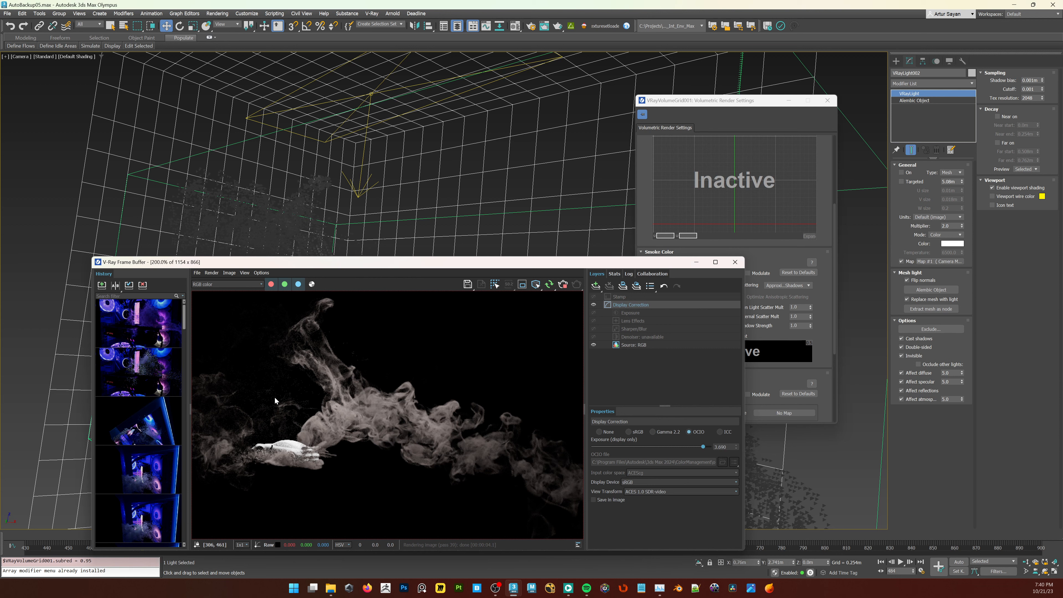
Step: Base the volume grid's fire on Temperature and set the Fire Multiplier to 0.01
drag(651, 165, 647, 330)
click(701, 148)
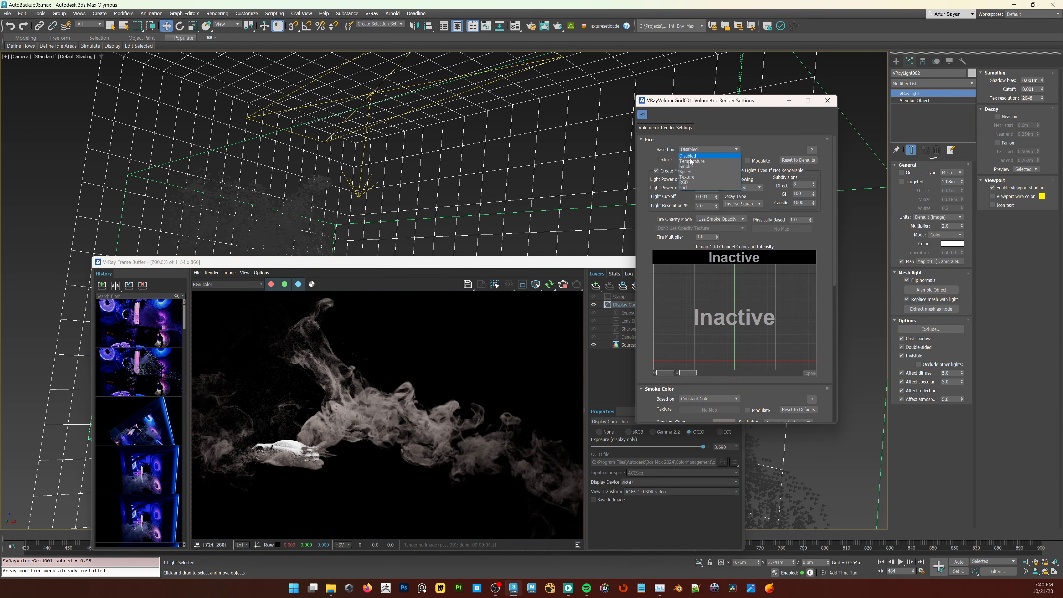
click(688, 161)
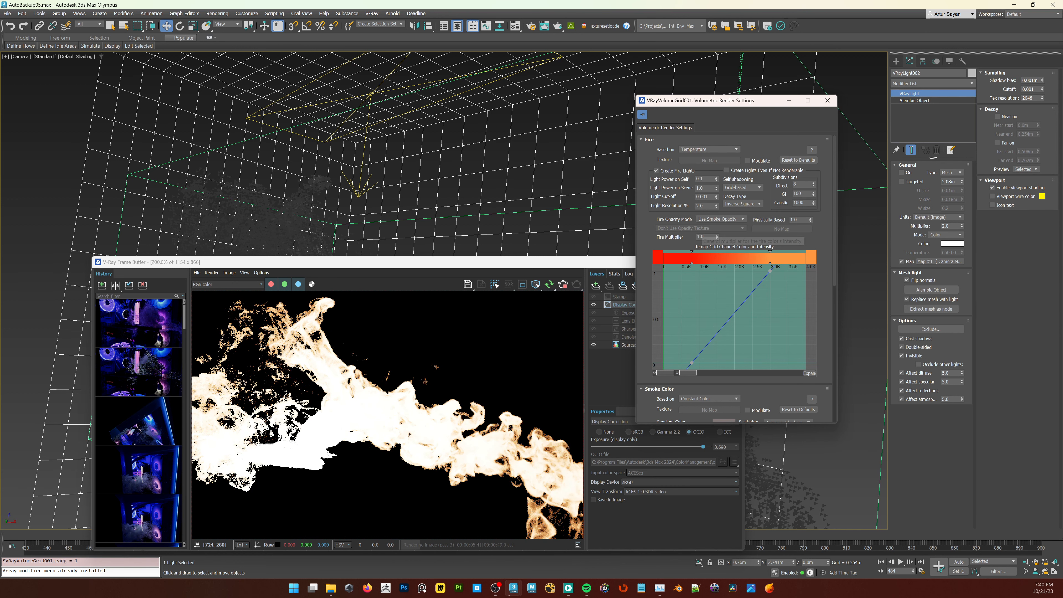
click(706, 237)
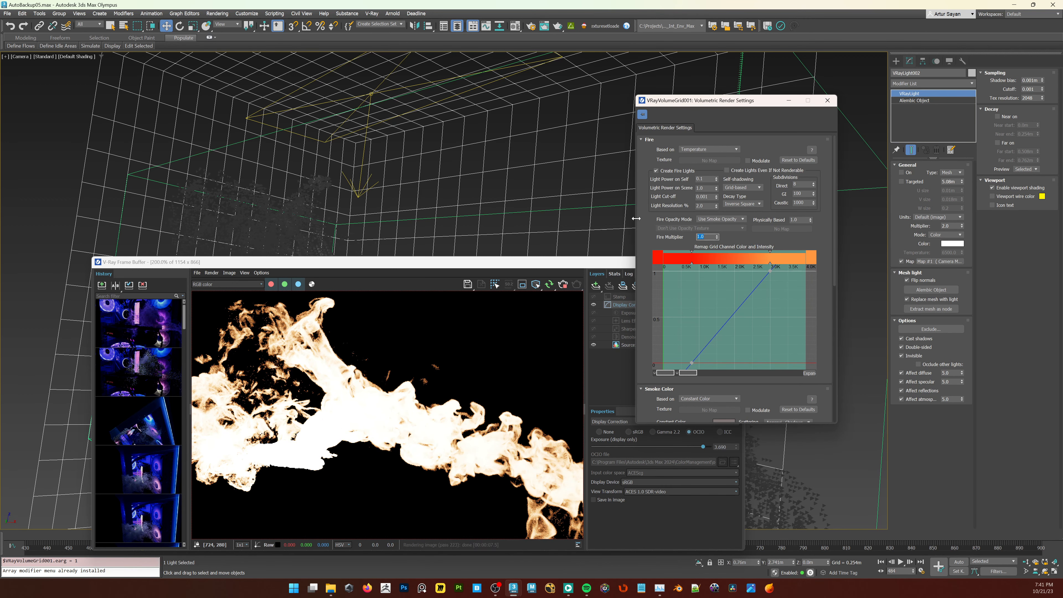
text(.01)
key(Return)
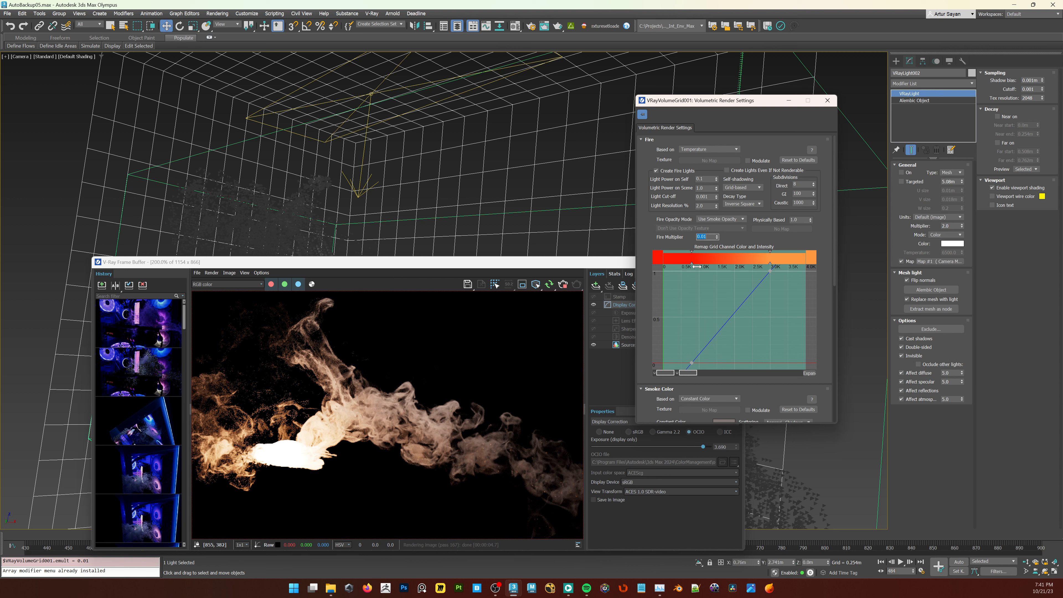
Step: Lower the Fire Multiplier to 0.003 and inspect the smoke up close in the render
text(.)
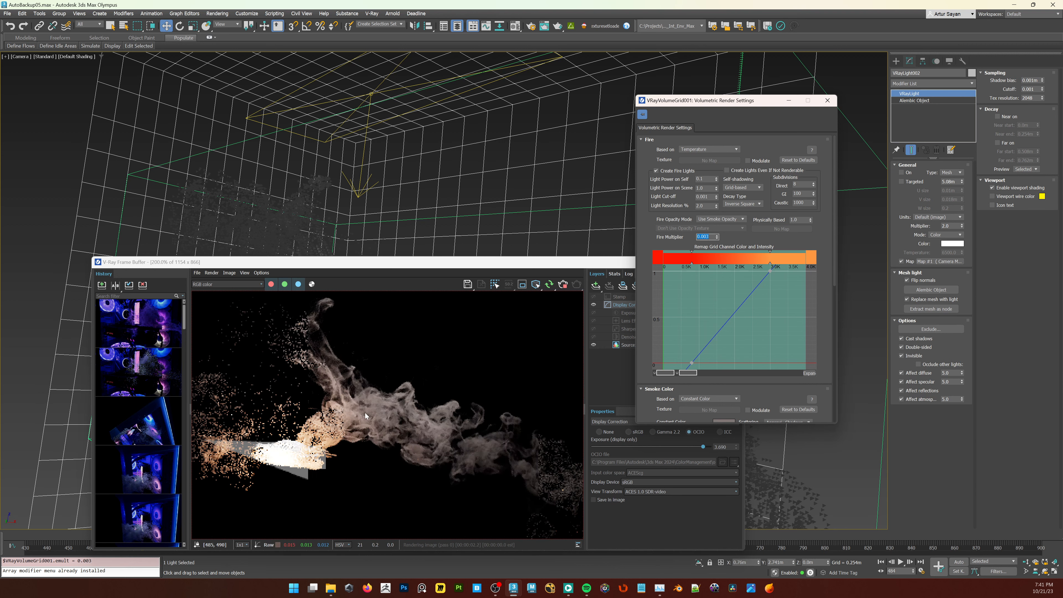
click(377, 409)
scroll(389, 412, up, 2)
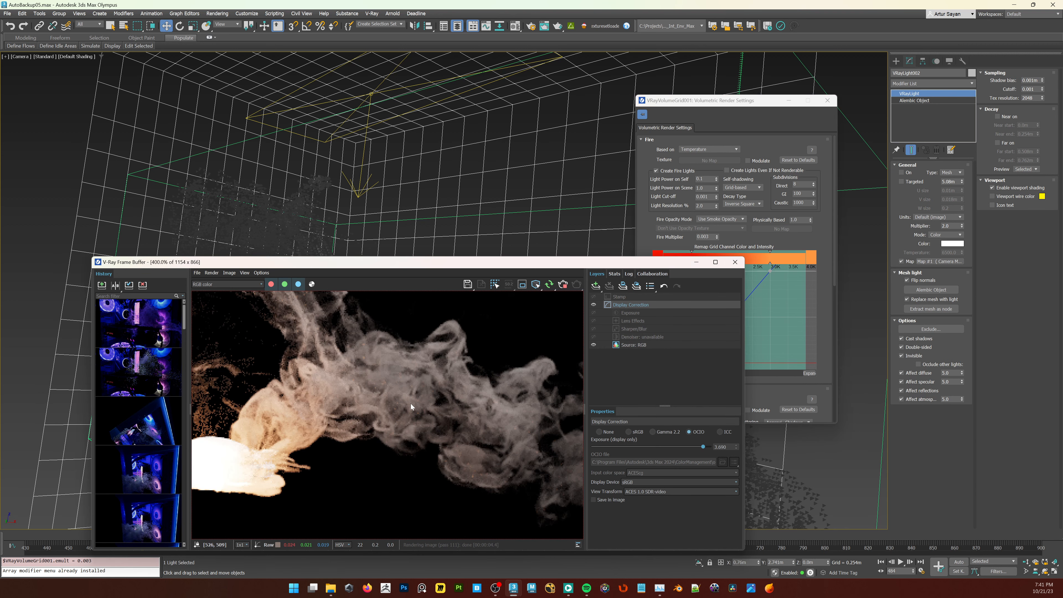
scroll(410, 404, down, 1)
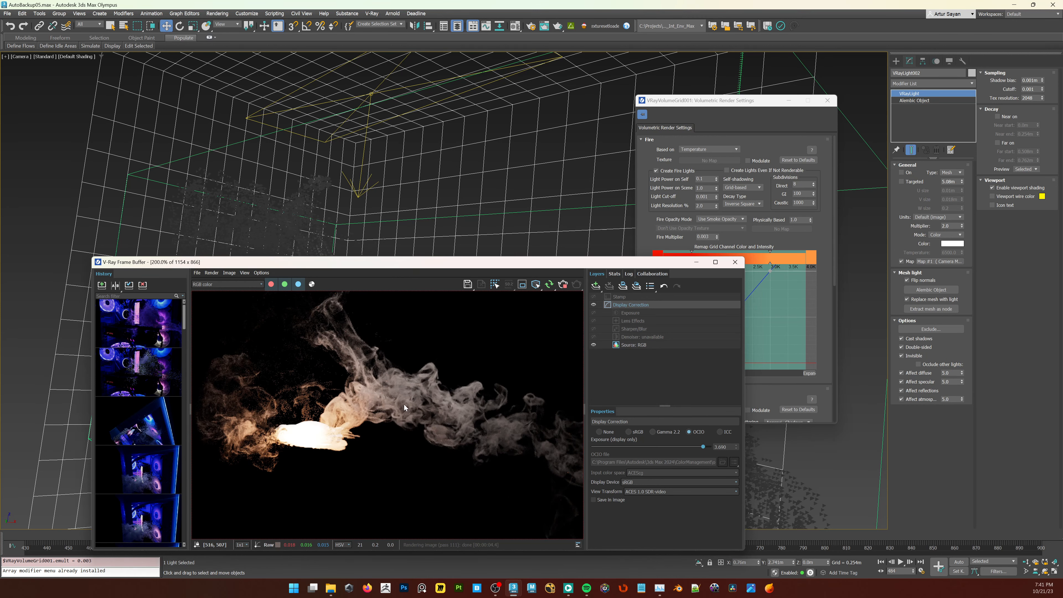
middle_drag(396, 419, 406, 420)
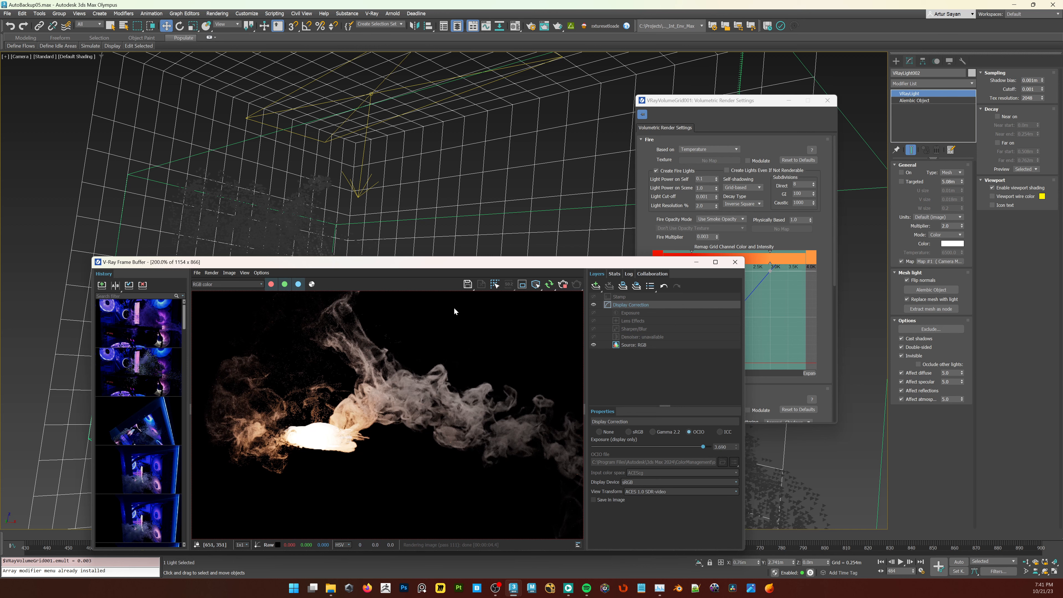
Step: Recolour the high-temperature end of the volume grid's fire gradient to pinkish magenta
drag(465, 270, 398, 293)
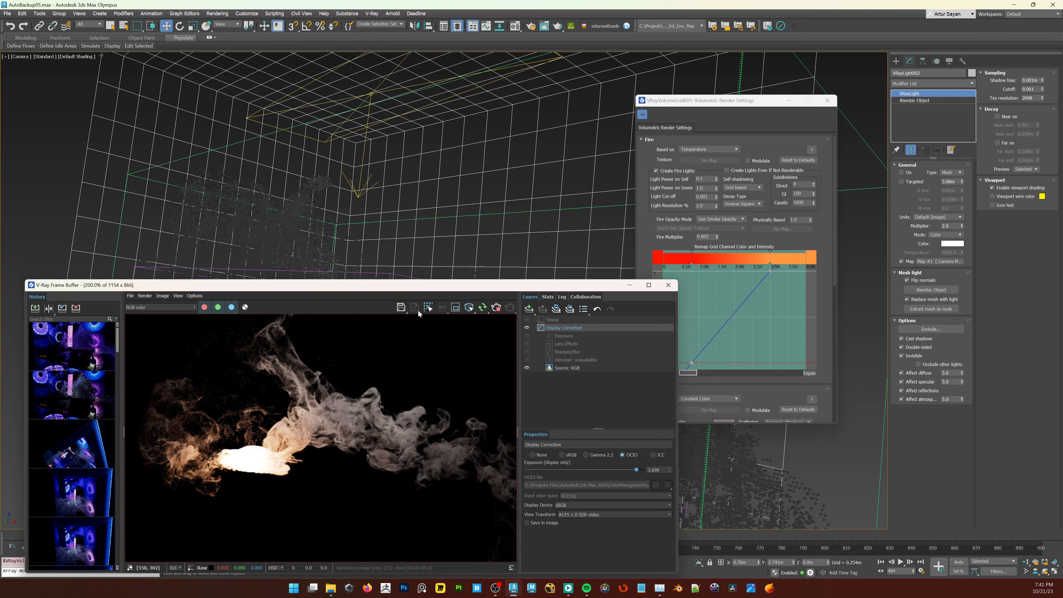
click(707, 228)
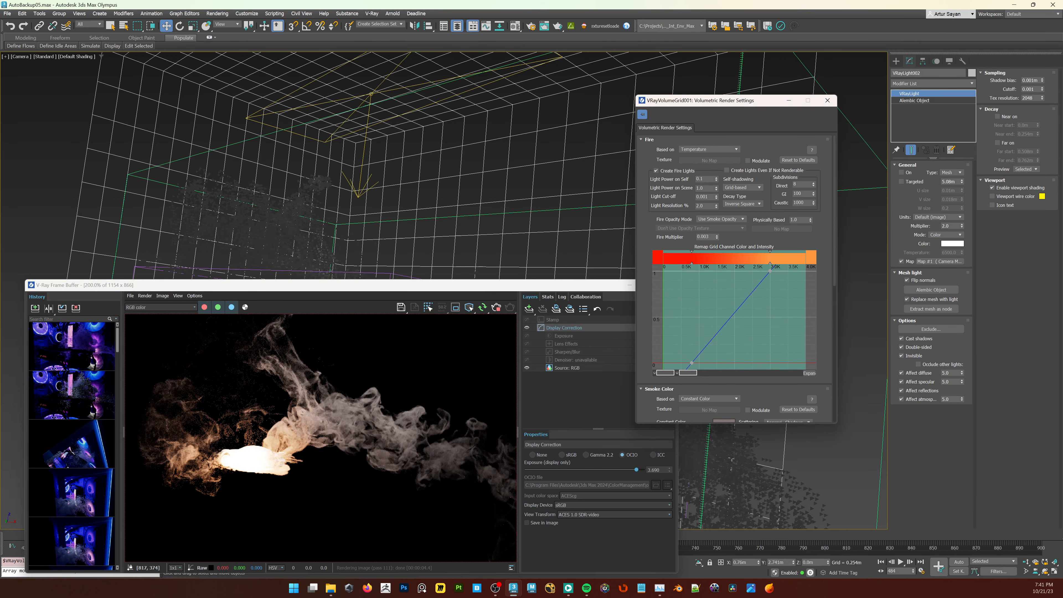
click(710, 237)
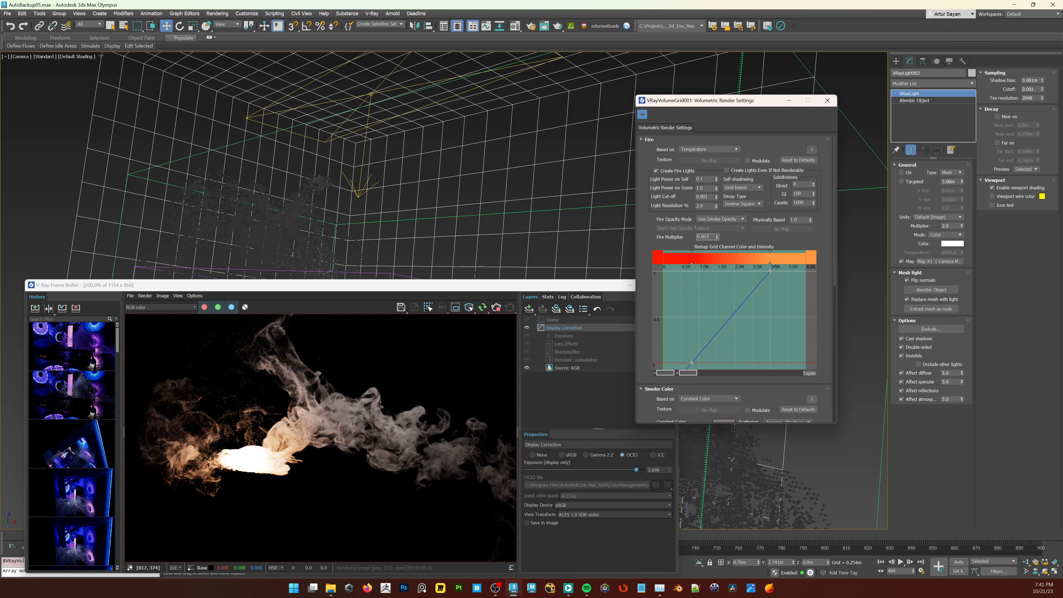
double_click(770, 259)
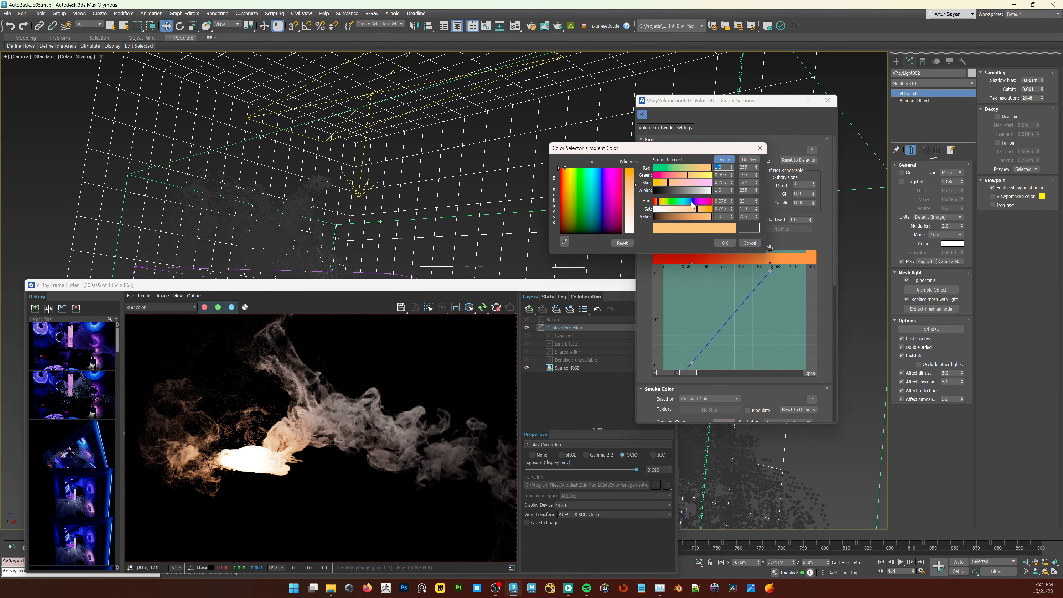
click(703, 204)
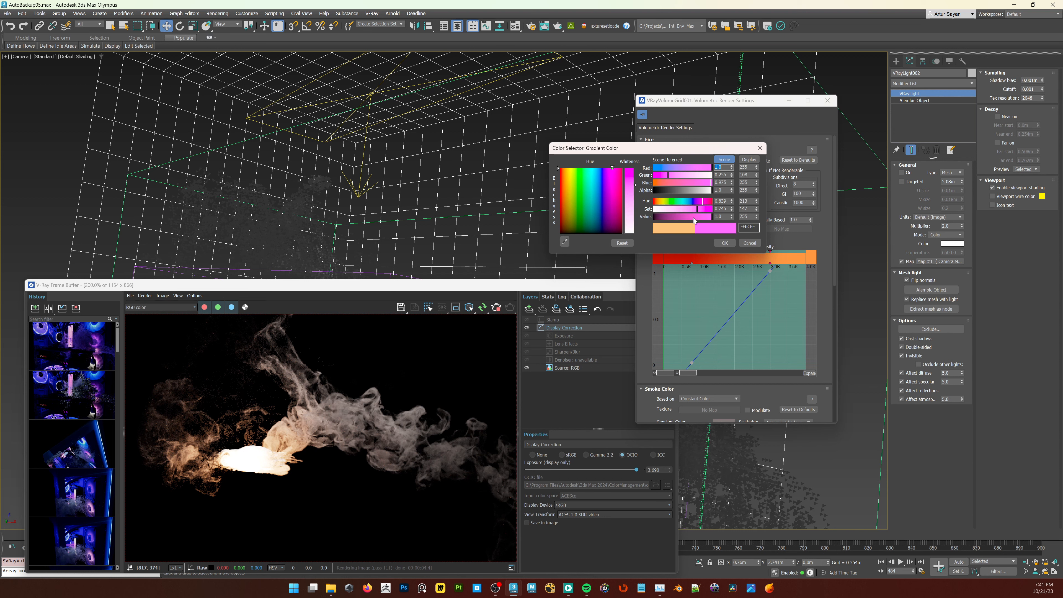
click(723, 242)
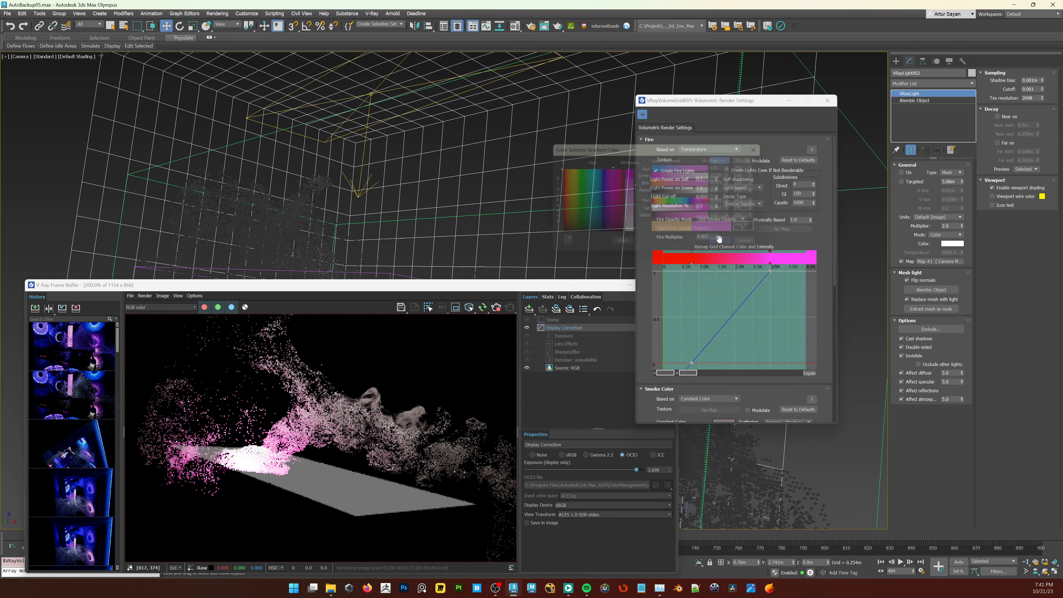
Step: Recolour the low-temperature end of the fire gradient to blue
double_click(692, 257)
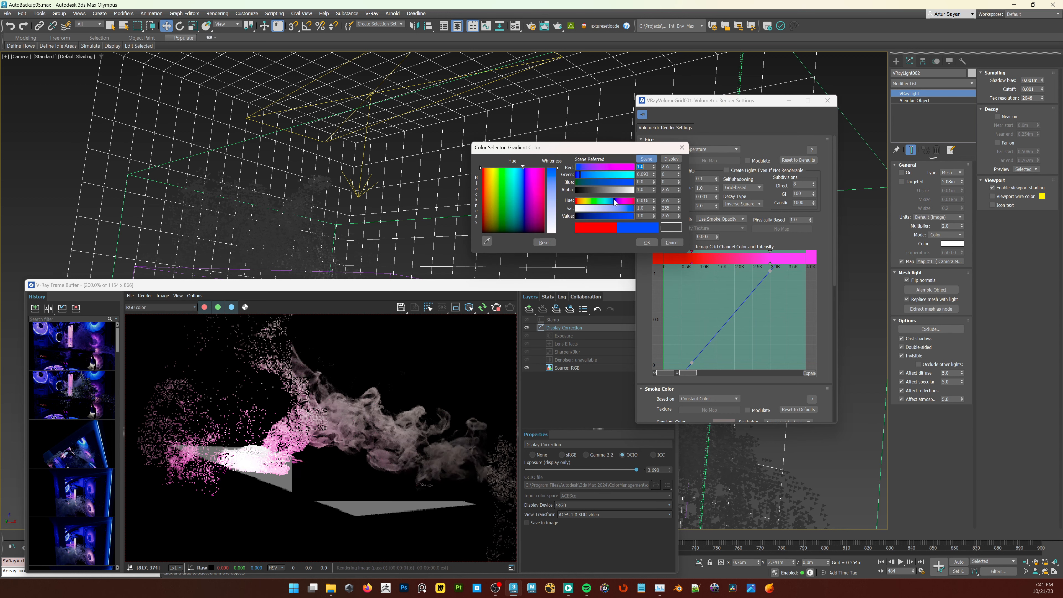
click(614, 202)
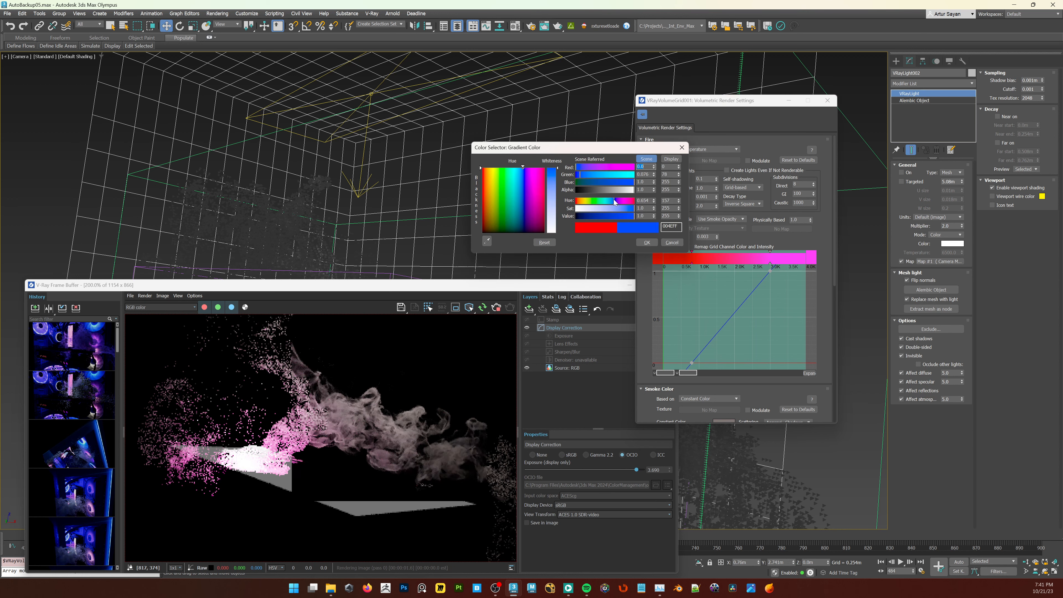
click(642, 240)
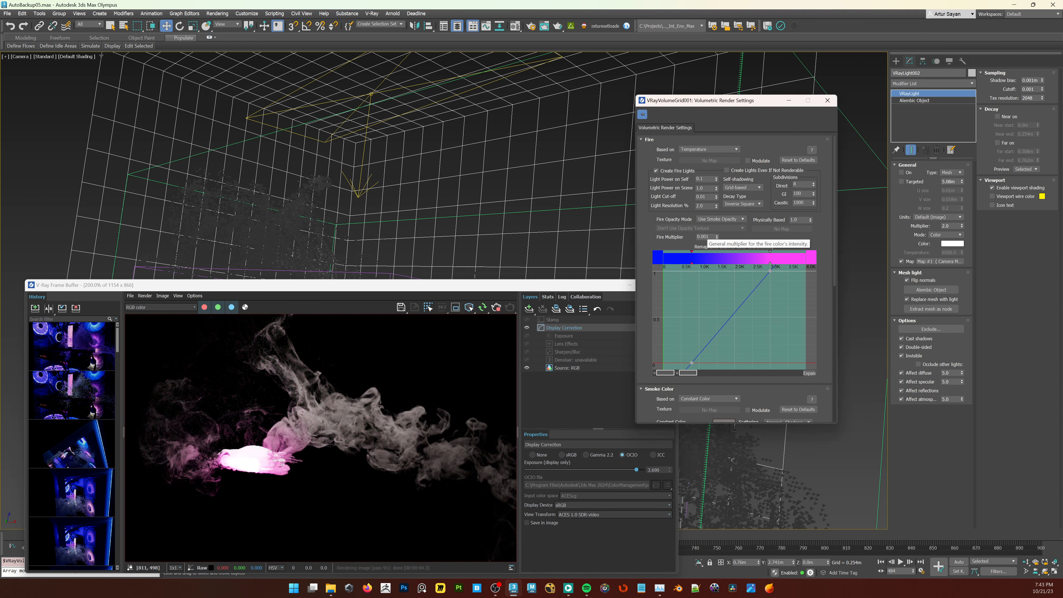
Step: Reduce the volume grid's Fire Multiplier to almost zero
drag(711, 237, 707, 237)
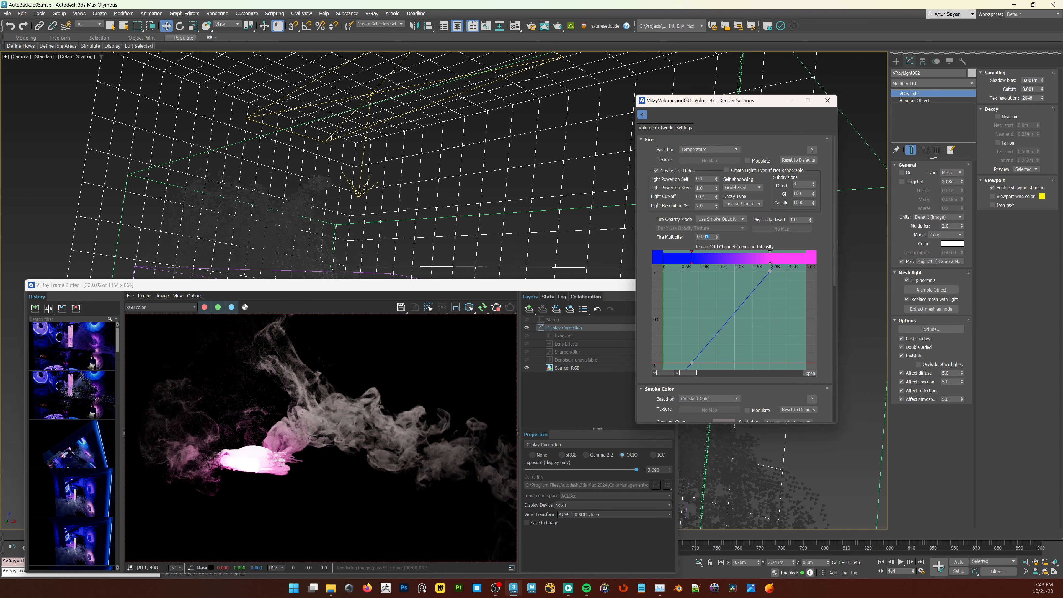
text(02)
key(Return)
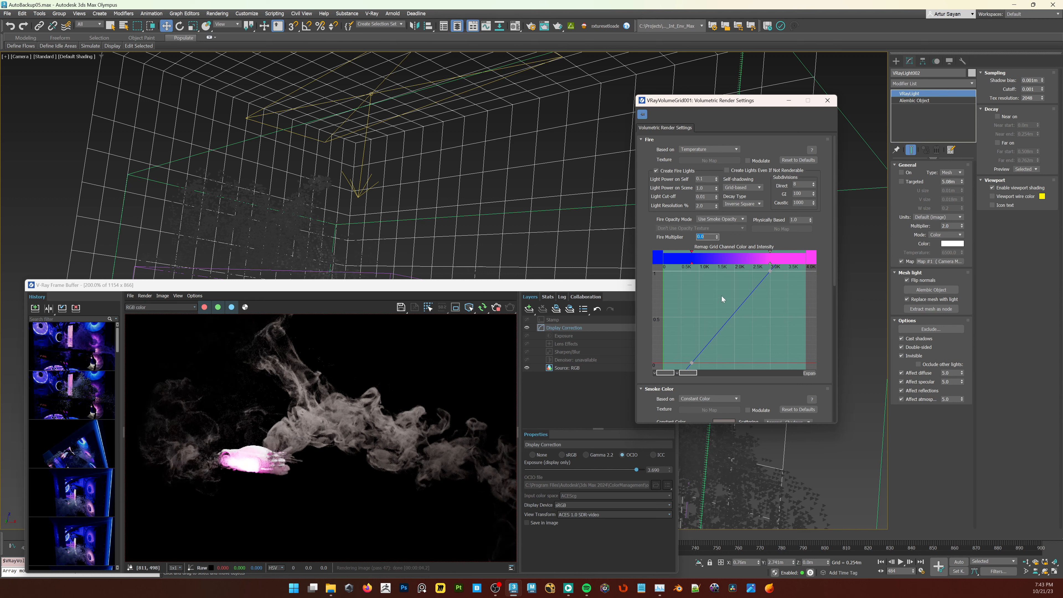
Step: Lower the 3.0K point of the fire intensity curve nearly to zero and set Light Power on Self to 0.5
click(691, 362)
click(771, 272)
drag(770, 273, 770, 359)
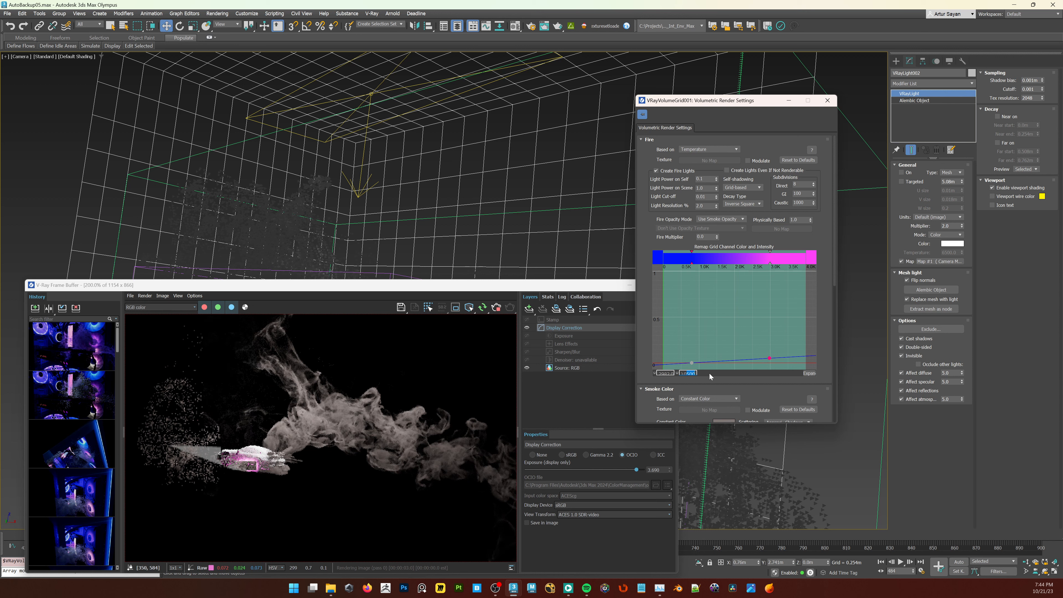
text(2)
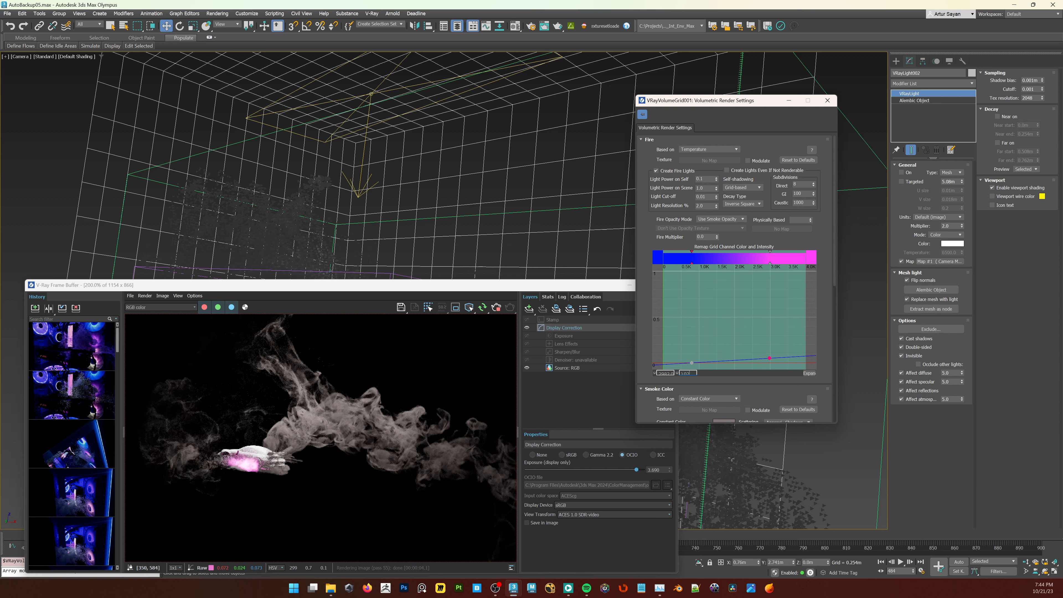
key(Return)
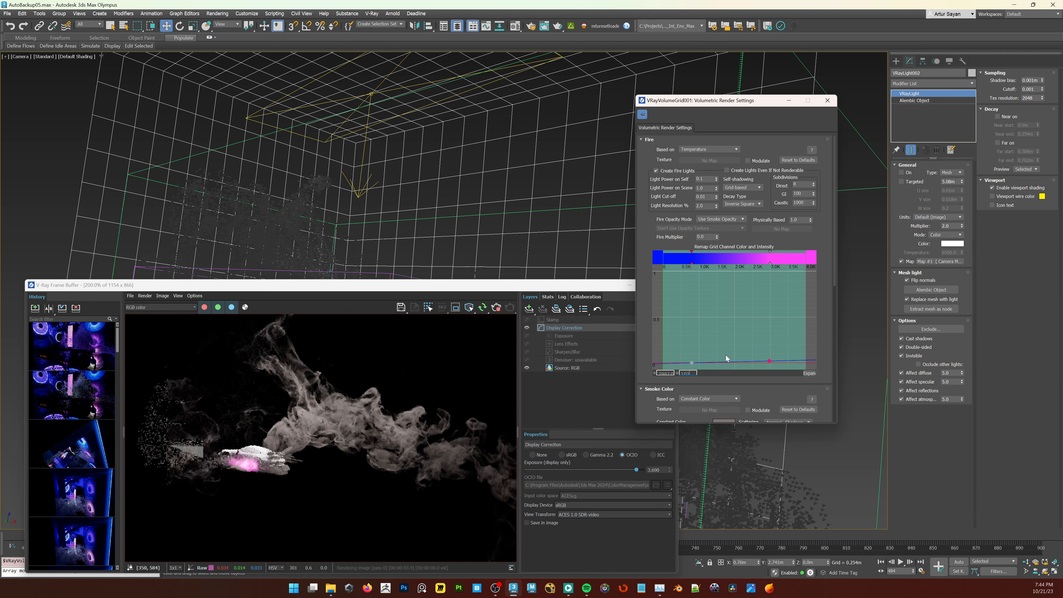
double_click(705, 178)
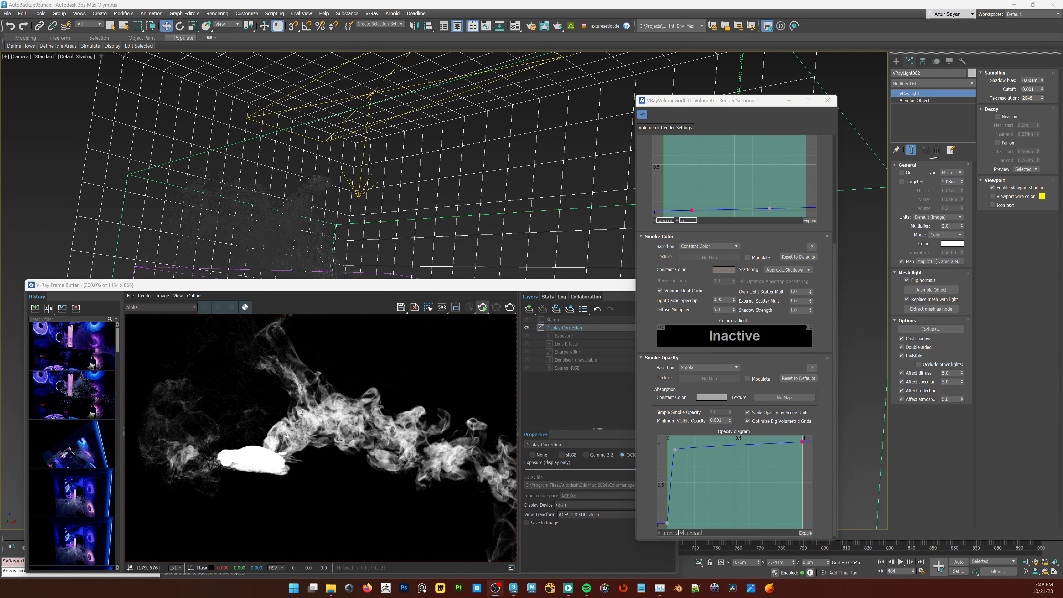
Step: Lower the shoulder and end points of the Smoke Opacity diagram to about 0.4
click(767, 444)
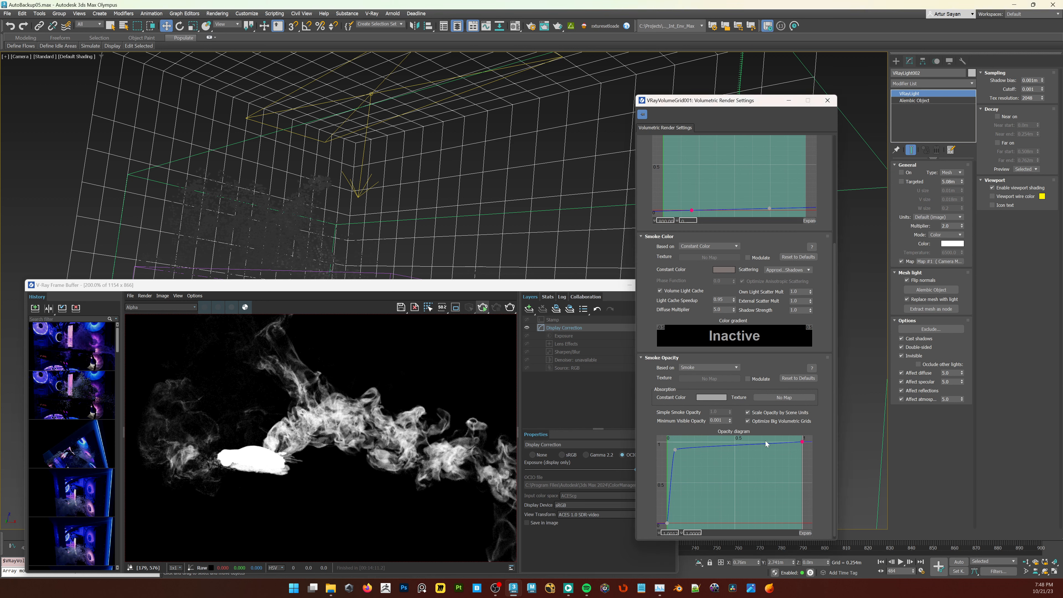
drag(685, 533, 831, 524)
key(BackSpace)
text(37)
click(675, 450)
drag(690, 532, 769, 528)
text(1)
key(Return)
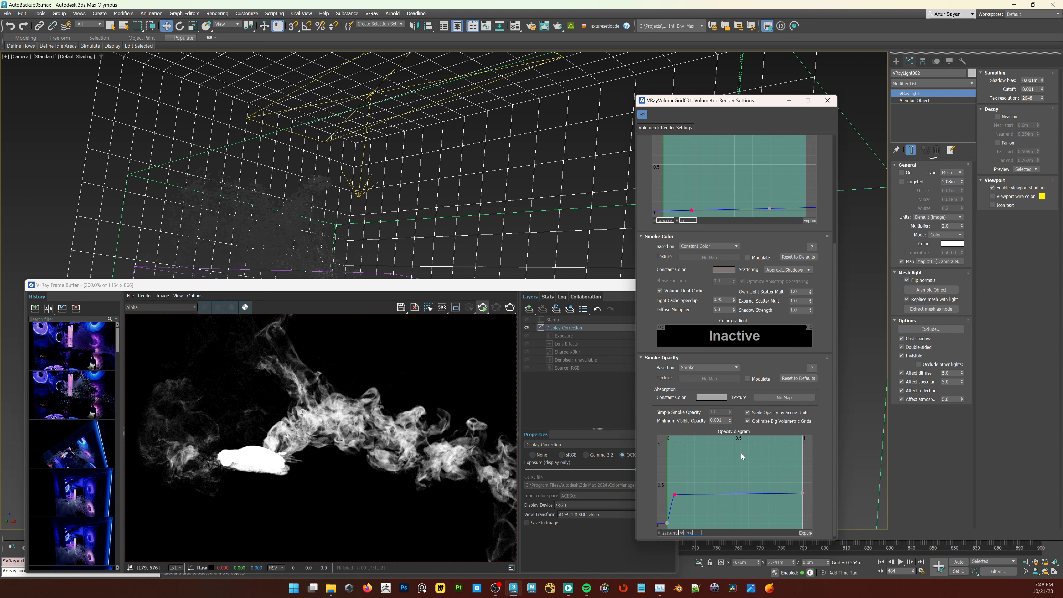
click(741, 453)
Step: Turn off Scale Opacity by Scene Units for the smoke and switch the render view from alpha to RGB color
click(477, 297)
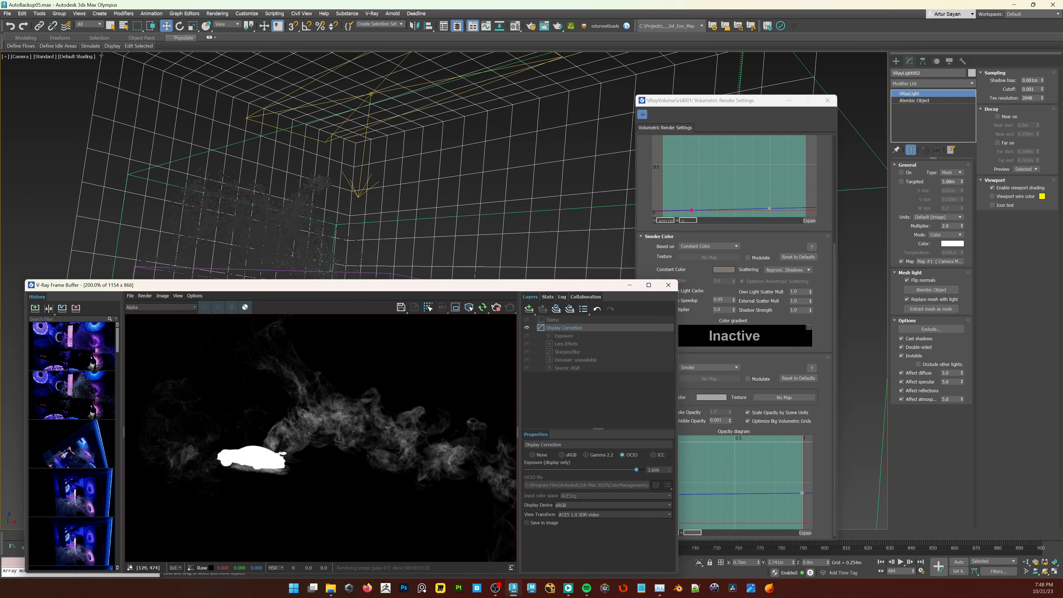
click(795, 414)
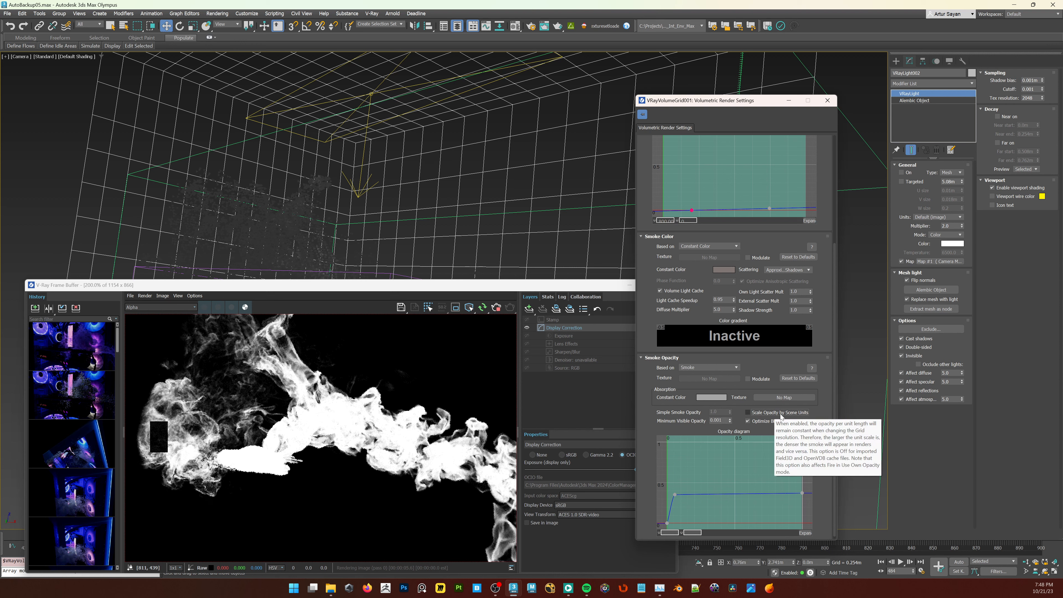
click(245, 307)
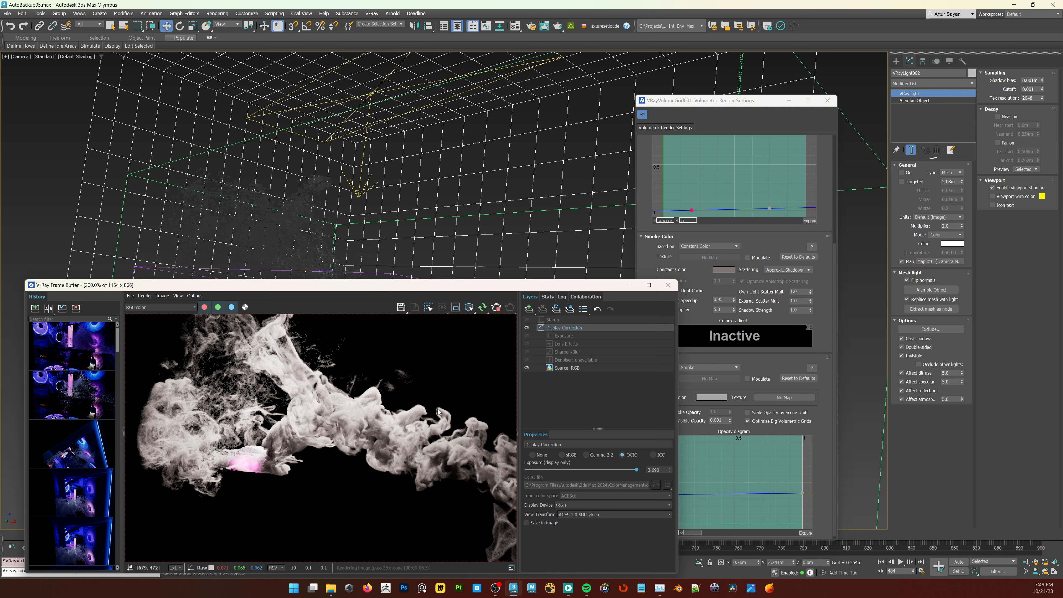
mouse_move(774, 414)
Step: Turn off the plane light above the smoke and compare the render's alpha and RGB color views
click(366, 161)
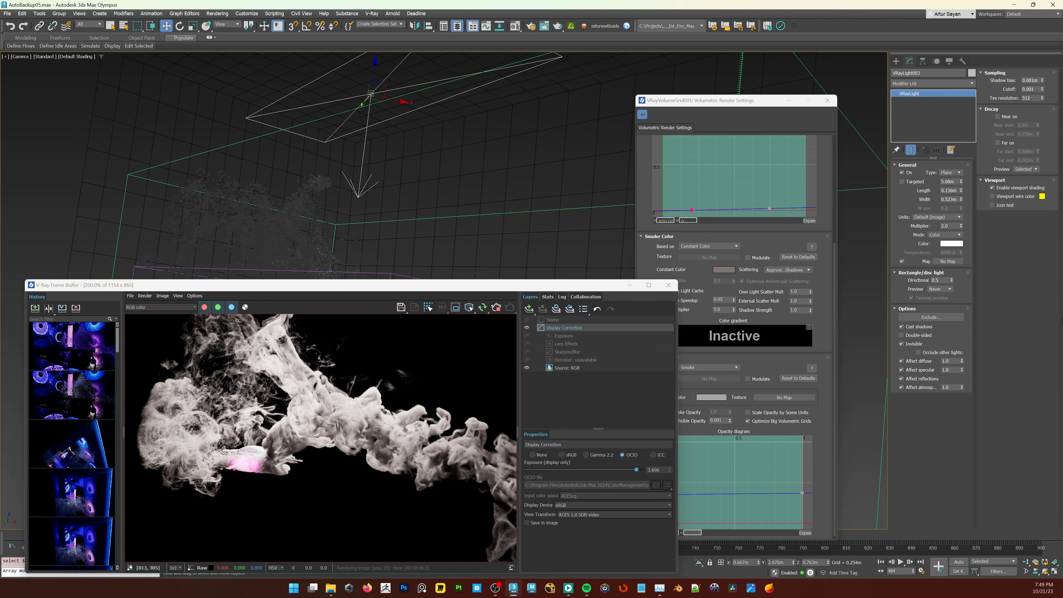
click(902, 173)
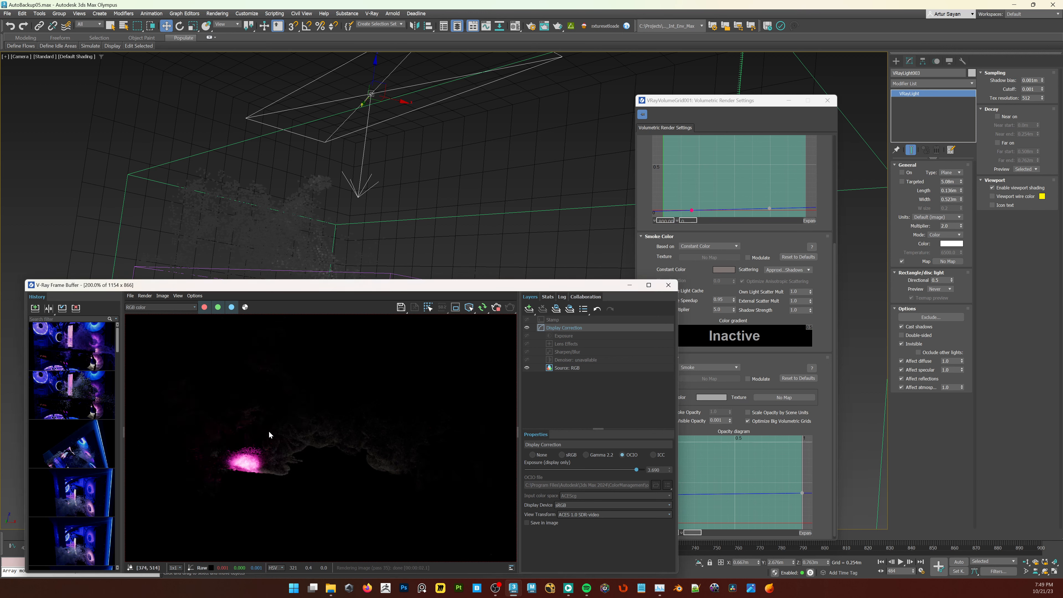
click(244, 307)
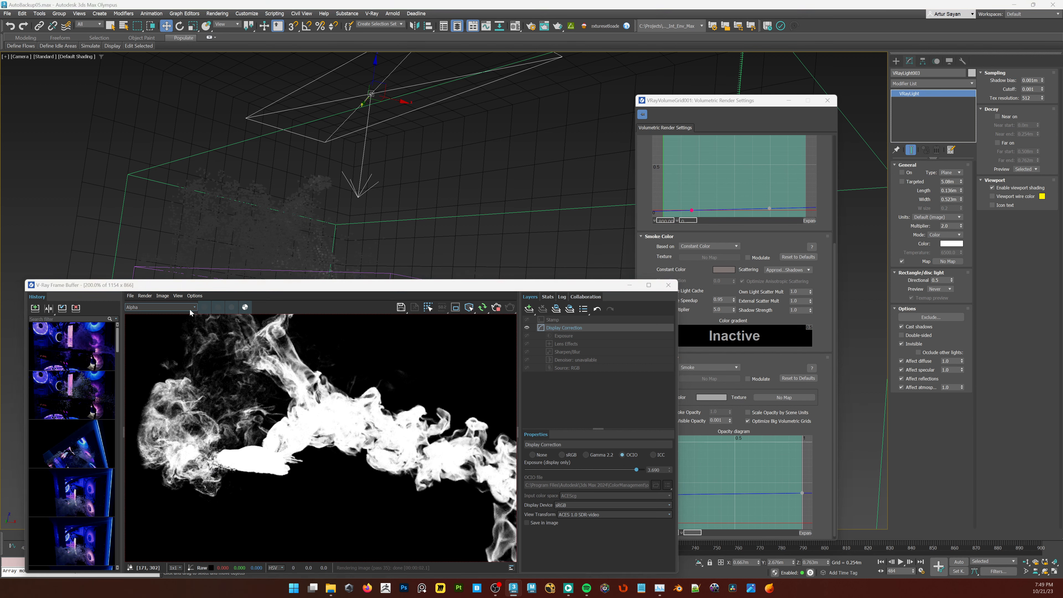
click(246, 307)
Step: Set the volume grid's Fire Multiplier to 0.004 and its Light Power on Self to 0.1
click(824, 190)
scroll(824, 191, up, 5)
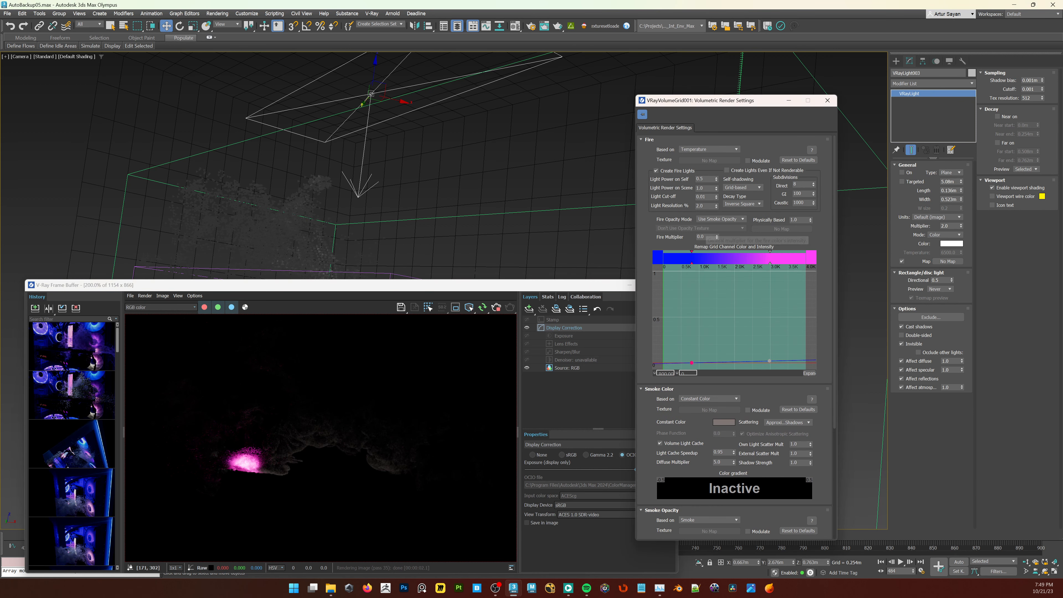
drag(706, 237, 647, 223)
text(.)
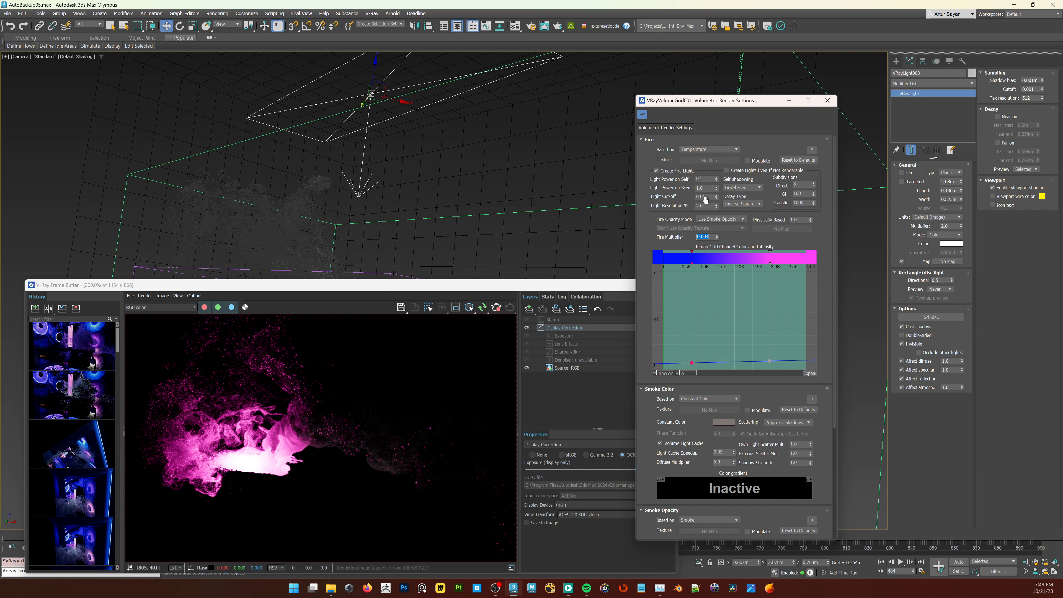
click(709, 174)
text(.1)
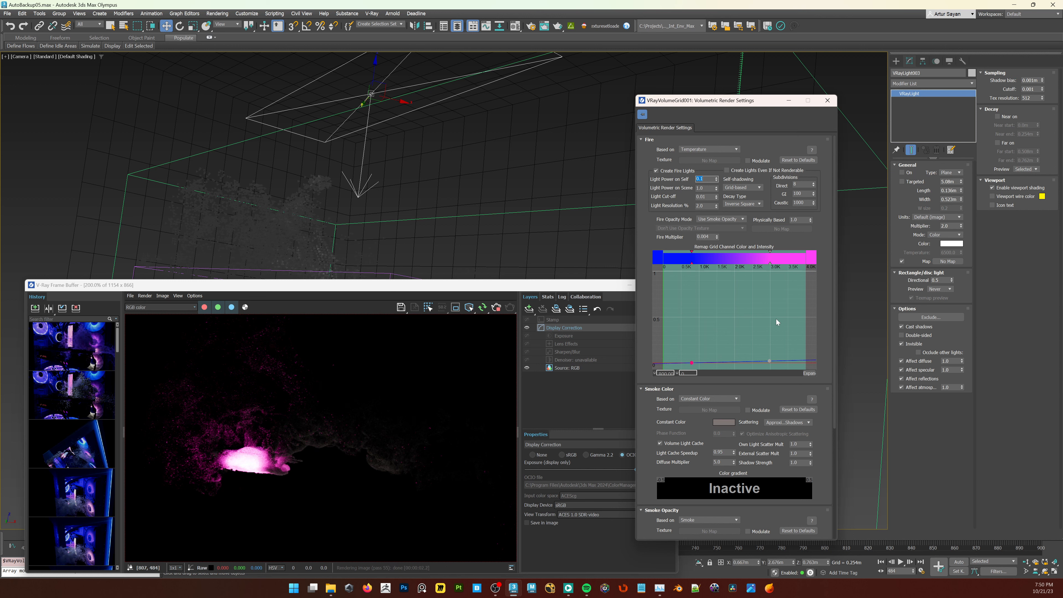
Step: Select the mesh light, undo its accidental move and turn the light on
click(528, 191)
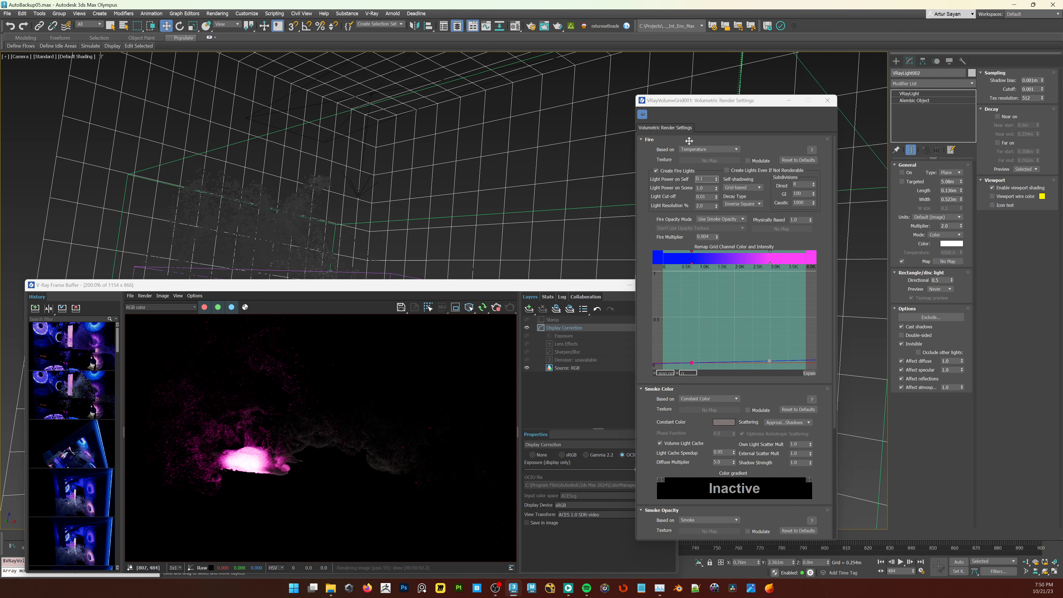
key(ctrl+z)
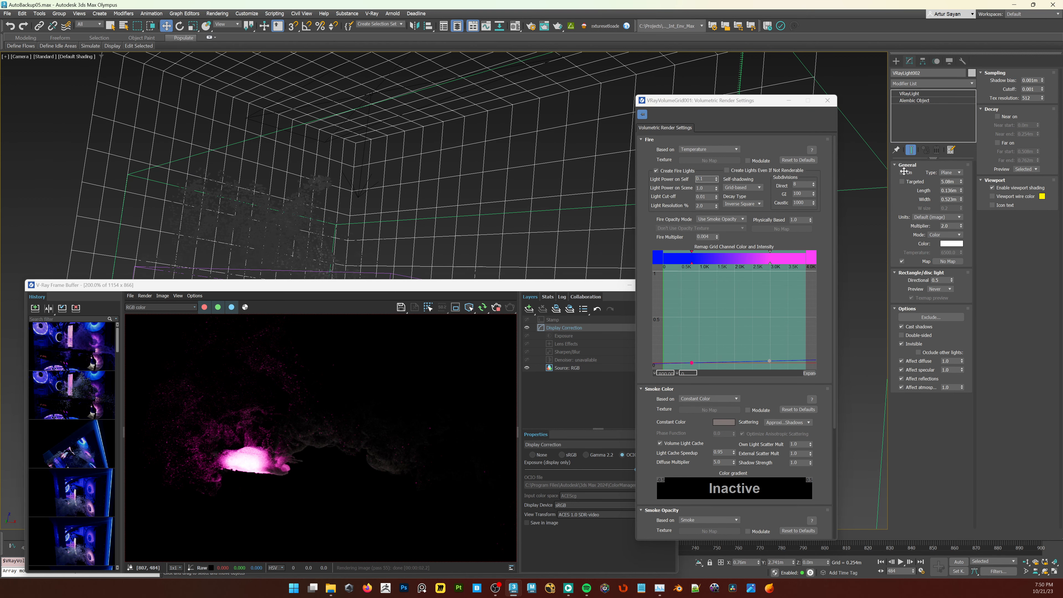
click(903, 172)
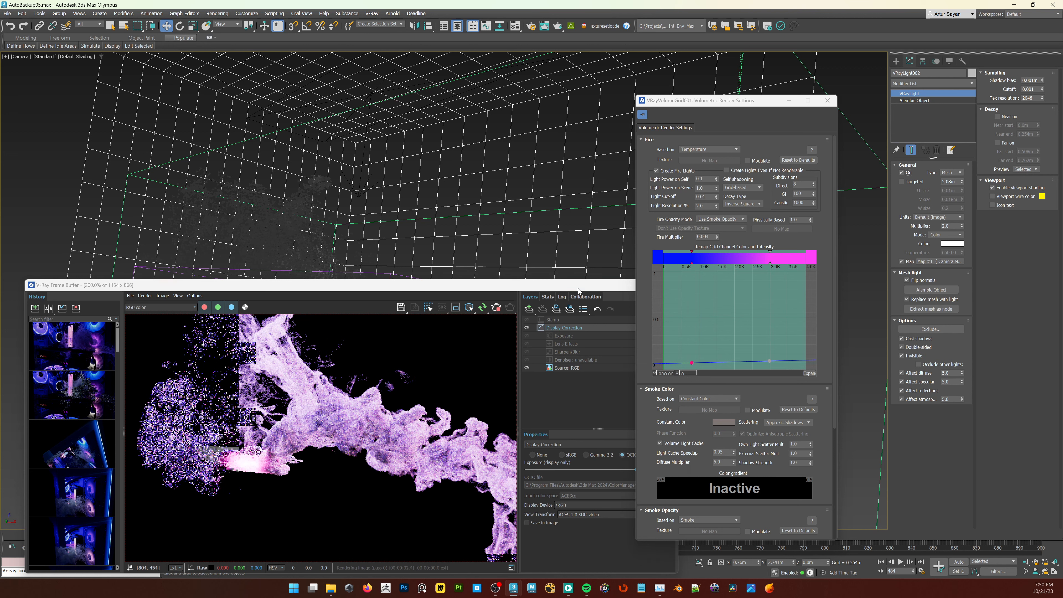
Step: Reset the frame buffer's display exposure to 0
click(588, 315)
text(0)
key(Return)
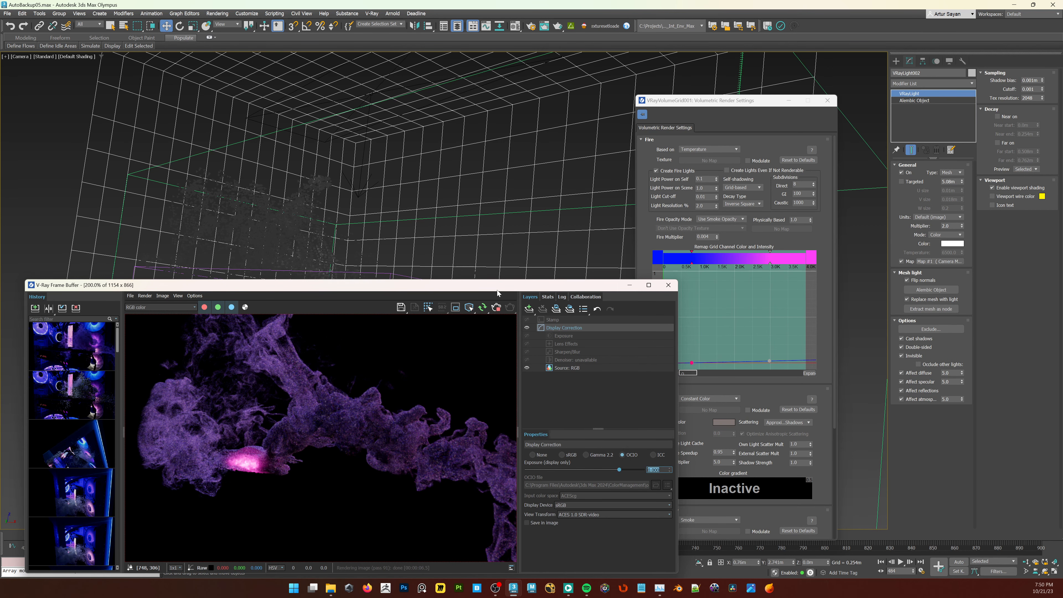
Step: Select the plane light above the smoke and set its Multiplier to 1.0
mouse_move(498, 289)
mouse_down()
mouse_move(510, 254)
mouse_move(505, 273)
mouse_up()
click(364, 152)
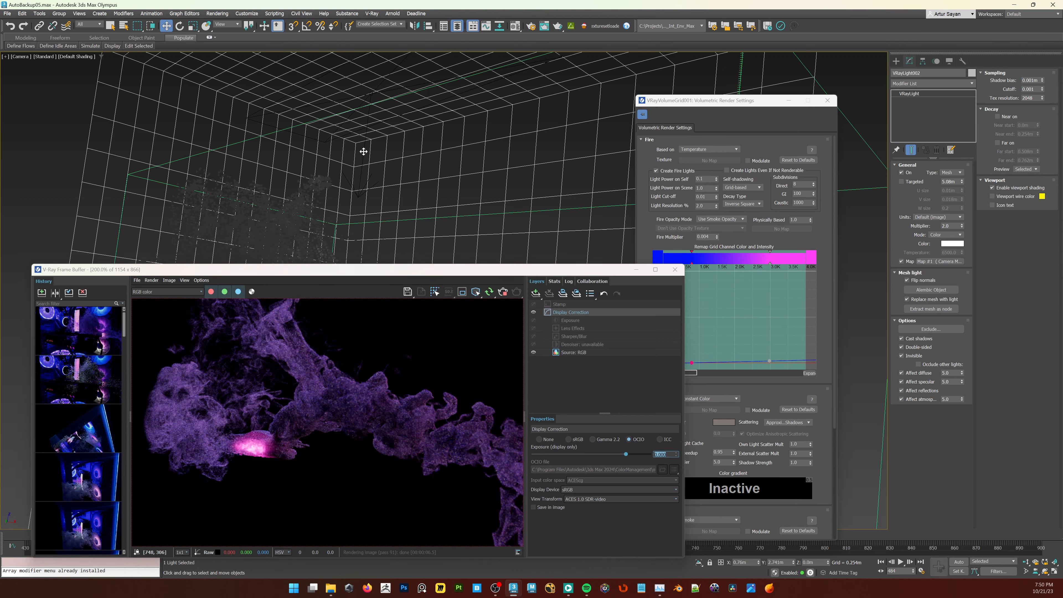
click(904, 171)
double_click(945, 226)
key(Return)
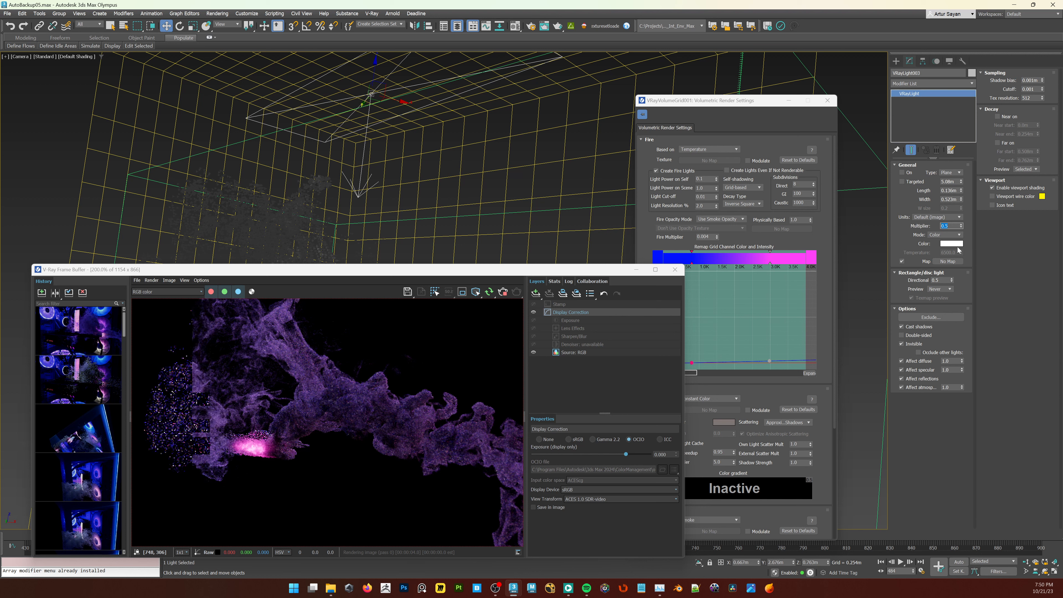
text(1)
key(Return)
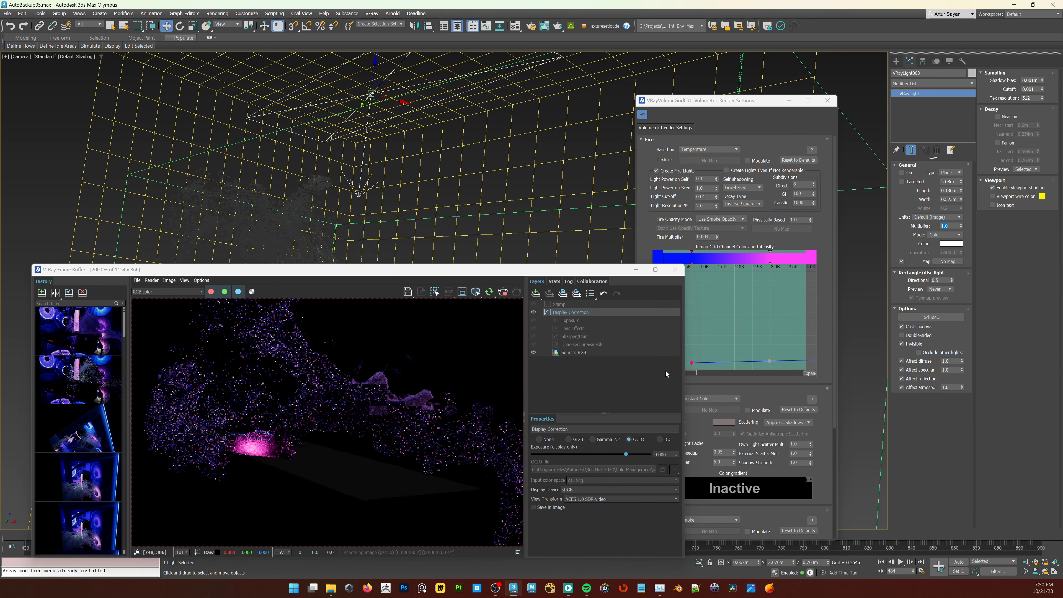
Step: Collapse the frame buffer's layers and properties area and move the frame buffer aside to uncover the camera view
click(526, 397)
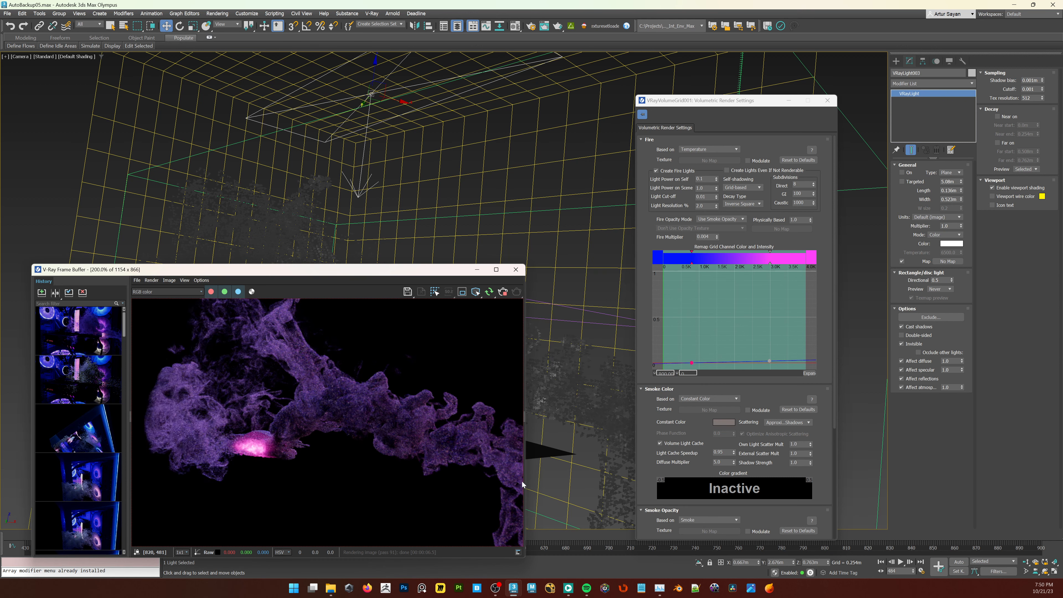
drag(373, 270, 777, 252)
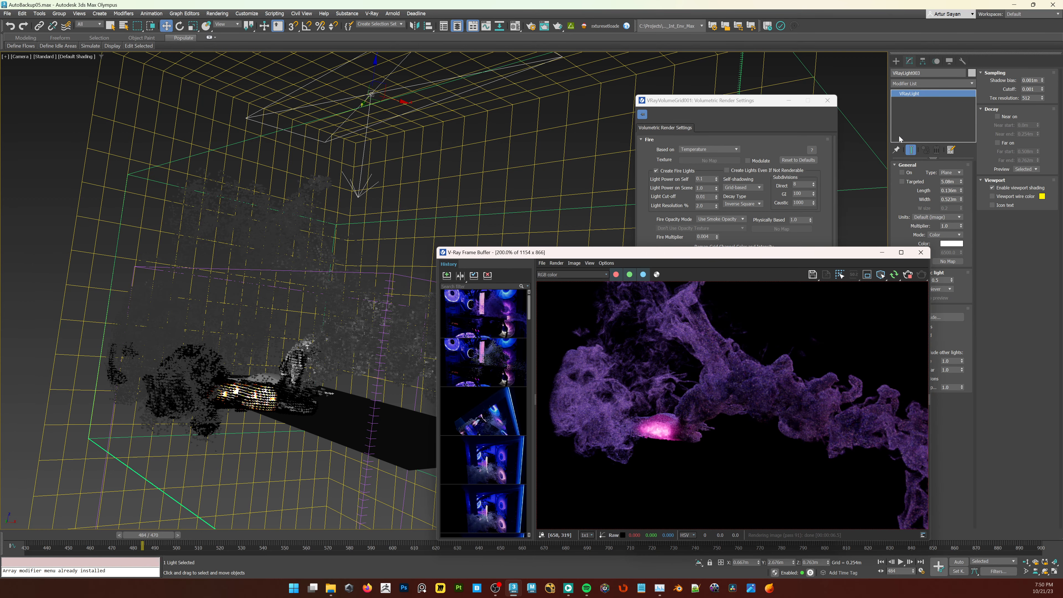
Step: Close the volume grid's Volumetric Render Settings and move the animation to frame 561
click(829, 101)
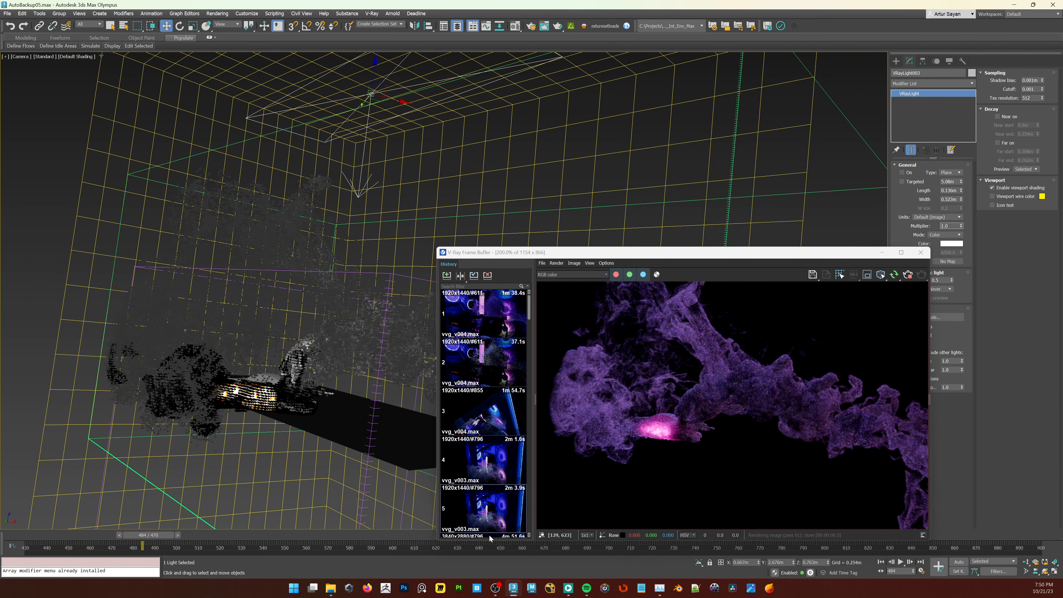
click(230, 536)
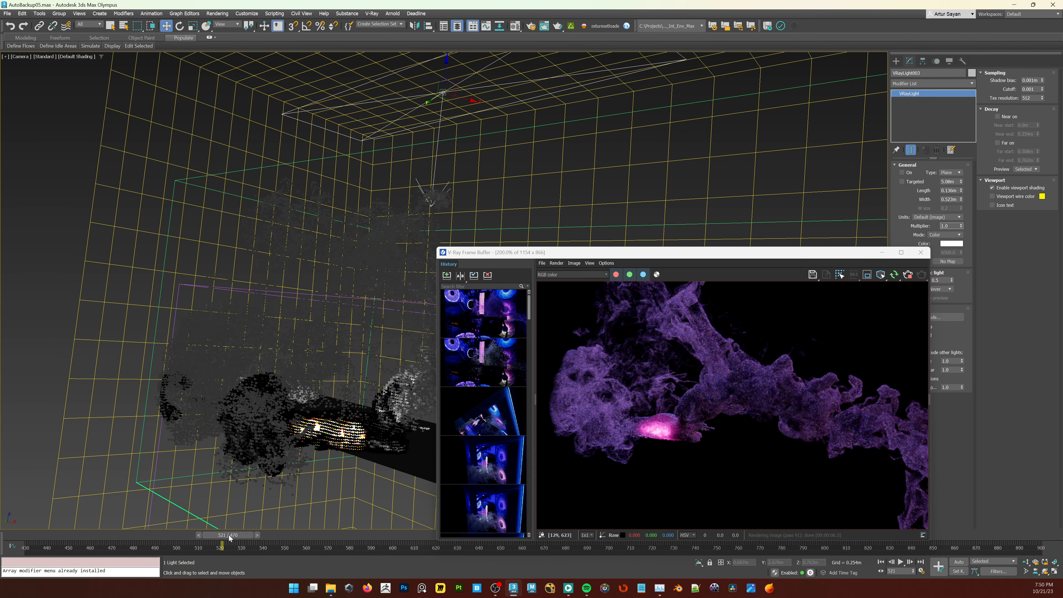
click(291, 536)
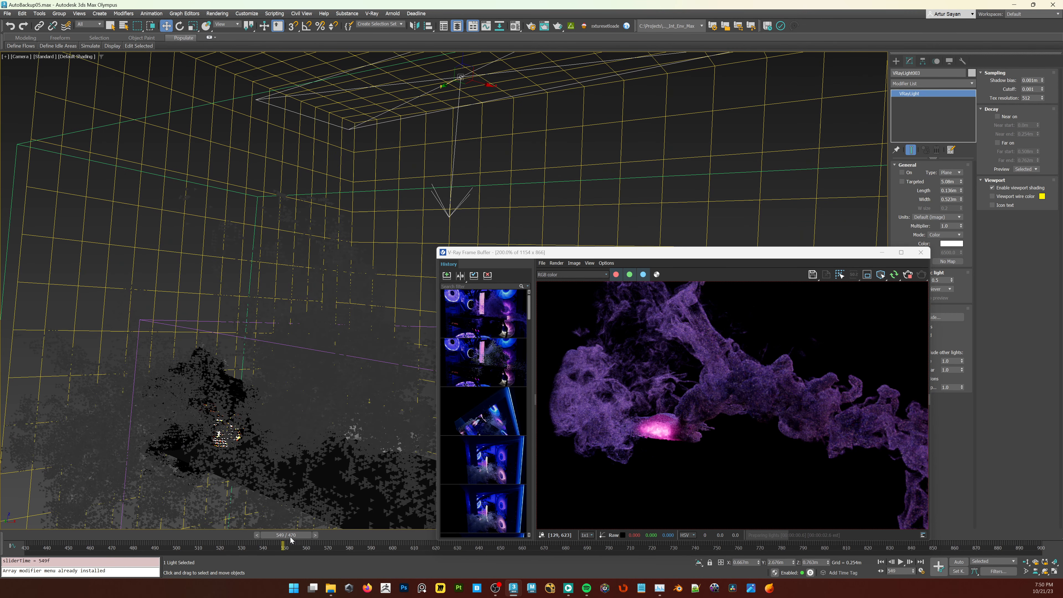
click(317, 537)
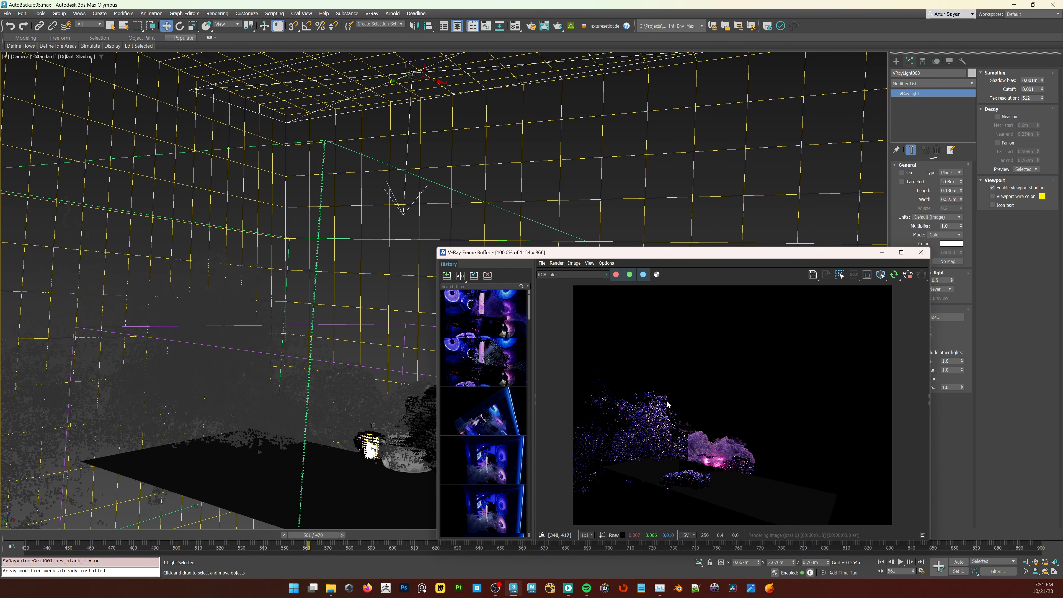
Step: Move the frame buffer clear of the light's settings and examine the rendered smoke and fire around the car up close
drag(731, 251, 580, 130)
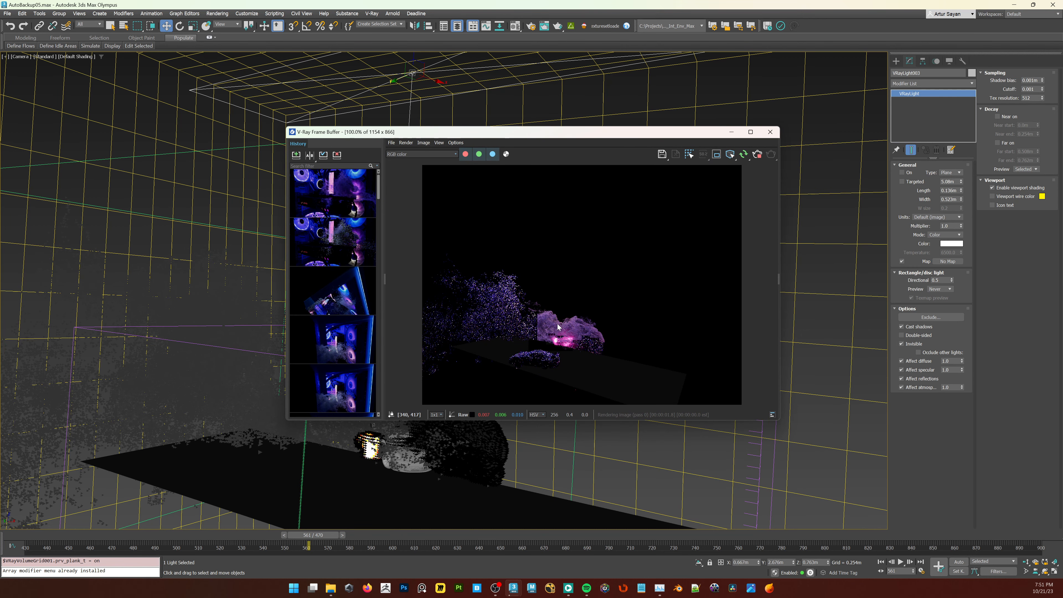
scroll(558, 324, up, 4)
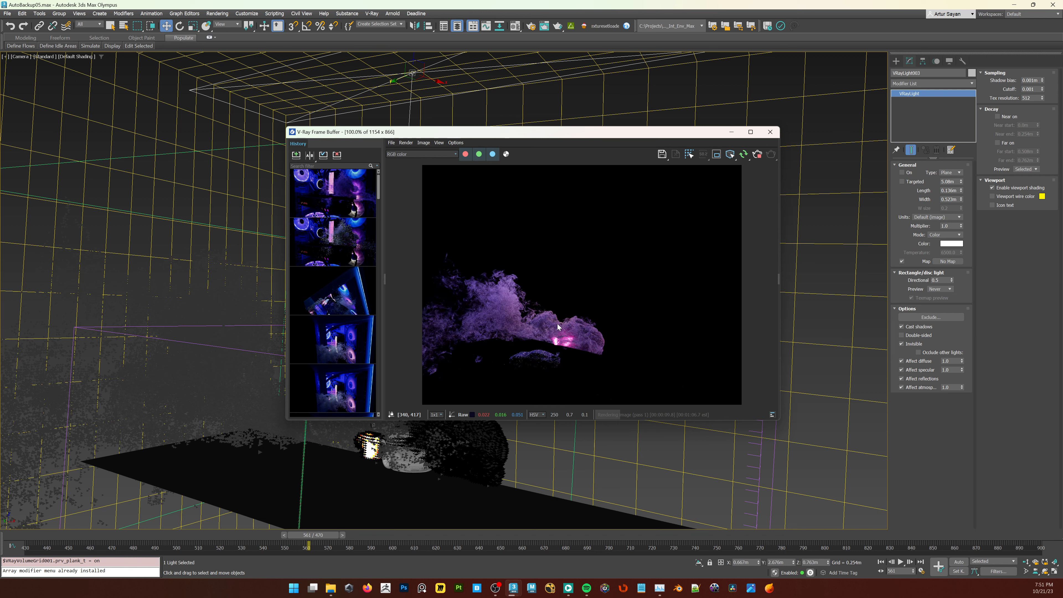
scroll(618, 289, down, 2)
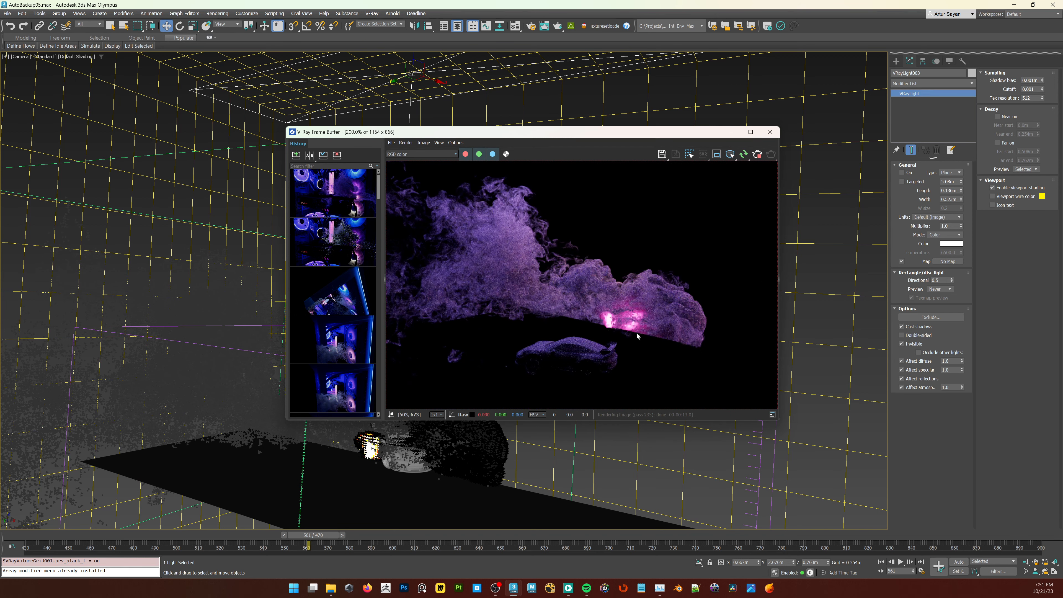
Step: Check the smoke render in the V-Ray frame buffer, move the buffer window aside and stop the rendering
middle_drag(565, 286, 569, 308)
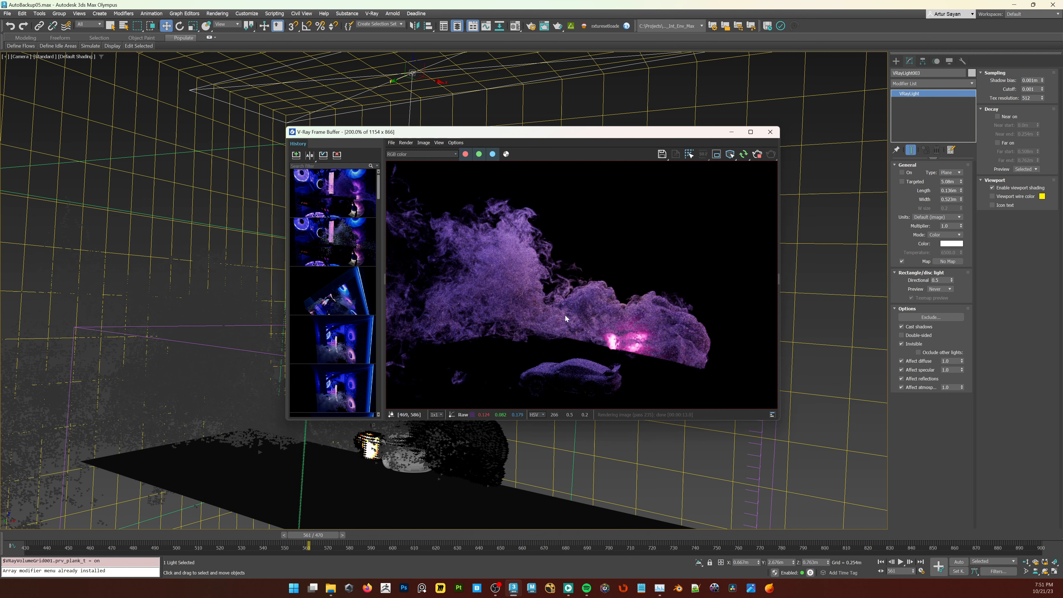
scroll(630, 338, down, 1)
scroll(642, 331, up, 1)
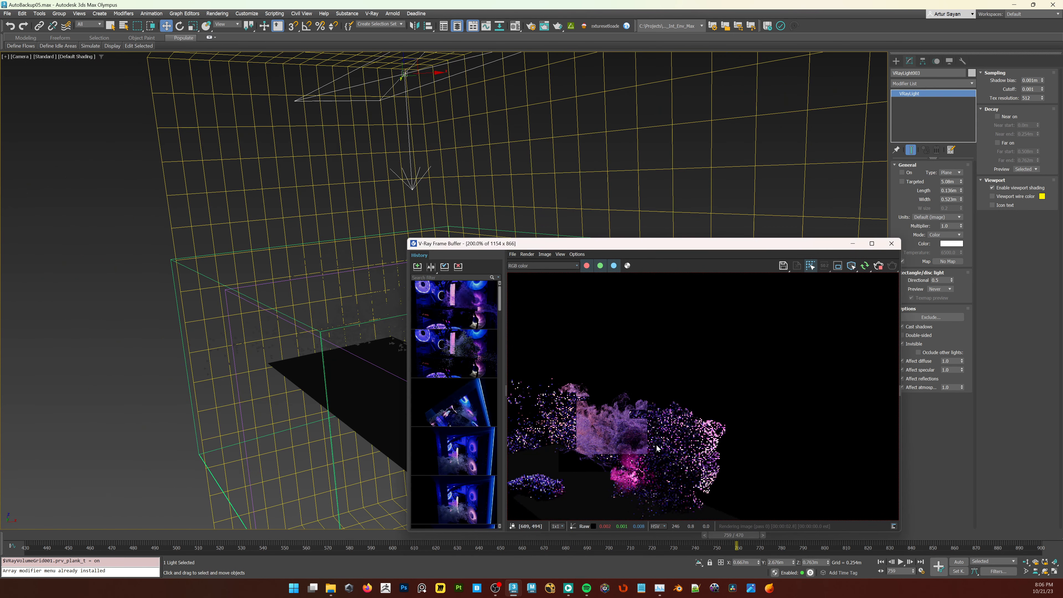
scroll(683, 453, up, 1)
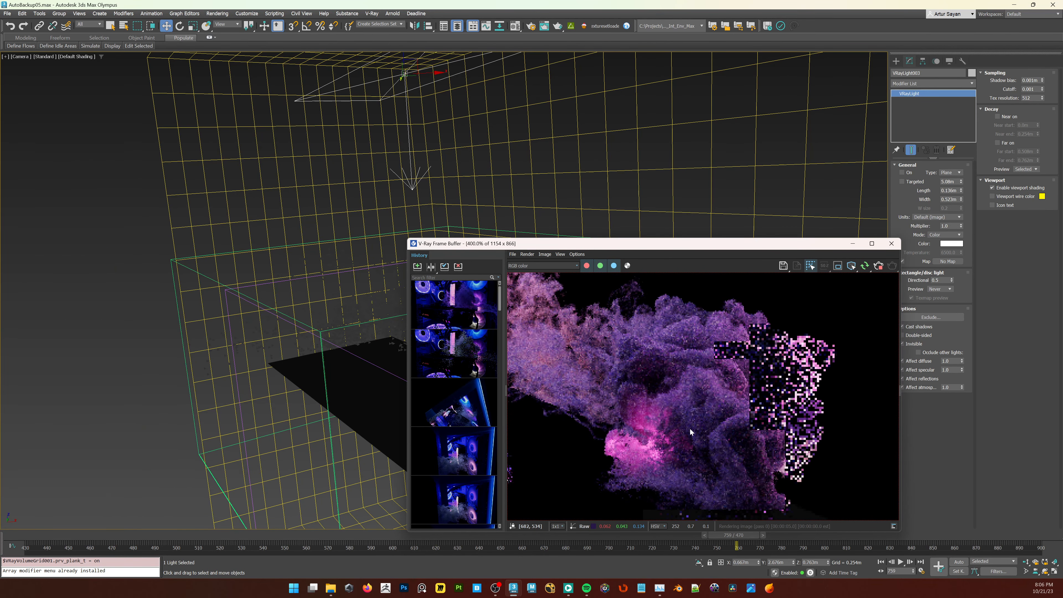
scroll(689, 429, down, 1)
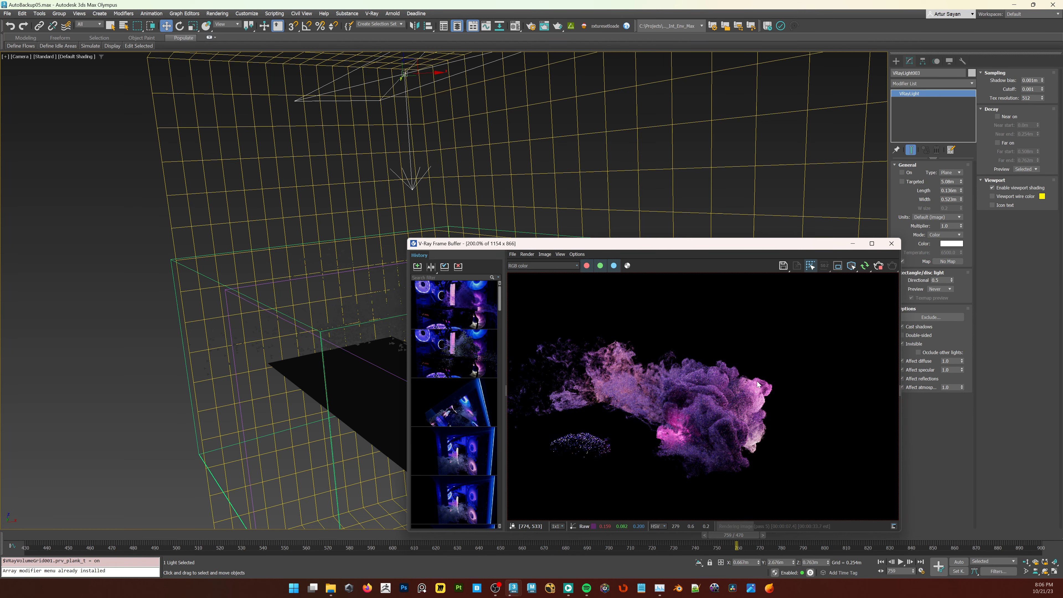
drag(743, 247, 384, 225)
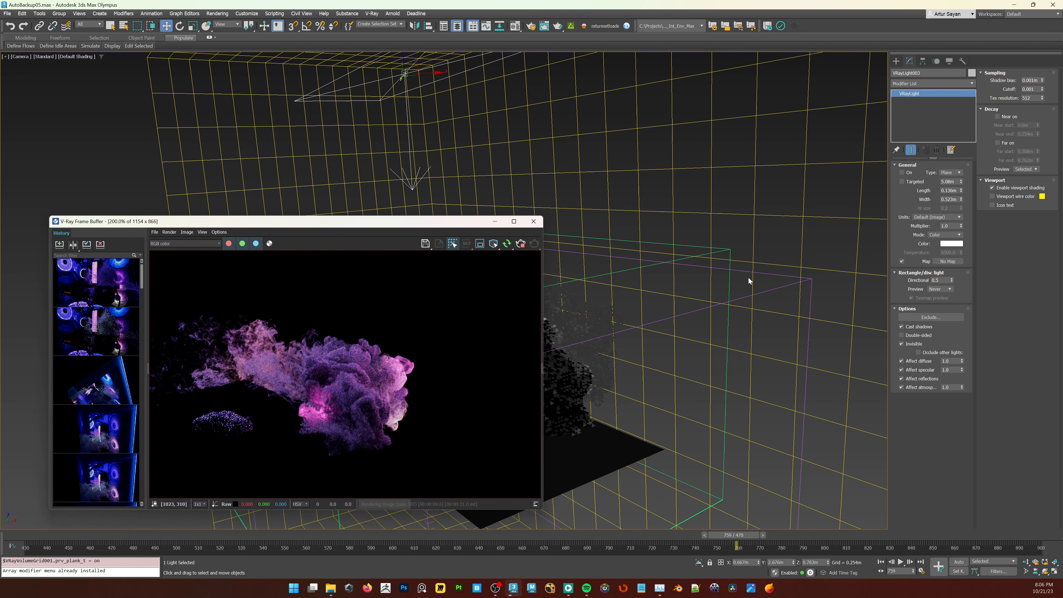
click(520, 244)
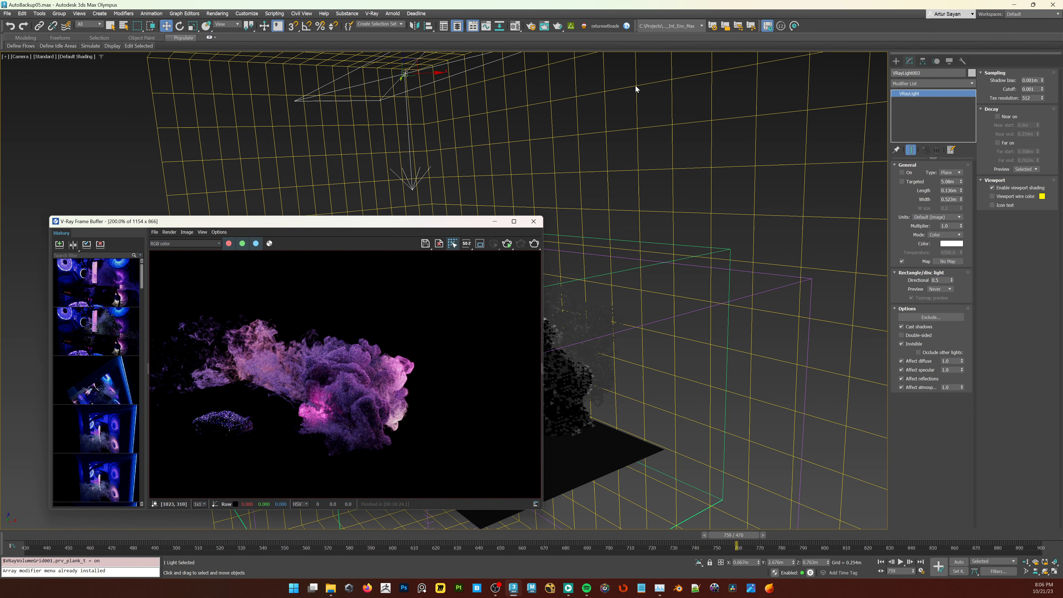
Step: Open the render elements settings in Render Setup and add a VRayLightSelect element
click(531, 28)
click(675, 222)
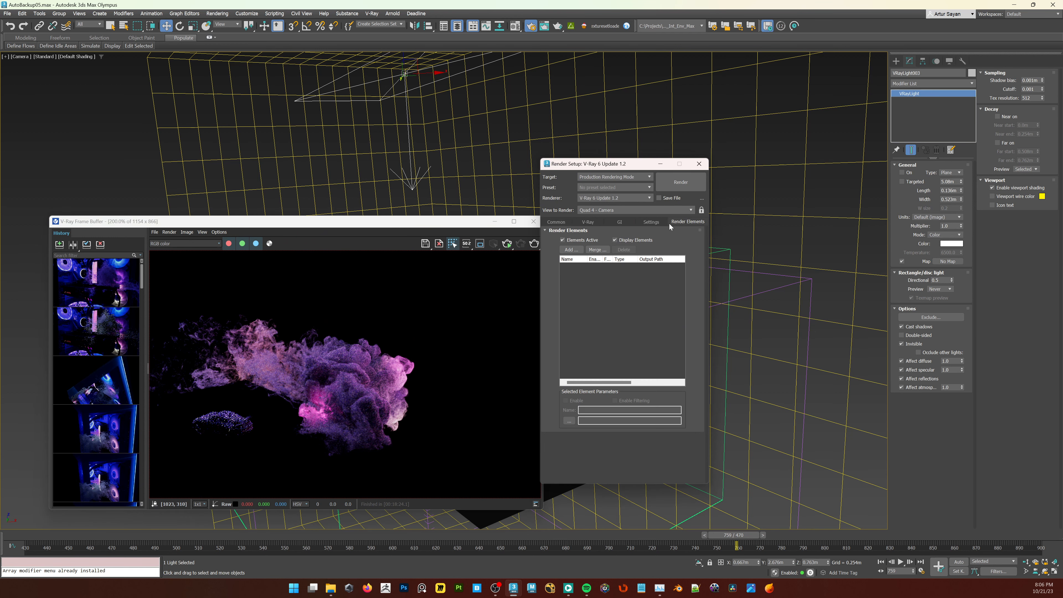
click(582, 250)
click(576, 359)
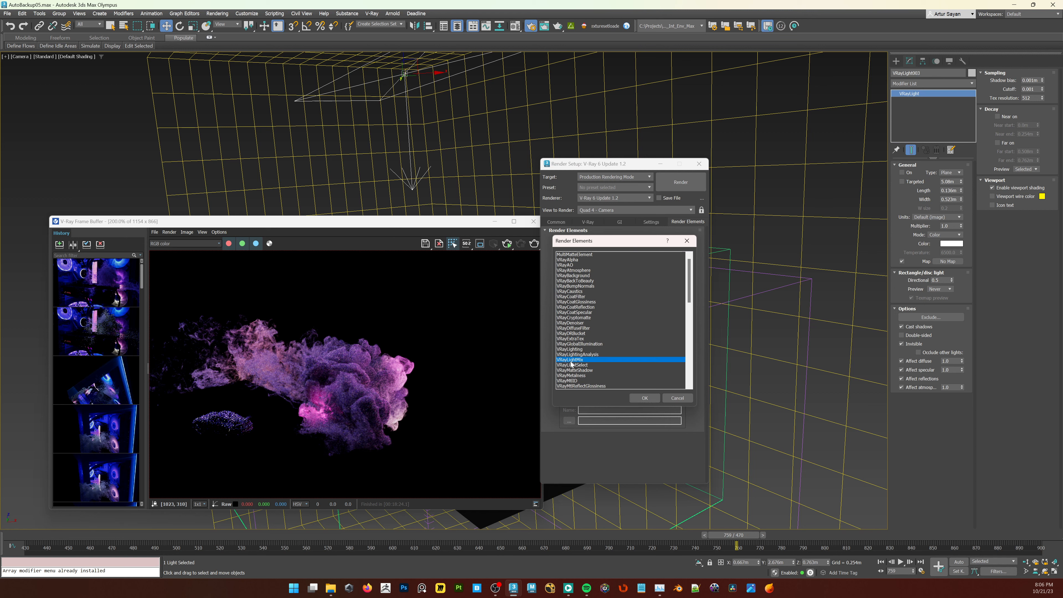
click(595, 365)
click(643, 398)
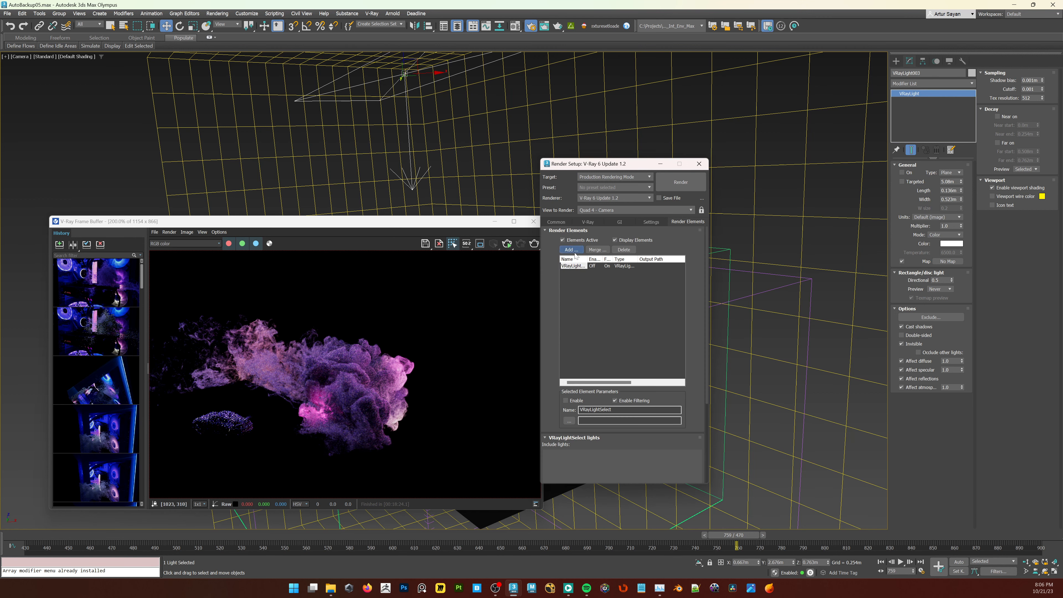
Step: Add two more VRayLightSelect render elements to the list
click(570, 249)
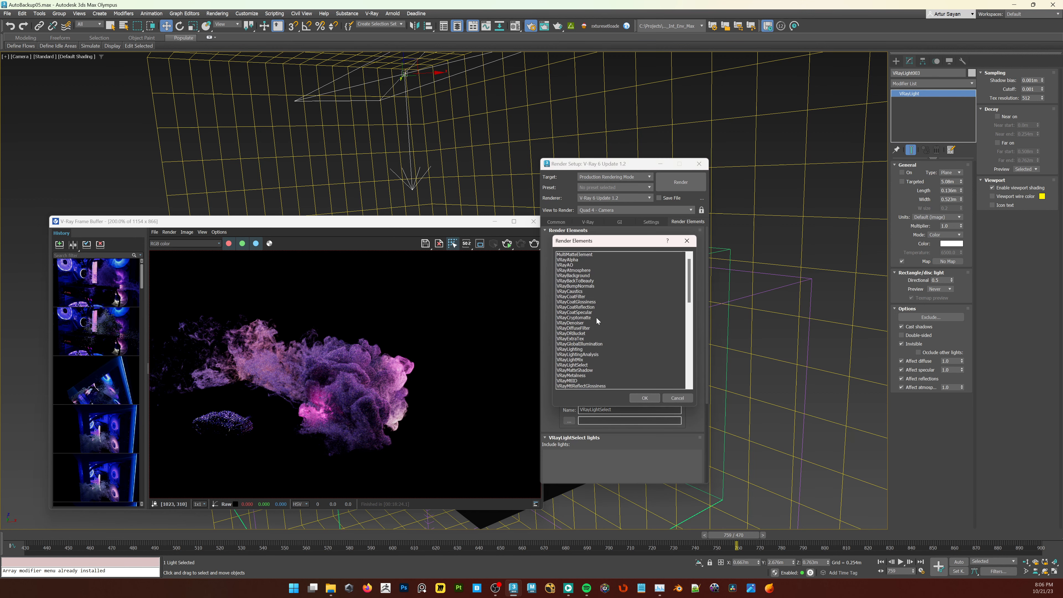
click(583, 366)
click(645, 398)
click(571, 252)
click(585, 365)
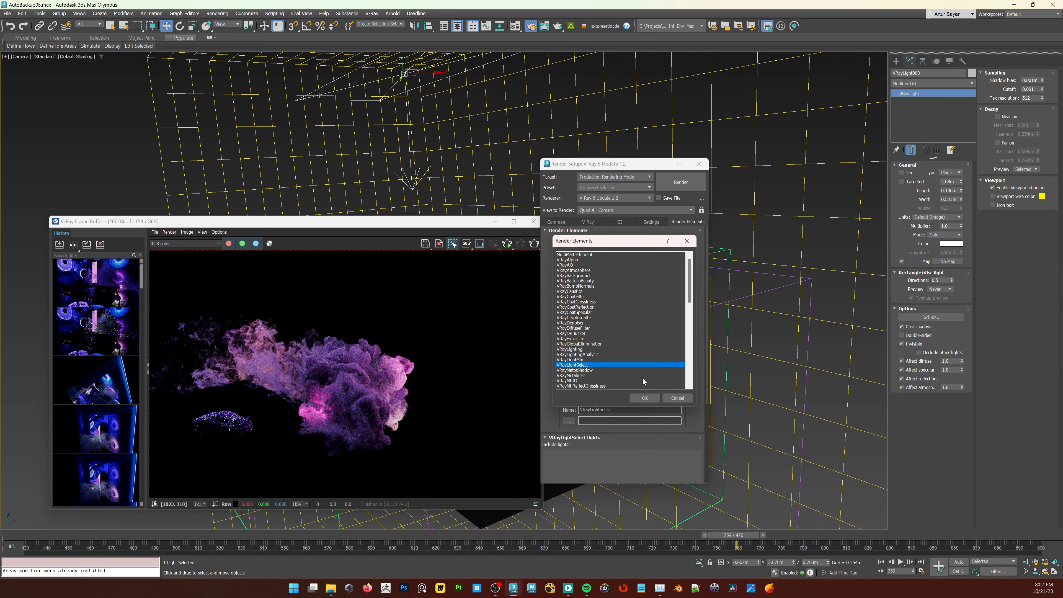
click(644, 398)
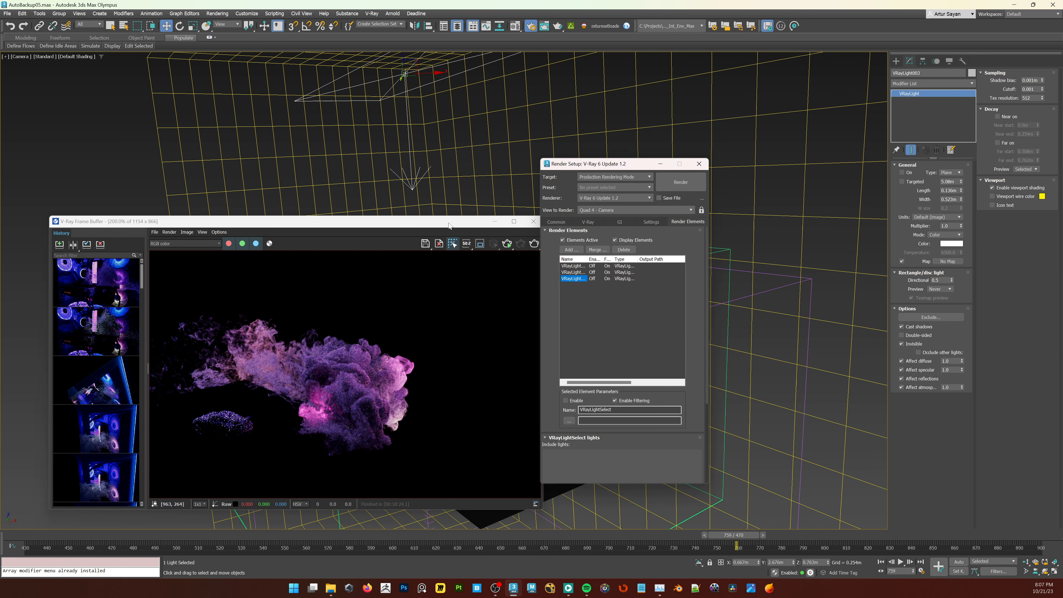
Step: Widen the element list's name column and rename the third VRayLightSelect element as L-top
drag(459, 221, 412, 247)
drag(588, 259, 610, 259)
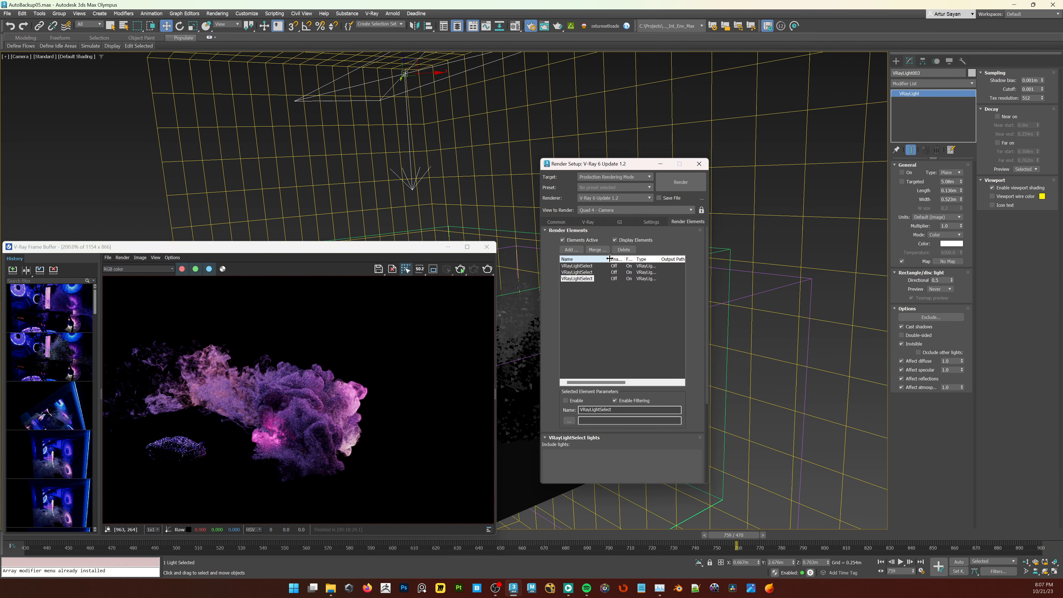
double_click(610, 410)
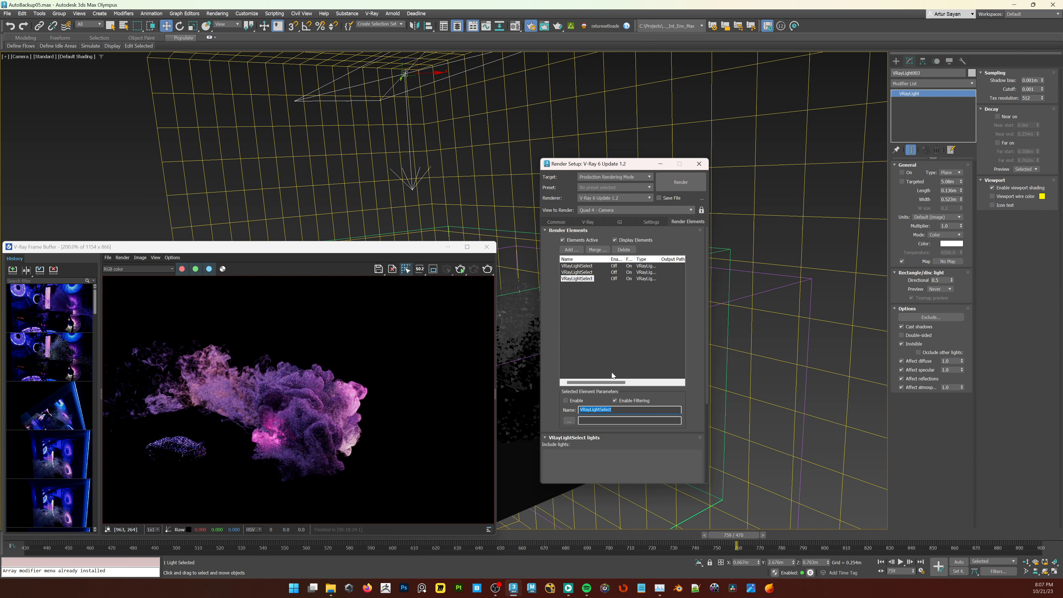
text(L-top)
scroll(613, 280, down, 2)
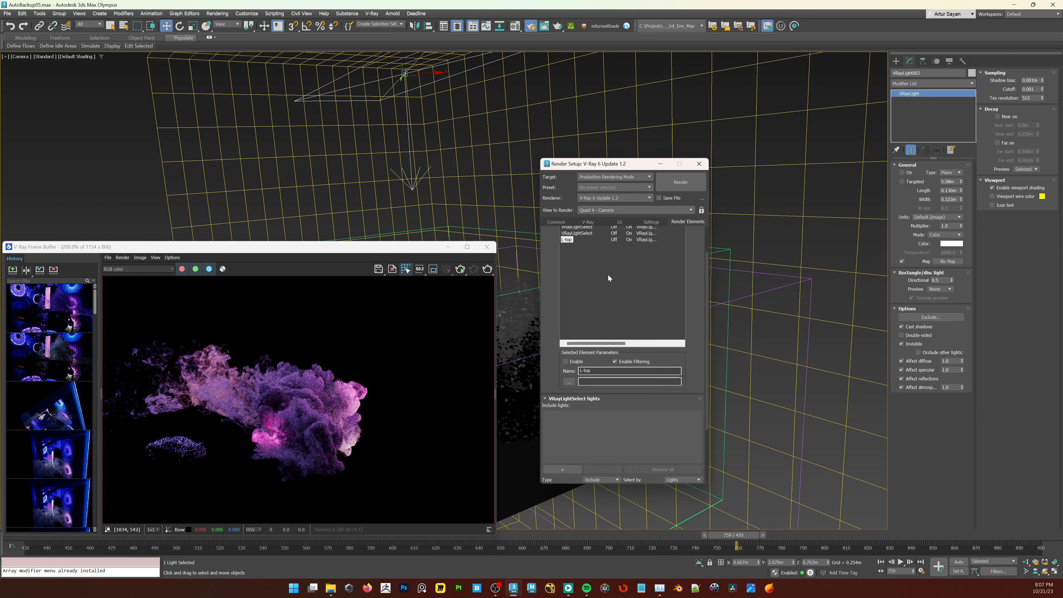
Step: Rename the second VRayLightSelect element as L_pc
click(577, 233)
double_click(599, 371)
text(L_pc)
scroll(613, 301, up, 2)
Step: Include the overhead light VRayLight003 in the L-top render element by picking it in the viewport
click(581, 267)
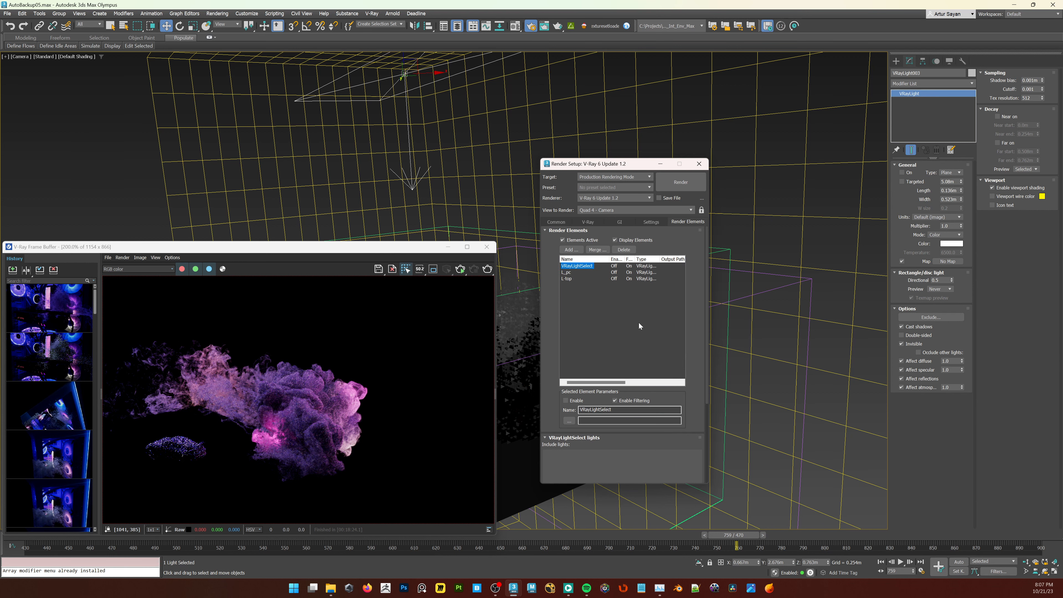
scroll(687, 340, down, 2)
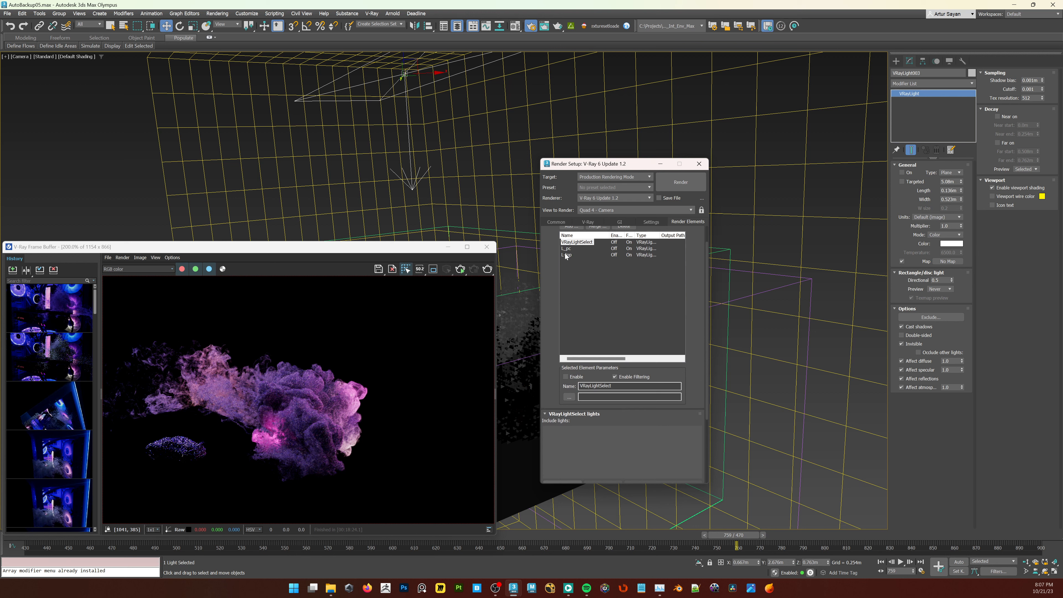
click(567, 255)
scroll(675, 363, down, 6)
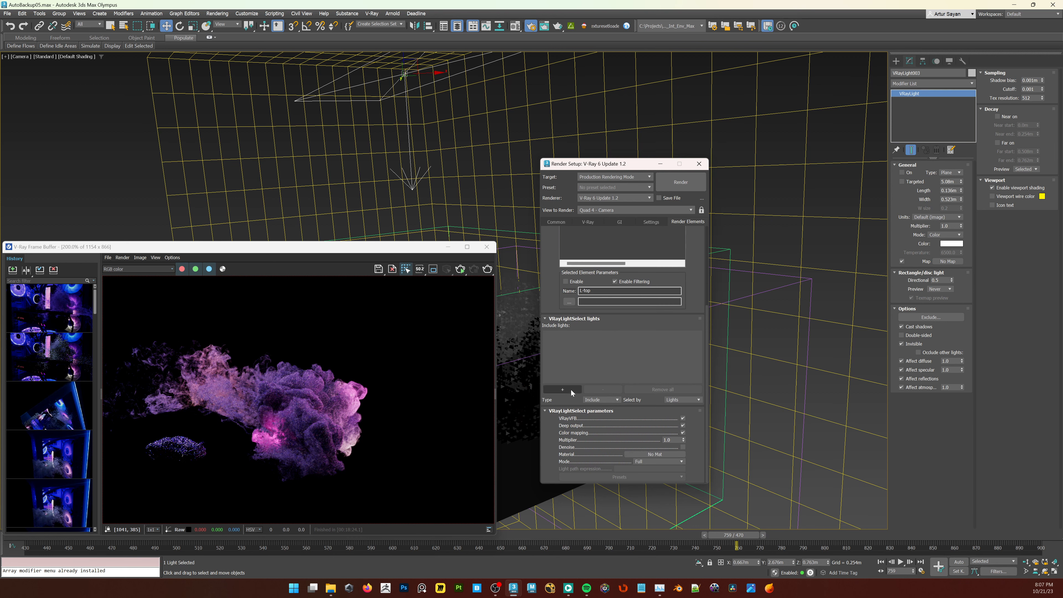
click(562, 390)
click(409, 148)
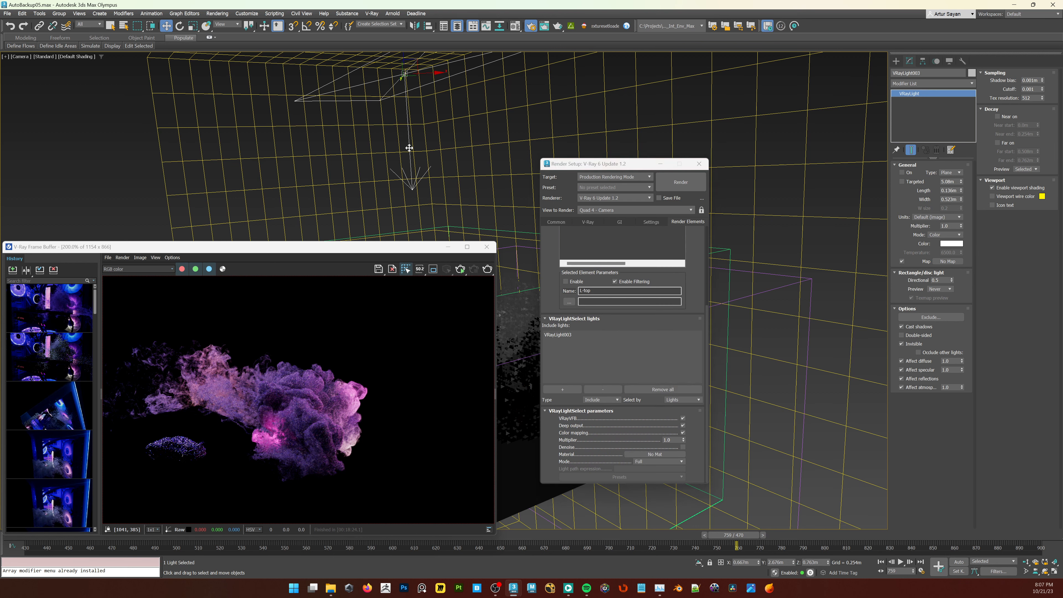
click(550, 259)
Step: Include VRayLight002 in the L_pc render element by picking it in the viewport
scroll(550, 259, up, 7)
click(566, 264)
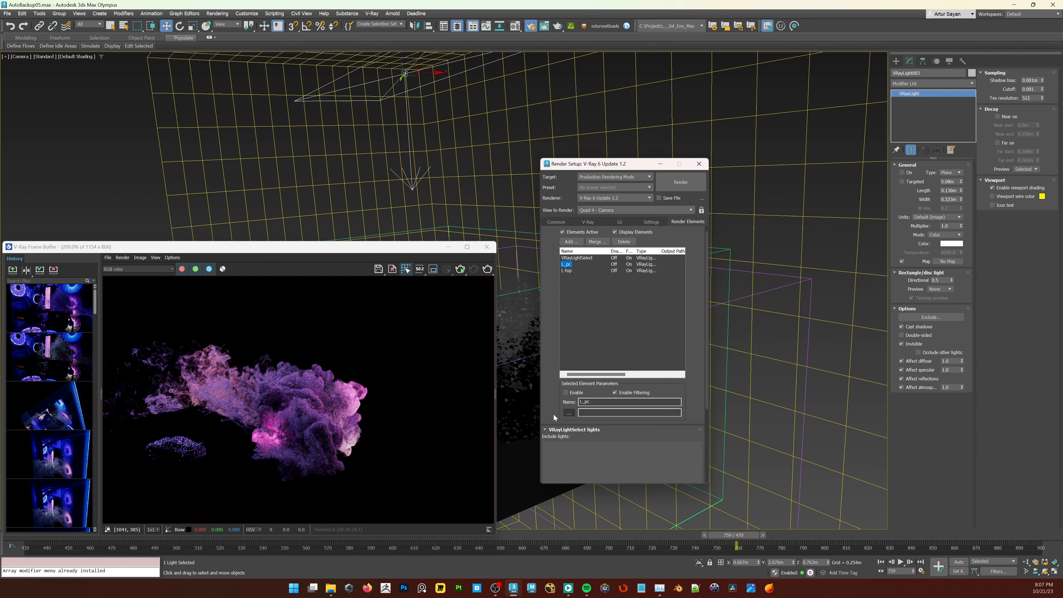
scroll(566, 415, down, 3)
click(563, 403)
click(804, 243)
scroll(613, 280, up, 5)
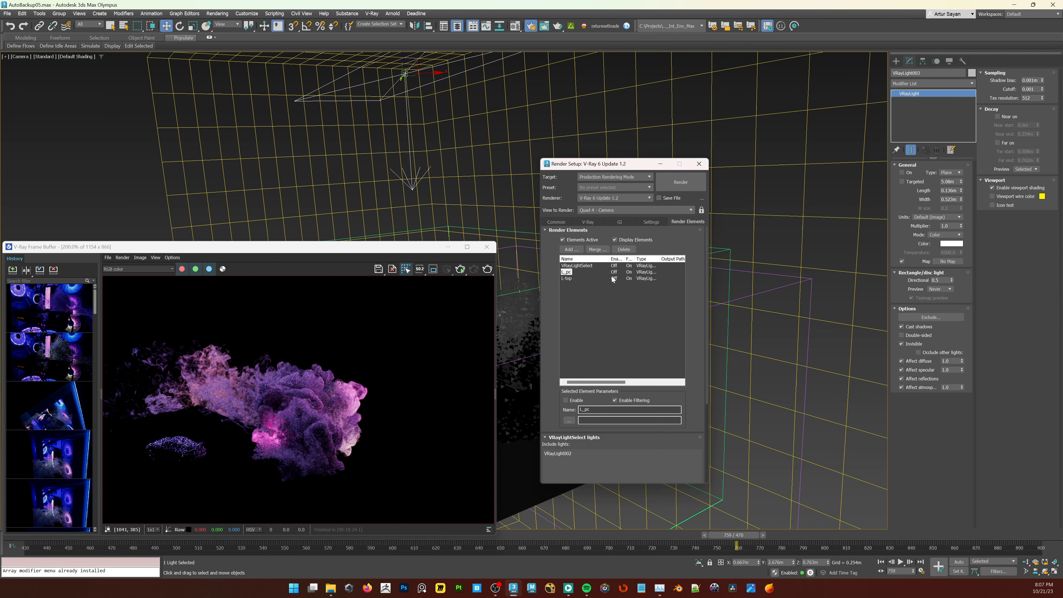
Step: Add a VRaySelfIllumination render element
click(572, 249)
scroll(565, 370, down, 1)
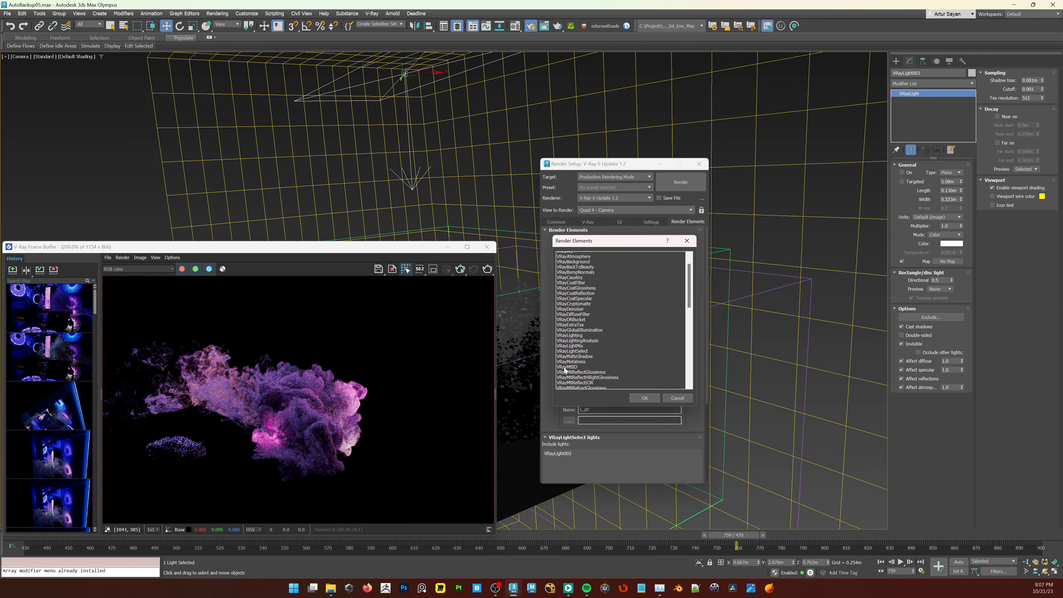
scroll(565, 369, down, 13)
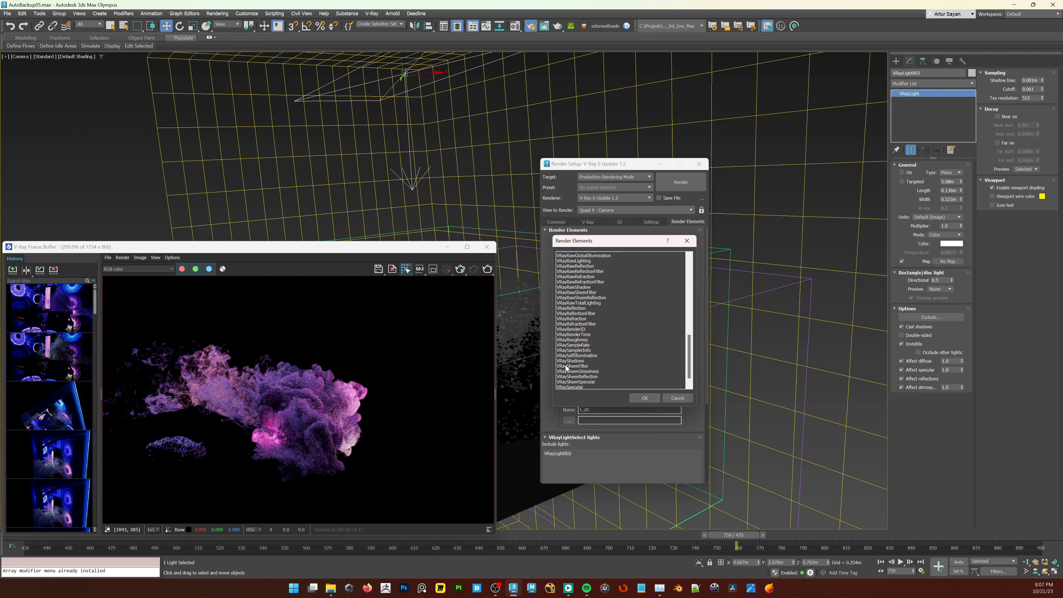
scroll(567, 368, down, 3)
click(575, 307)
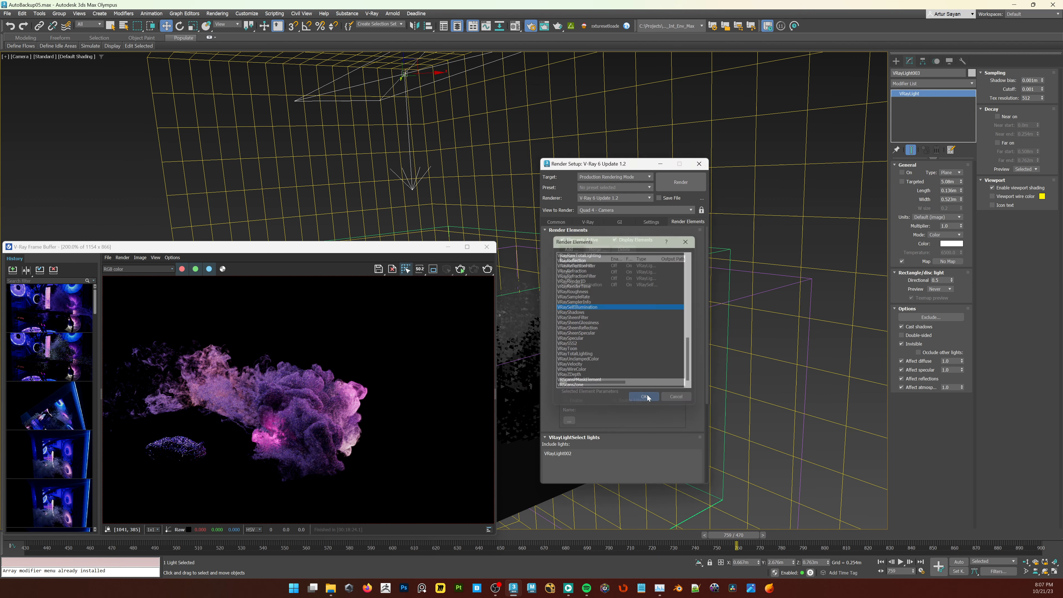
click(645, 397)
Step: Add a VRayAtmosphere render element
click(571, 251)
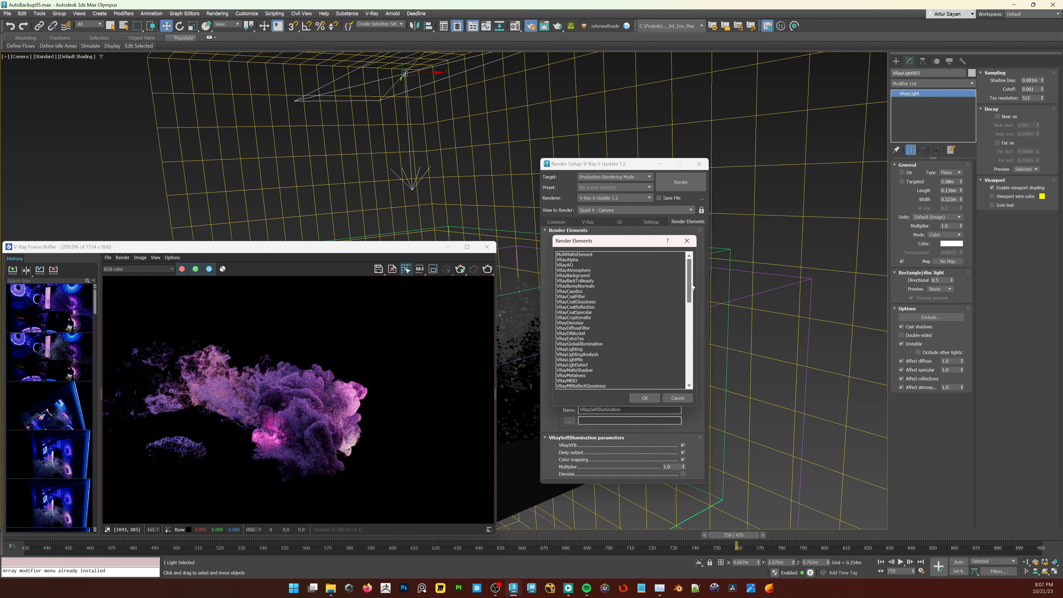
click(601, 270)
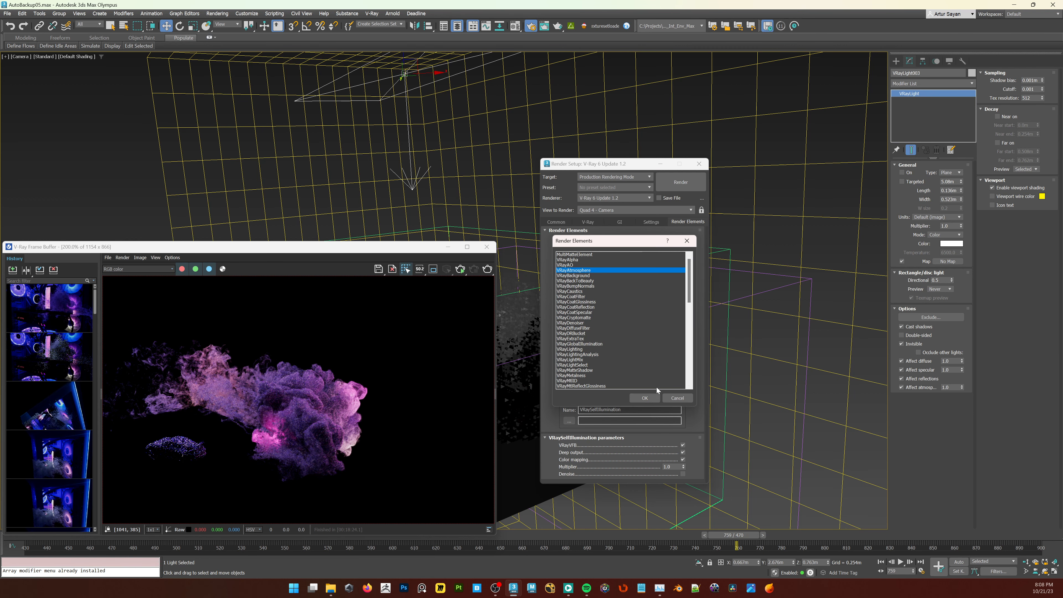
click(647, 397)
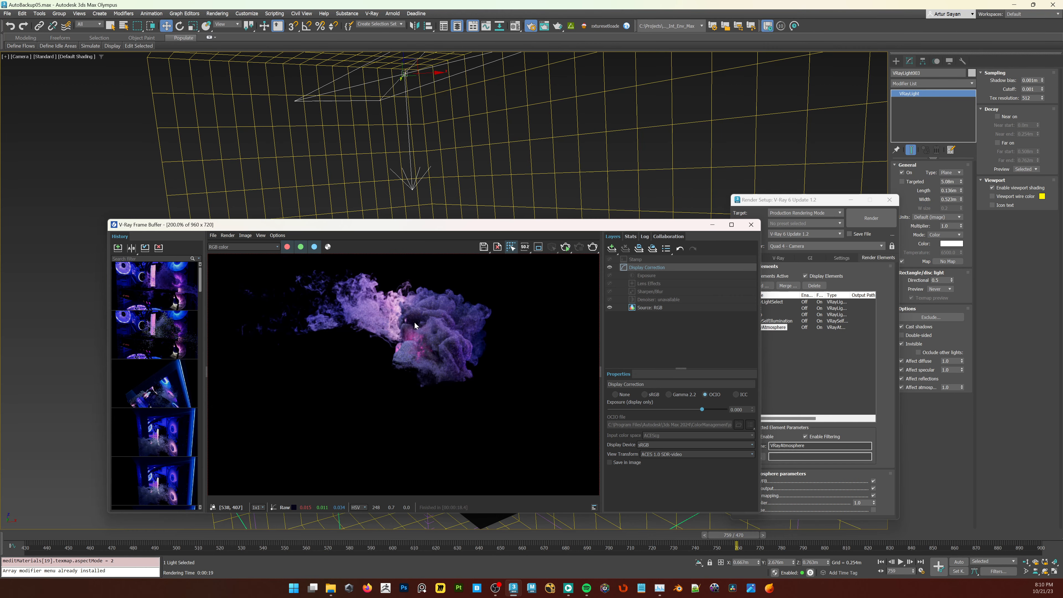
Step: Reposition the frame buffer and view the L_pc and L-top light passes of the smoke render
drag(524, 227, 685, 144)
click(399, 162)
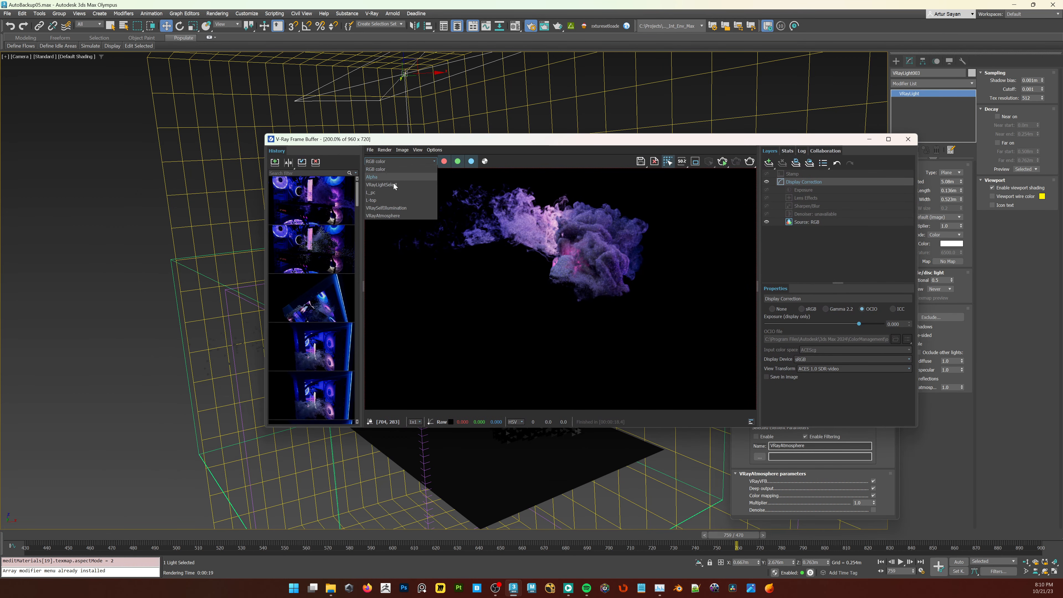
click(388, 192)
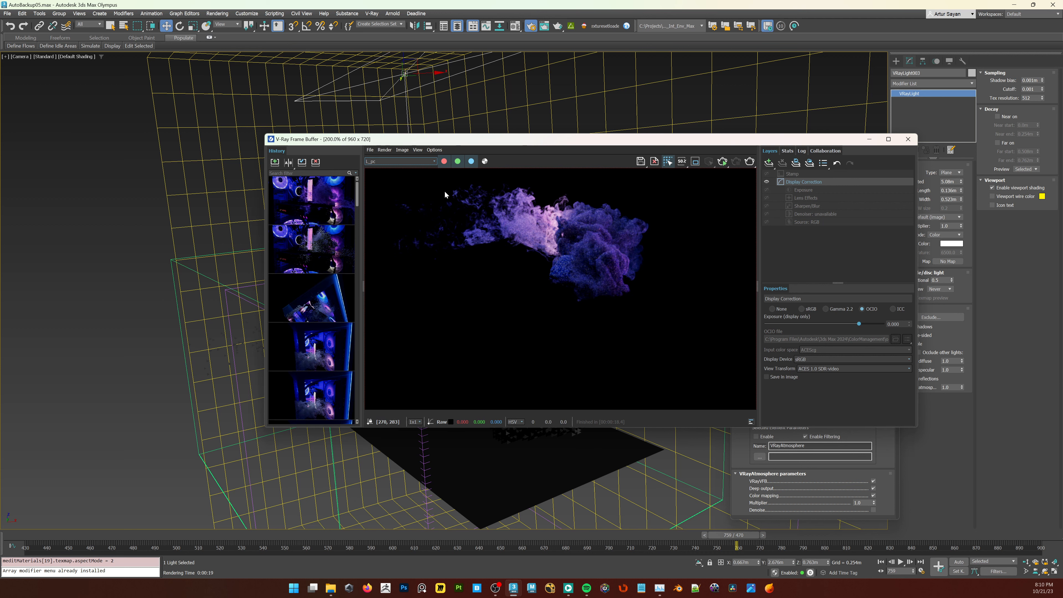
click(413, 161)
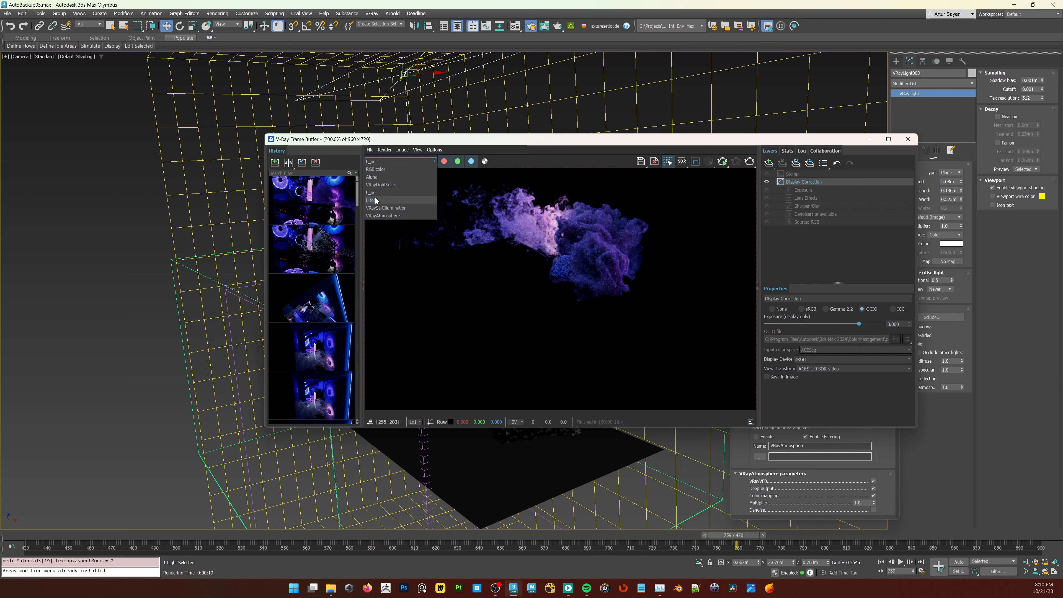
click(402, 201)
scroll(577, 256, up, 2)
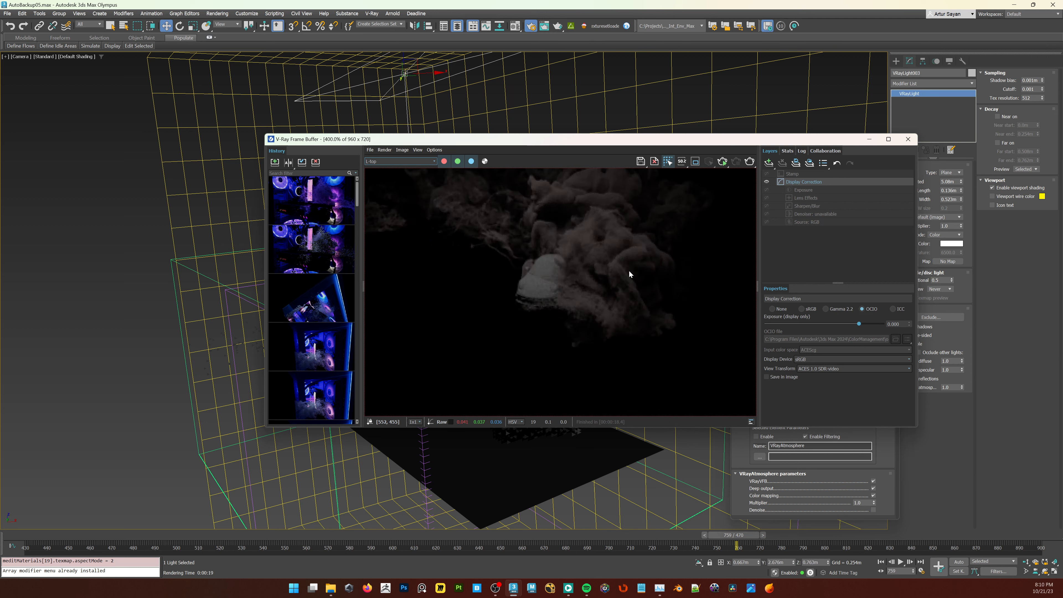
Step: Examine the VRaySelfIllumination pass and return the frame buffer display to RGB color
click(406, 162)
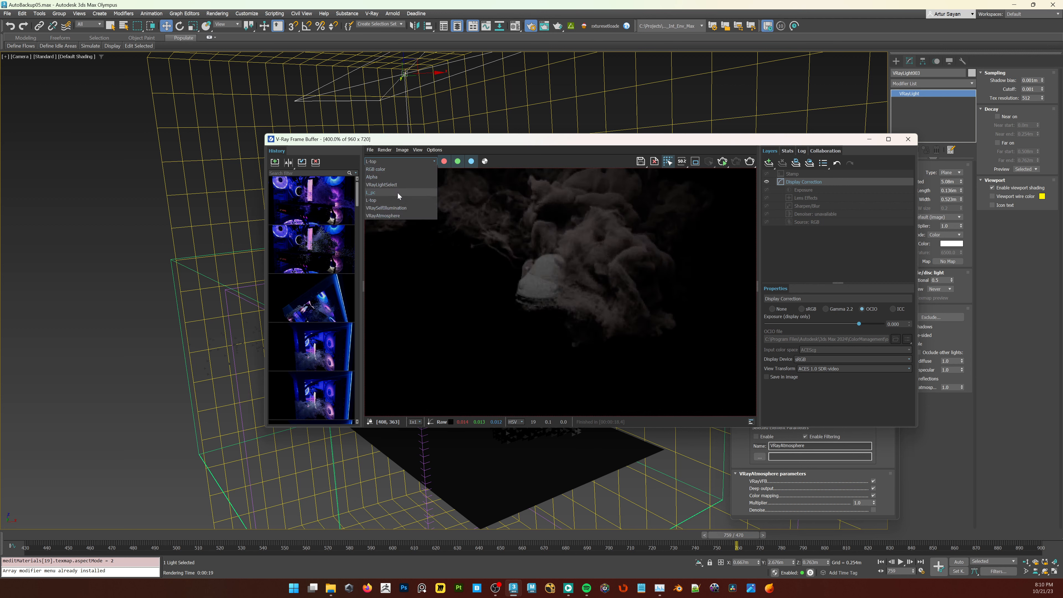
click(391, 208)
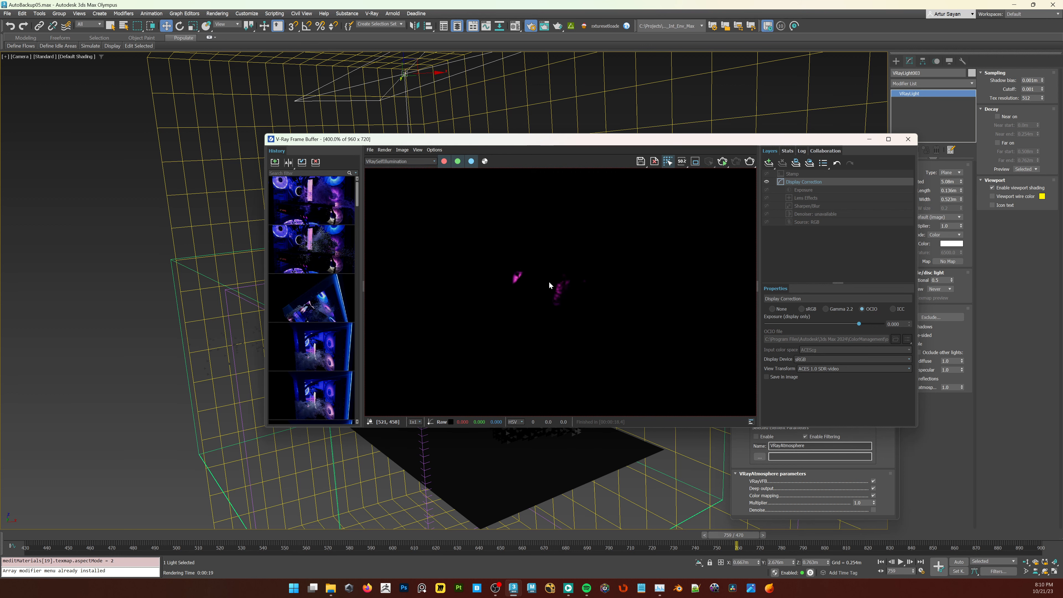
scroll(546, 279, up, 2)
scroll(485, 259, down, 1)
click(412, 158)
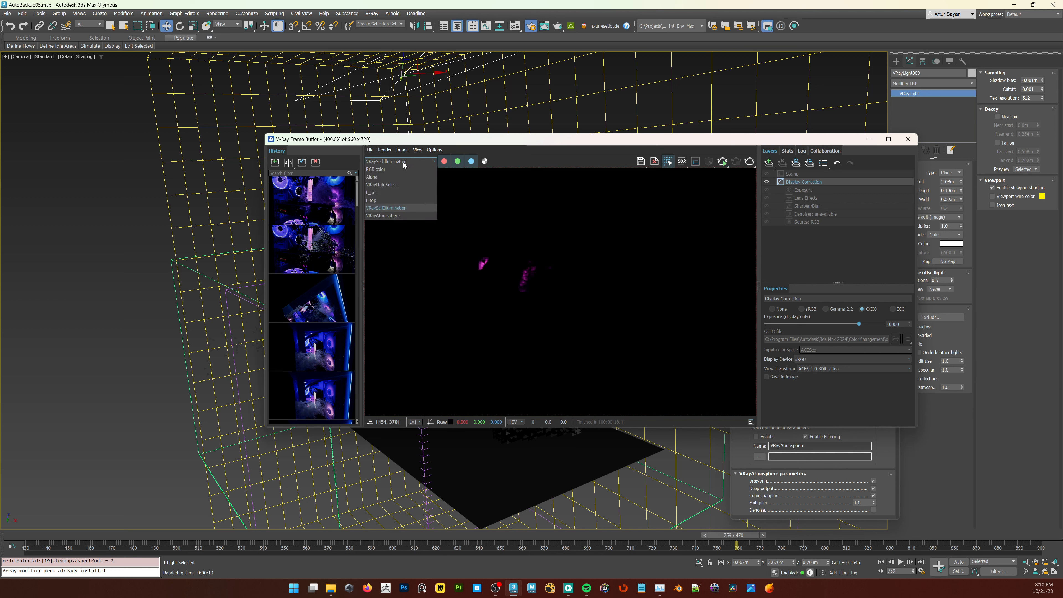
click(403, 162)
click(400, 163)
click(400, 169)
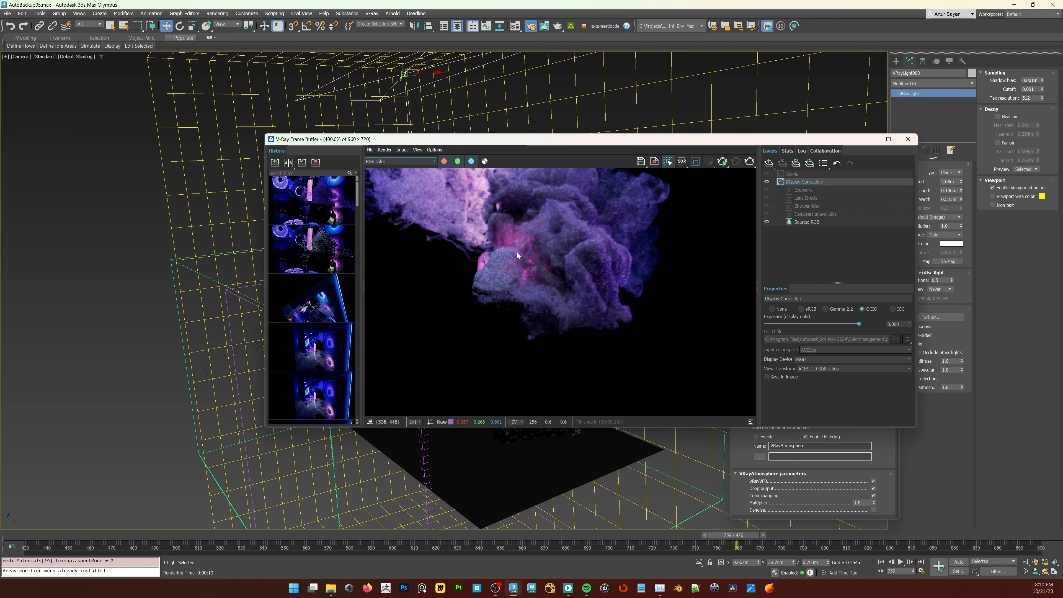
Step: Examine the VRayAtmosphere pass of the smoke render and return the frame buffer display to RGB color
middle_drag(517, 253, 509, 284)
click(404, 163)
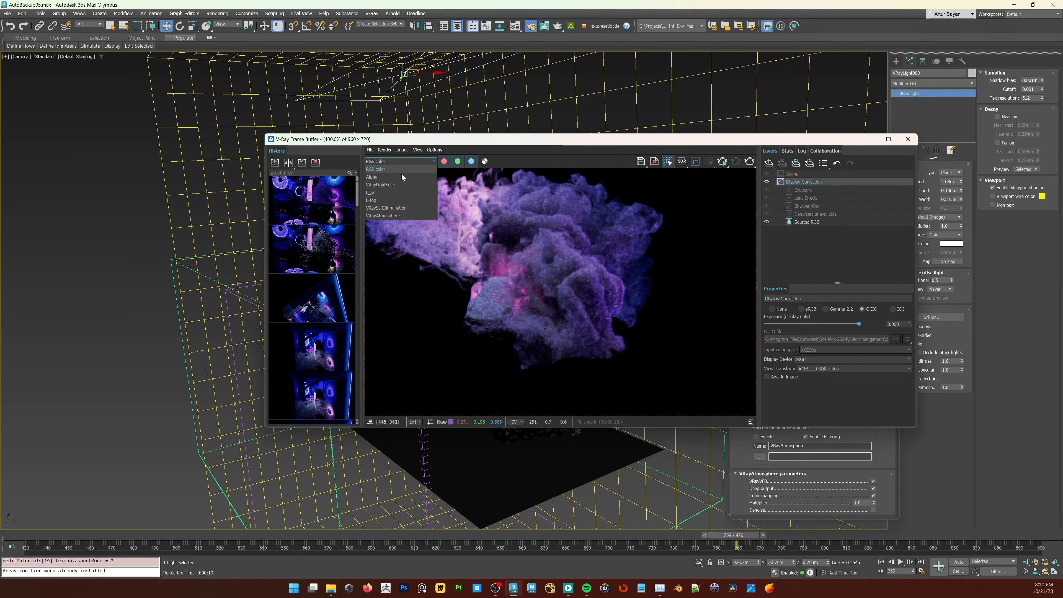
click(392, 215)
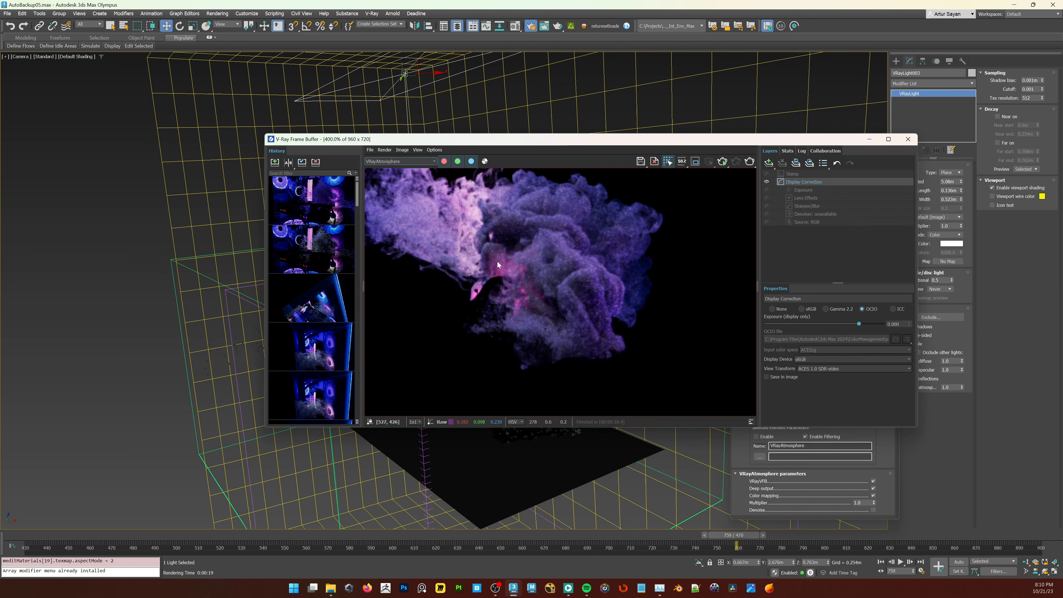
drag(500, 143, 419, 336)
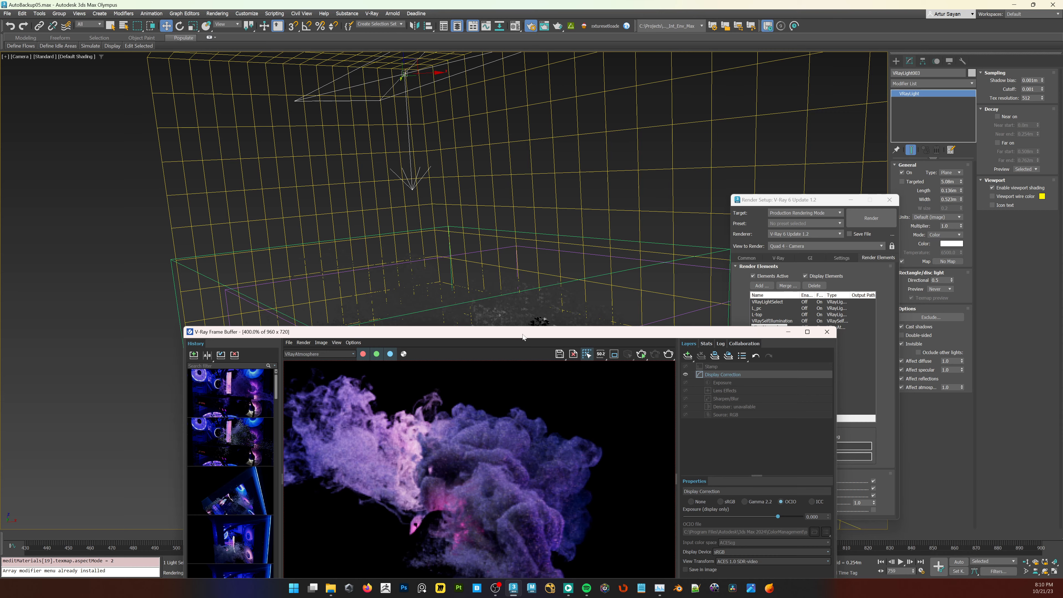
drag(523, 337, 528, 265)
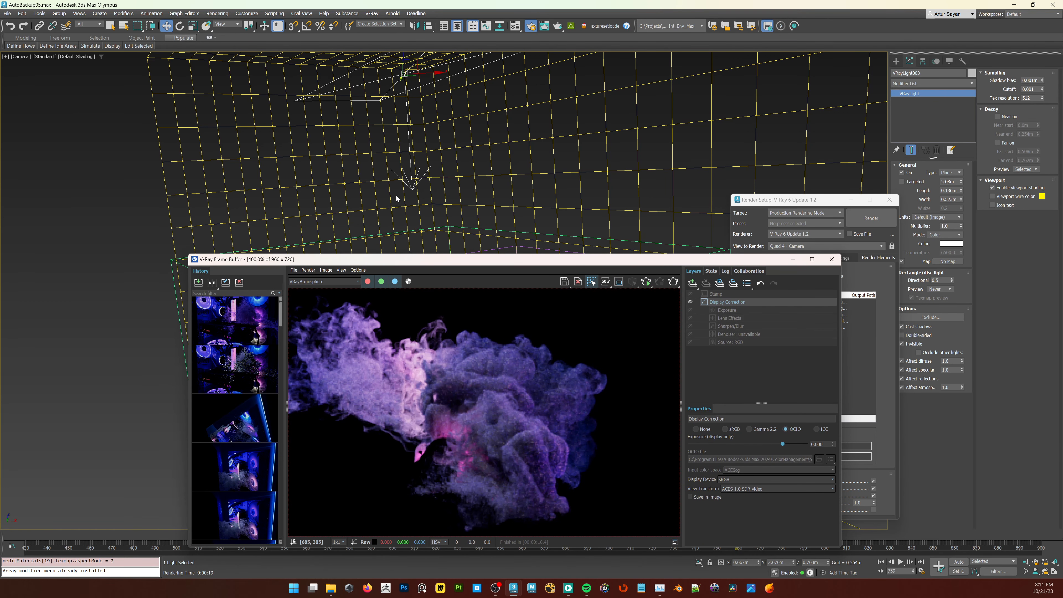
click(338, 280)
click(325, 287)
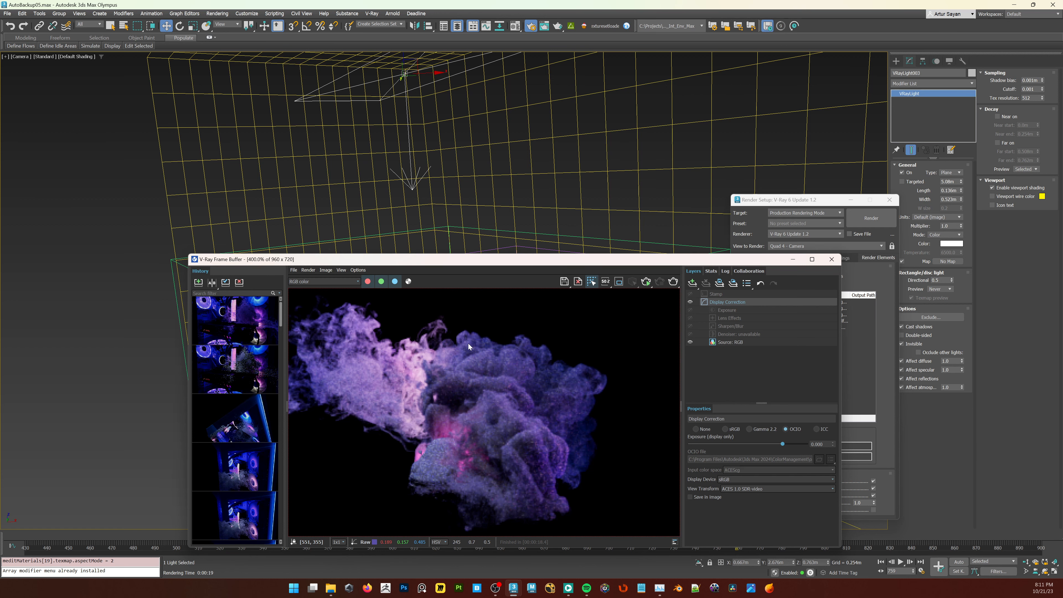
Step: Examine the full smoke render in the alpha channel and select the dark ground plane in the viewport
middle_drag(485, 371, 501, 357)
scroll(503, 356, down, 2)
drag(533, 265, 569, 256)
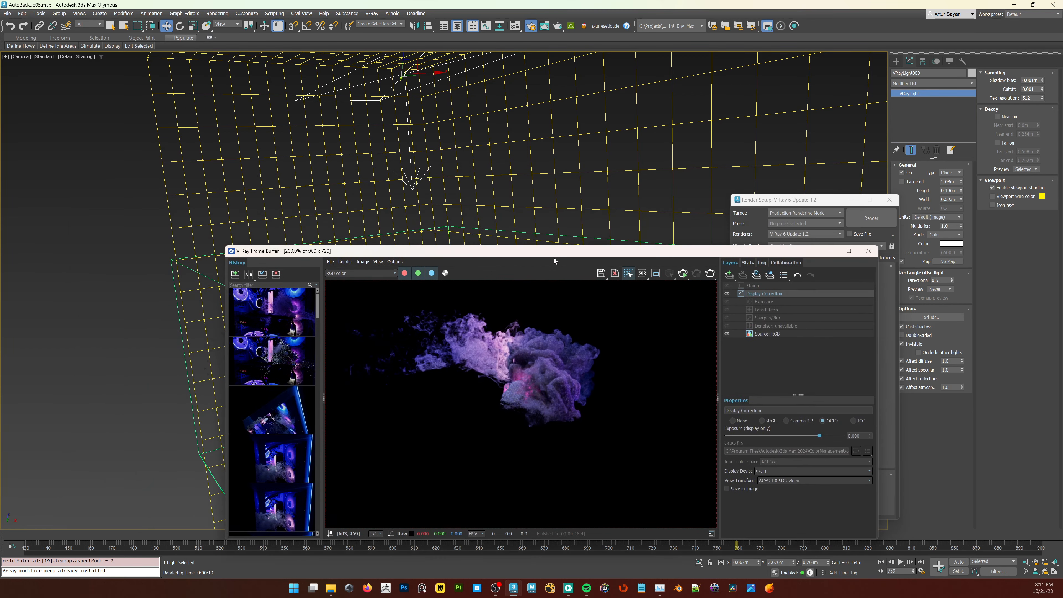
click(450, 274)
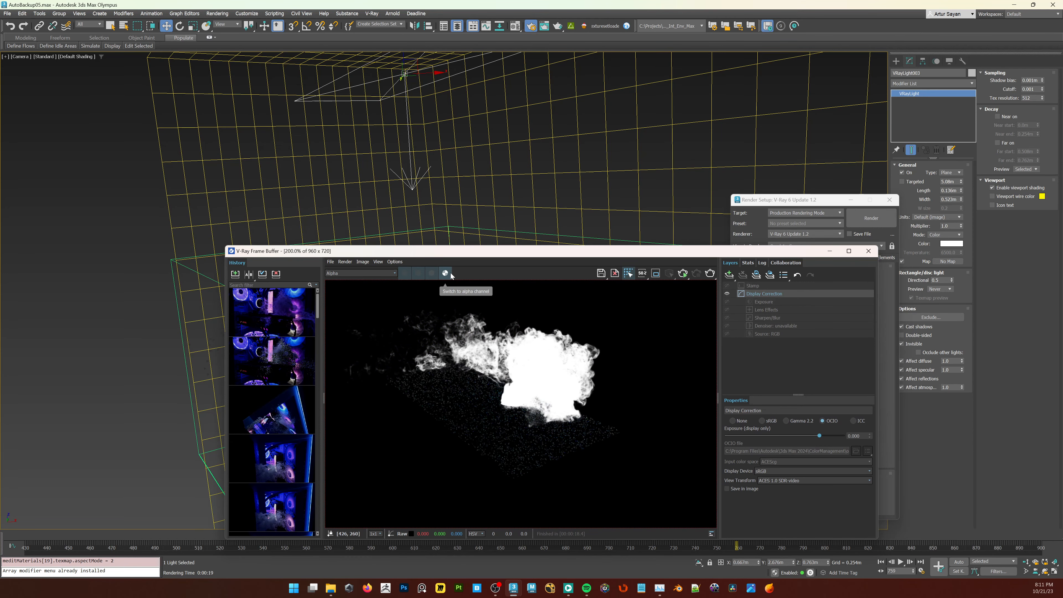
drag(479, 257, 475, 391)
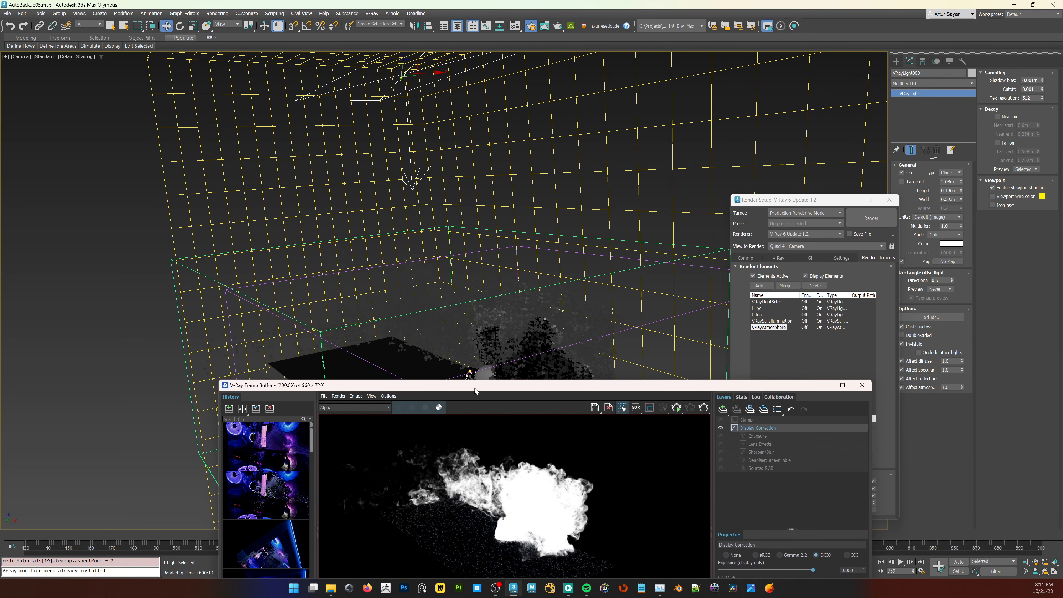
click(294, 364)
drag(394, 386, 498, 59)
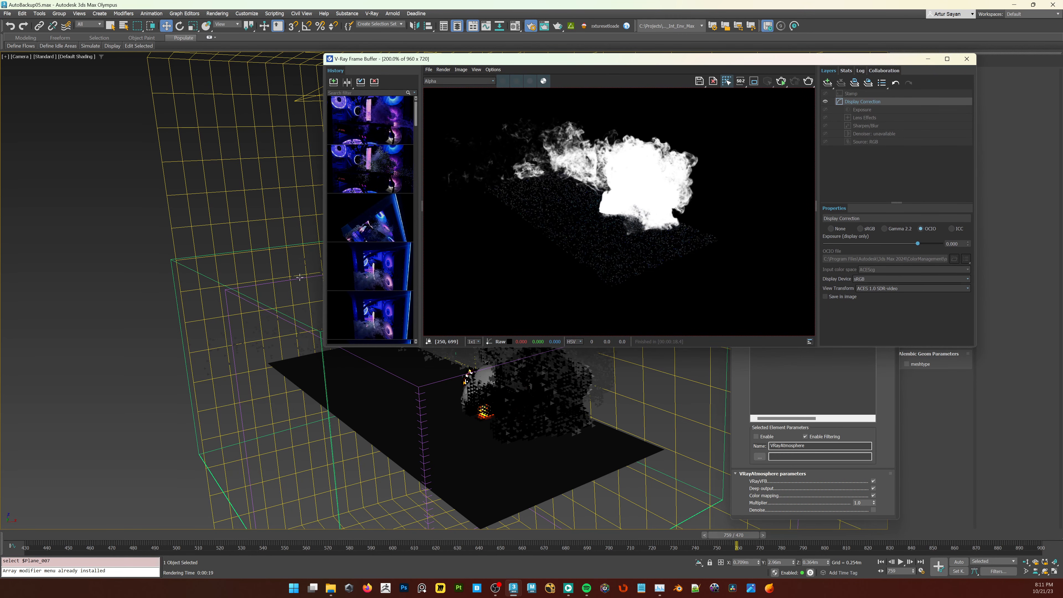
click(233, 290)
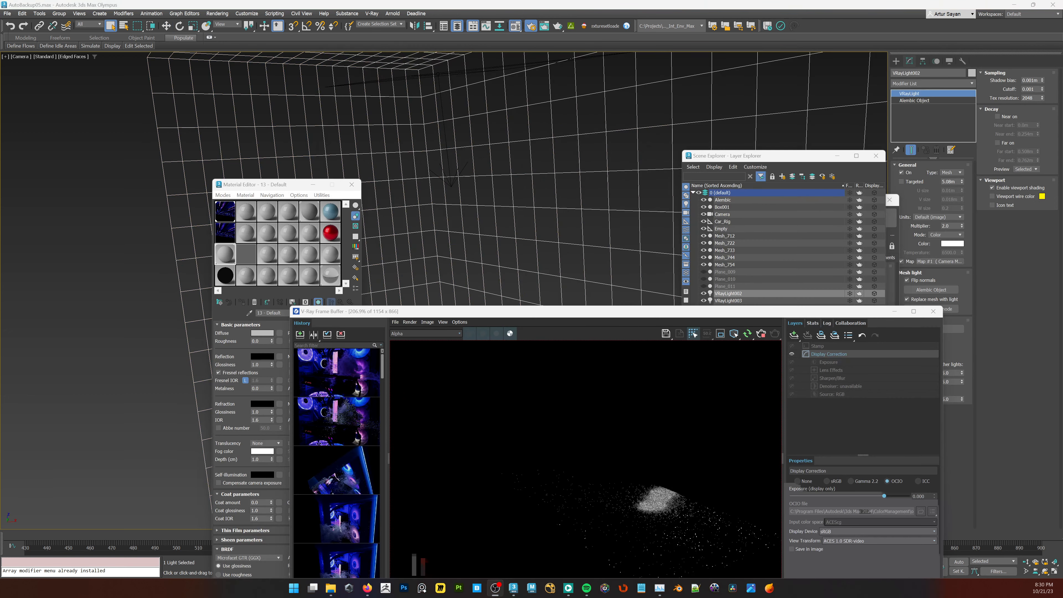
Step: Select the Box001 ground object beneath the car and open its V-Ray object properties
drag(624, 316, 461, 472)
click(422, 396)
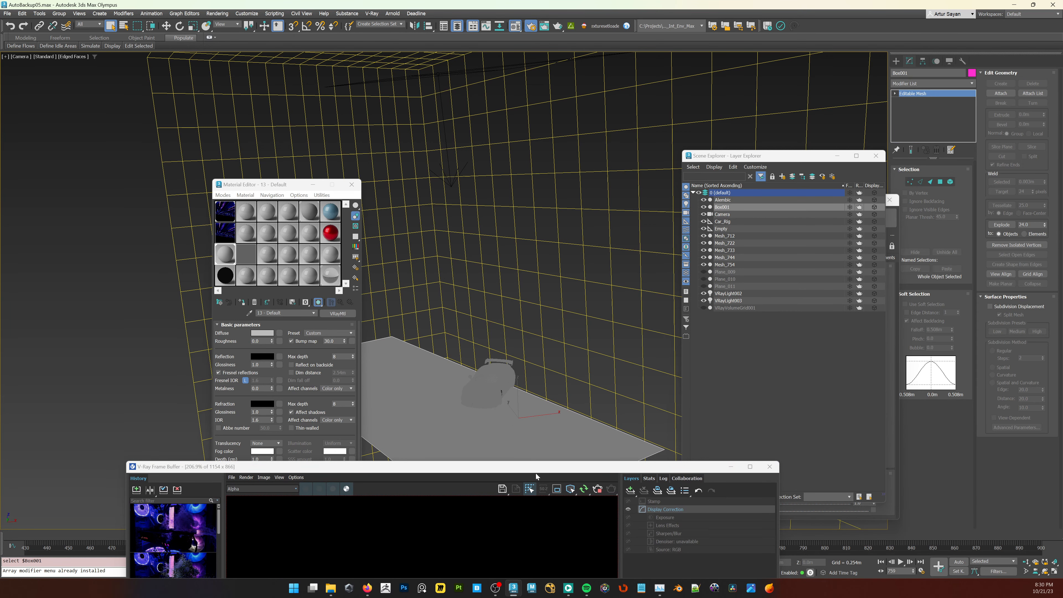
drag(537, 474, 540, 510)
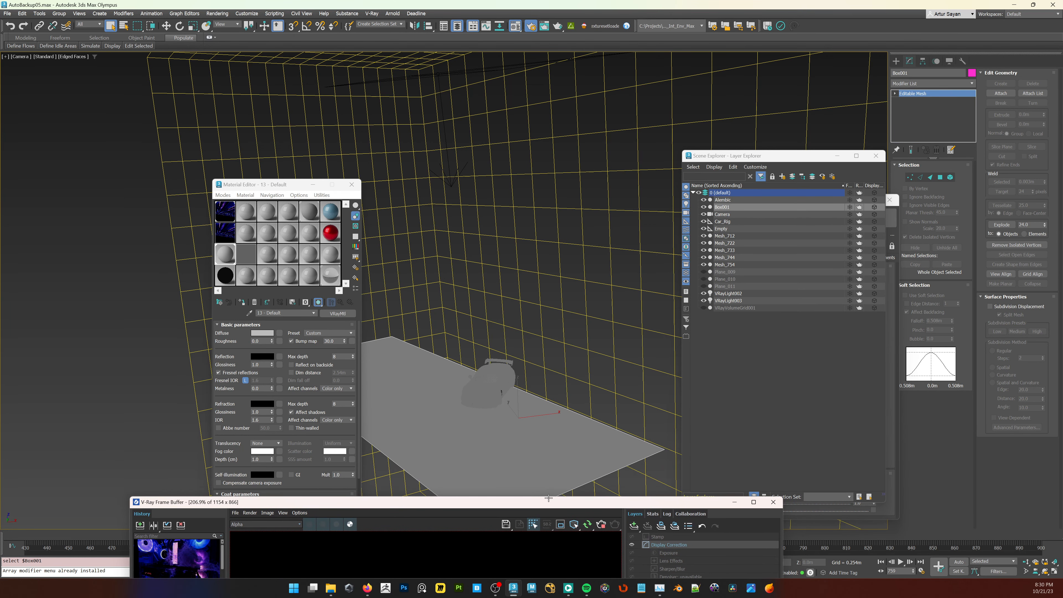
drag(600, 502, 392, 90)
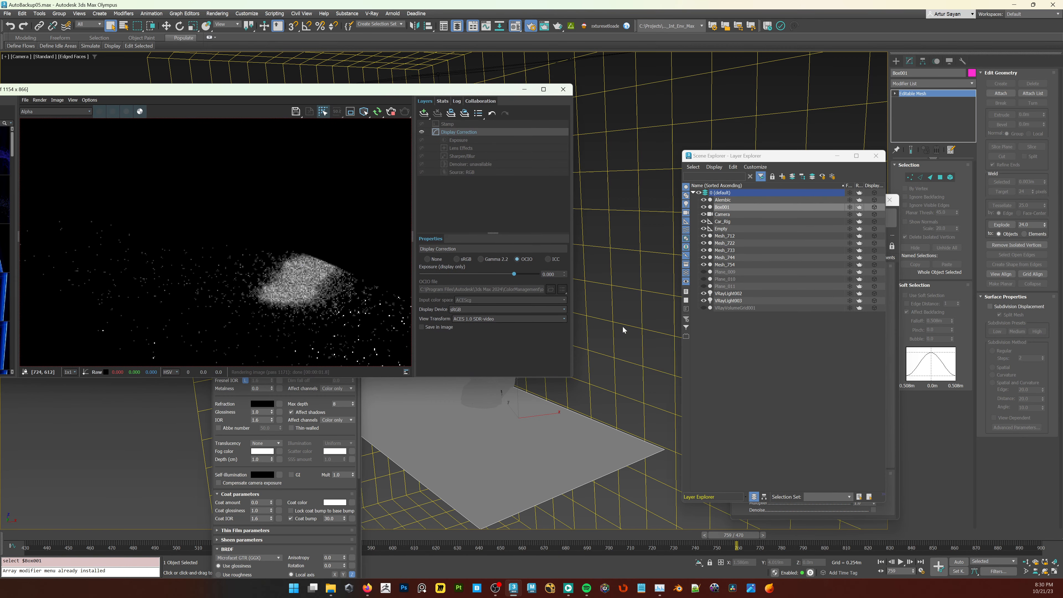
right_click(624, 314)
click(483, 451)
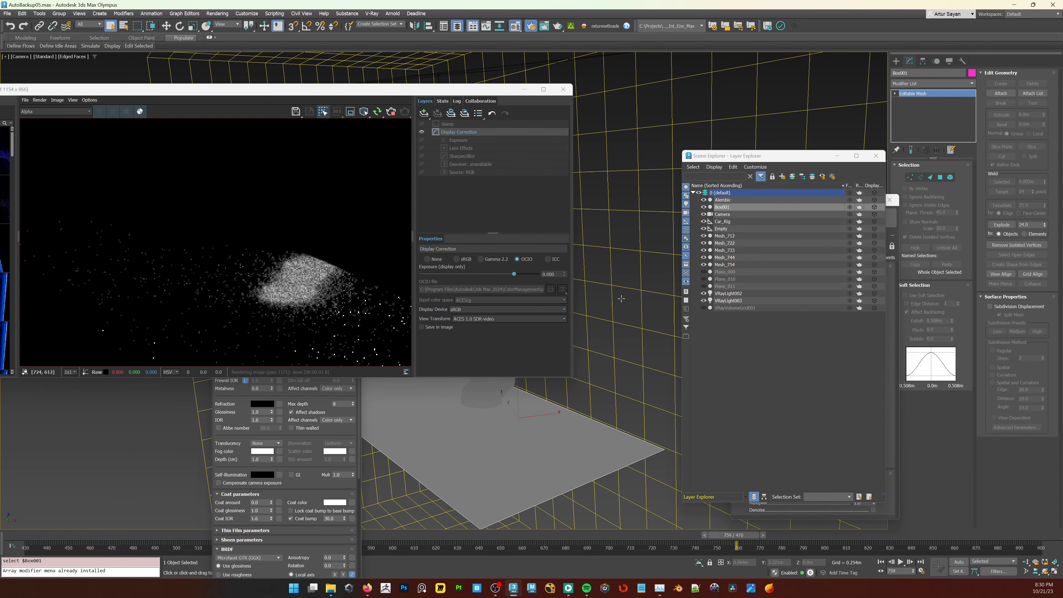
right_click(622, 309)
click(641, 409)
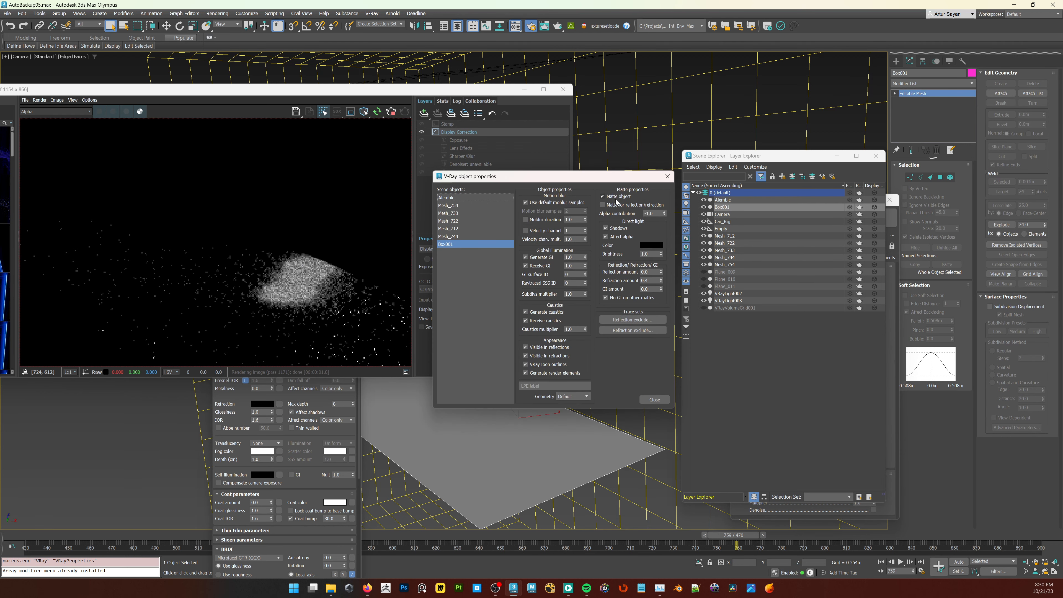
Step: Adjust Box001's matte alpha contribution, shadows, affect alpha and refraction amount settings, and close its V-Ray object properties
drag(665, 215, 668, 229)
click(623, 229)
click(630, 237)
right_click(661, 280)
click(645, 401)
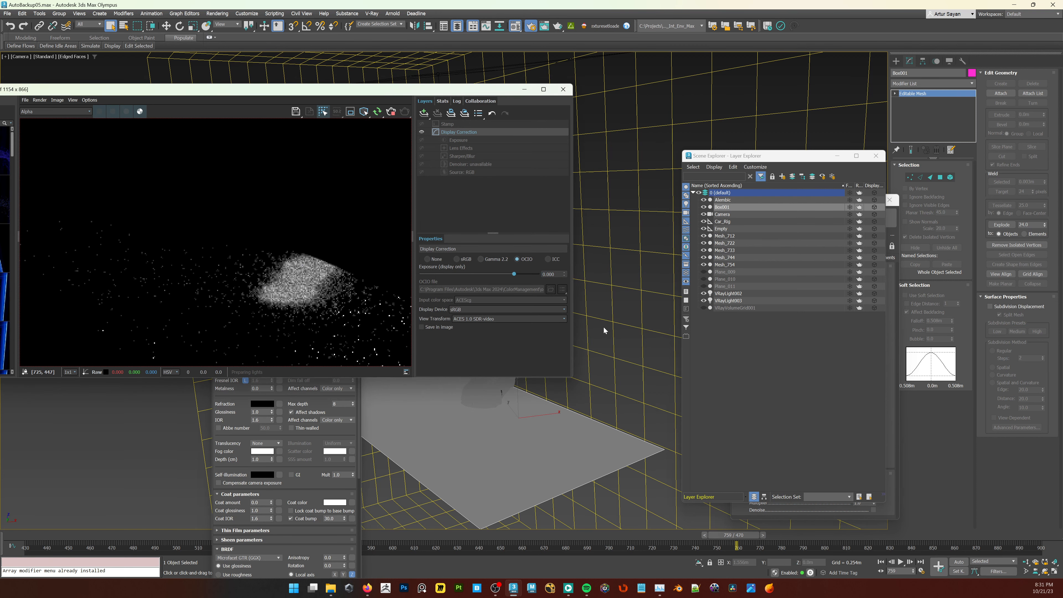
Step: Collapse the frame buffer's layers panel and reposition the frame buffer to uncover the car in the viewport
click(481, 101)
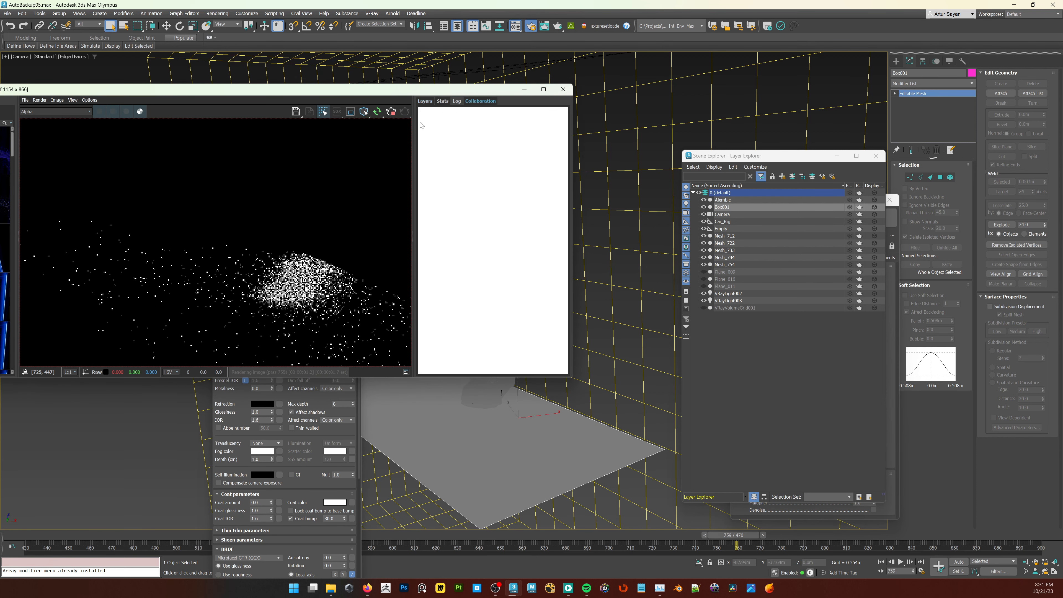
drag(440, 94, 437, 111)
click(423, 117)
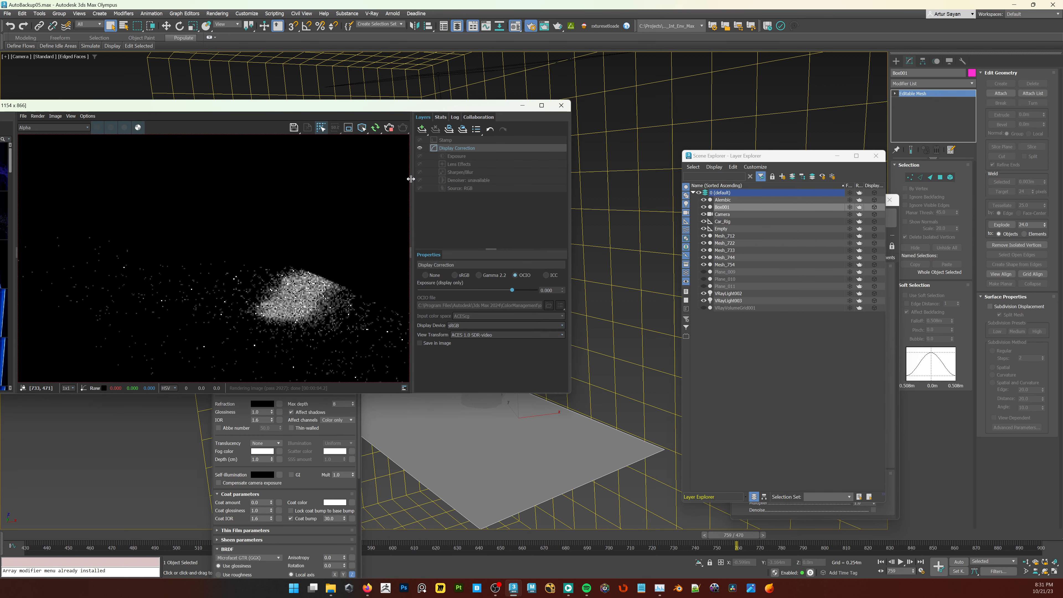
double_click(411, 179)
drag(330, 106, 293, 153)
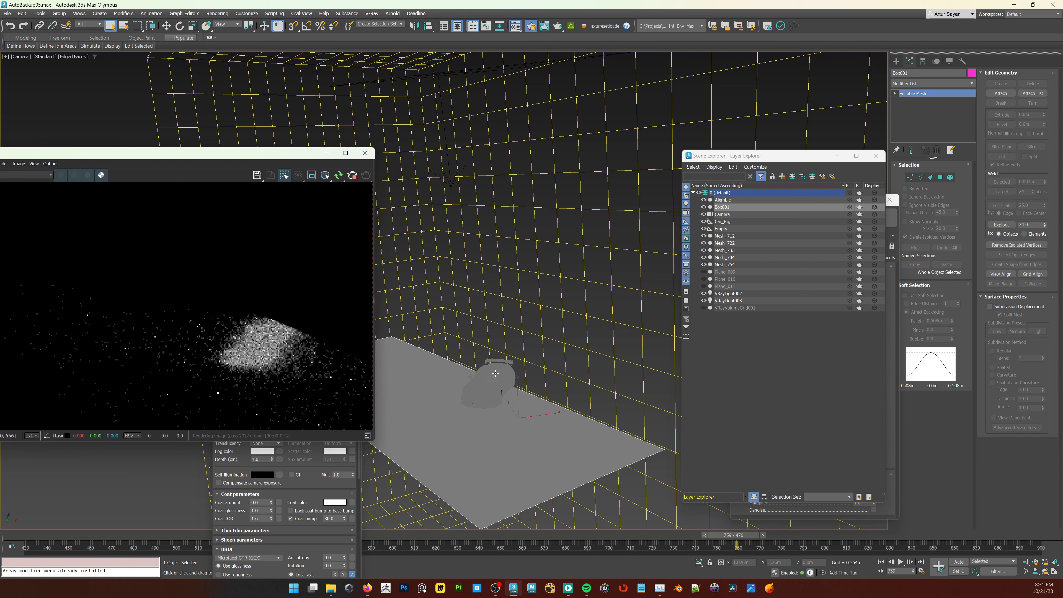
Step: Select the VRayLight003 plane light and switch it on
click(485, 380)
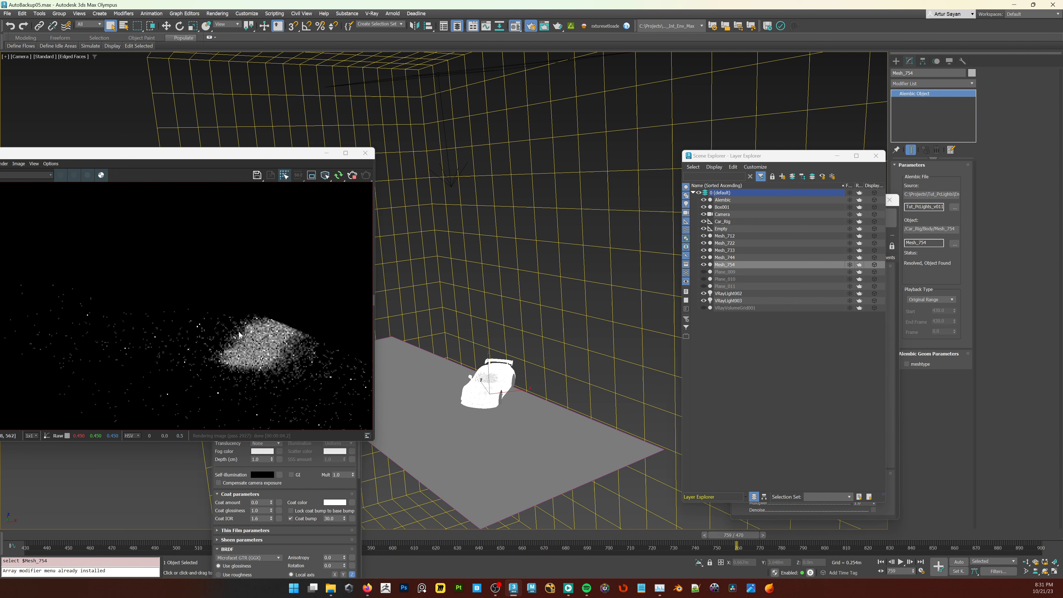
click(408, 364)
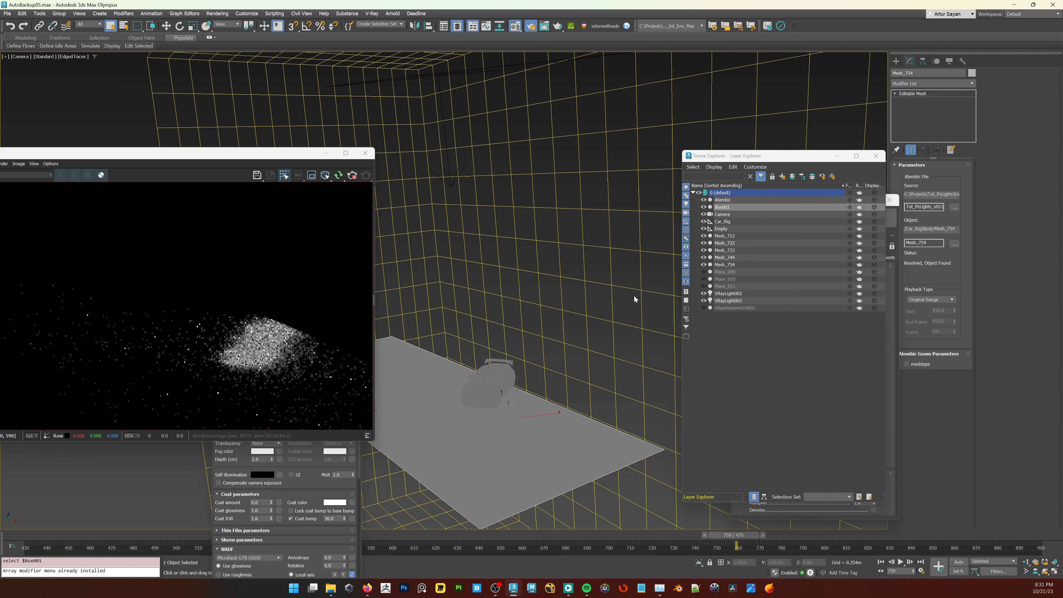
click(728, 301)
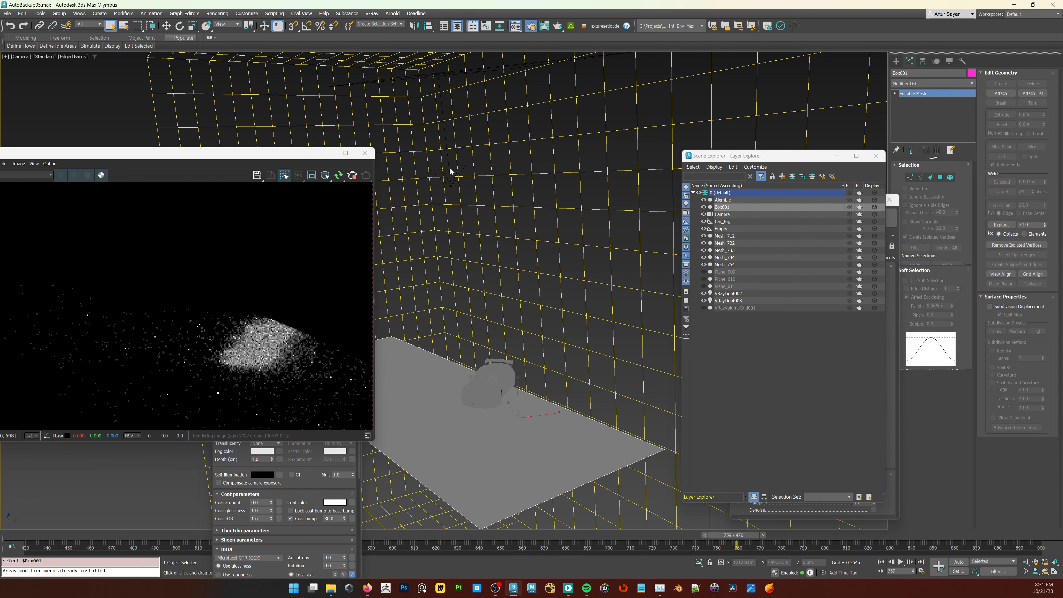
click(904, 172)
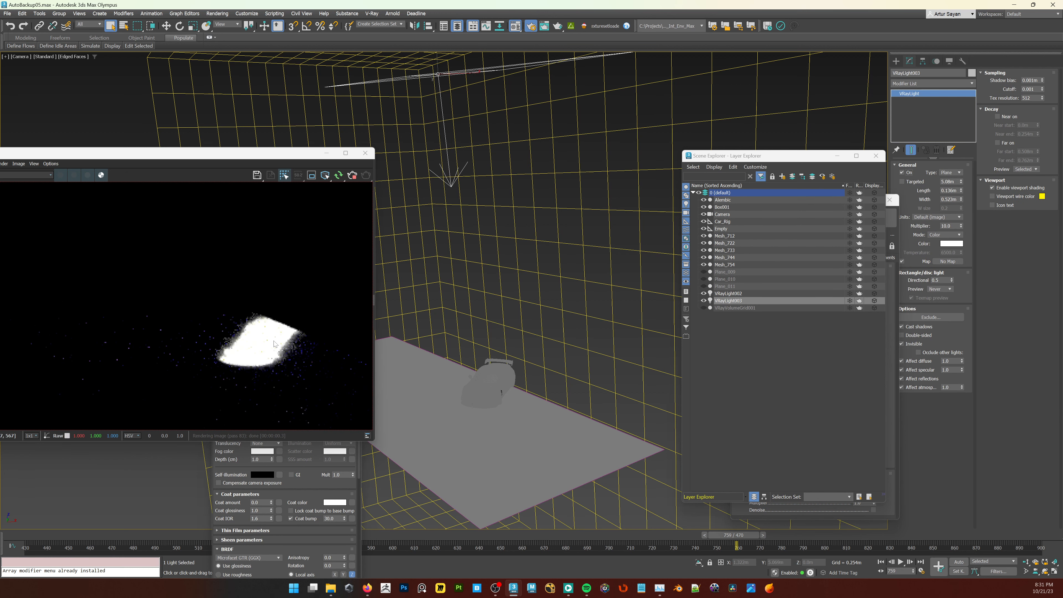
Step: Compare the color and alpha displays of the interactive render, keeping the frame buffer clear of the scene objects
drag(162, 161, 295, 190)
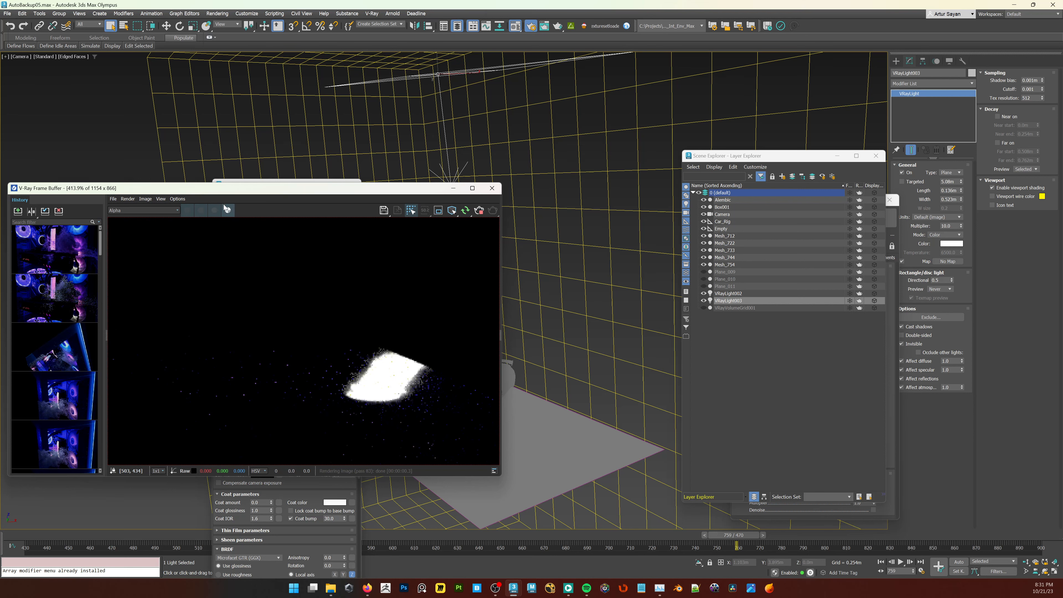
click(226, 211)
click(226, 211)
drag(363, 199, 197, 173)
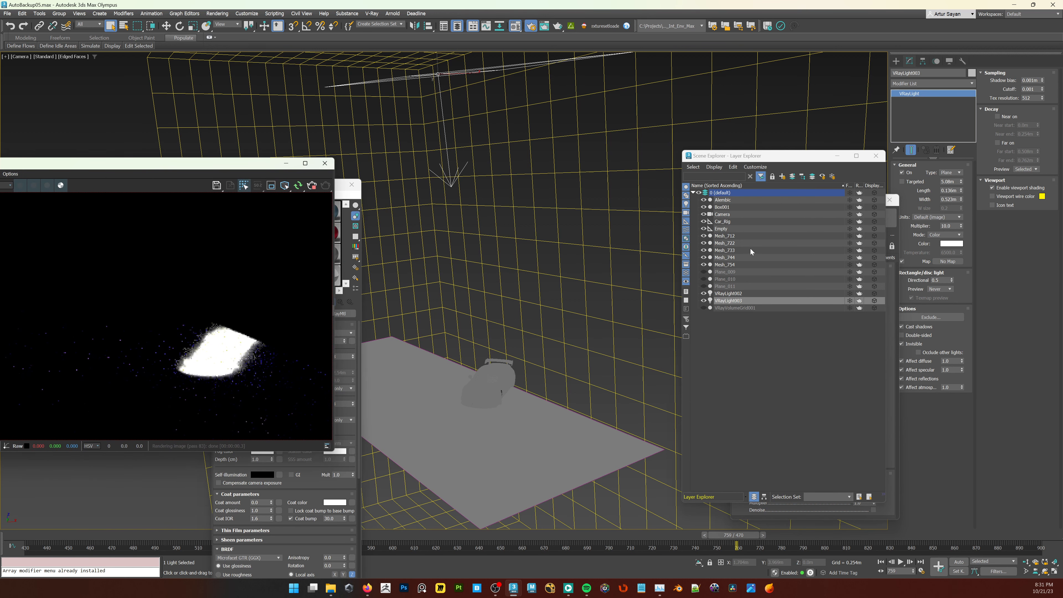
Step: Make the five car meshes, Mesh_712 through Mesh_754, visible to the camera in their object properties
click(739, 258)
click(739, 265)
shift+click(749, 238)
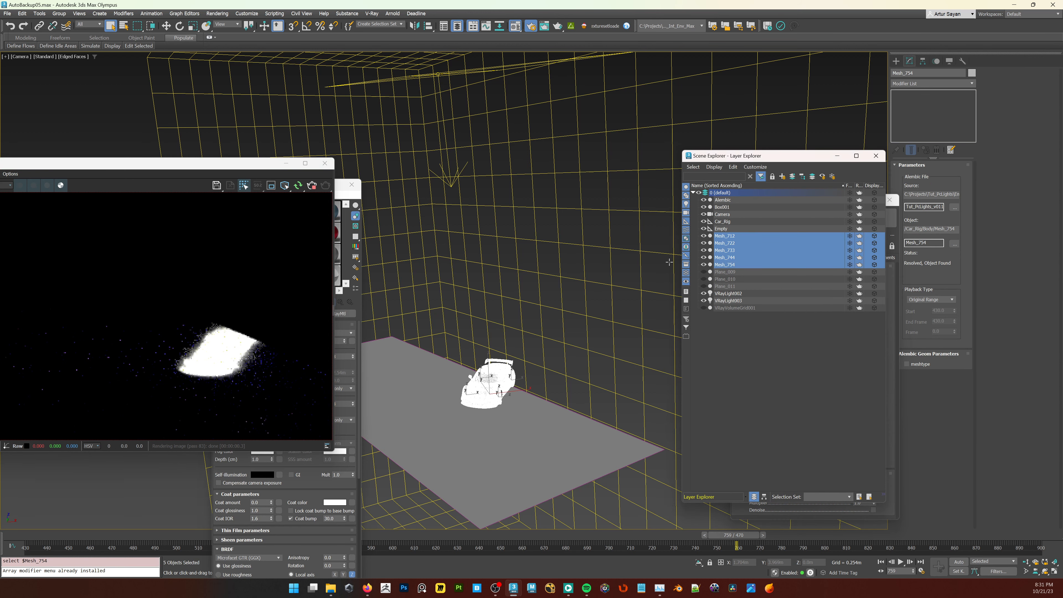
right_click(543, 306)
click(566, 383)
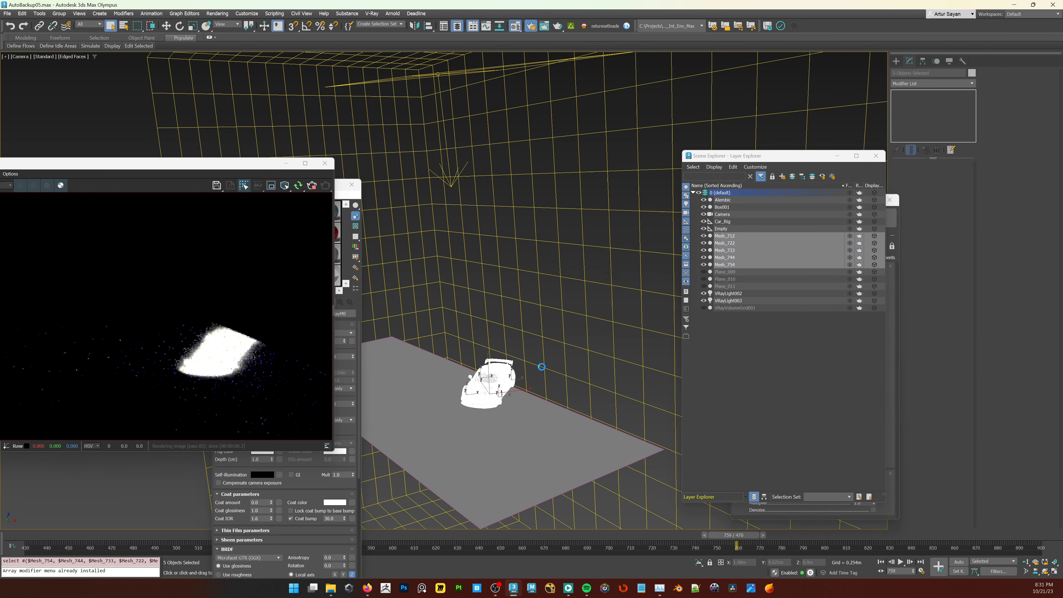
click(538, 291)
click(559, 412)
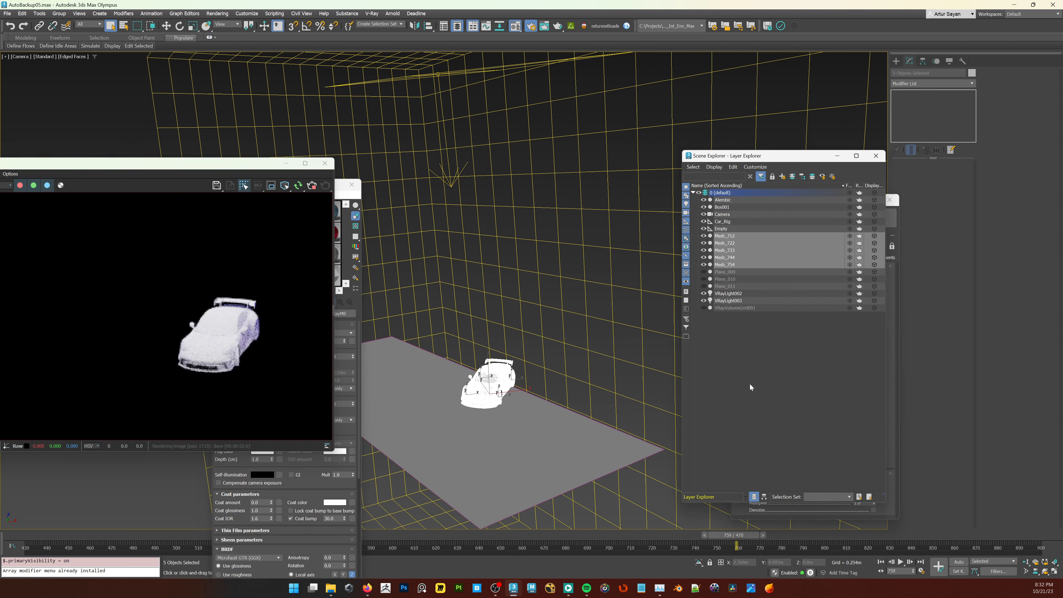
Step: Unhide the VRayVolumeGrid001 smoke grid and turn off the Invisible option of VRayLight002
click(713, 314)
click(704, 309)
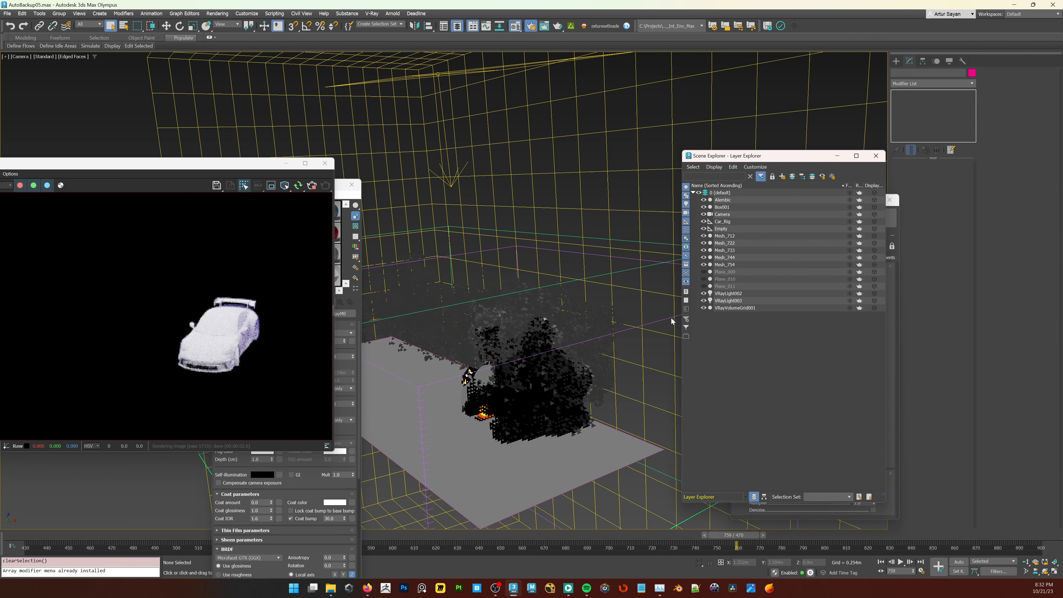
click(613, 217)
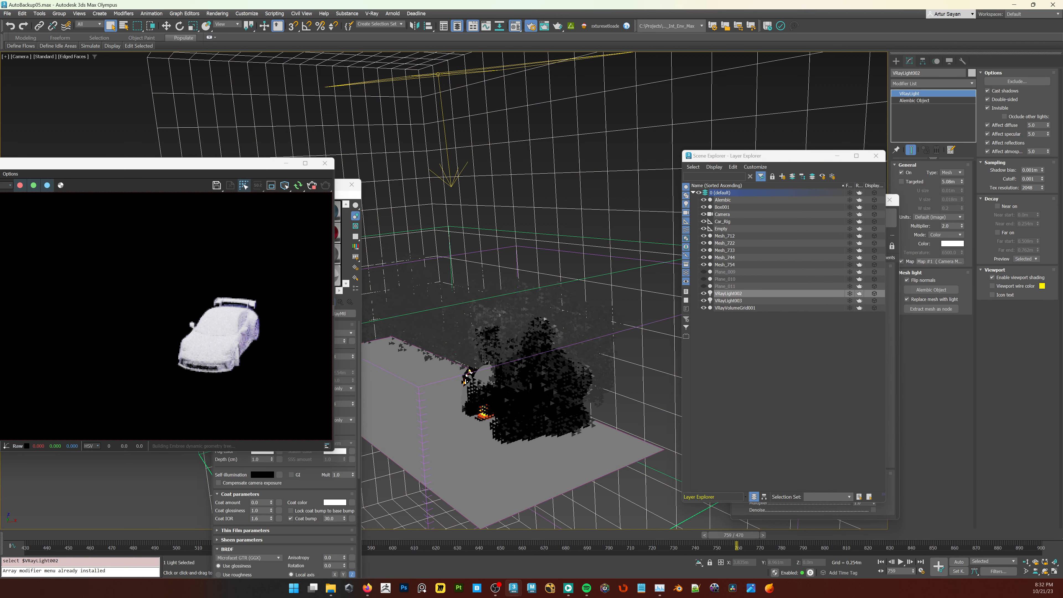
drag(812, 159, 744, 158)
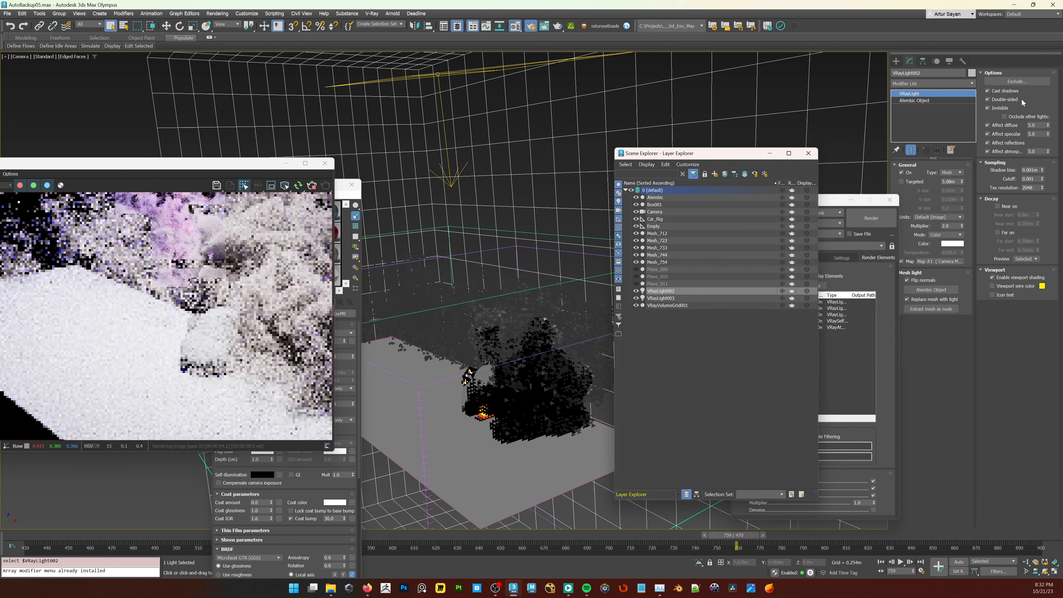
click(997, 110)
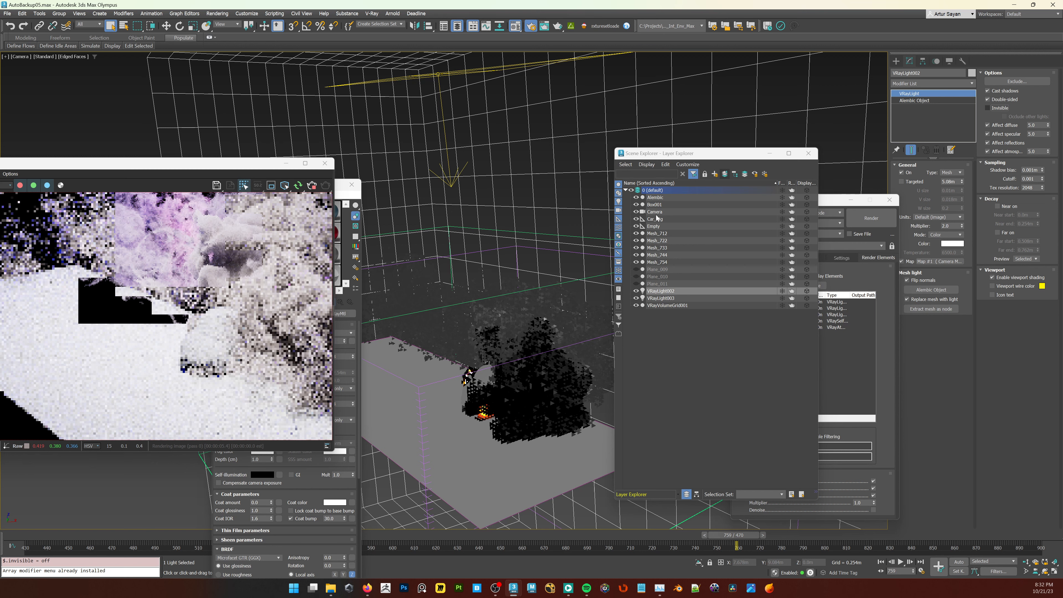
Step: Widen the frame buffer to show its layers panel and examine the whole interactive render
drag(223, 164, 656, 215)
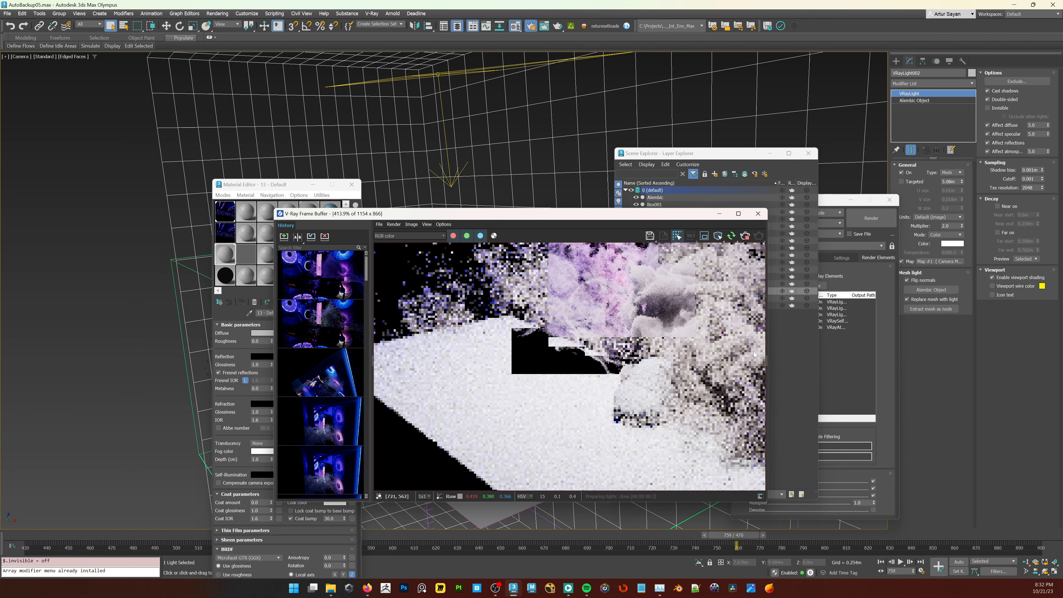
drag(767, 357, 926, 356)
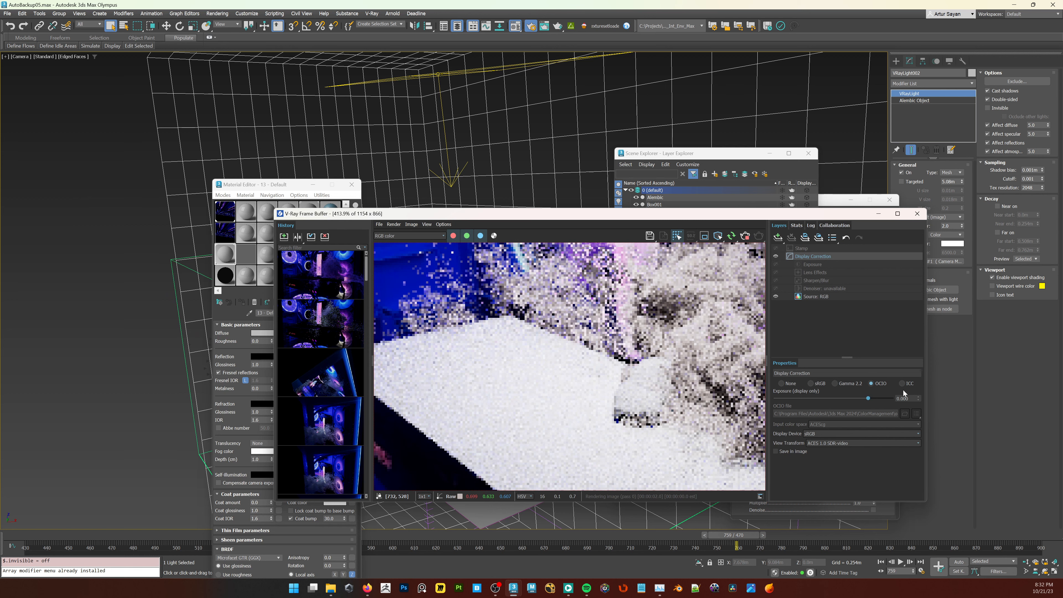
scroll(527, 331, down, 3)
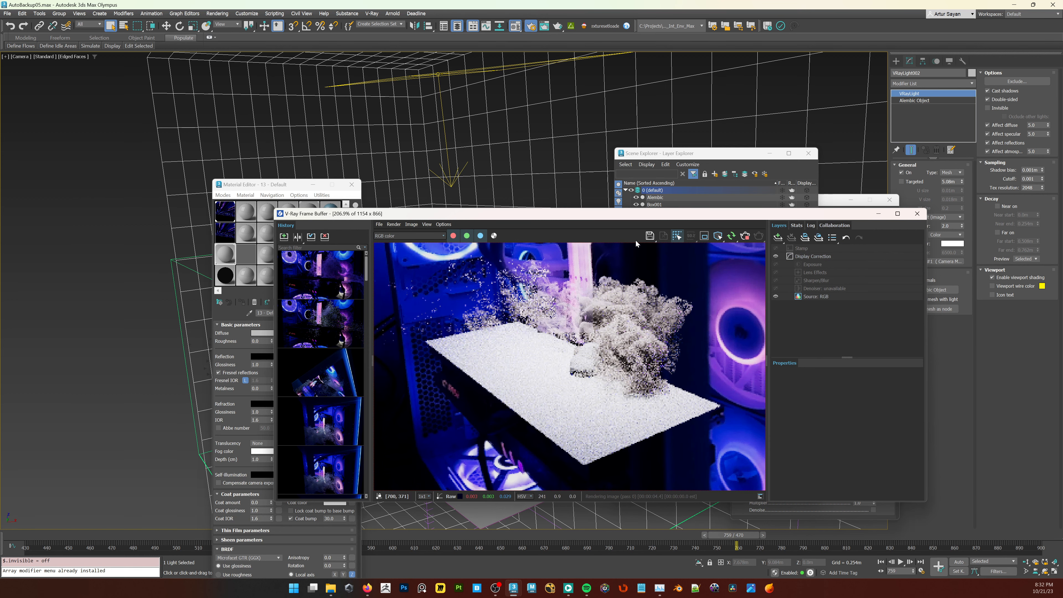
Step: Select VRayLight003, display the L top light pass in the frame buffer, and set the light's multiplier to 1.5
drag(641, 218, 499, 275)
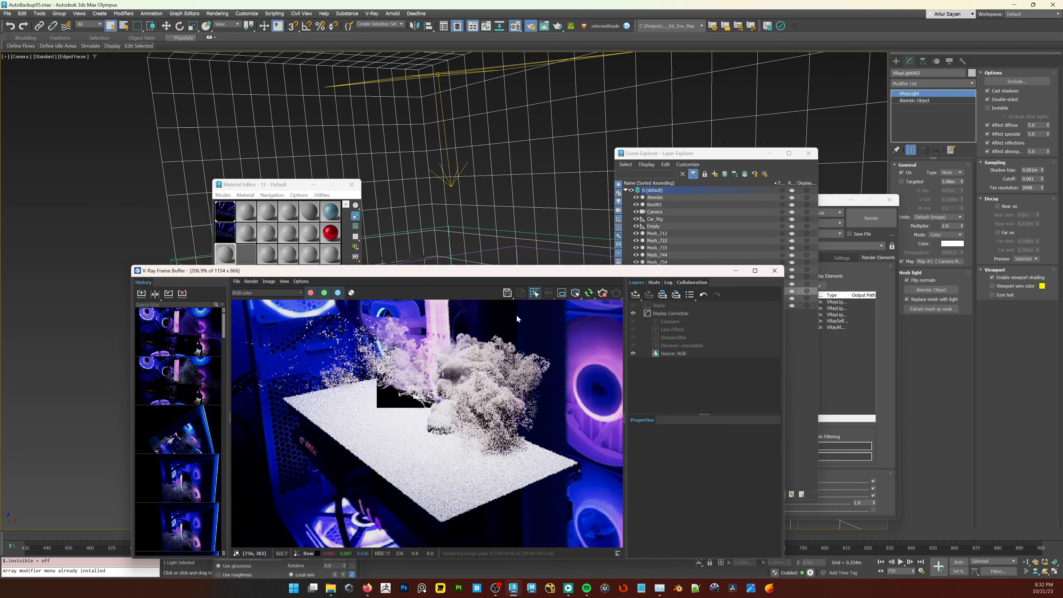
click(442, 108)
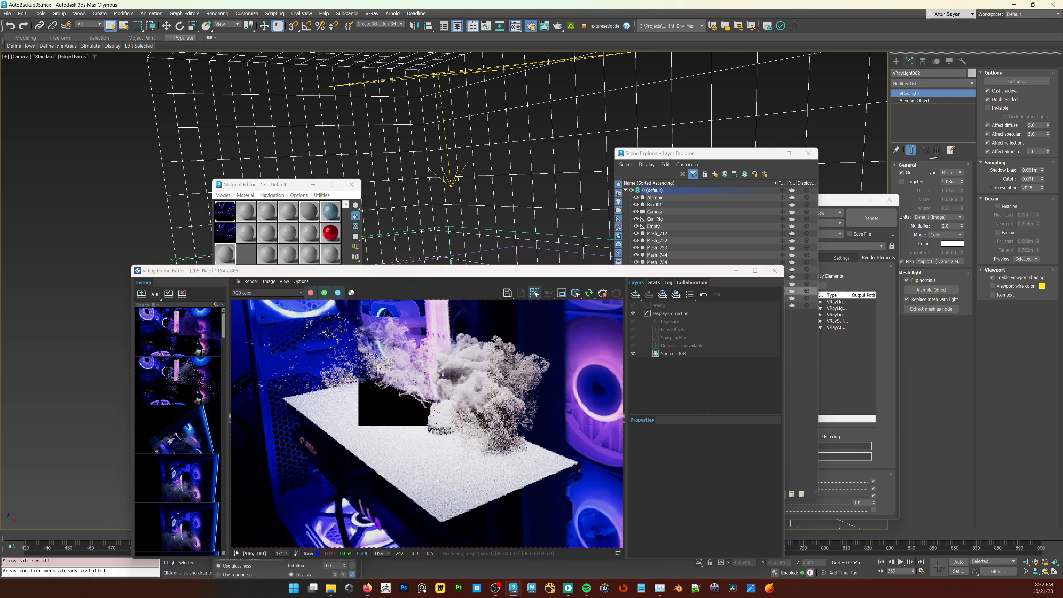
click(259, 292)
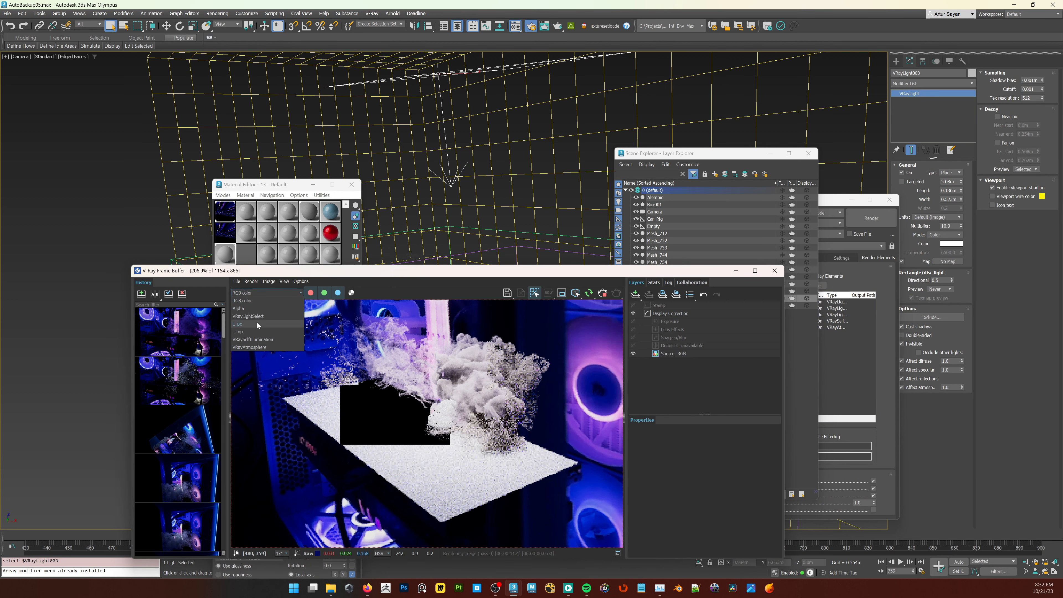
click(252, 336)
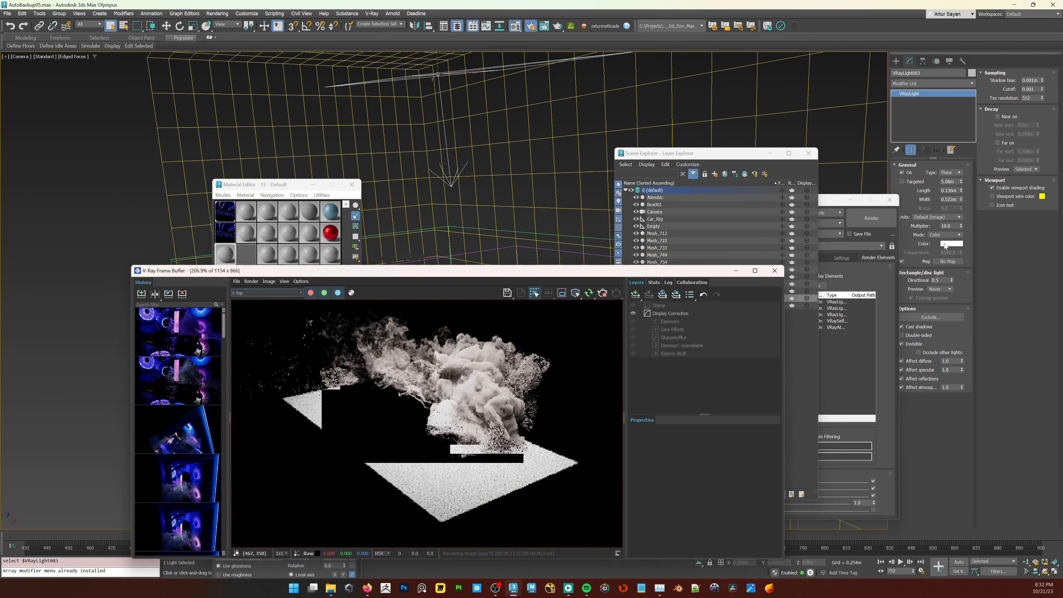
drag(952, 226, 875, 223)
text(1.5)
key(Return)
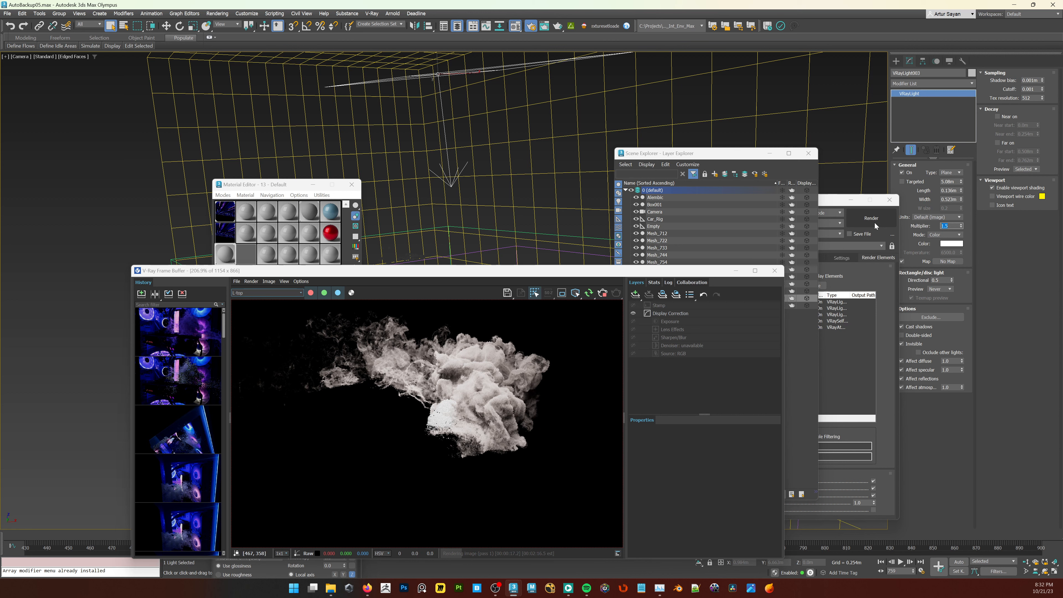
click(874, 221)
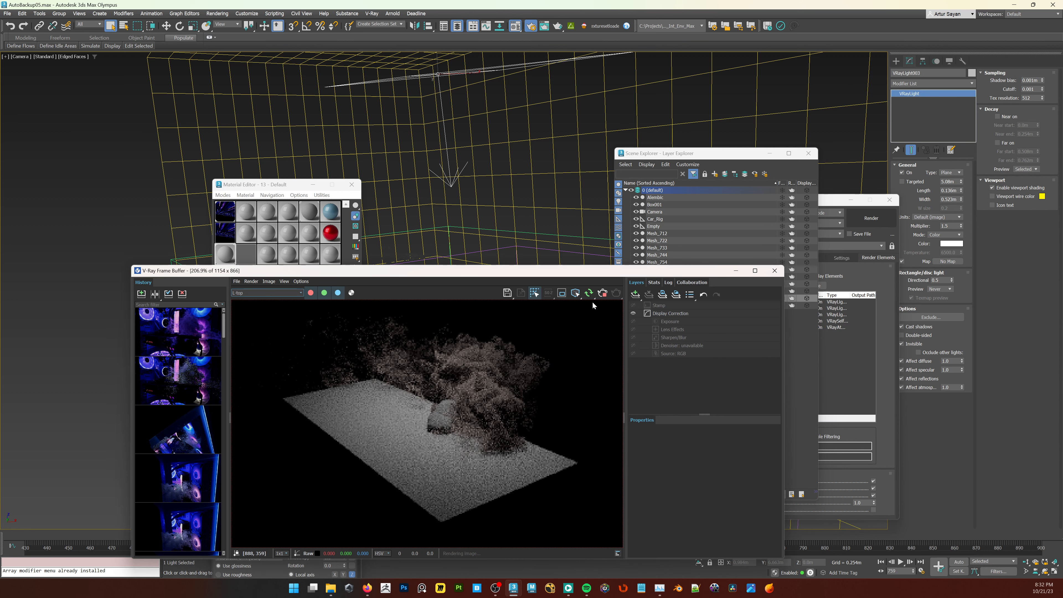
Step: Return the render display to RGB color, clear the frame buffer from the ground, select Box001, and compare the color and alpha views
click(277, 292)
click(293, 294)
click(285, 300)
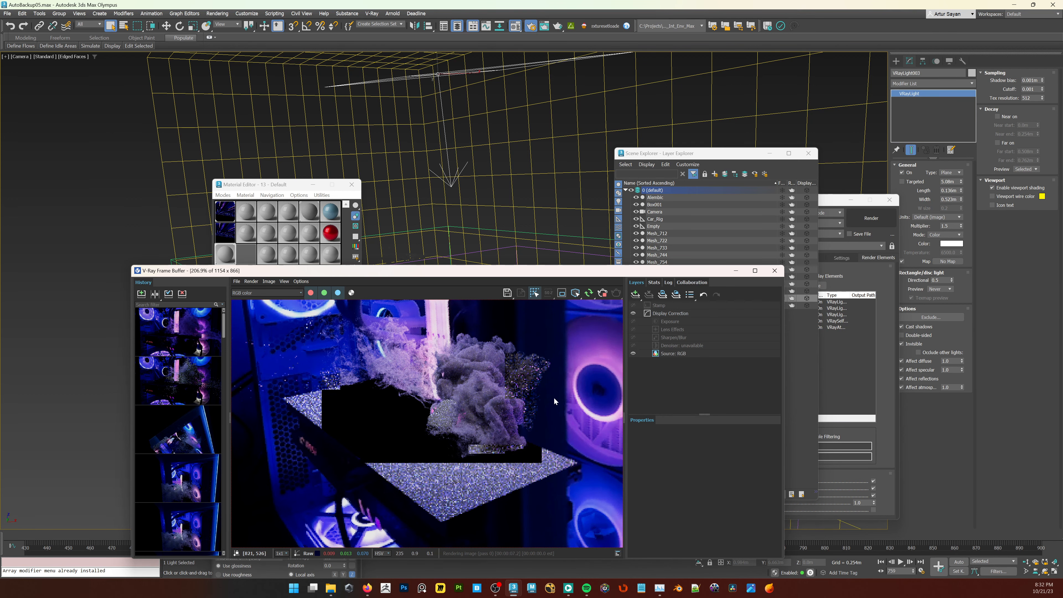
drag(618, 271, 614, 362)
drag(404, 362, 594, 30)
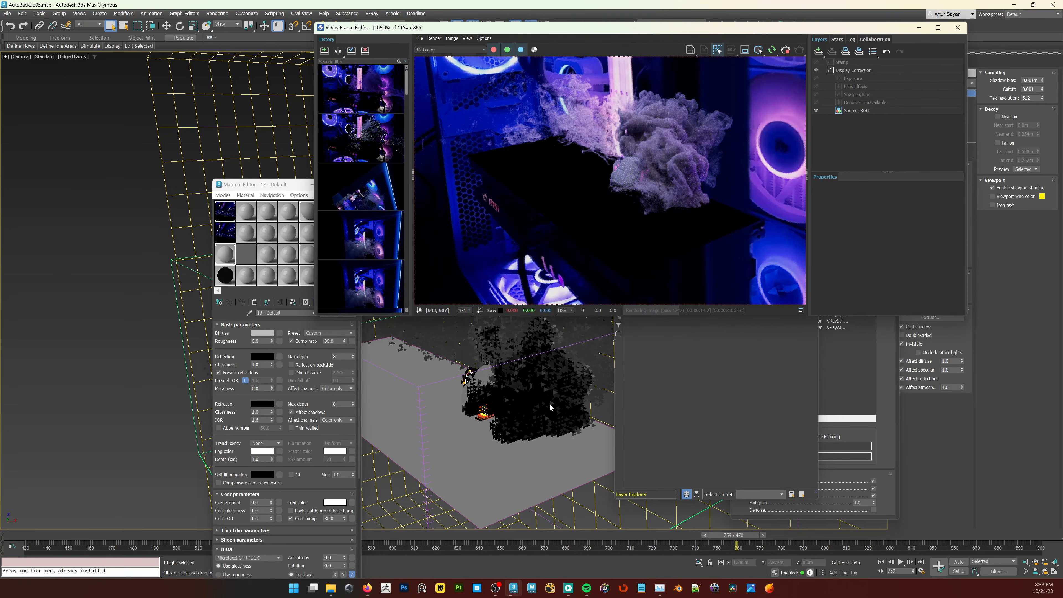
click(412, 400)
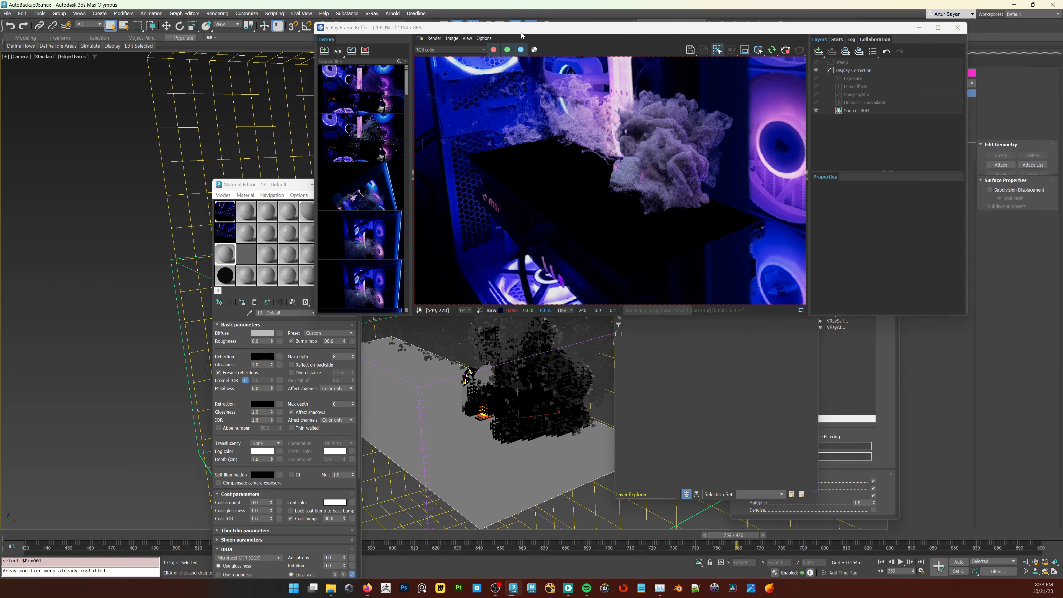
click(535, 50)
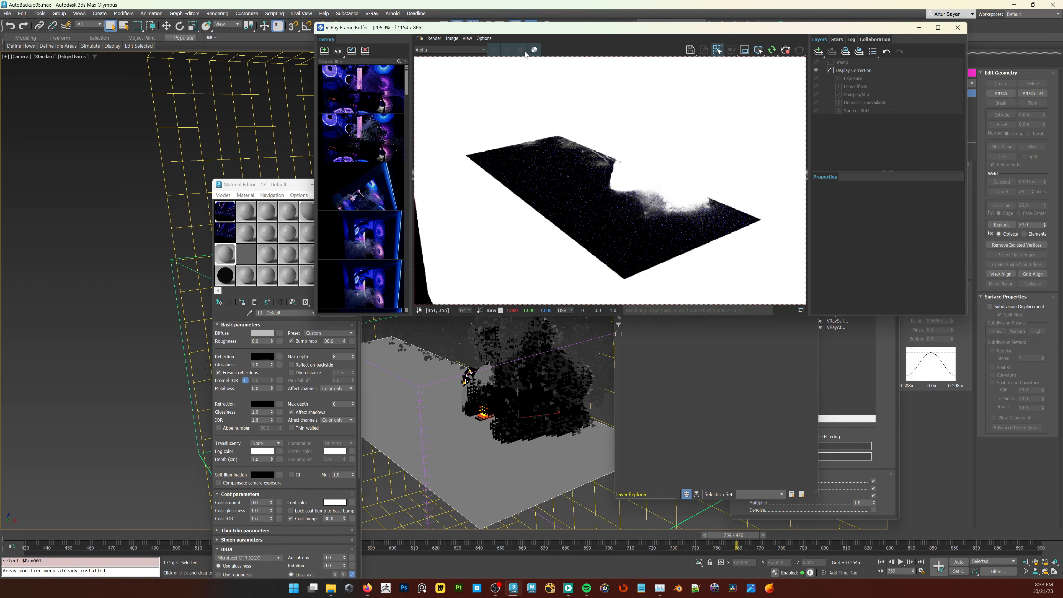
click(534, 50)
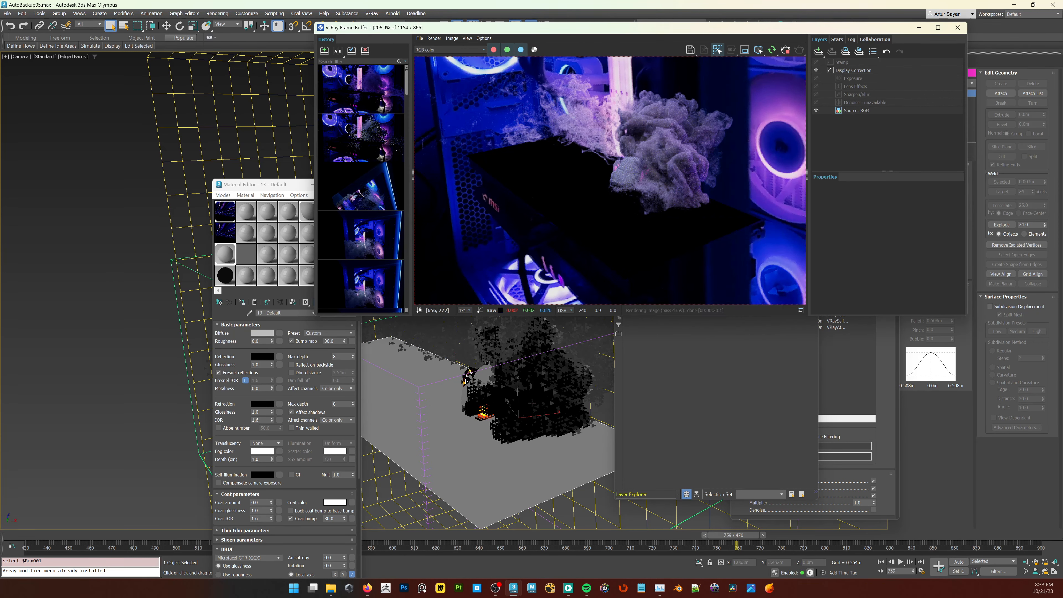
right_click(442, 350)
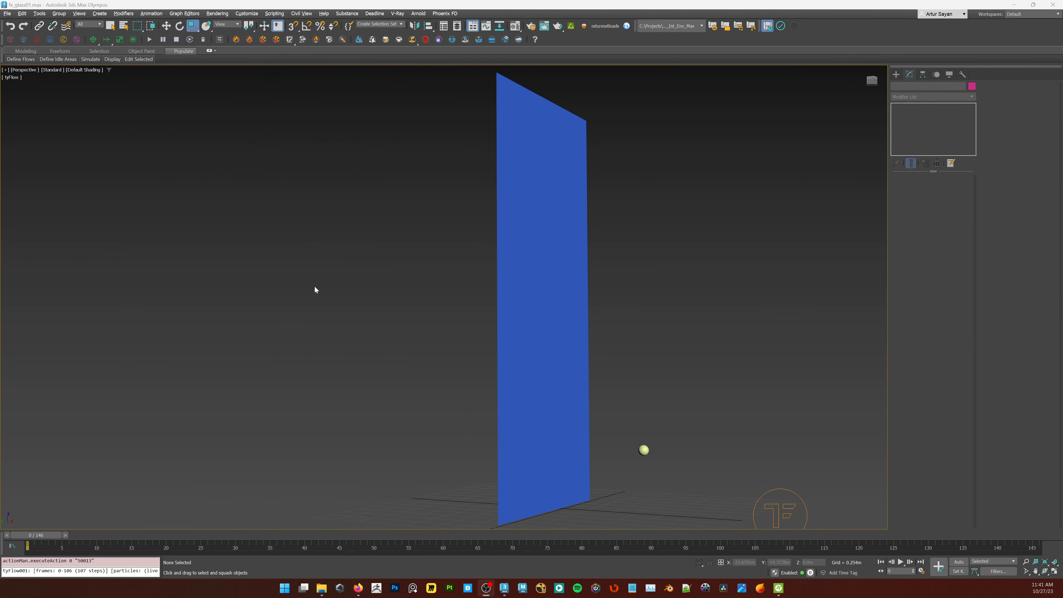
Step: Play the glass-shattering animation, select the tyFlow001 object, and return to the first frame
click(314, 286)
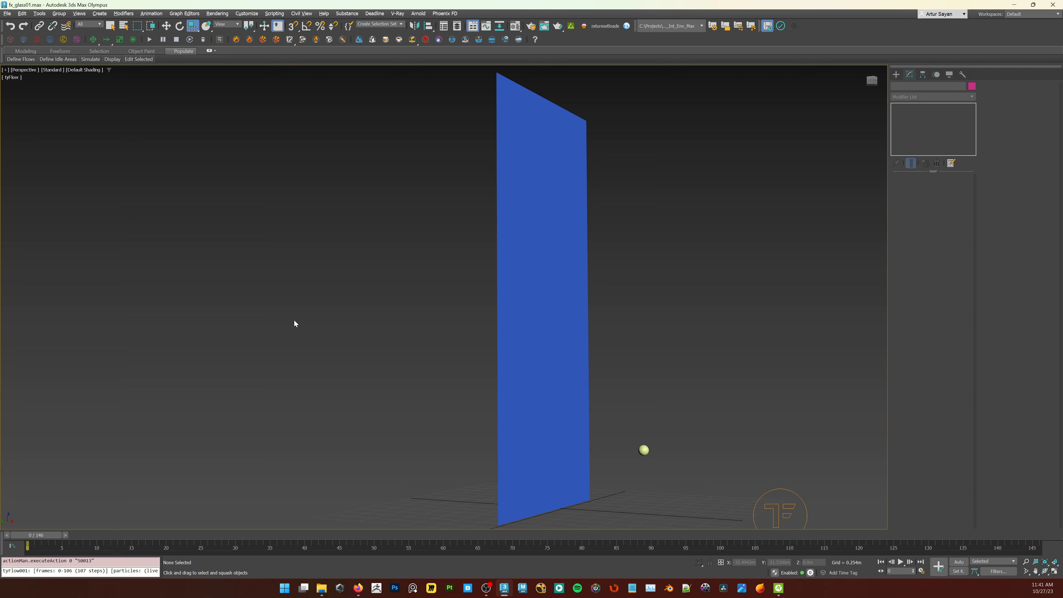
key(/)
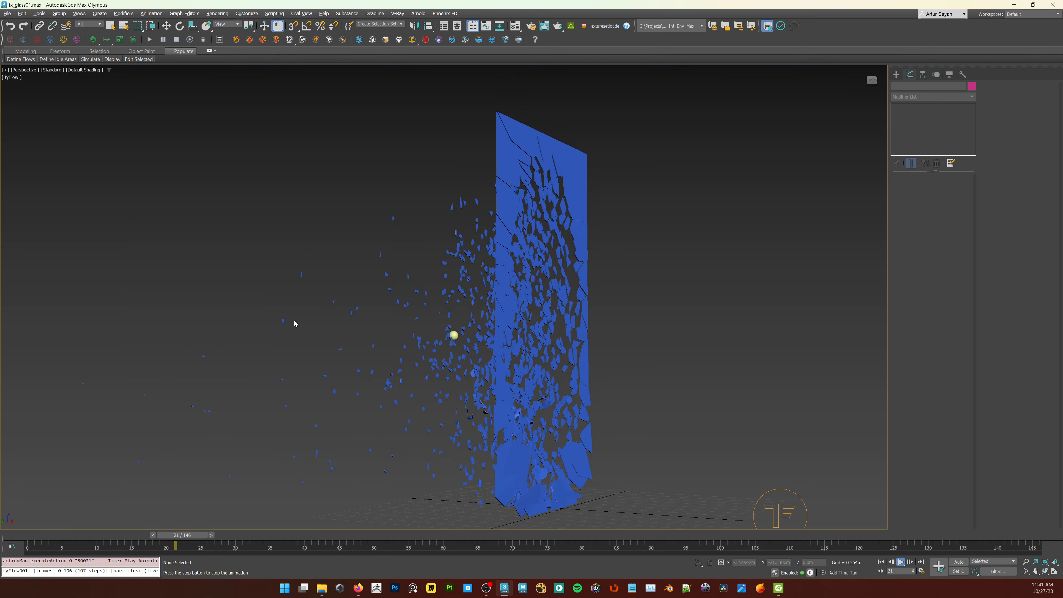
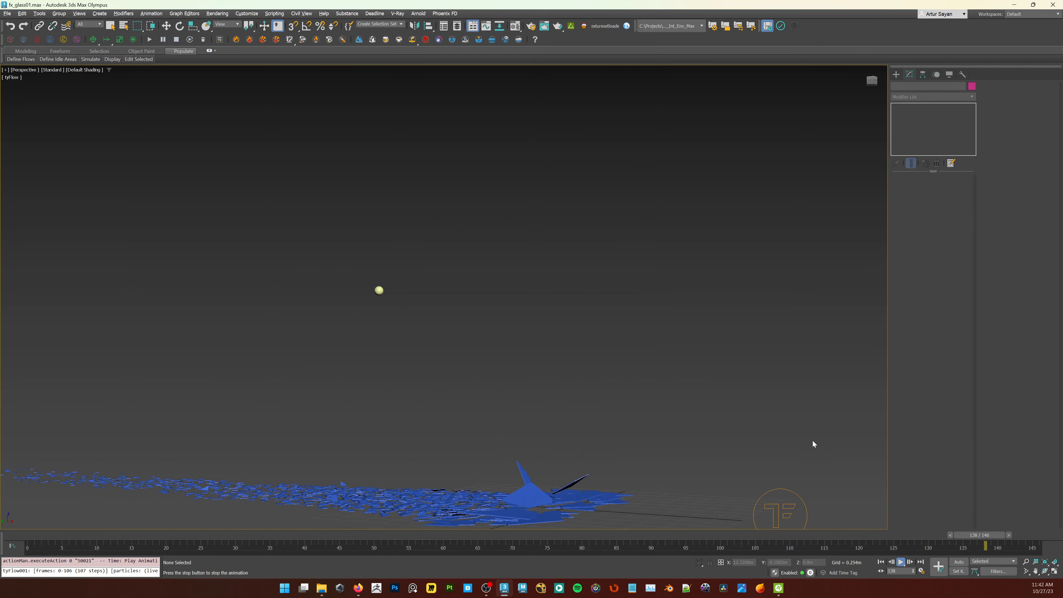
click(773, 509)
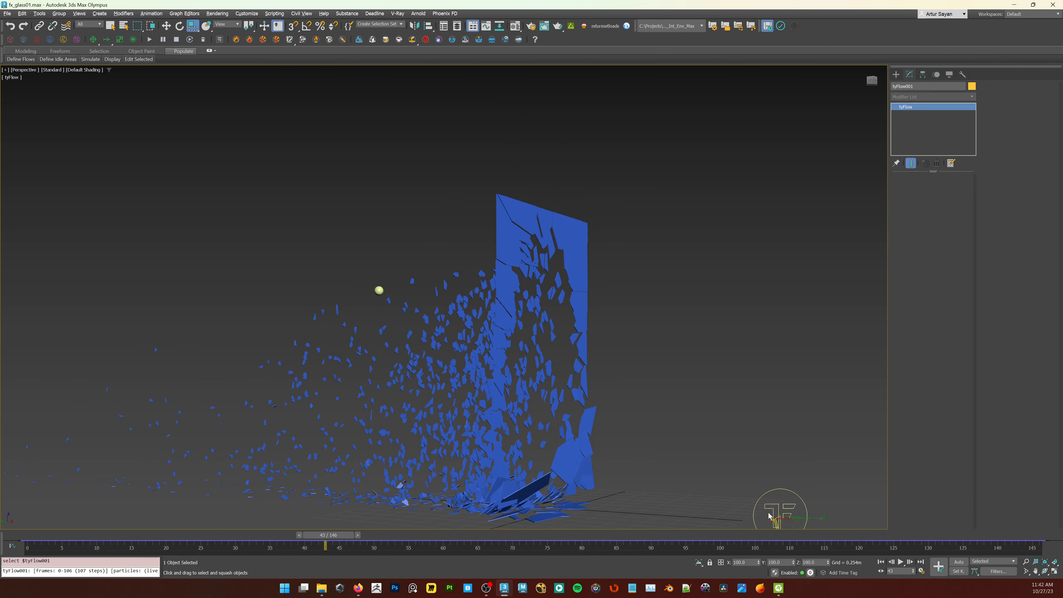
key(Home)
key(r)
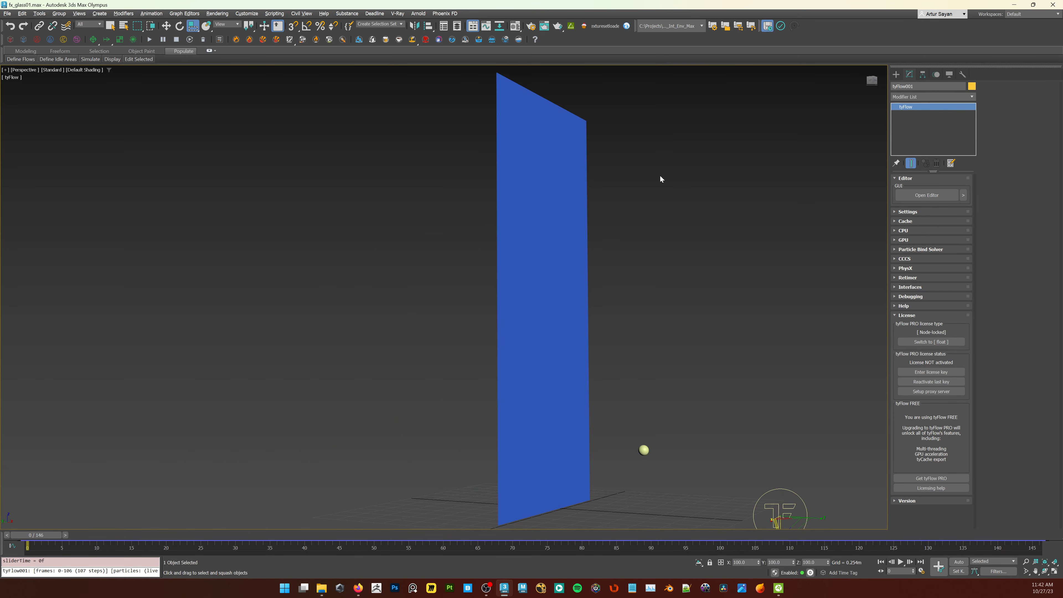
Step: List the objects of the default layer, inspect Box001 unhidden in wireframe and shaded display, and hide it again
click(458, 26)
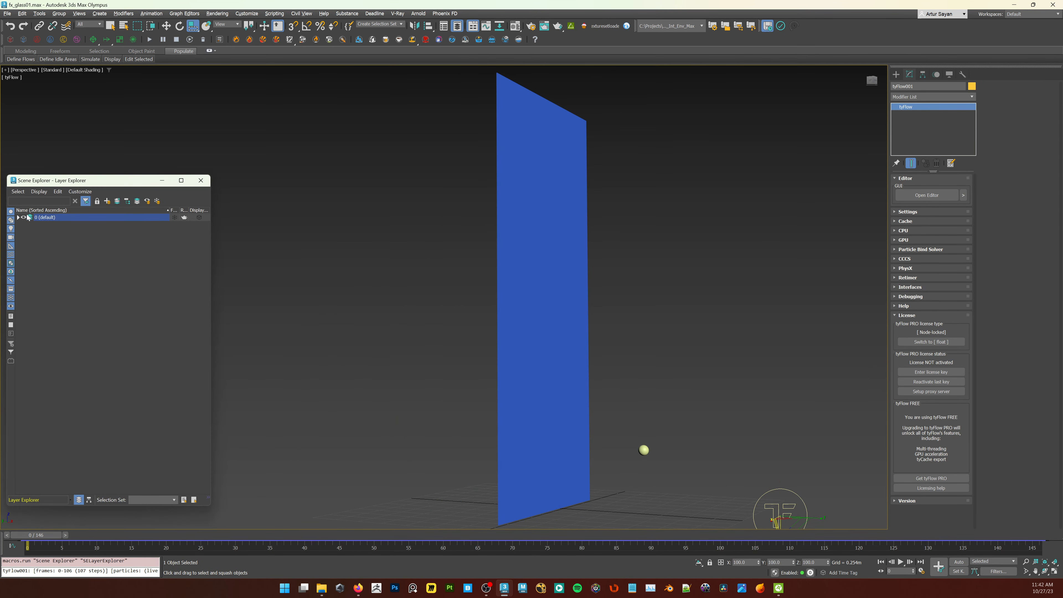
click(17, 217)
click(47, 225)
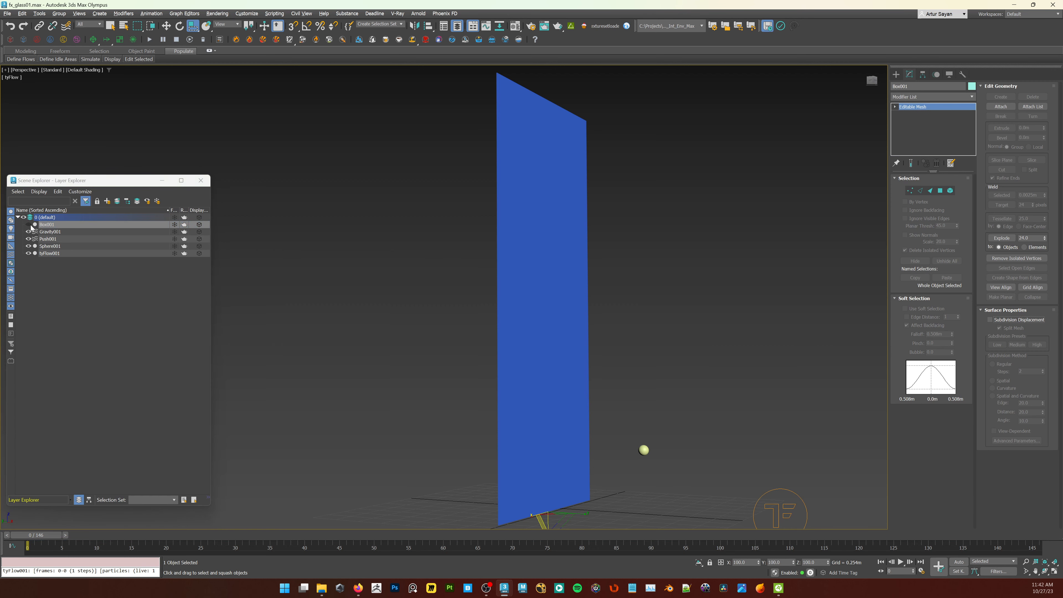
key(F3)
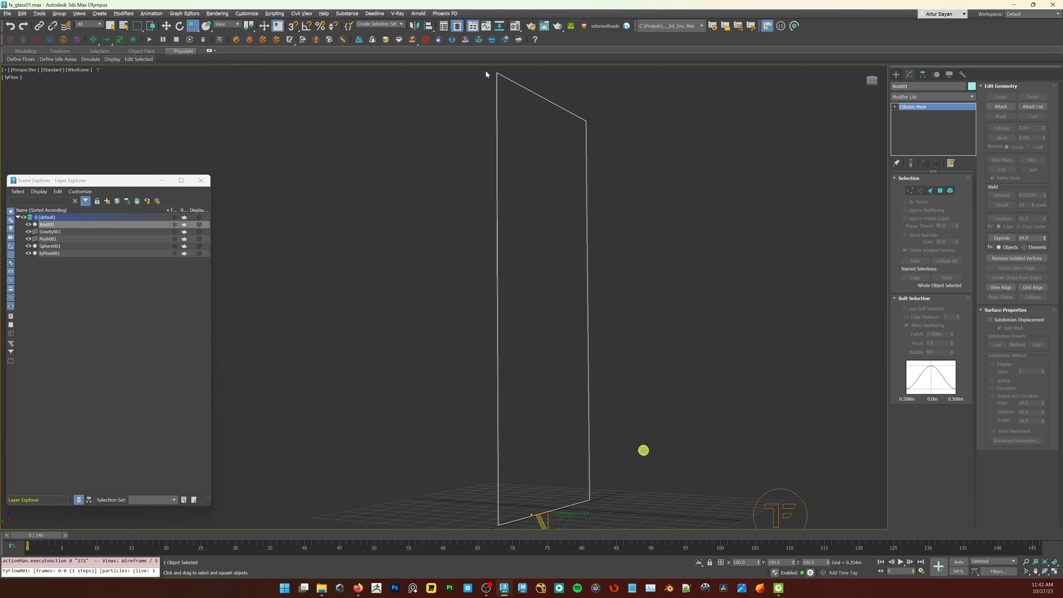
key(F3)
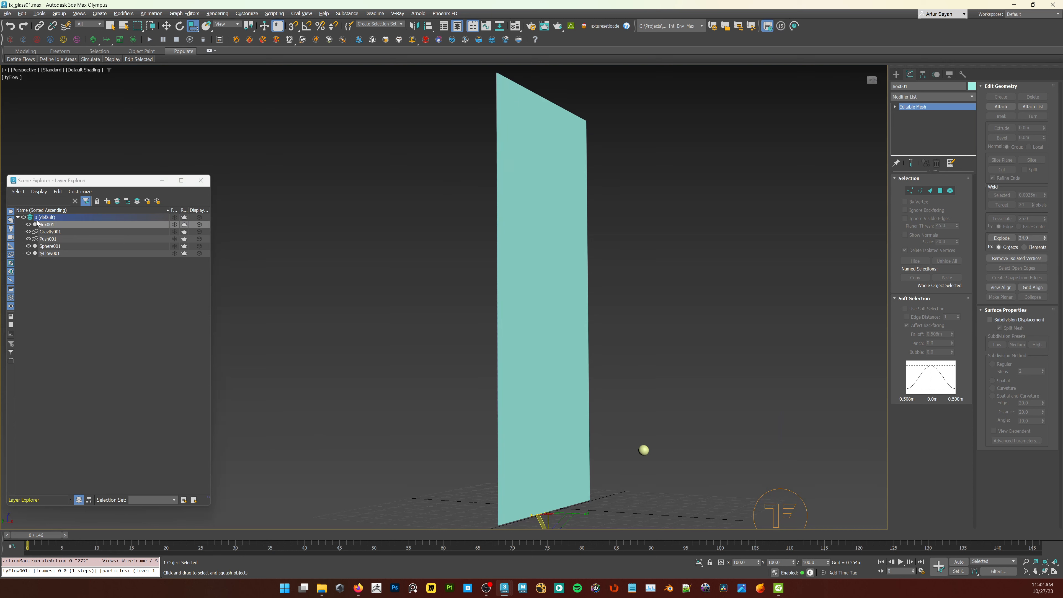
click(28, 225)
Step: Locate tyFlow among the standard primitives and open the flow editor of the existing tyFlow001 object
click(790, 505)
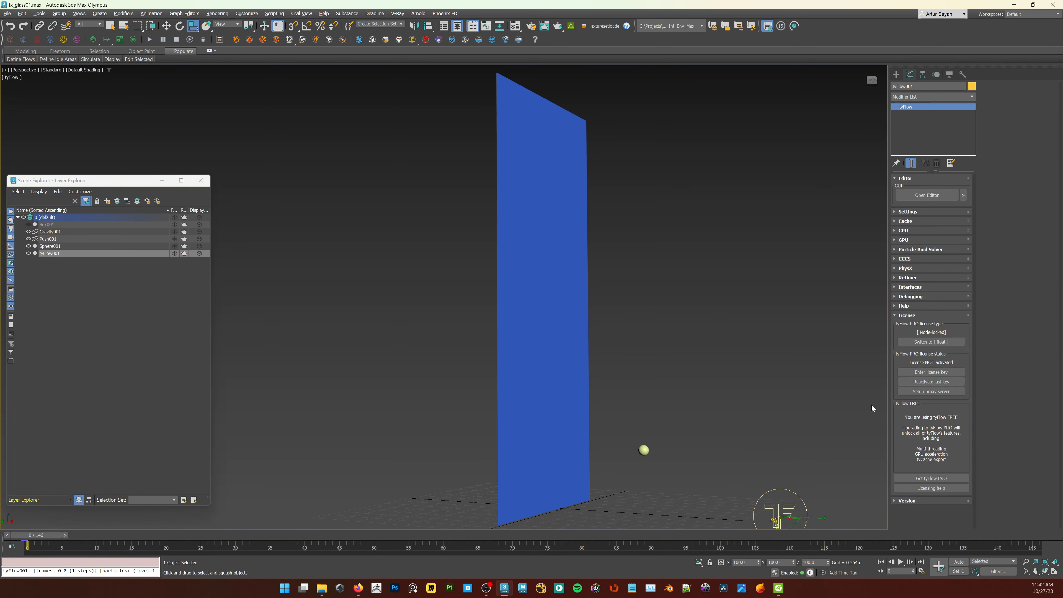
click(897, 75)
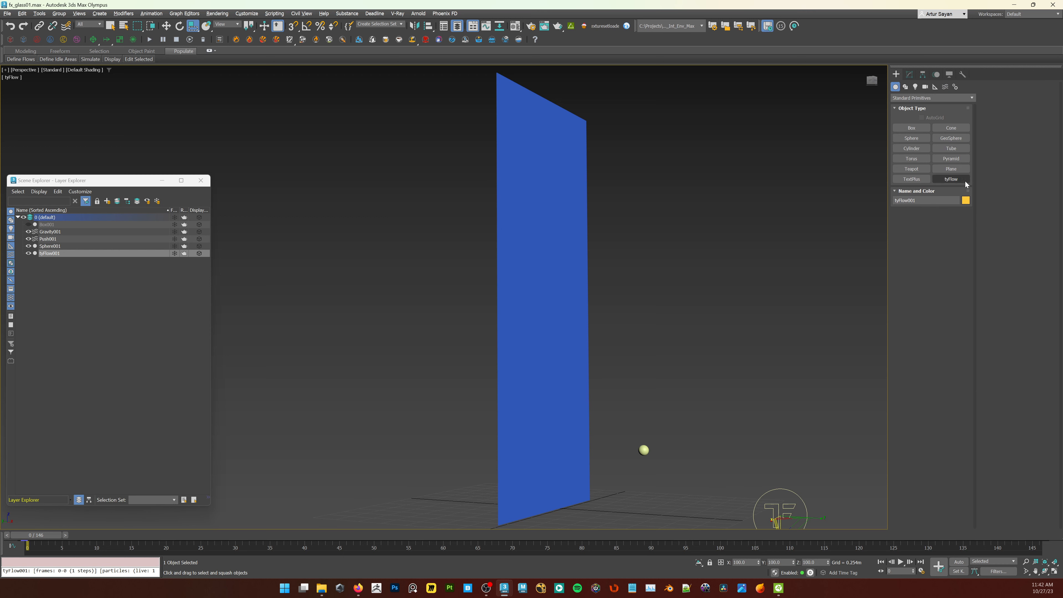
drag(791, 494, 791, 493)
click(910, 74)
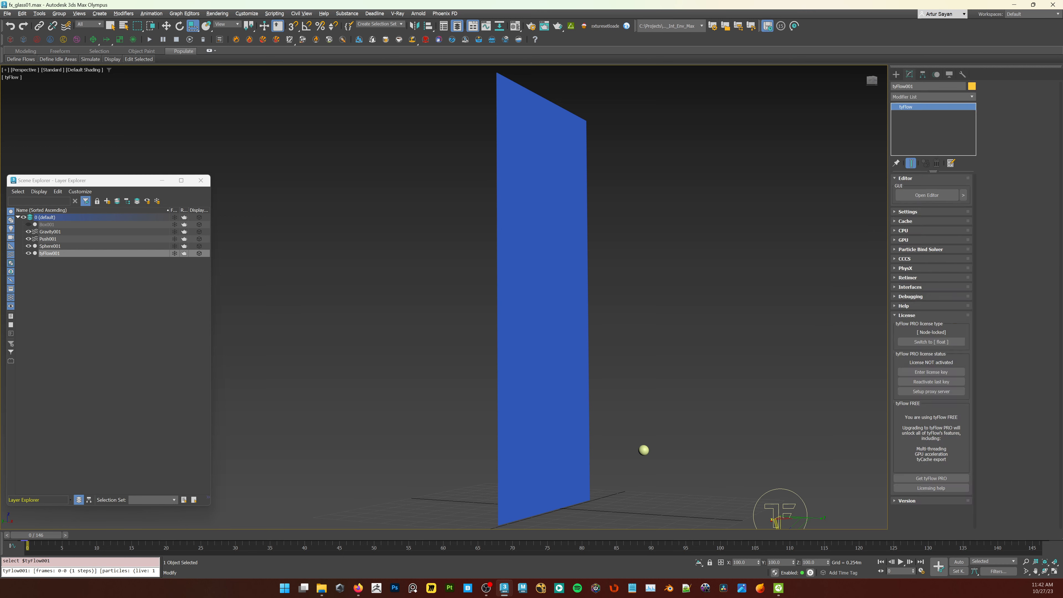
click(927, 194)
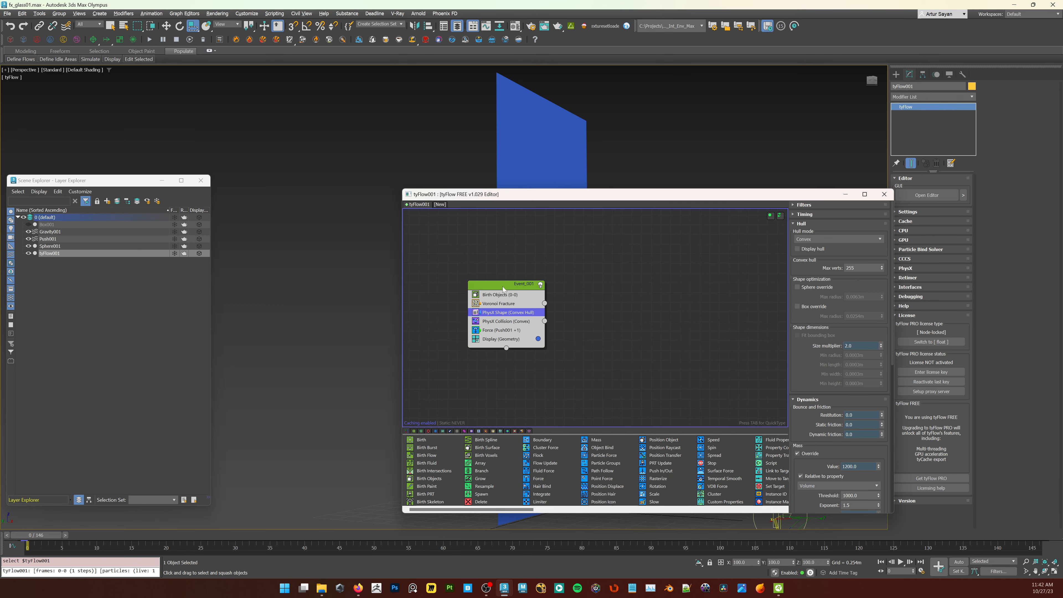
Step: Reposition Event_001 and the flow editor, and review the settings of the Birth Objects operator
drag(504, 289, 580, 282)
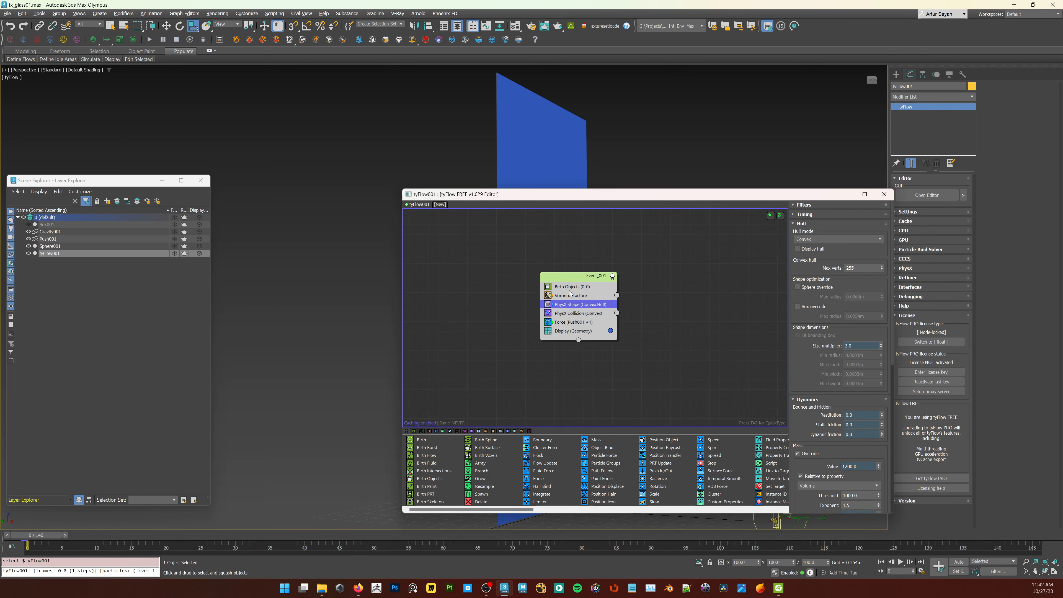
click(574, 288)
drag(634, 197, 343, 209)
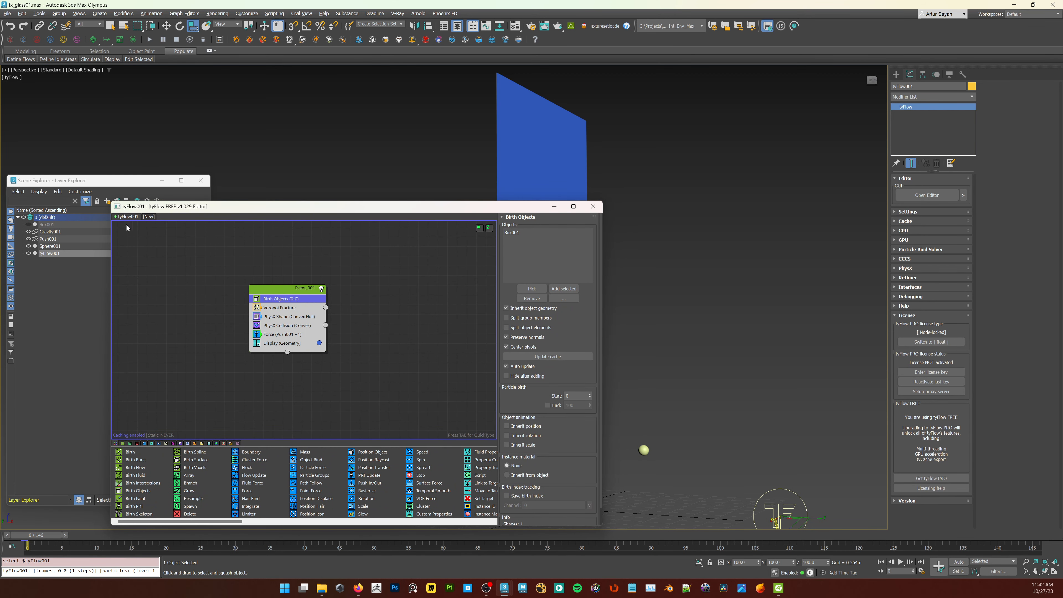
scroll(584, 331, down, 1)
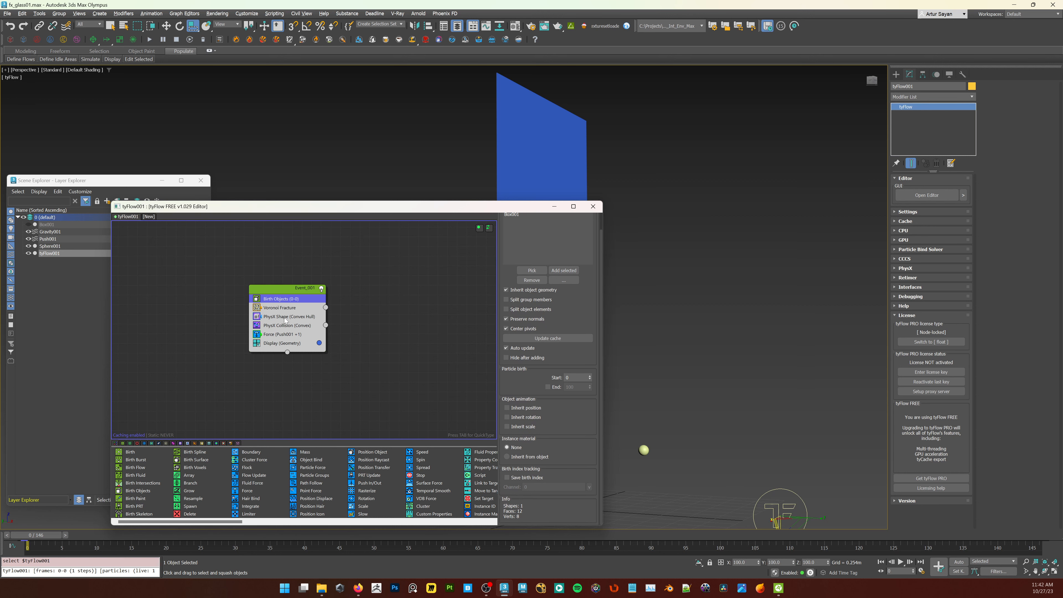
Step: Review the timing options of the Voronoi Fracture operator and move the editor away from the glass pane
click(289, 308)
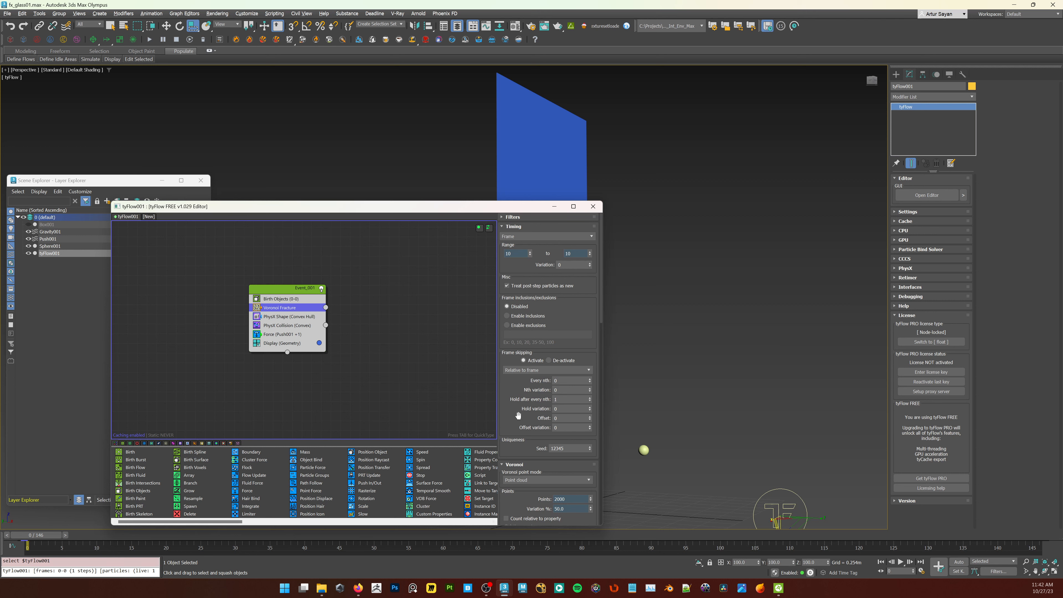
click(522, 238)
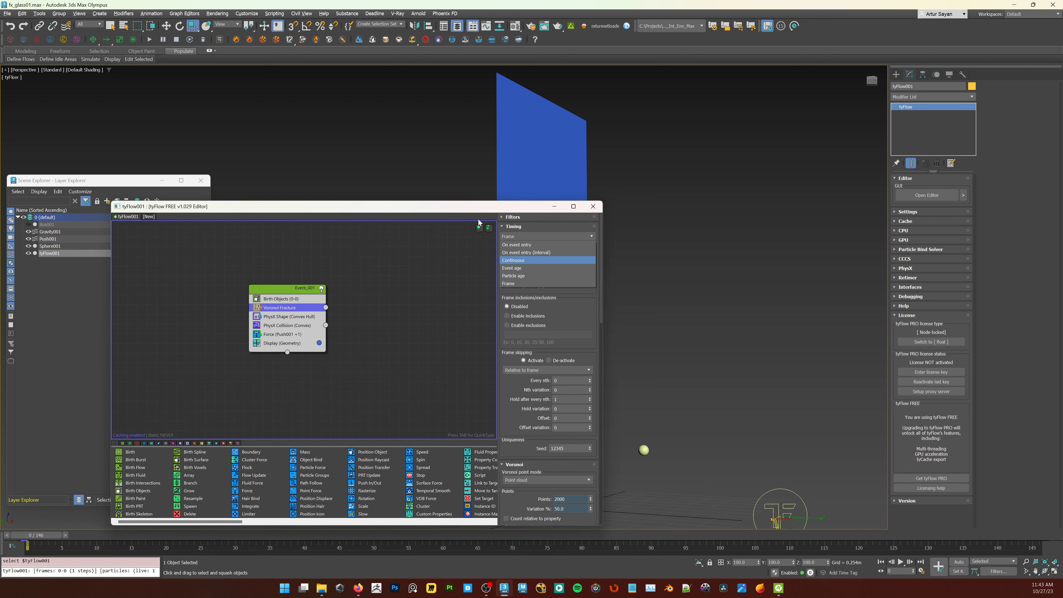
click(464, 212)
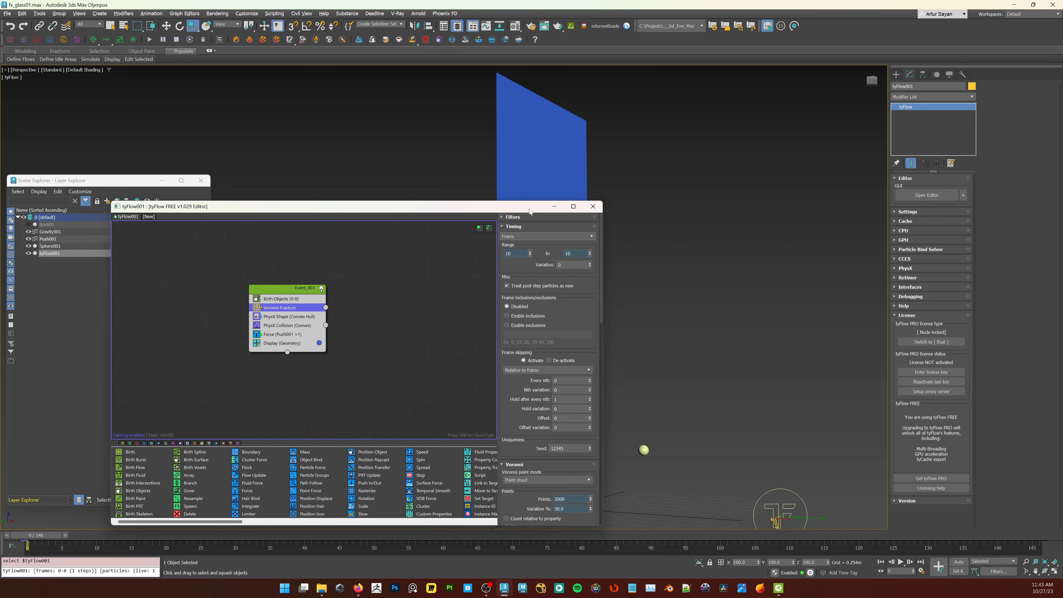
drag(530, 210, 333, 157)
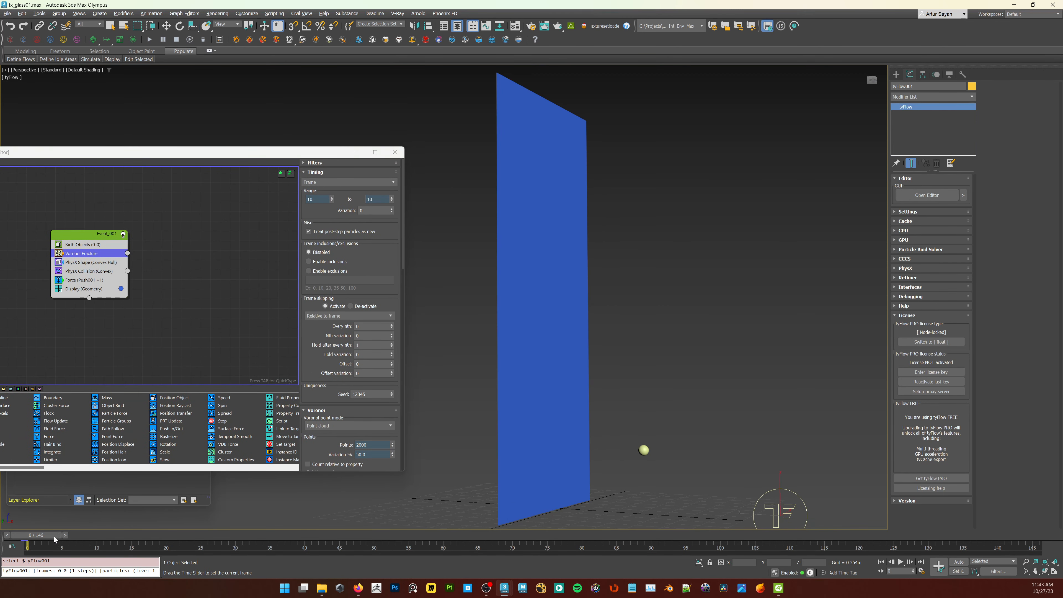
Step: Scrub the simulation to frame 12, examine the fractured glass edge-on, and review the Voronoi point and fracture settings
drag(49, 539, 126, 546)
key(r)
alt+middle_drag(626, 397, 561, 400)
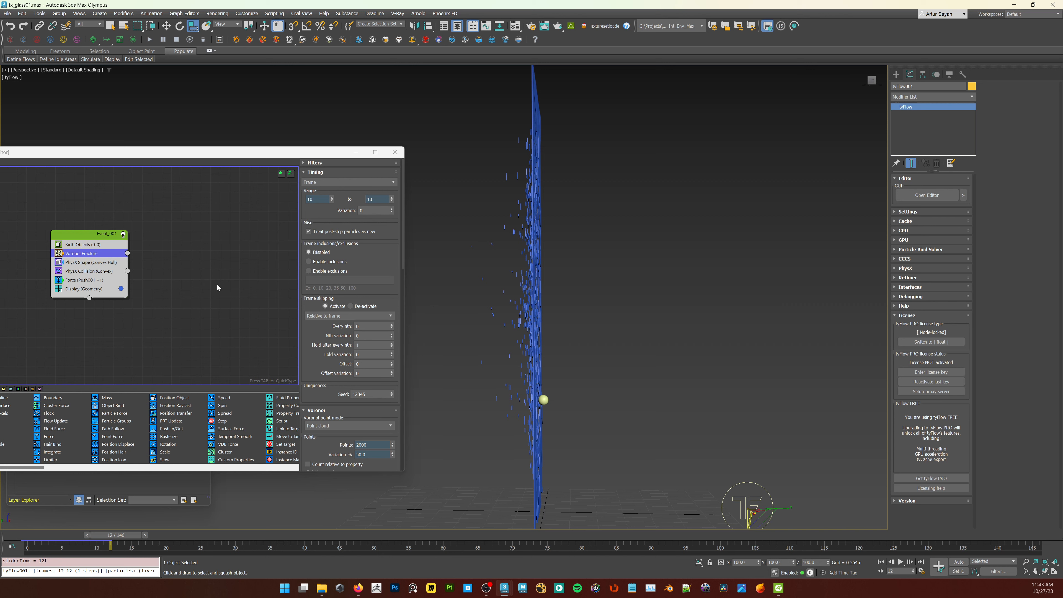
scroll(387, 280, down, 3)
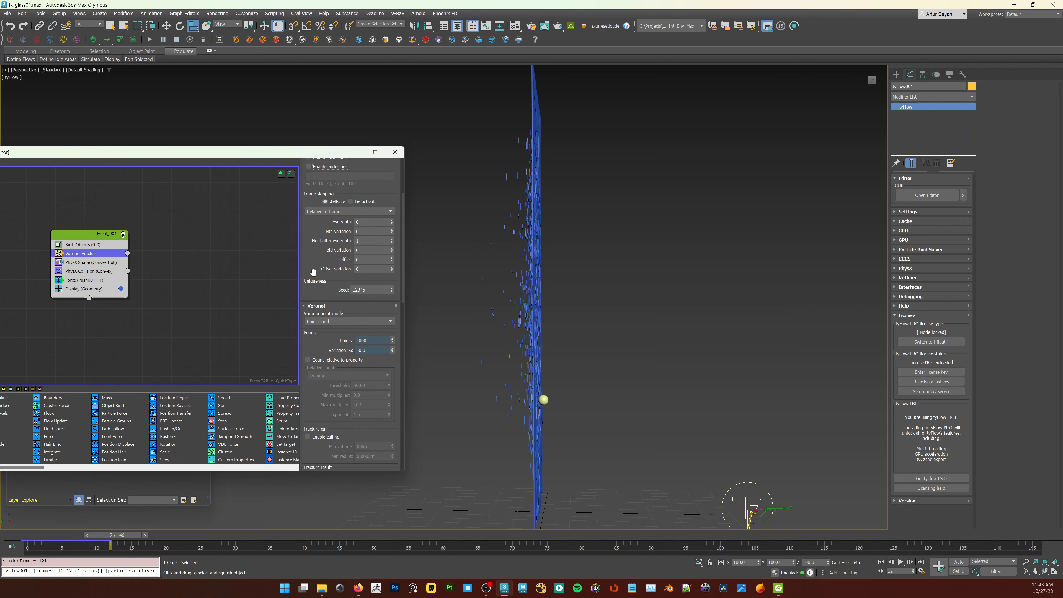
scroll(323, 260, down, 2)
scroll(330, 269, down, 1)
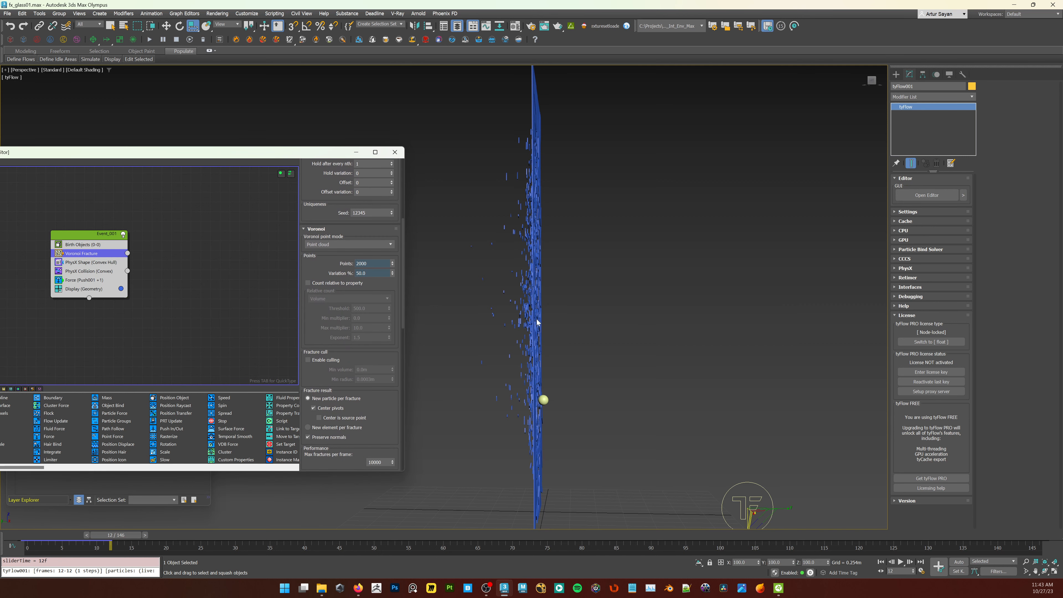
Step: Return the simulation to frame 10 and show the fractured glass pane as a wireframe from an angled view
double_click(367, 263)
drag(125, 539, 113, 541)
alt+middle_drag(624, 411, 593, 425)
key(F3)
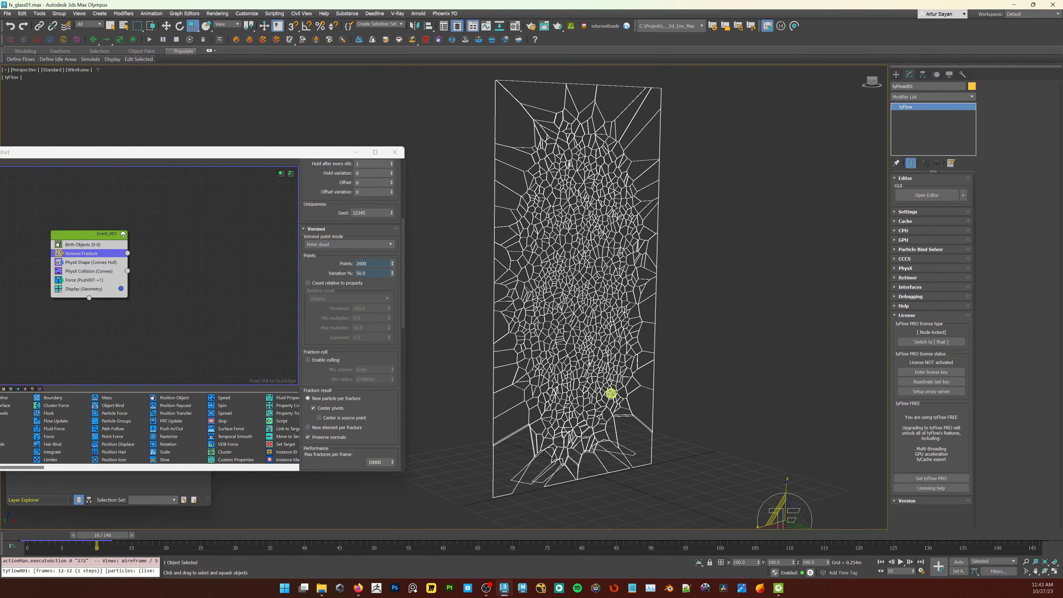
Step: Try 100 Voronoi points on the glass pane, then undo the change
click(365, 263)
text(100)
key(Return)
middle_drag(599, 333, 589, 340)
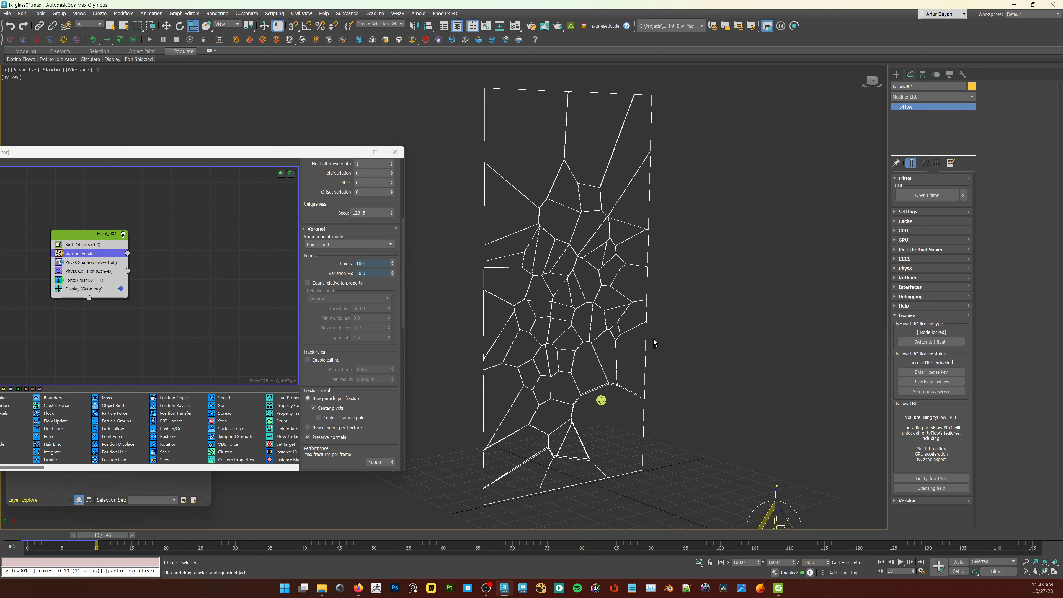
key(ctrl+z)
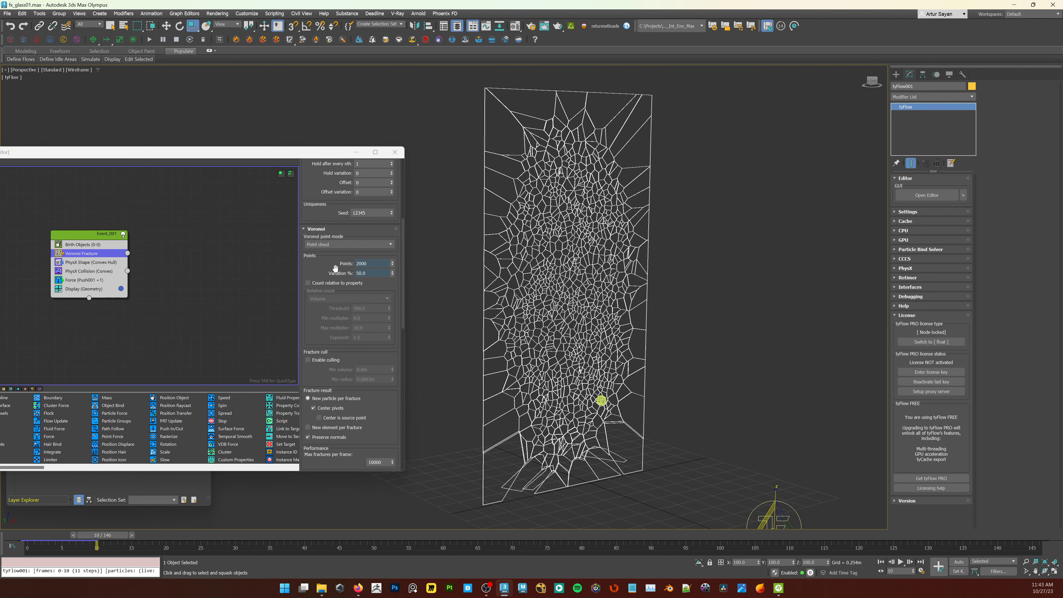
Step: Try a Voronoi point variation of 100%, then set it back to 50%
scroll(327, 273, down, 3)
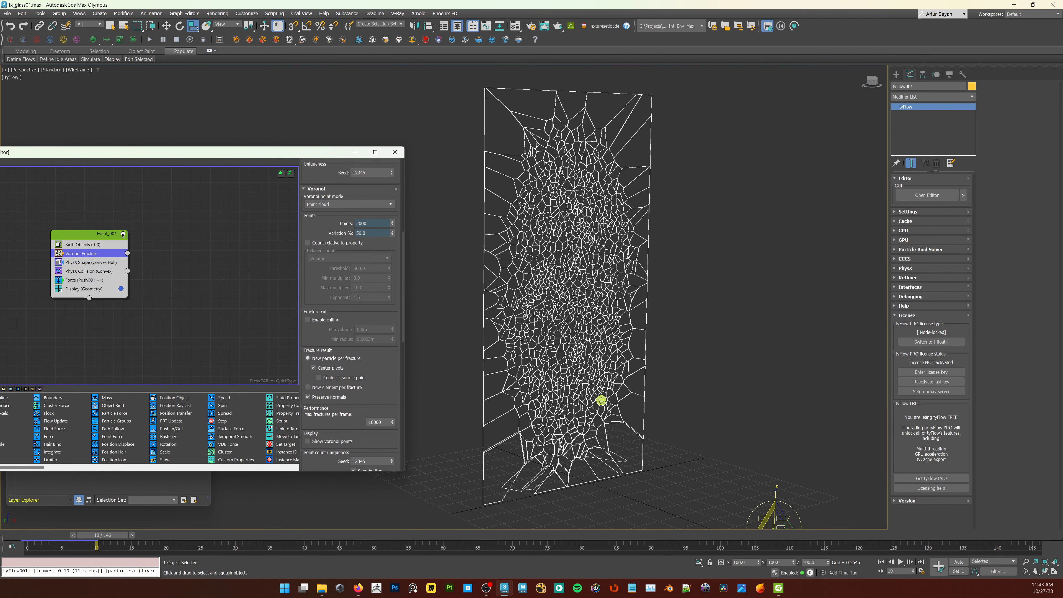
right_click(392, 233)
text(100)
key(Return)
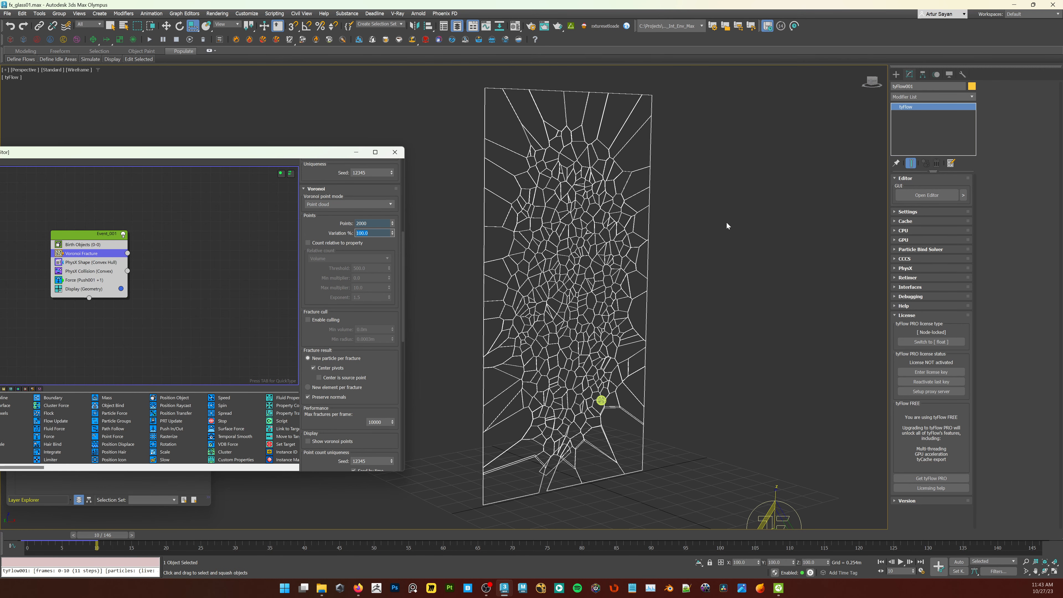
text(50)
key(Return)
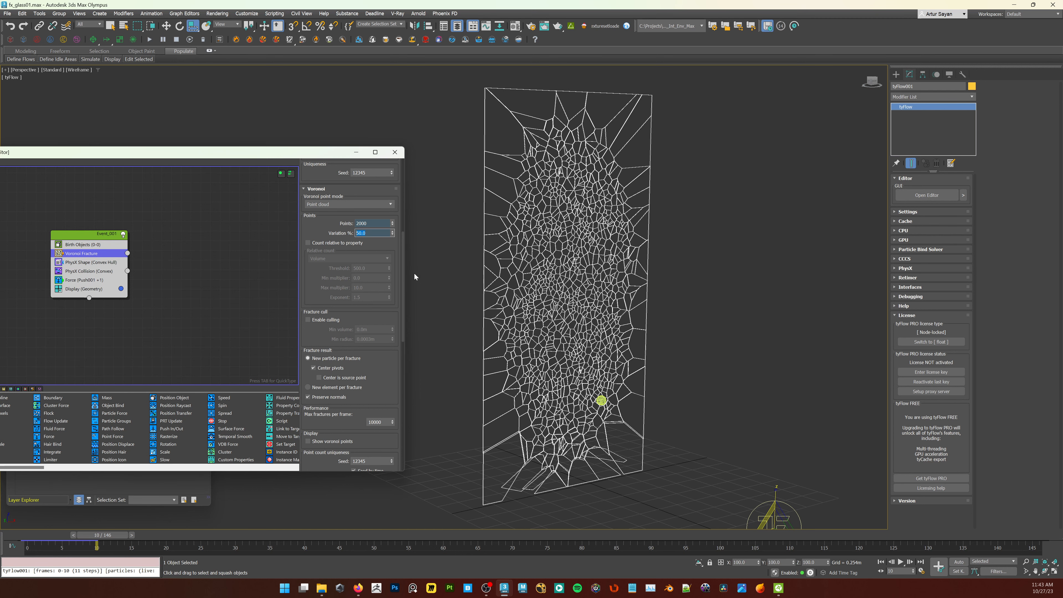
Step: Review the Voronoi Fracture operator's remaining settings, including cells, point cloud, clusters, fractures and motion
drag(324, 285, 334, 188)
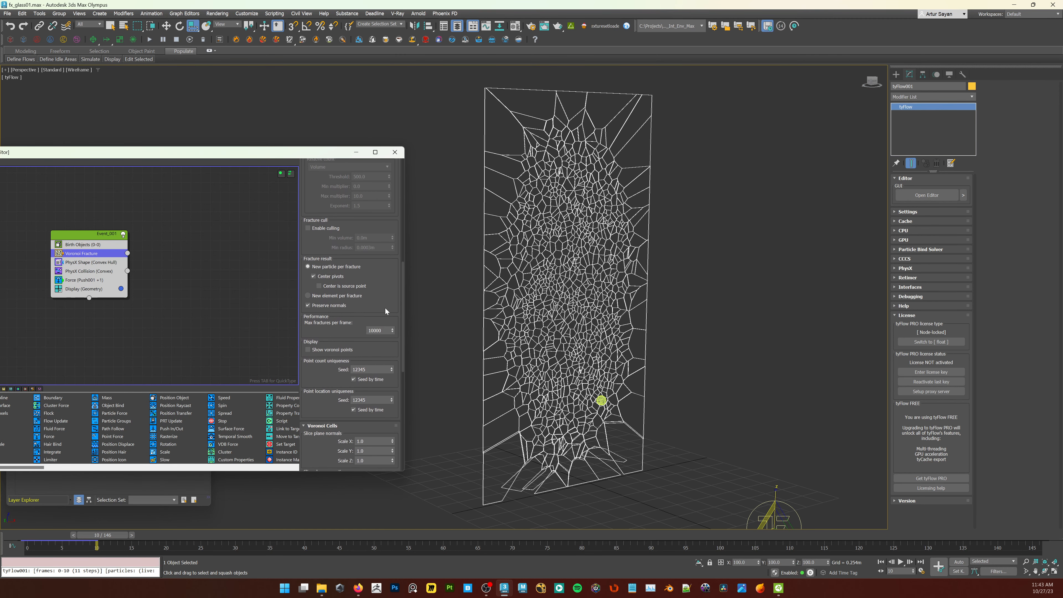
drag(386, 313, 391, 191)
drag(314, 271, 340, 144)
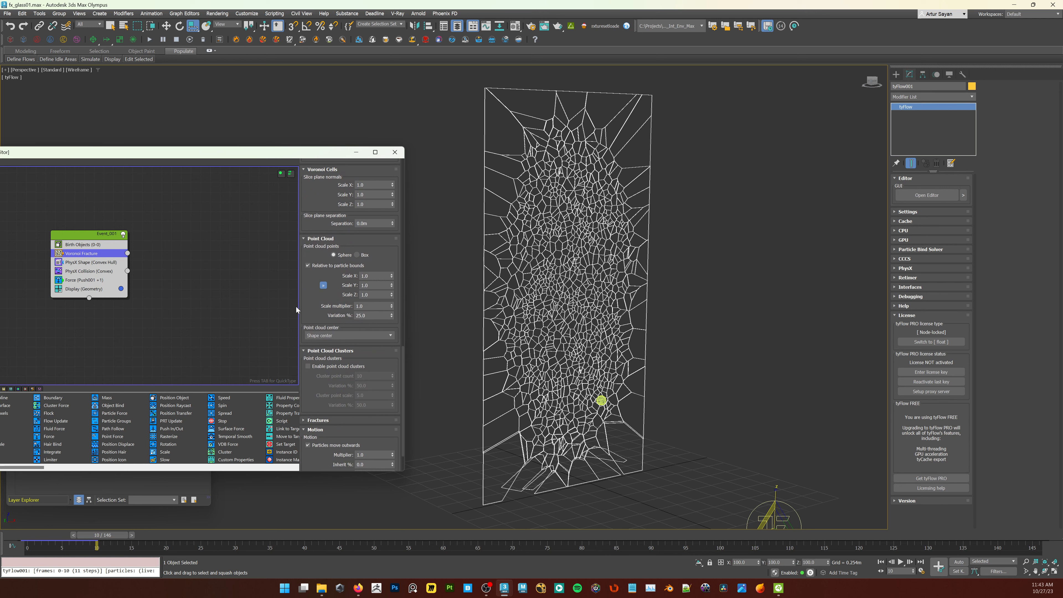
drag(305, 301, 309, 258)
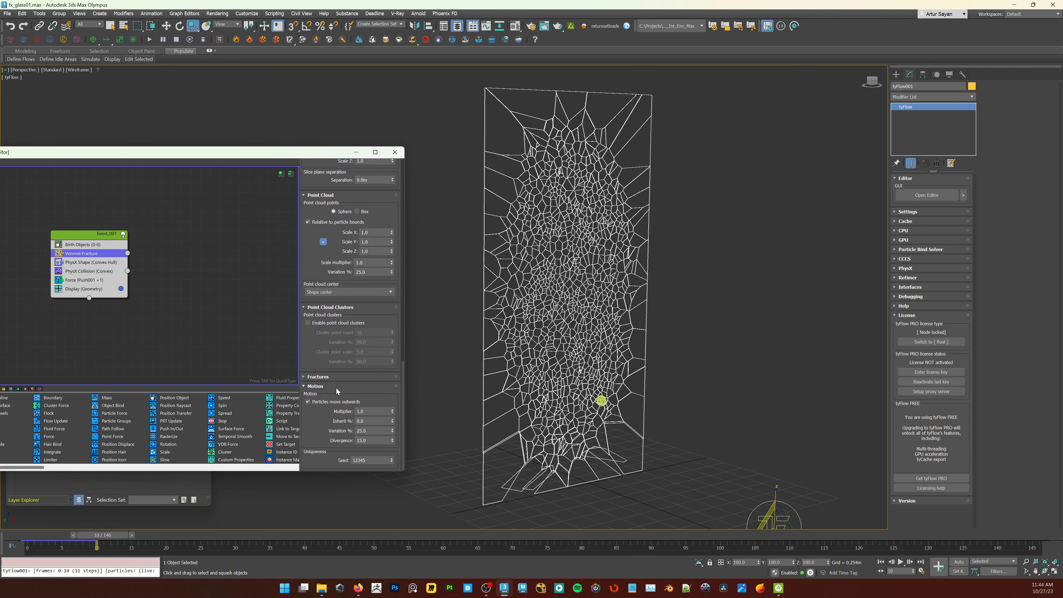
click(332, 378)
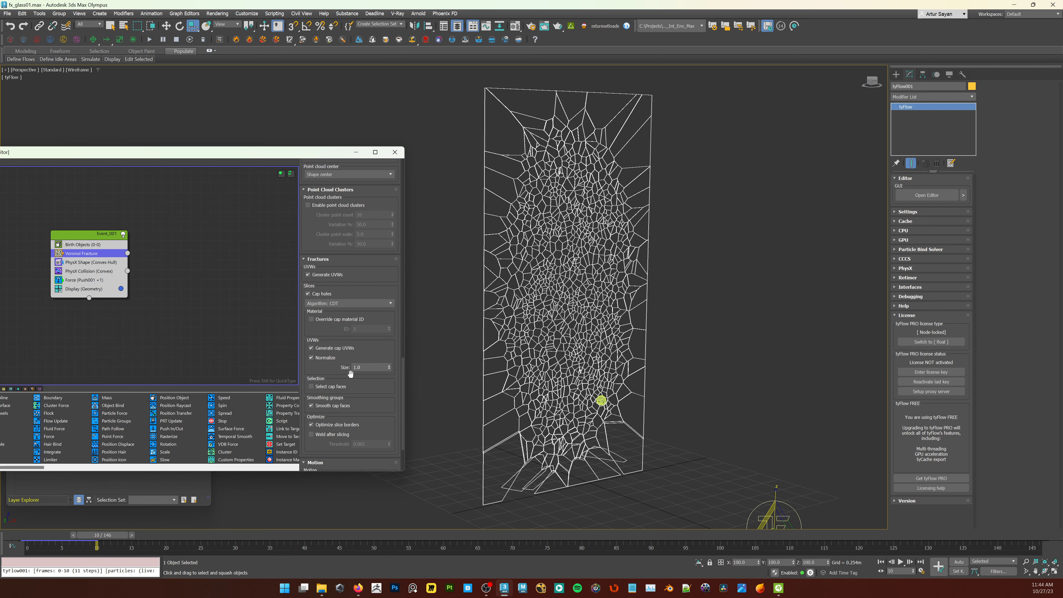
scroll(310, 319, up, 8)
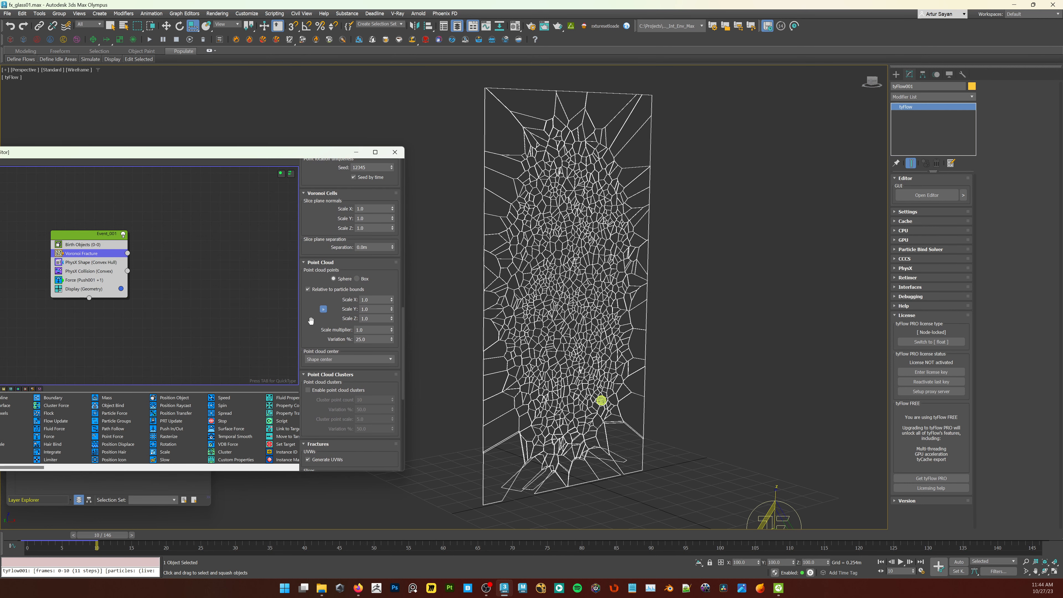
Step: Open the PhysX Shape operator's settings and move the flow editor so its shape and dynamics values can be read
click(94, 263)
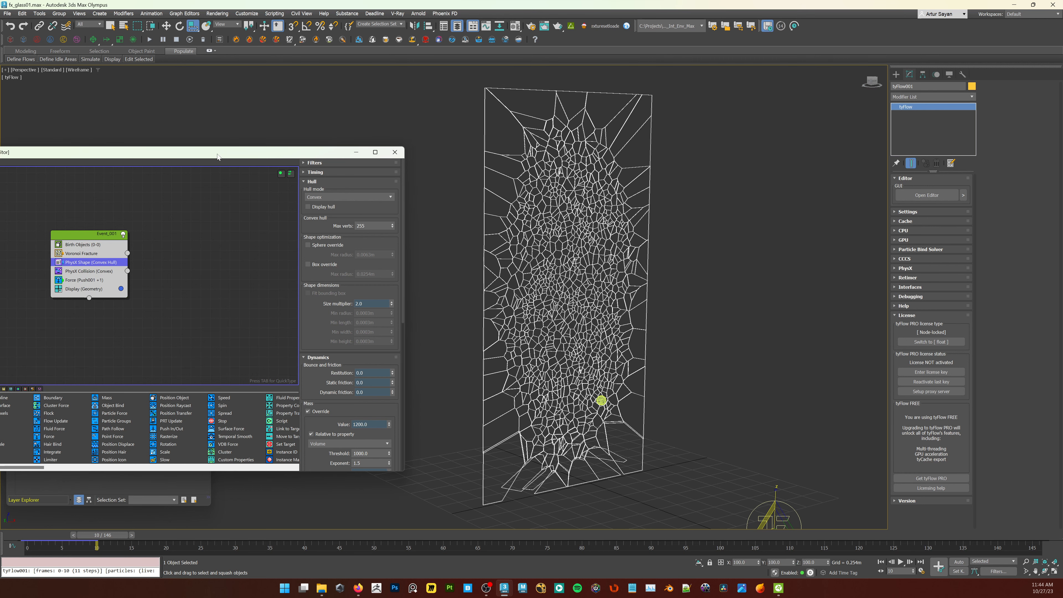
drag(217, 156, 291, 99)
drag(387, 279, 395, 225)
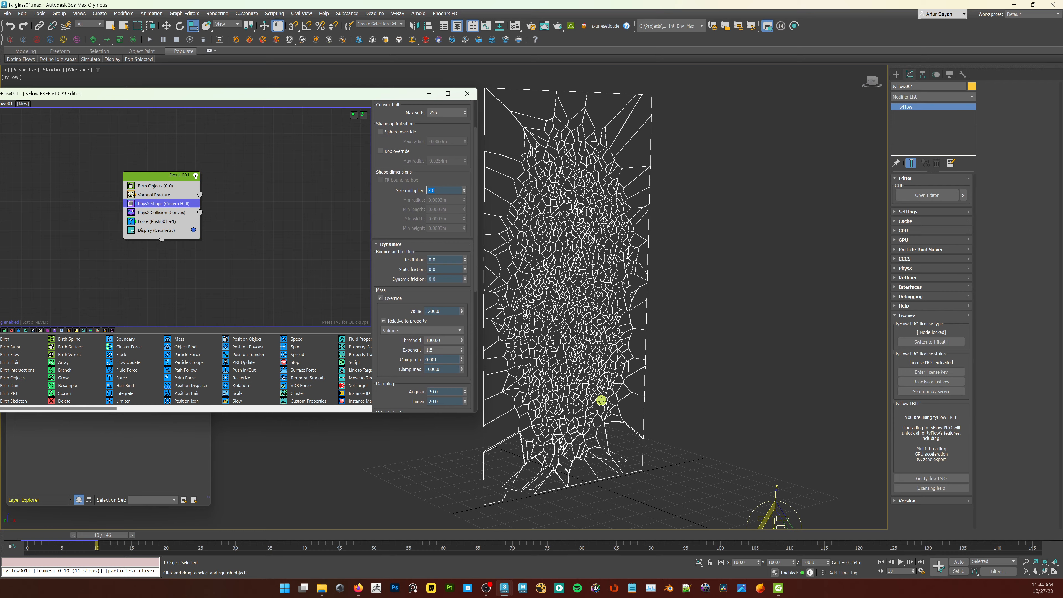
Step: Try a PhysX Shape size multiplier of 1.0 by scrubbing the simulation, then restore it to 2.0
key(Return)
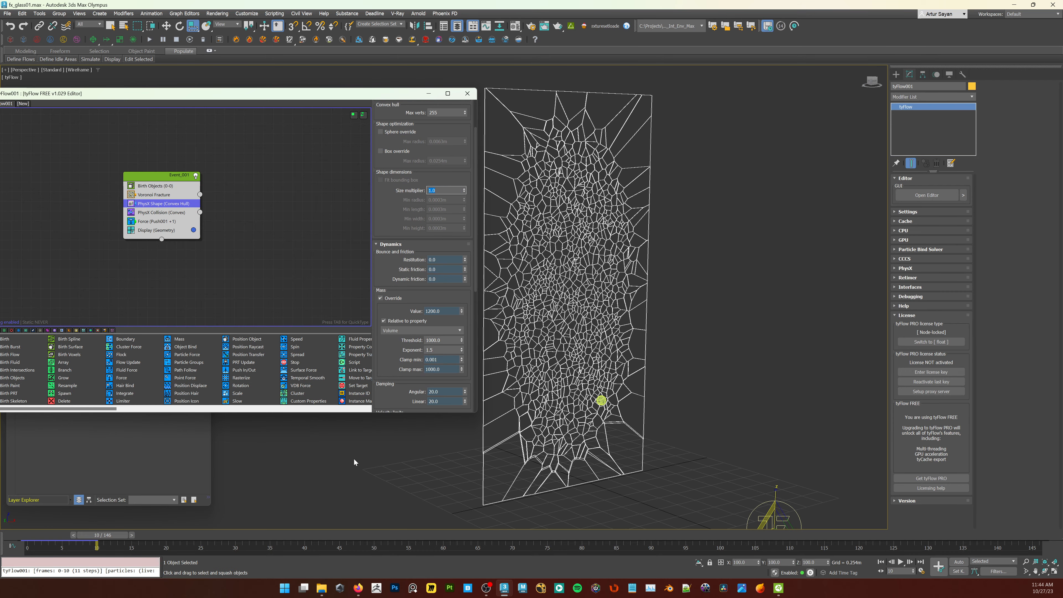
drag(129, 539, 533, 546)
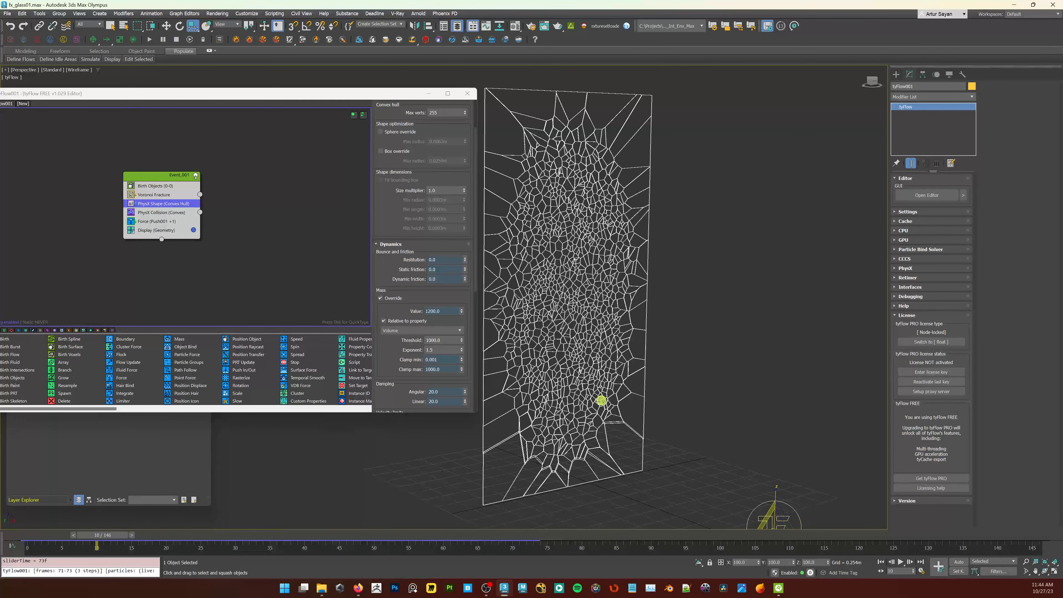
double_click(444, 190)
text(2)
key(Return)
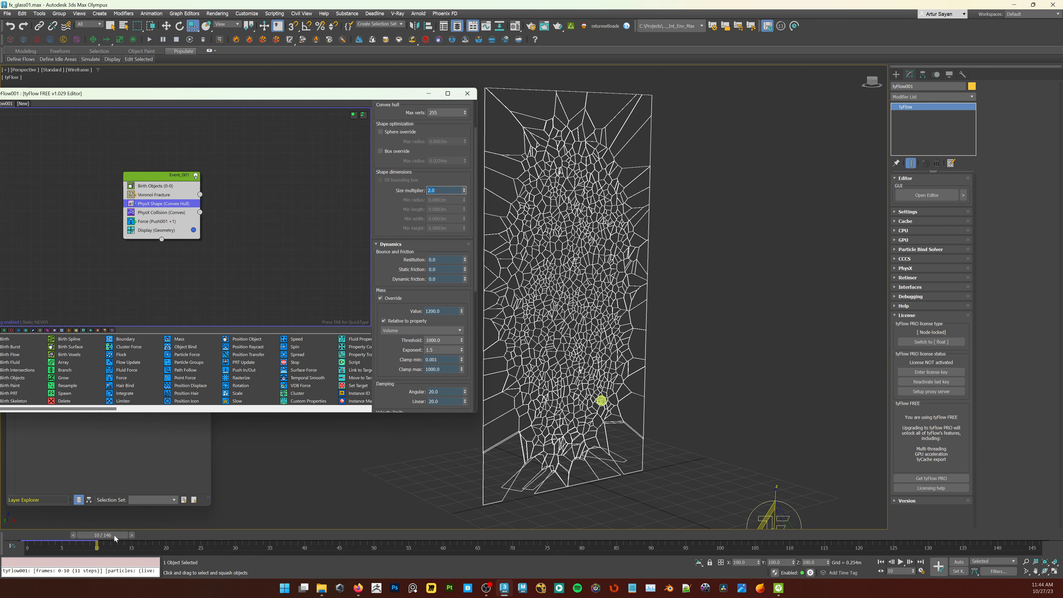
Step: Scrub the simulation to frame 22 and review the PhysX Shape mass and damping settings
drag(114, 537, 203, 538)
key(r)
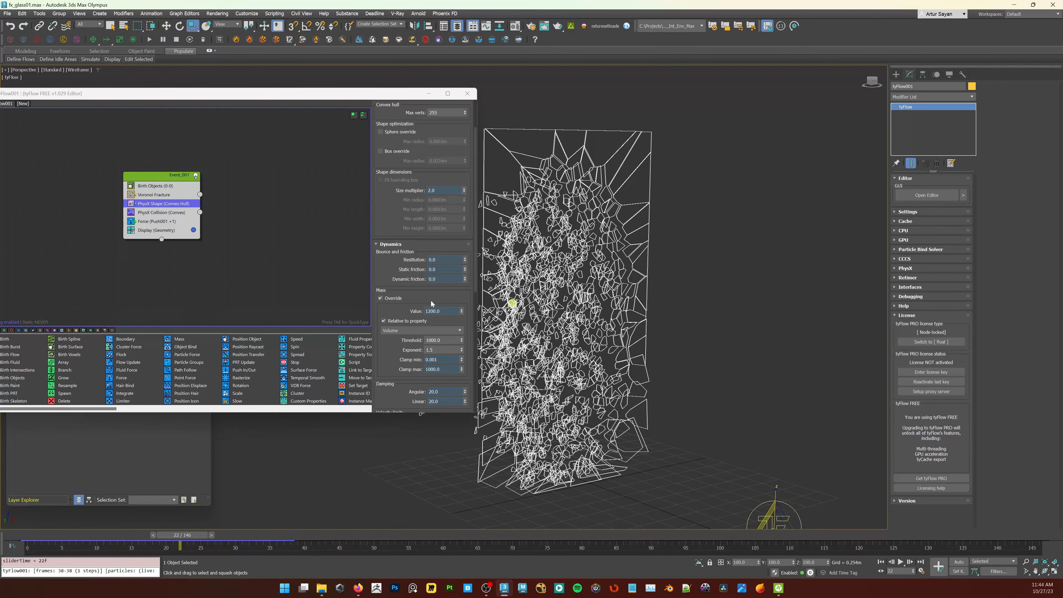
scroll(432, 303, down, 3)
click(440, 269)
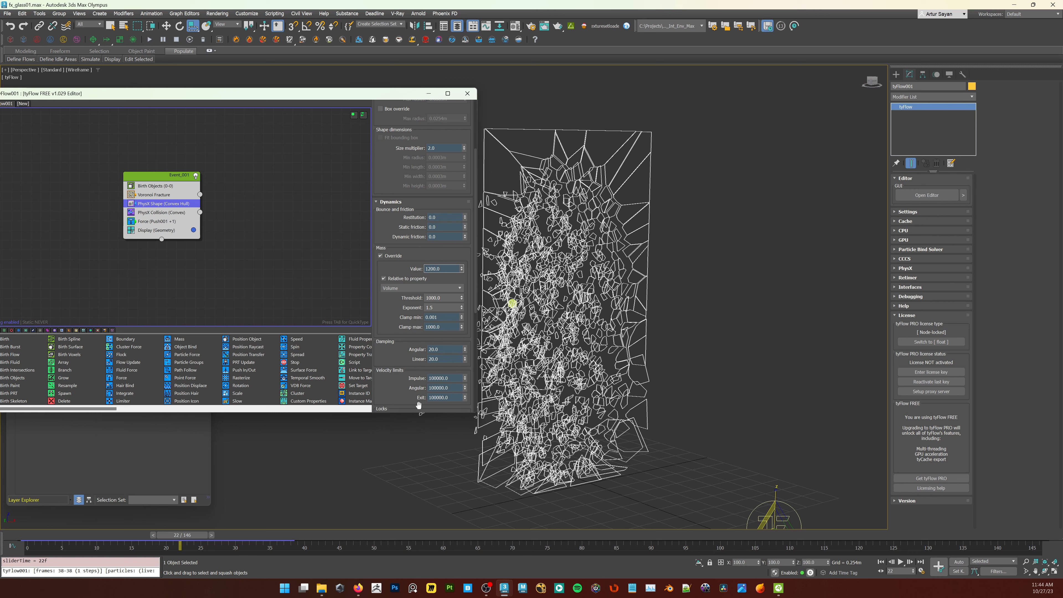
drag(390, 326, 383, 262)
Step: Try angular and linear damping of 0.5 on the PhysX Shape, scrub the falling shards, and undo the damping changes
click(428, 284)
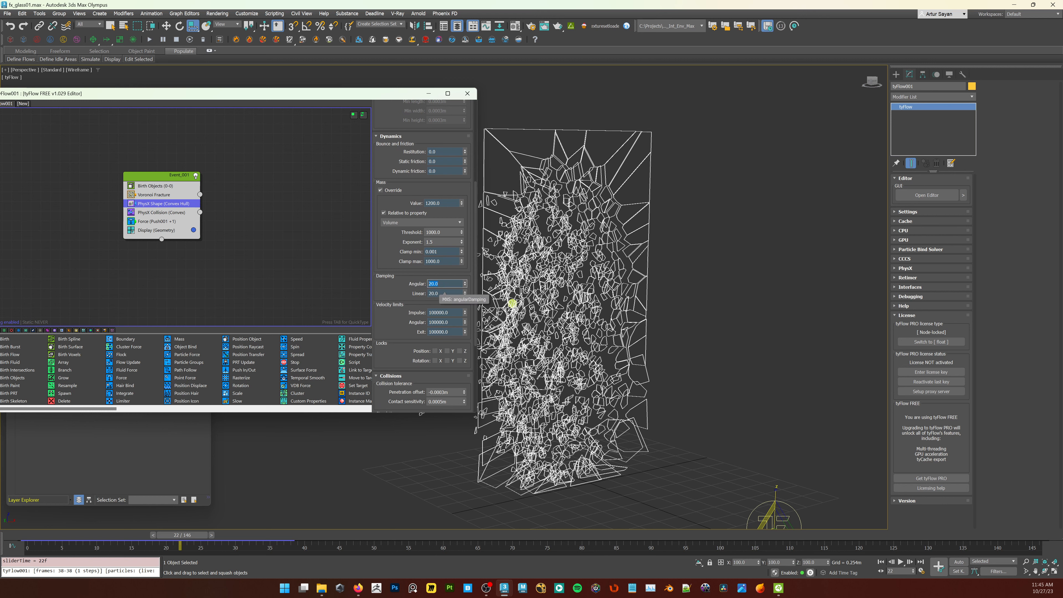
text(.5)
key(Tab)
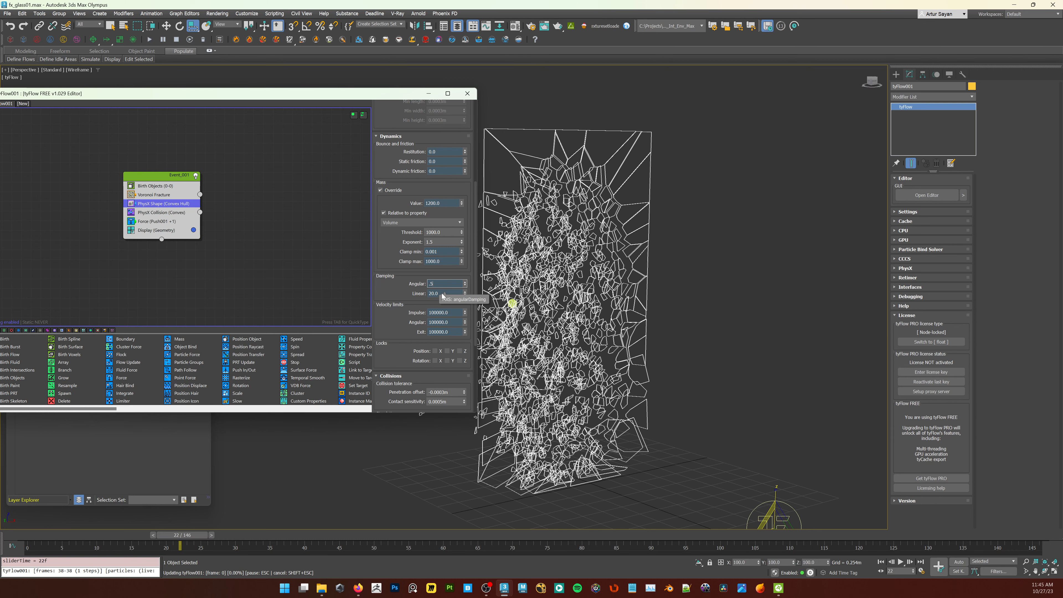
text(.5)
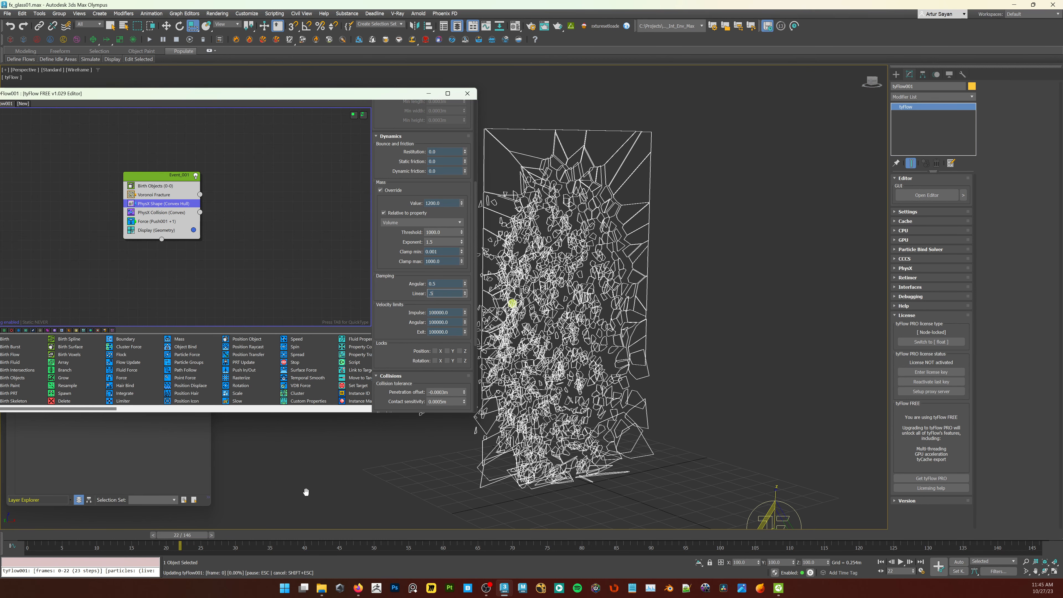
drag(169, 536, 252, 549)
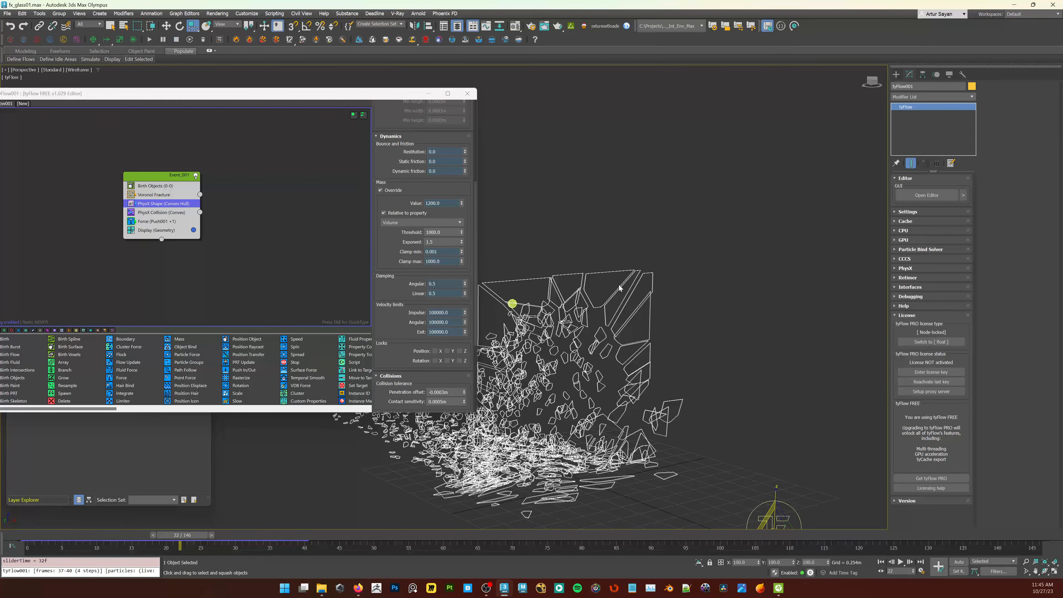
middle_drag(619, 288, 647, 268)
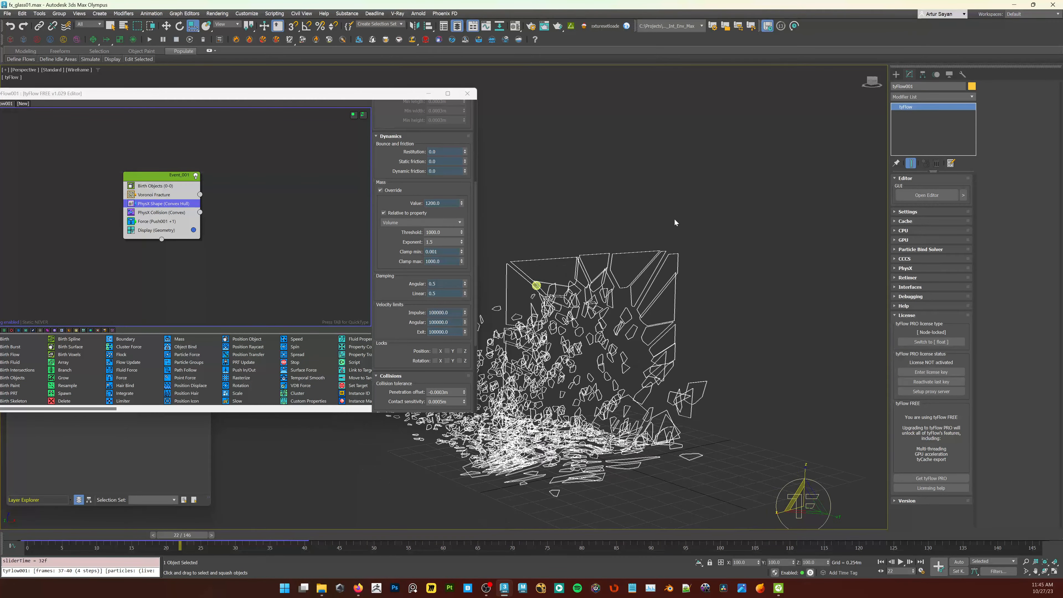
key(ctrl+z)
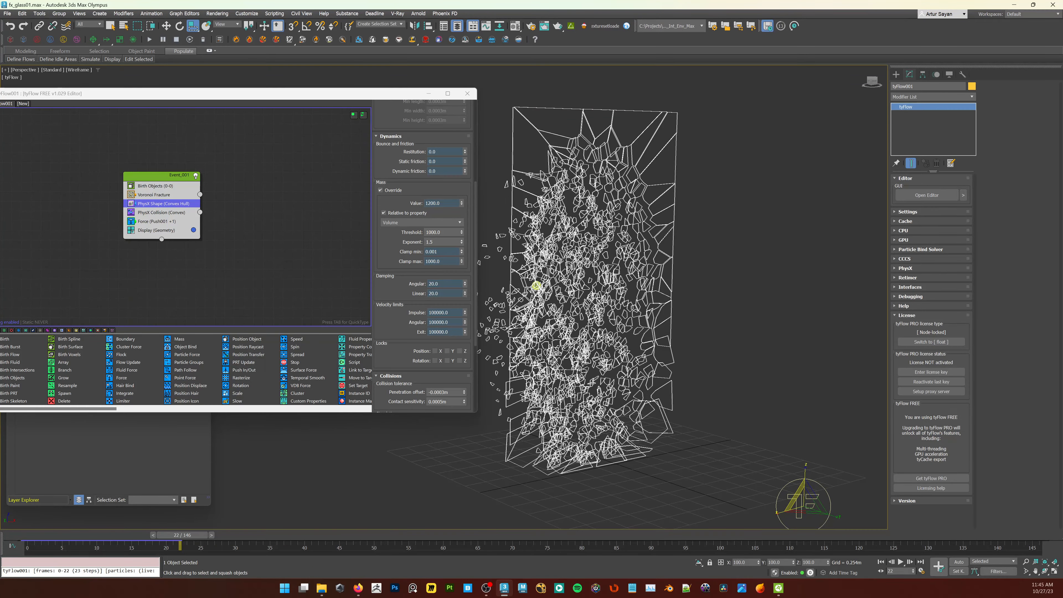
Step: Scrub the simulation to frame 16 and review the force objects listed in the Force operator
drag(183, 541, 139, 547)
key(r)
scroll(397, 299, down, 3)
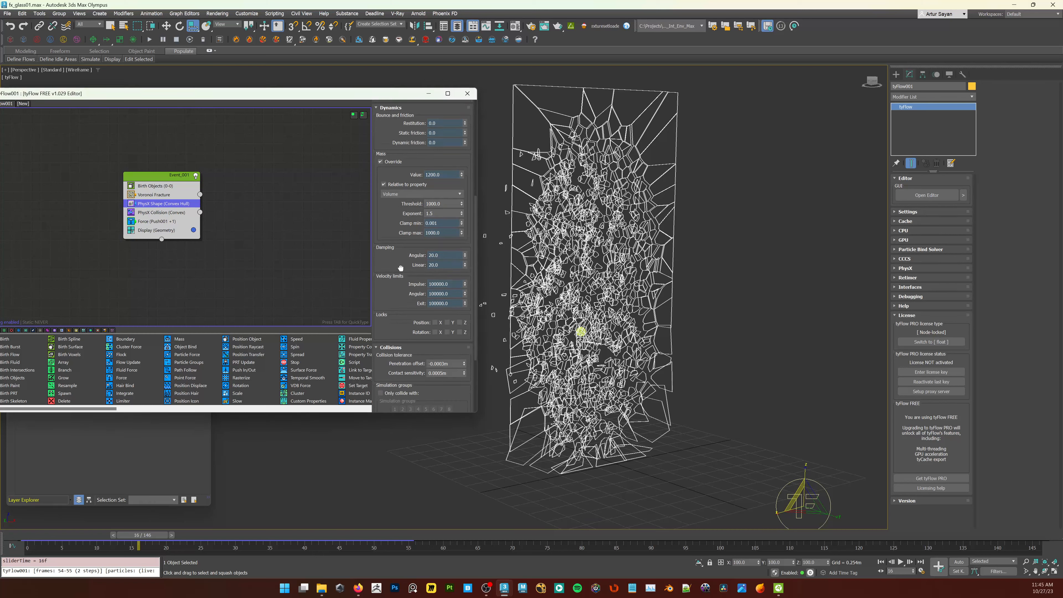
click(165, 223)
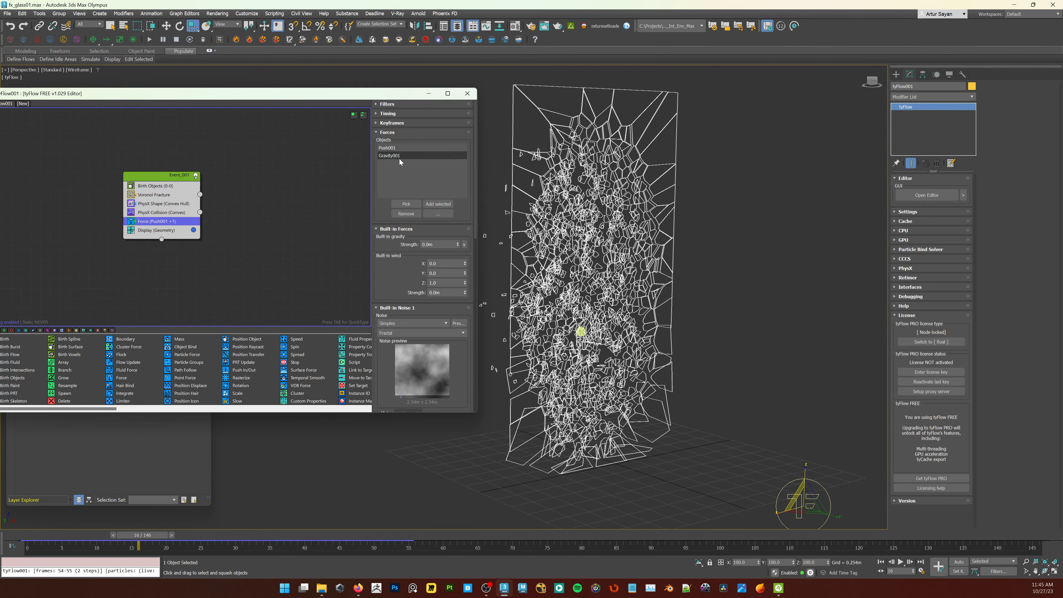
middle_drag(699, 455, 693, 412)
scroll(693, 412, down, 3)
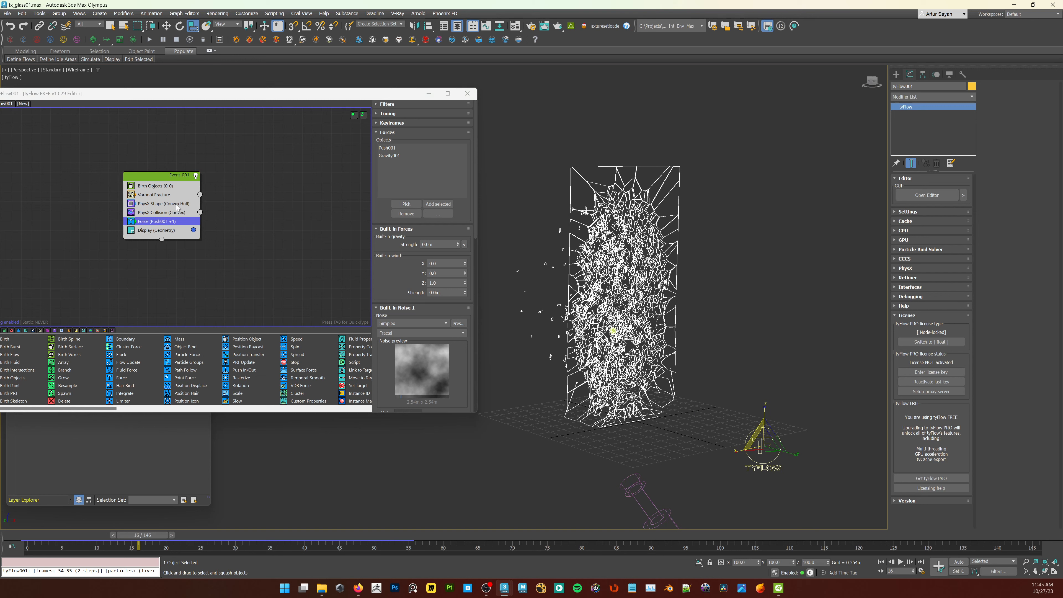
Step: Review the PhysX Shape collision settings and the available start penetration modes
click(175, 213)
click(165, 206)
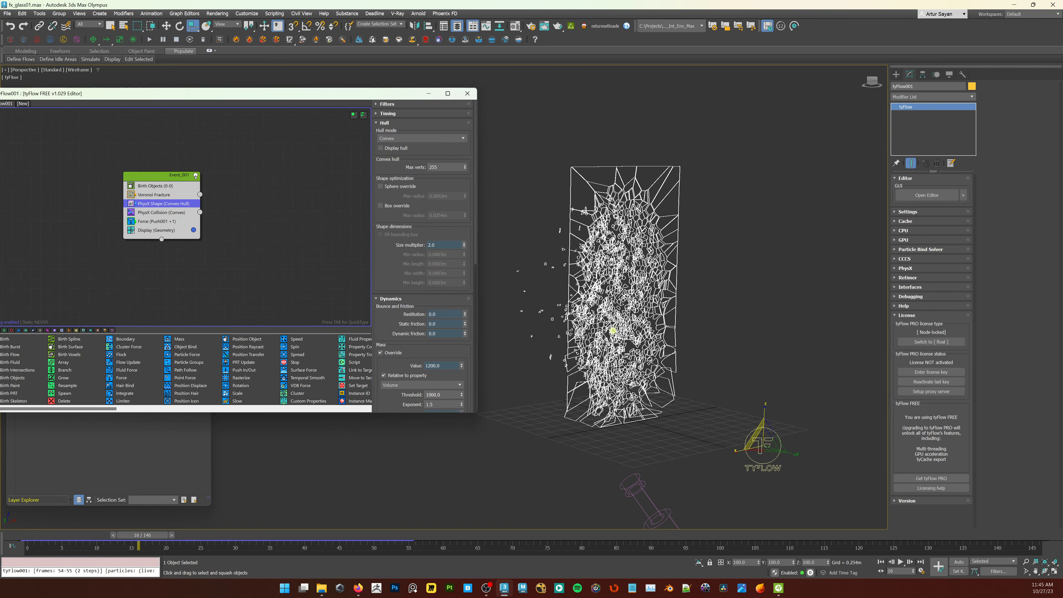
drag(381, 290, 395, 151)
scroll(386, 314, down, 4)
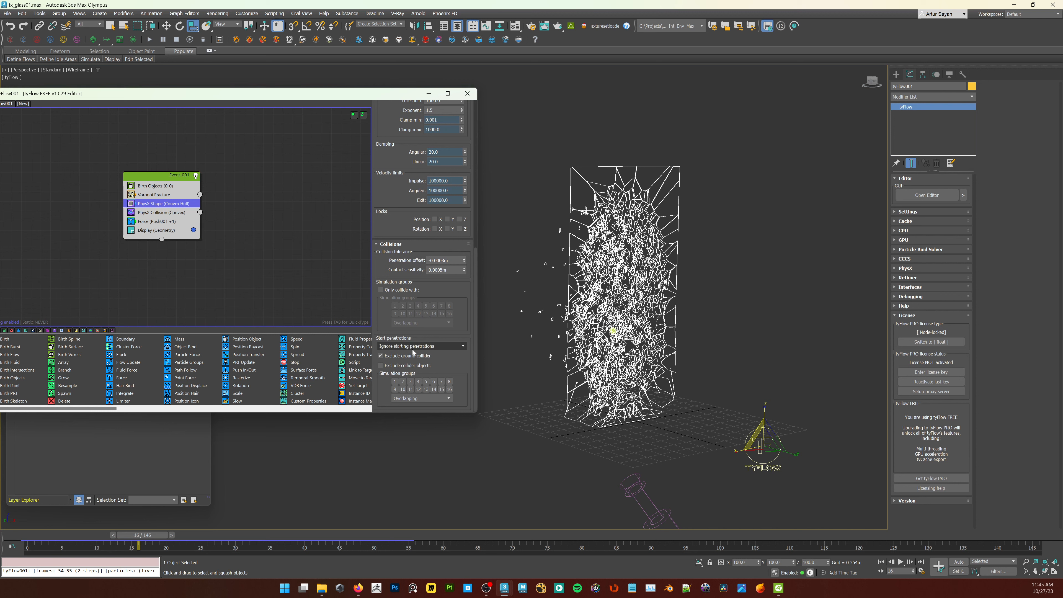
click(436, 347)
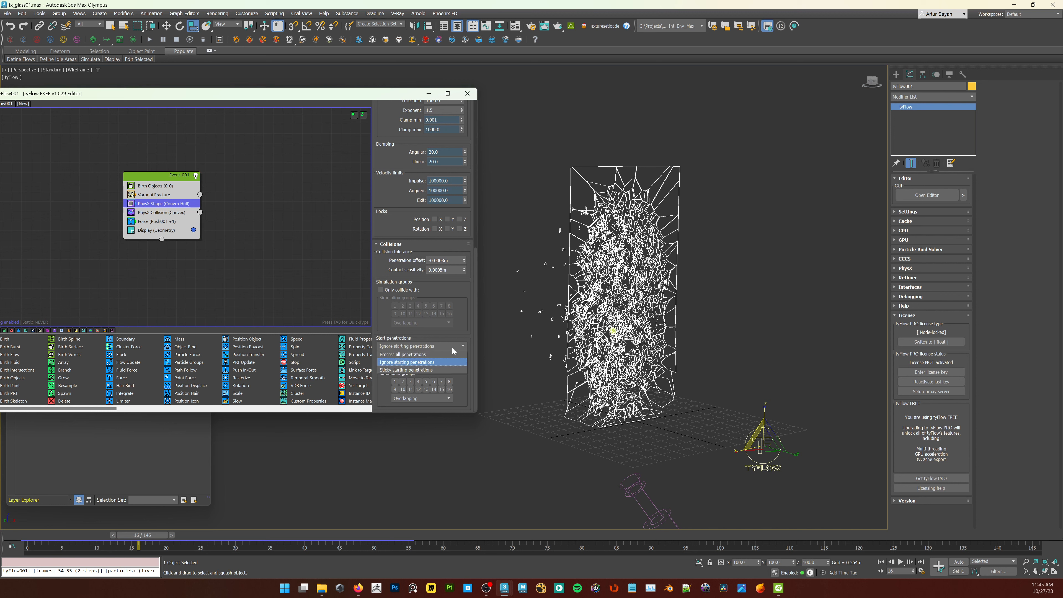
click(457, 348)
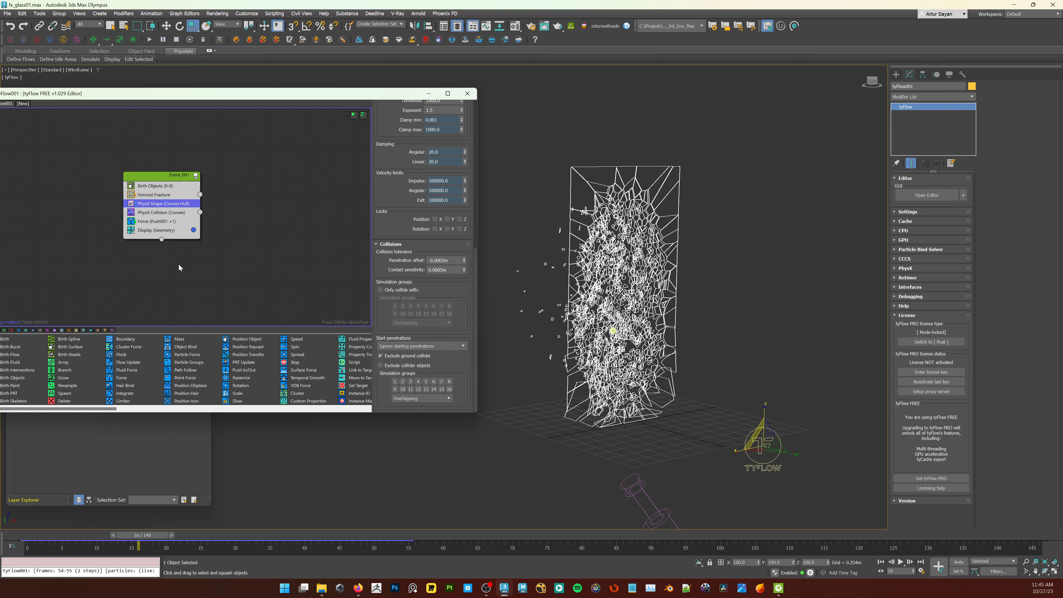
Step: Show the Force operator's settings and select the Gravity001 space warp in the scene
click(161, 212)
click(161, 222)
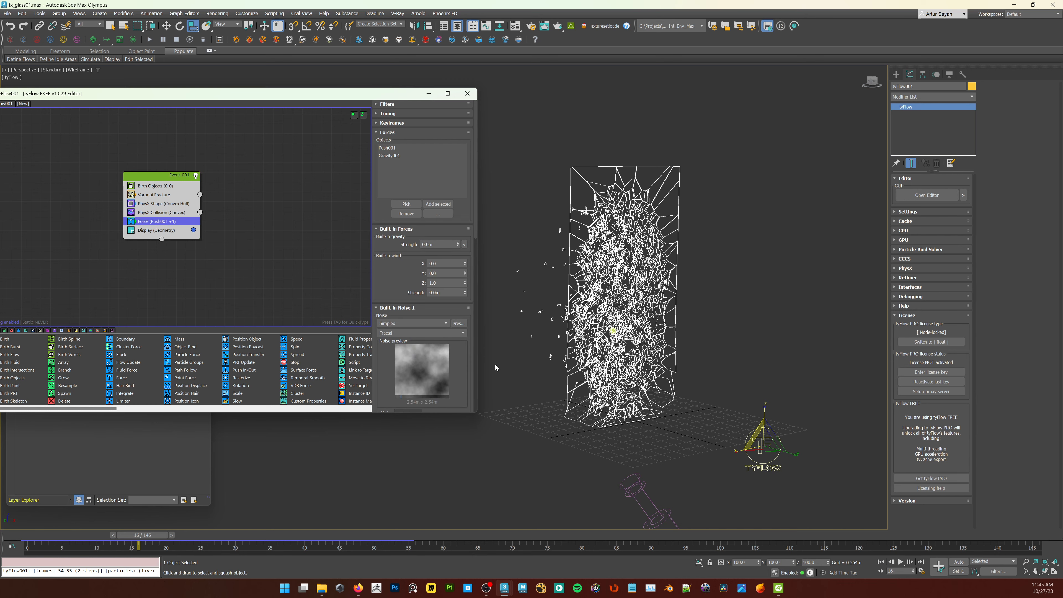
middle_drag(591, 452, 582, 418)
scroll(582, 418, down, 3)
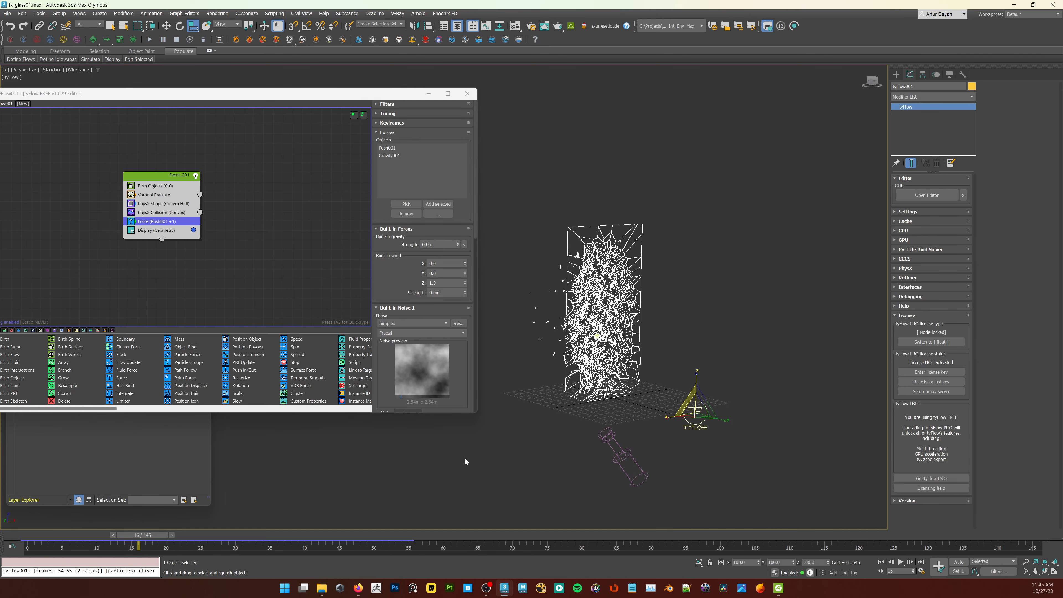
scroll(610, 456, down, 5)
click(531, 490)
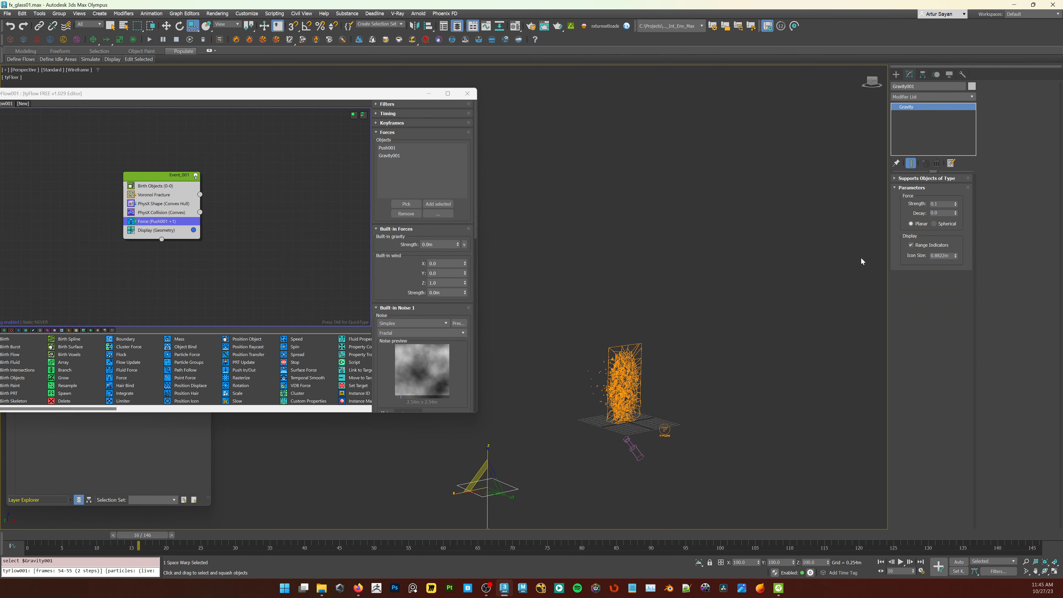
Step: Set the gravity strength to 1.0 and scrub the simulation to frame 39
drag(936, 204, 927, 204)
key(Return)
drag(143, 535, 306, 544)
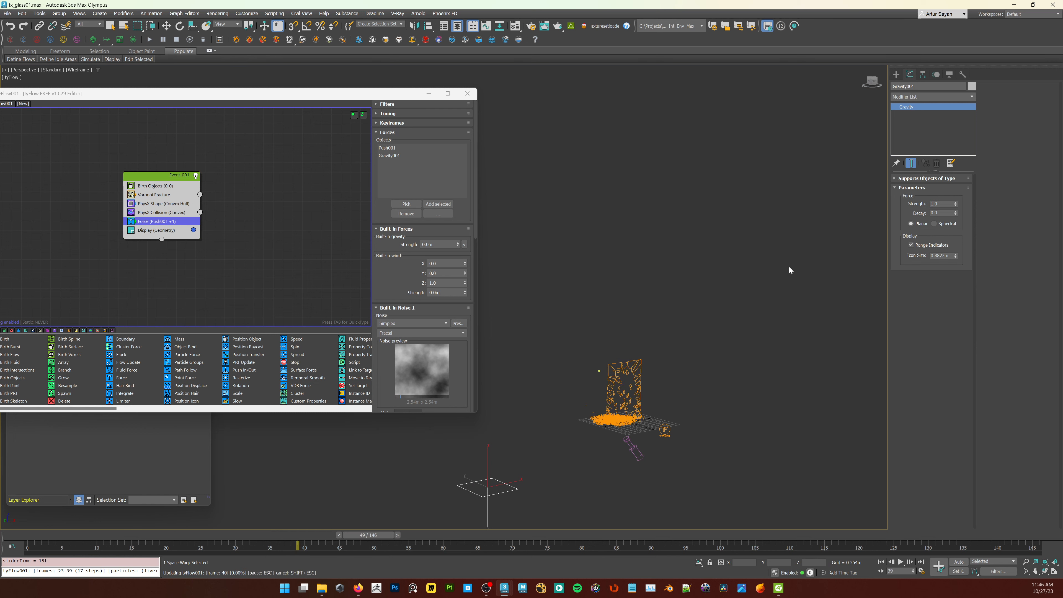
Step: Undo the last strength change on the Gravity001 space warp
key(r)
middle_drag(762, 272, 862, 243)
key(ctrl+z)
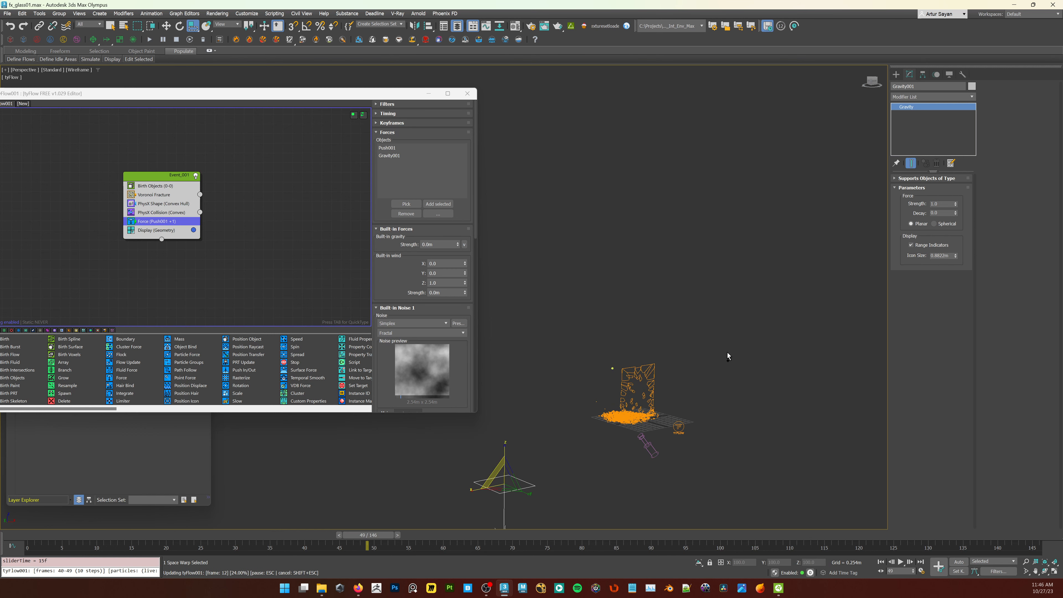
middle_drag(771, 316, 756, 296)
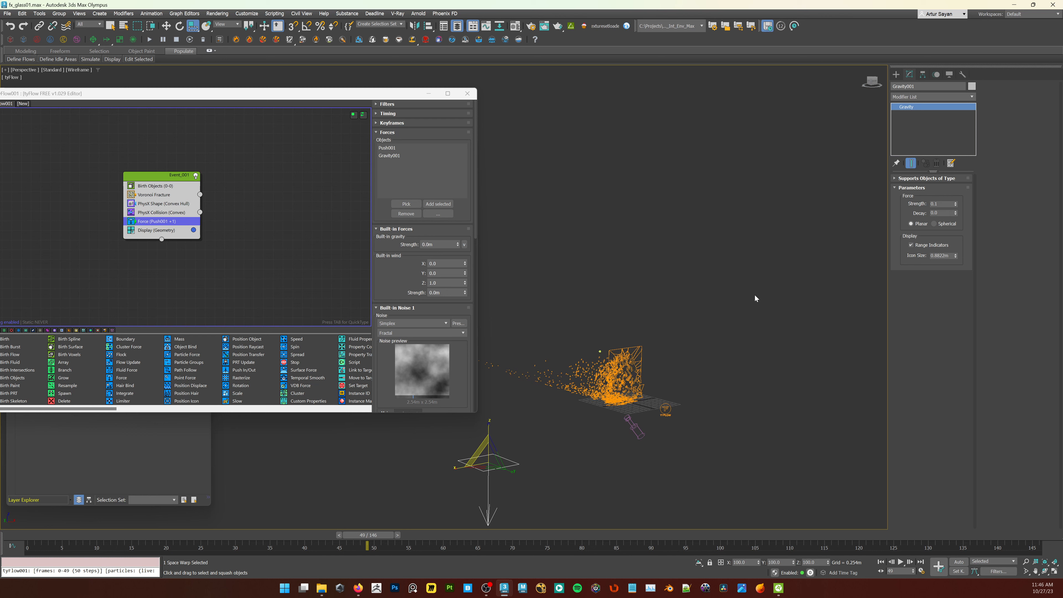
Step: Select the Push001 space warp and the small sphere, and scrub the simulation to frame 35 in a side view
drag(608, 453, 609, 452)
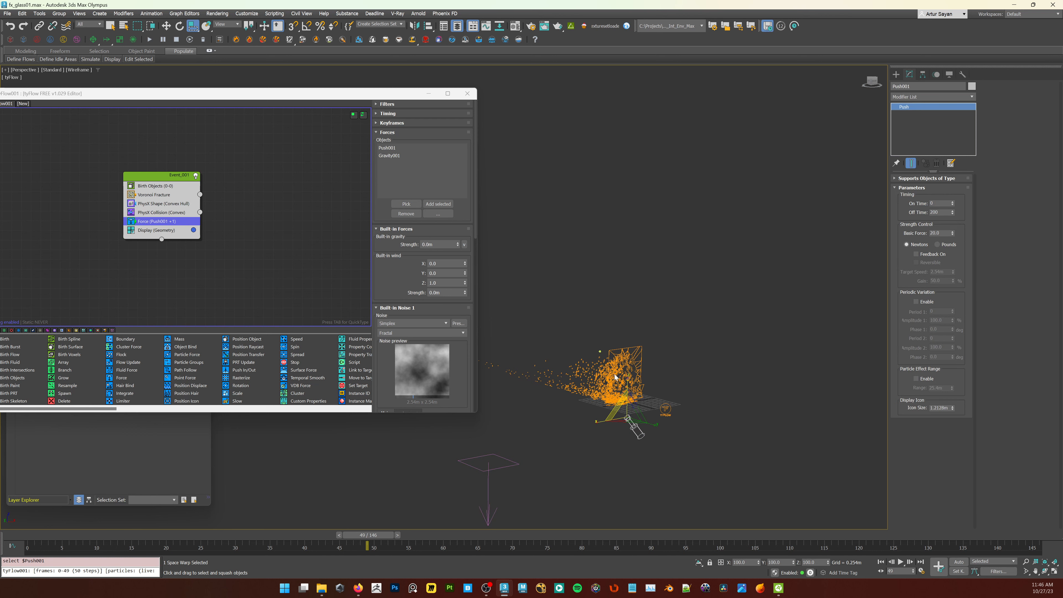
scroll(605, 357, up, 5)
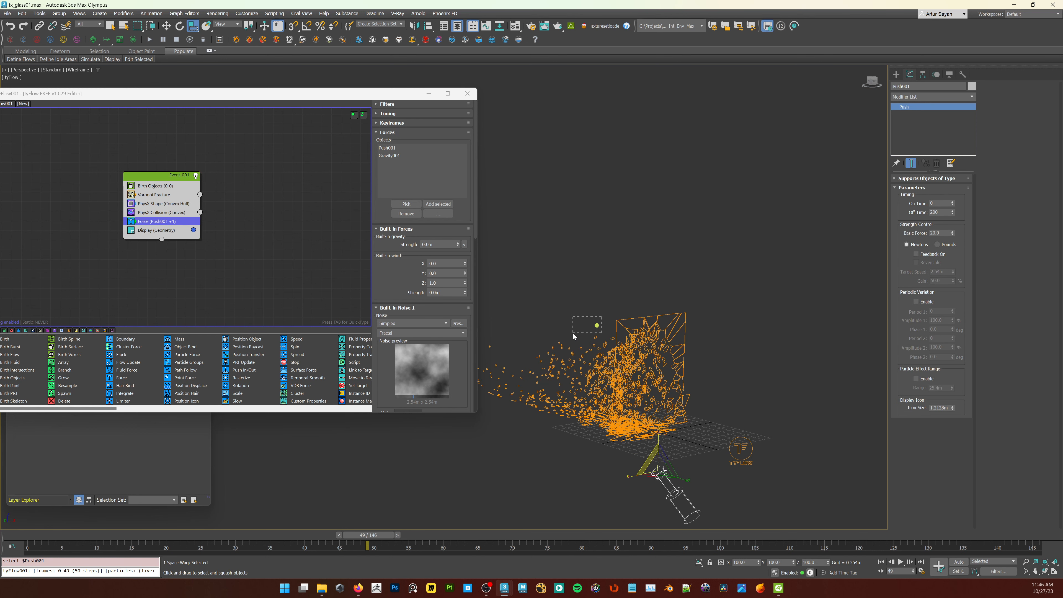
drag(574, 335, 573, 334)
alt+middle_drag(573, 334, 725, 406)
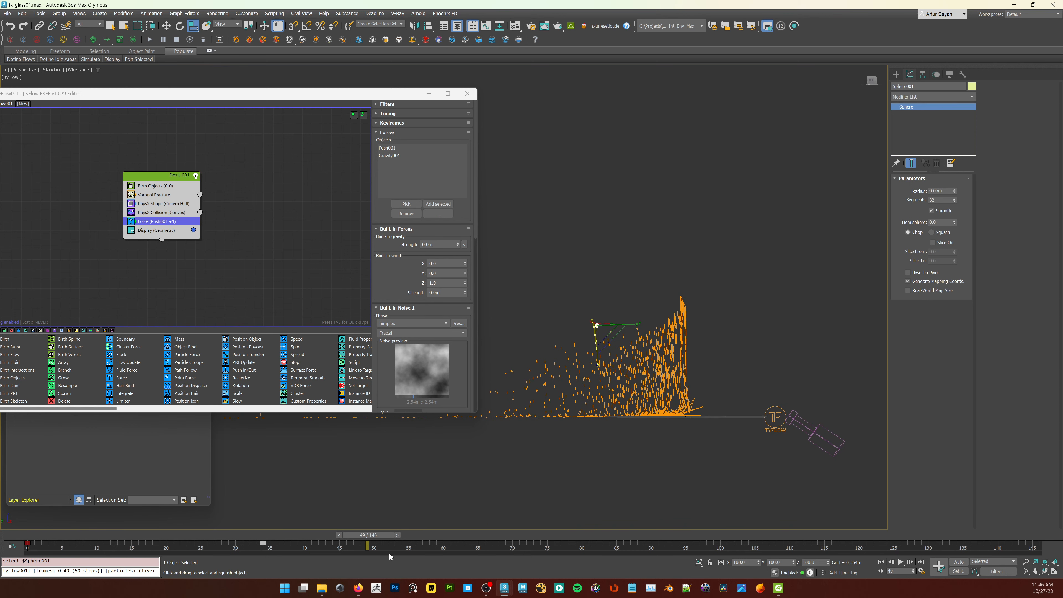
drag(375, 539, 276, 536)
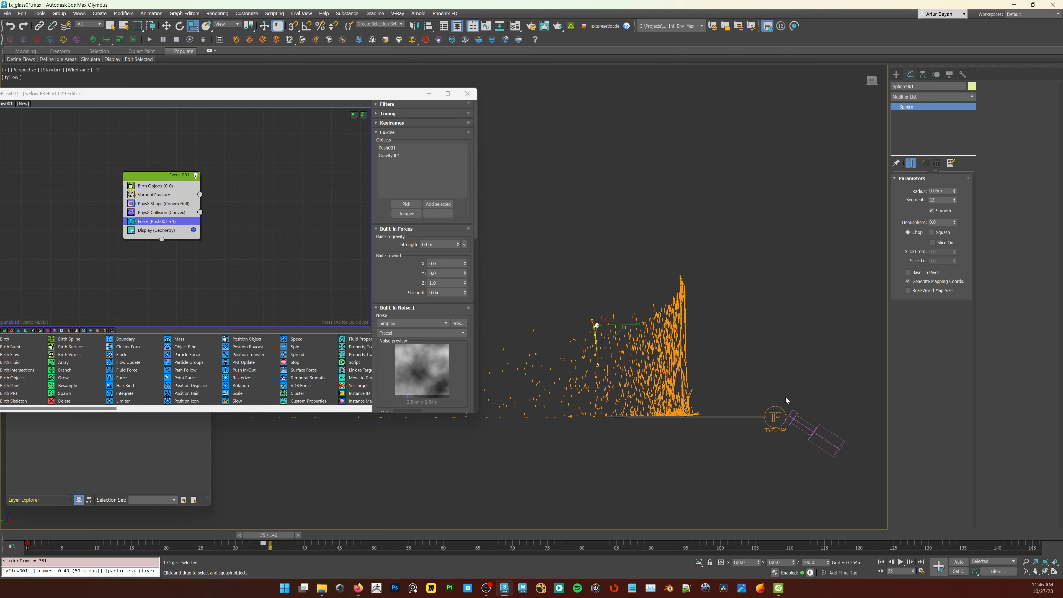
Step: Inspect the basic force of the Push001 space warp, clear the selection and return to frame 0
click(824, 434)
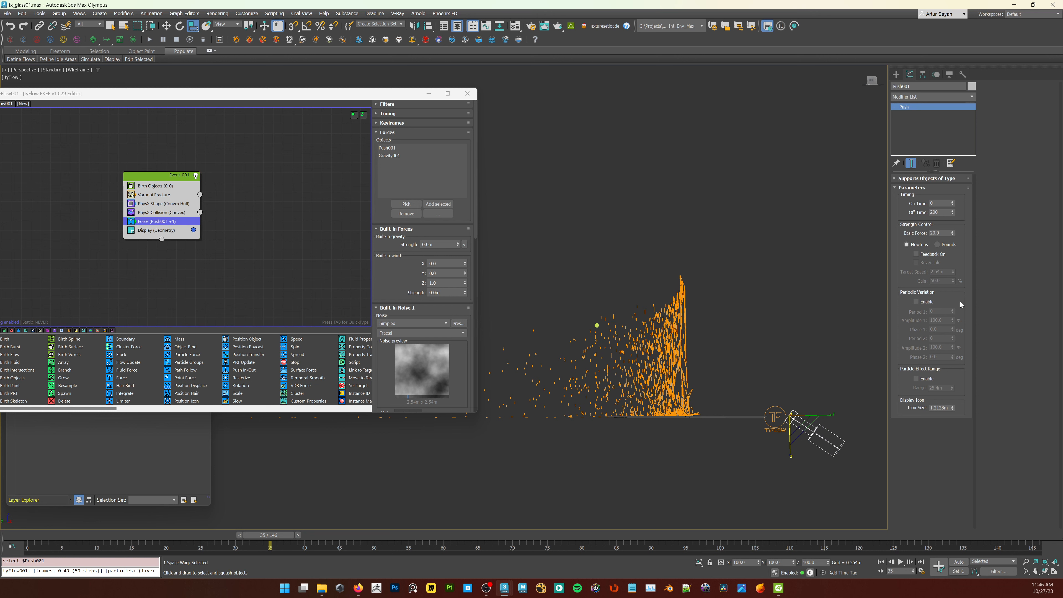
drag(943, 234, 860, 229)
click(586, 249)
drag(282, 537, 31, 535)
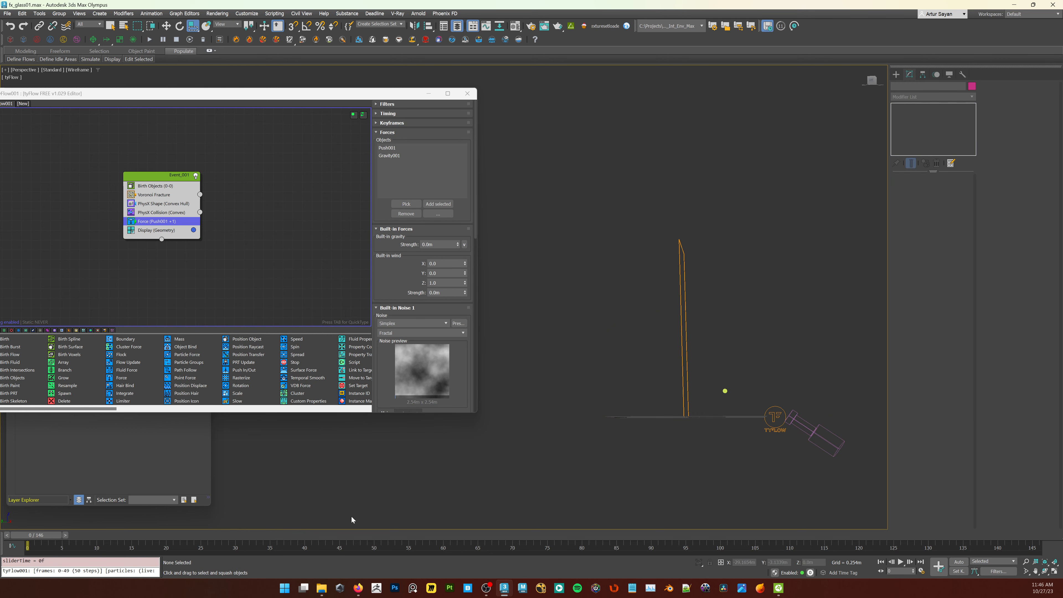
Step: Show the shattering pane with default shading, play the animation up close and stop it
key(F3)
key(slash)
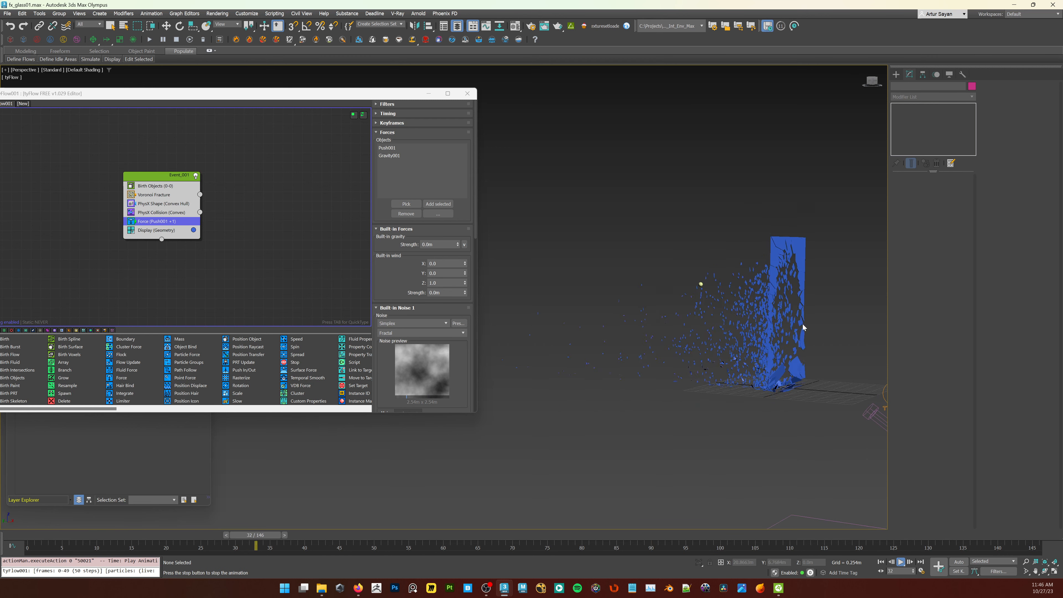
scroll(737, 336, up, 6)
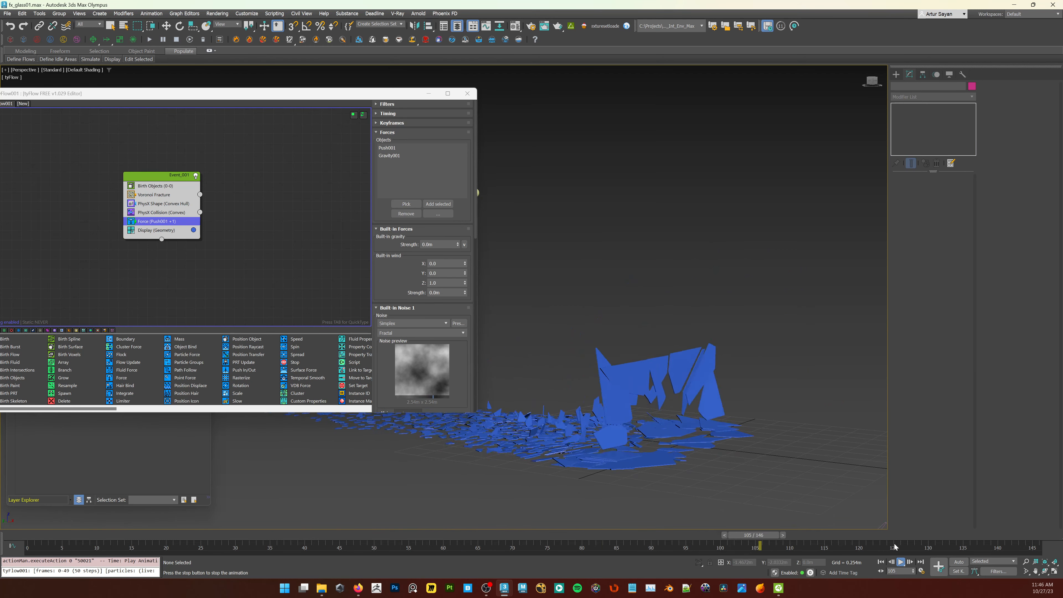
click(901, 563)
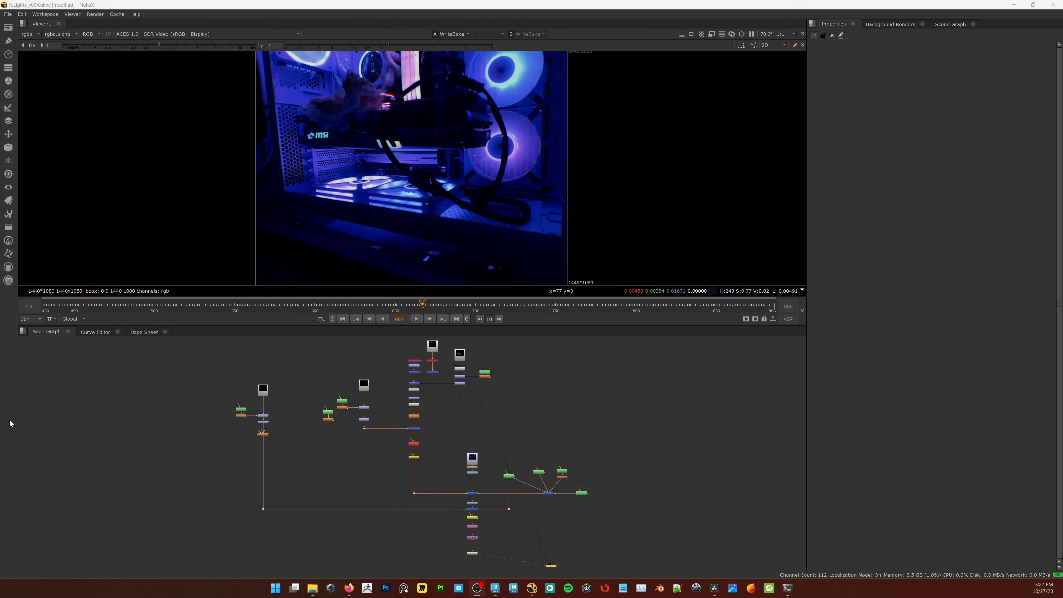
Step: Switch to NukeX, maximize the viewer and raise its gain to 2
click(77, 457)
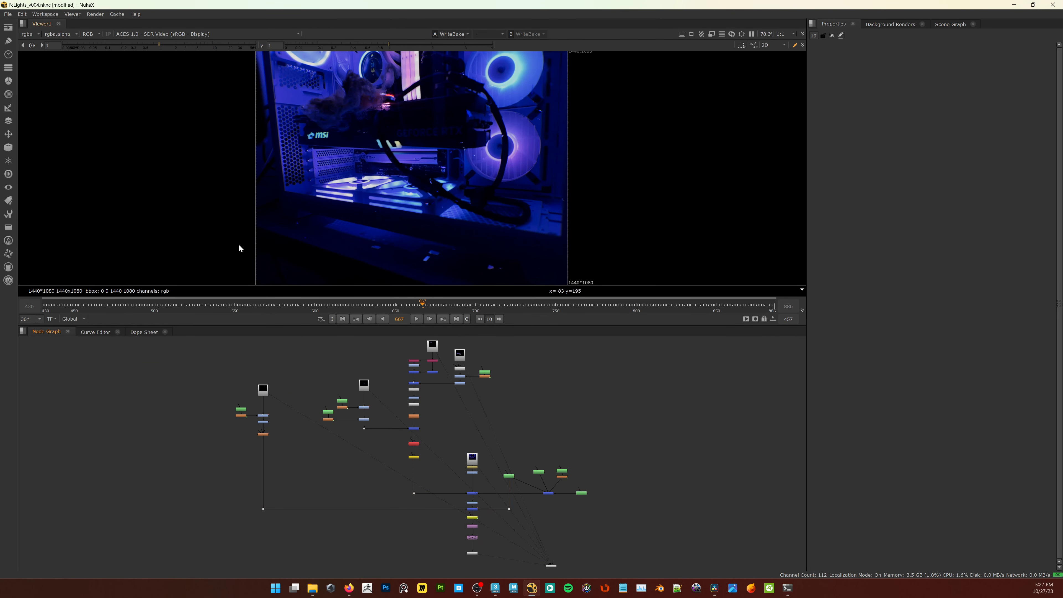
key(space)
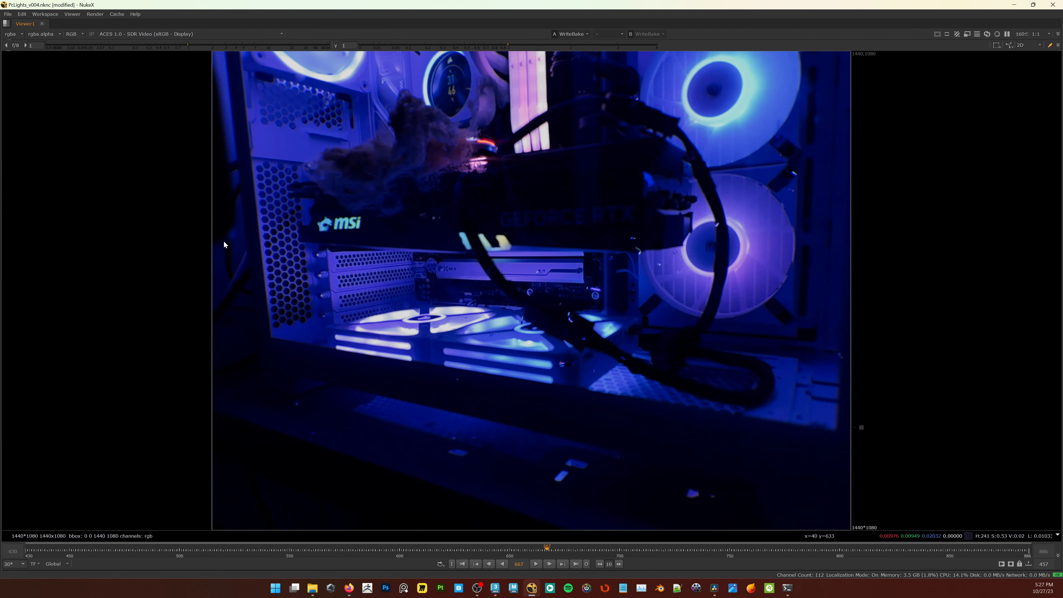
click(26, 45)
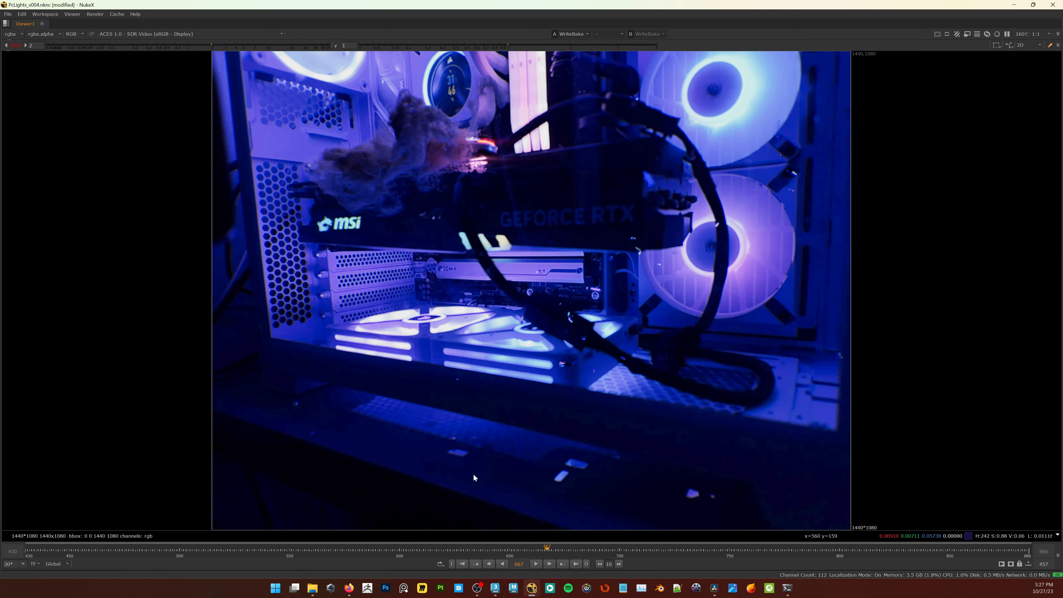
Step: Review the PC composite at earlier frames, including frames 617 and 535
click(436, 551)
click(373, 552)
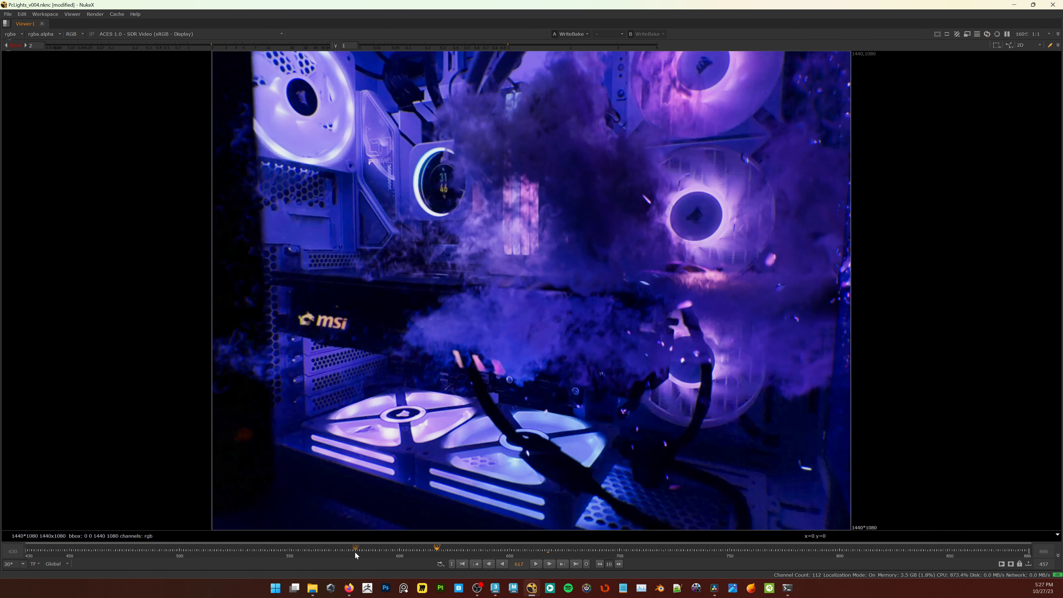
click(342, 553)
click(257, 552)
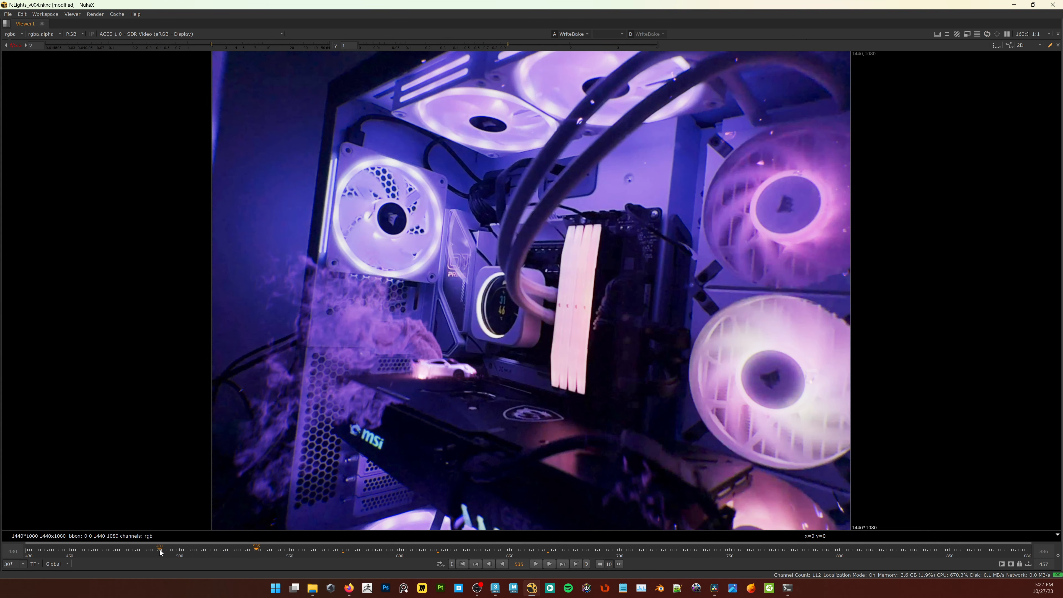
click(160, 550)
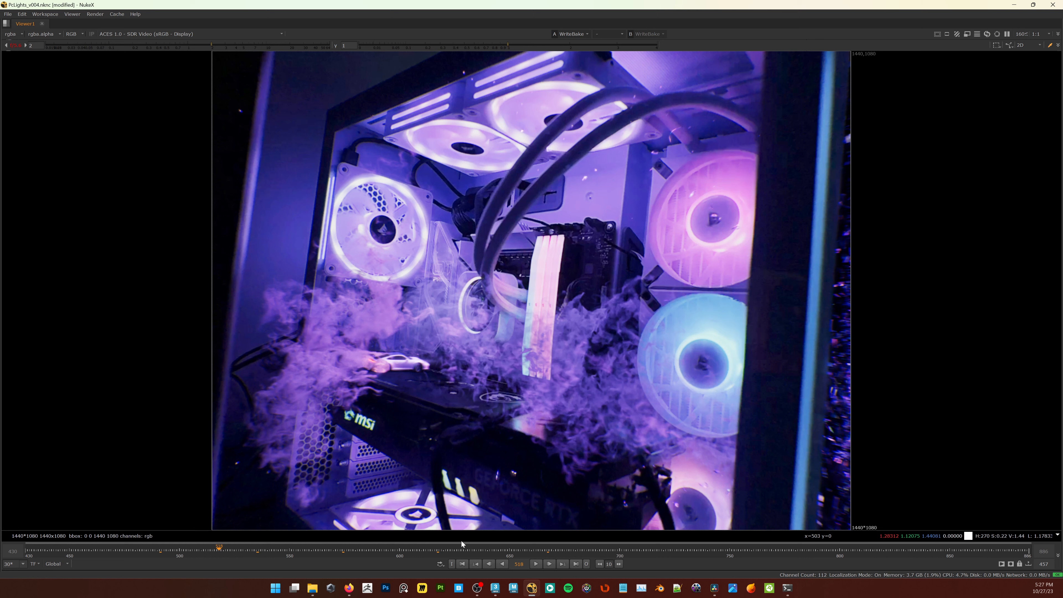
Step: Review the smoke and shattered glass in the composite at frames 632, 684, 730, 751 and 784
click(470, 550)
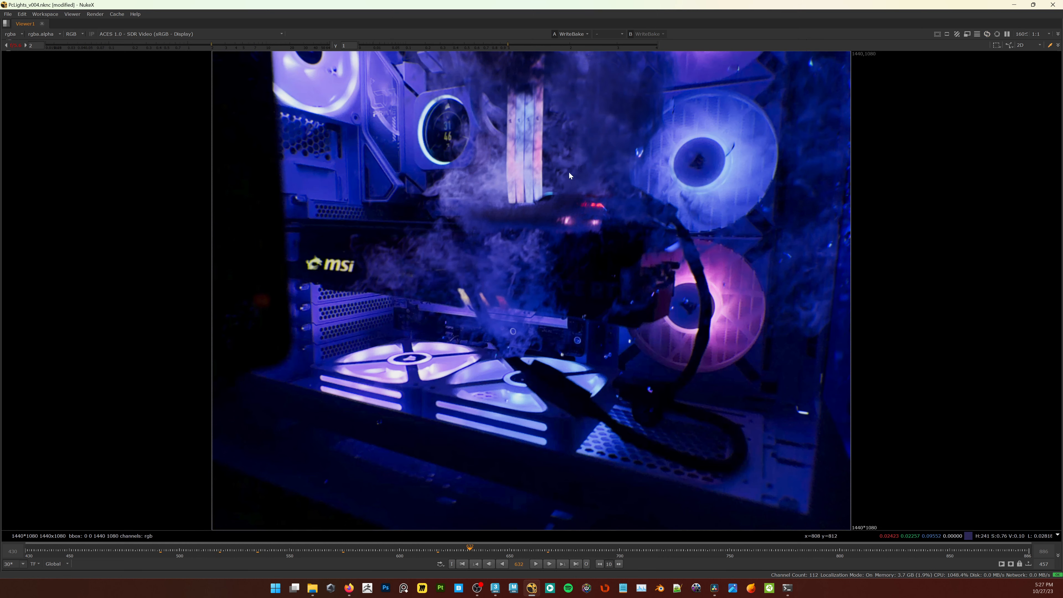
click(585, 549)
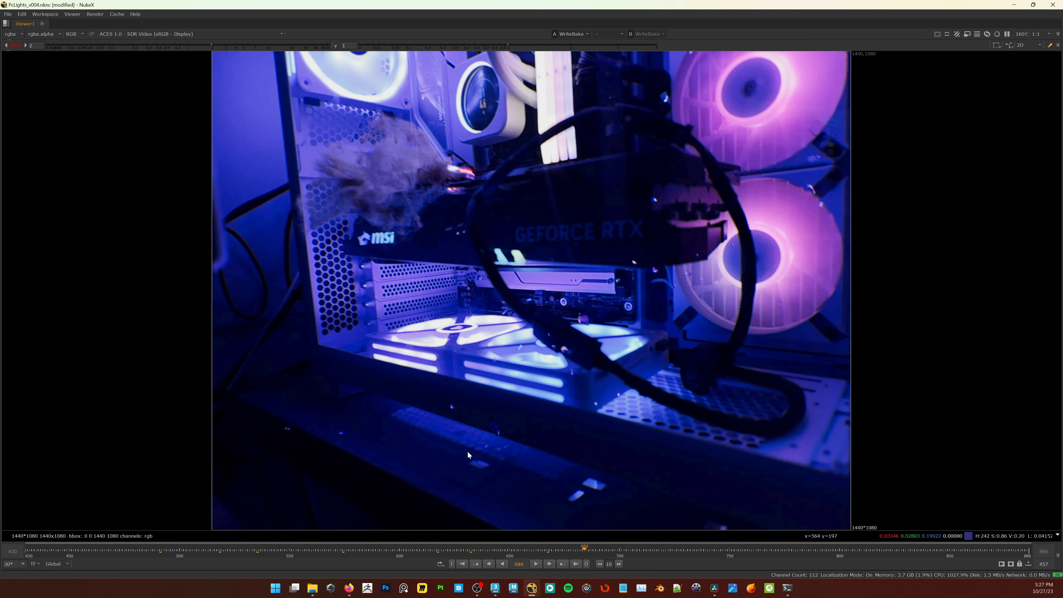
click(686, 550)
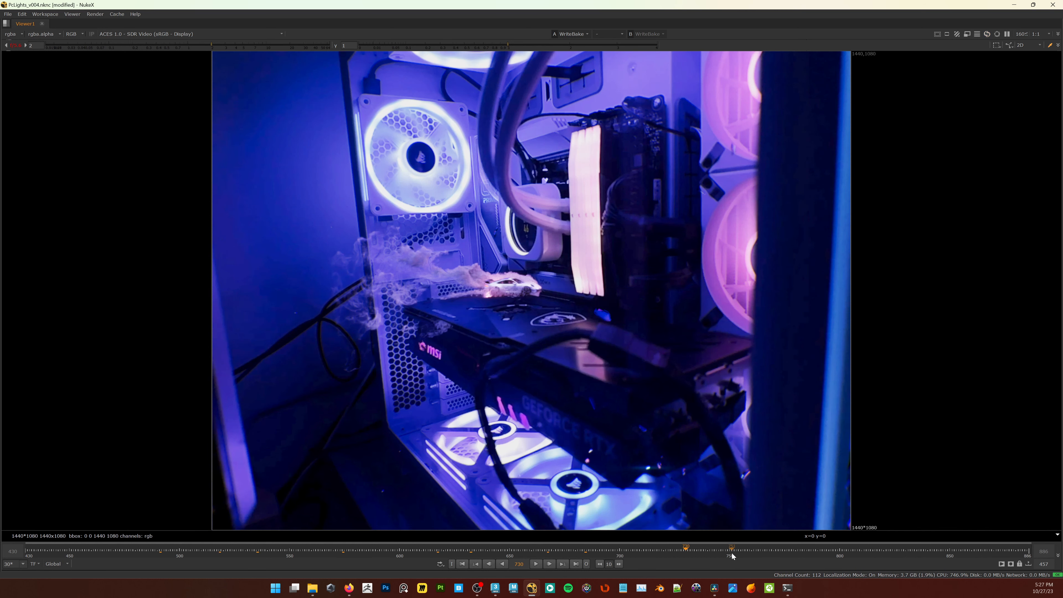
click(732, 553)
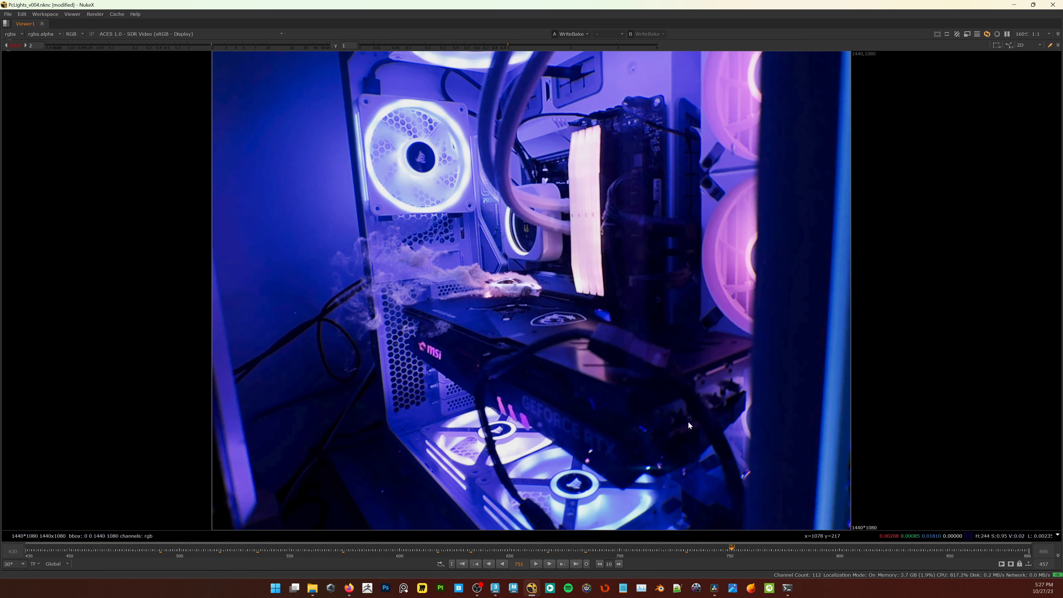
drag(654, 82, 734, 552)
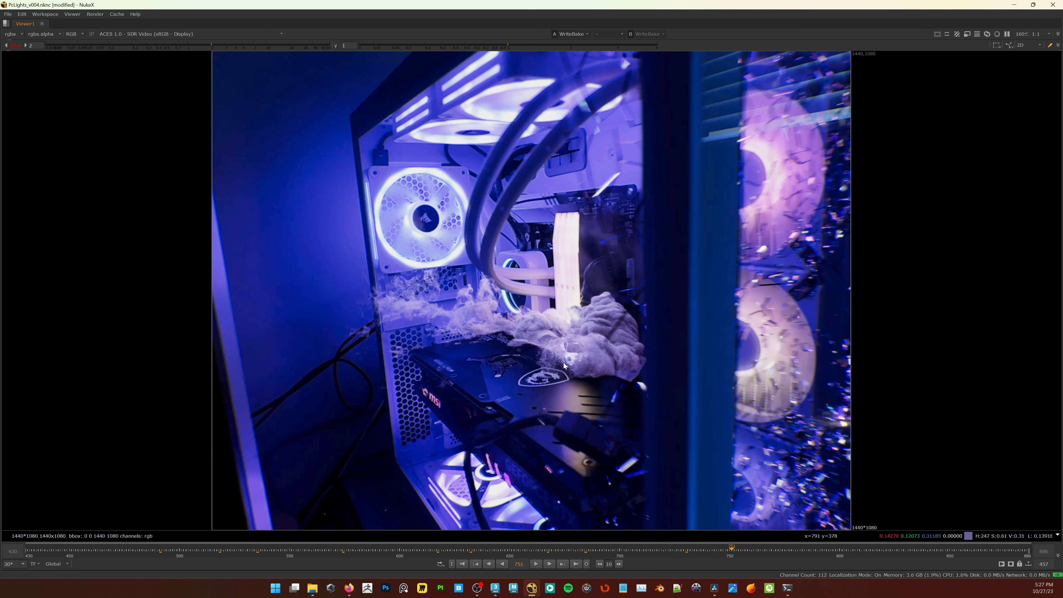
click(806, 559)
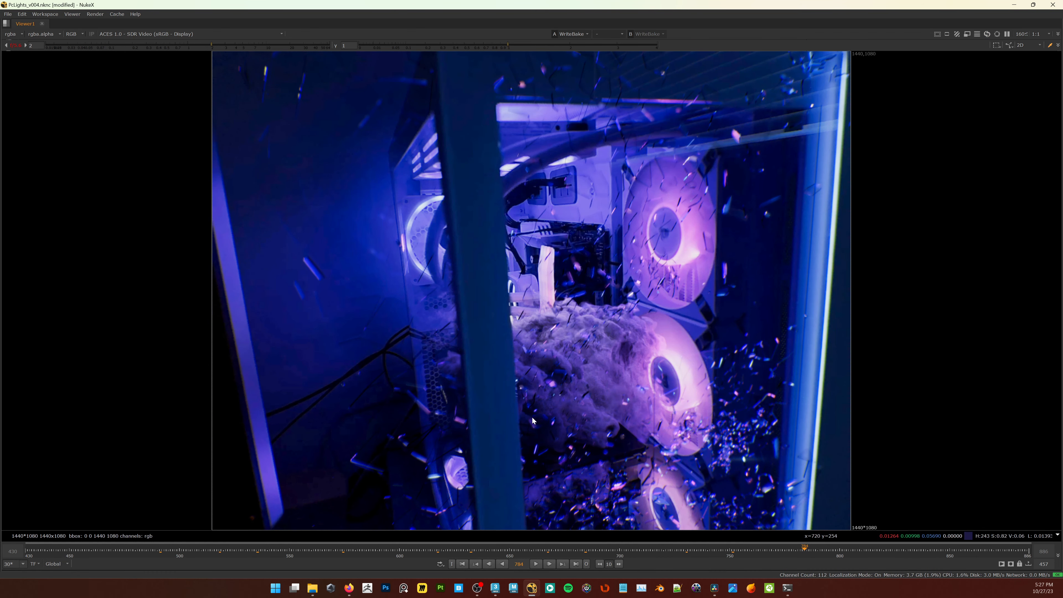
Step: Restore the full layout, view the Read5 smoke render and examine its trail at frames 610 and 464
key(space)
key(2)
scroll(439, 358, up, 5)
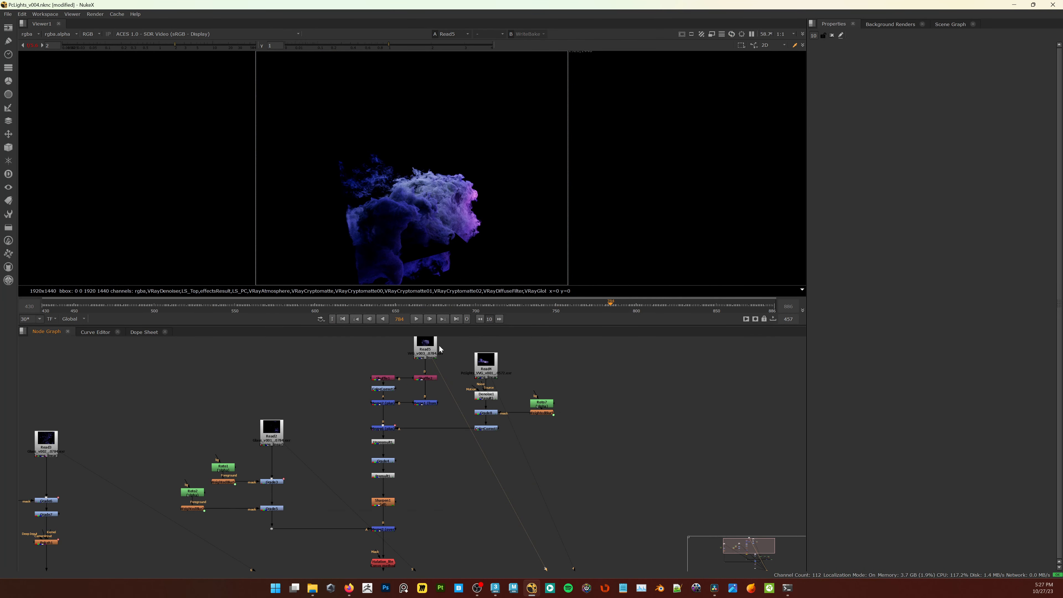
middle_drag(468, 370, 476, 420)
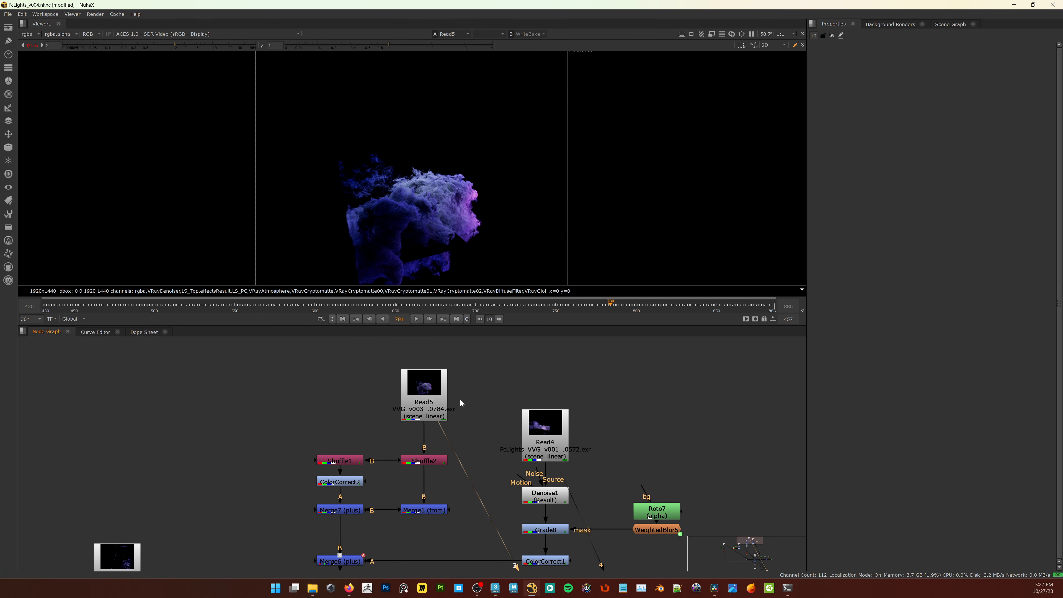
scroll(453, 399, up, 2)
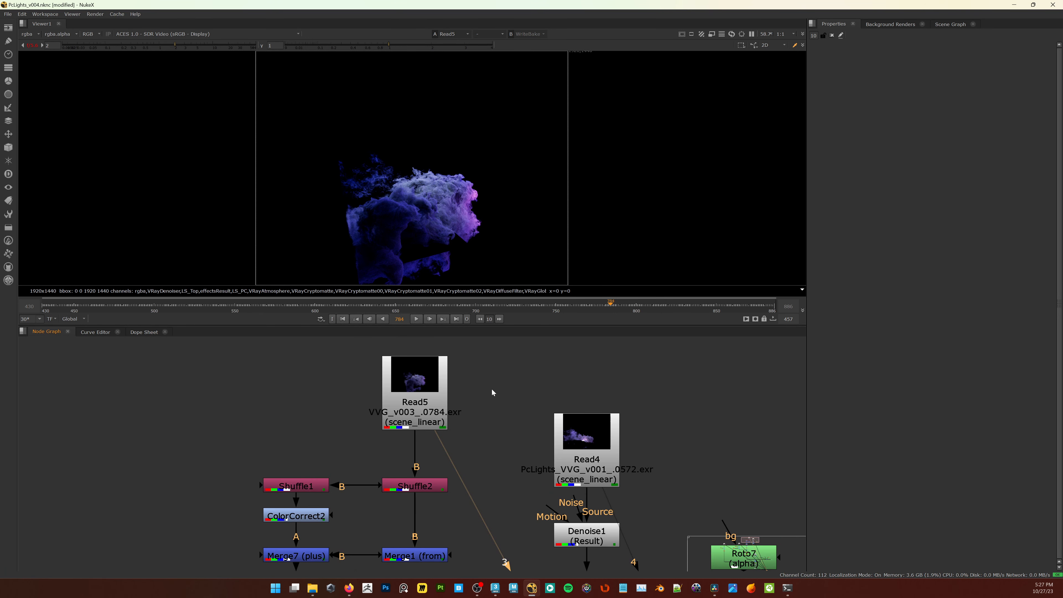
click(332, 305)
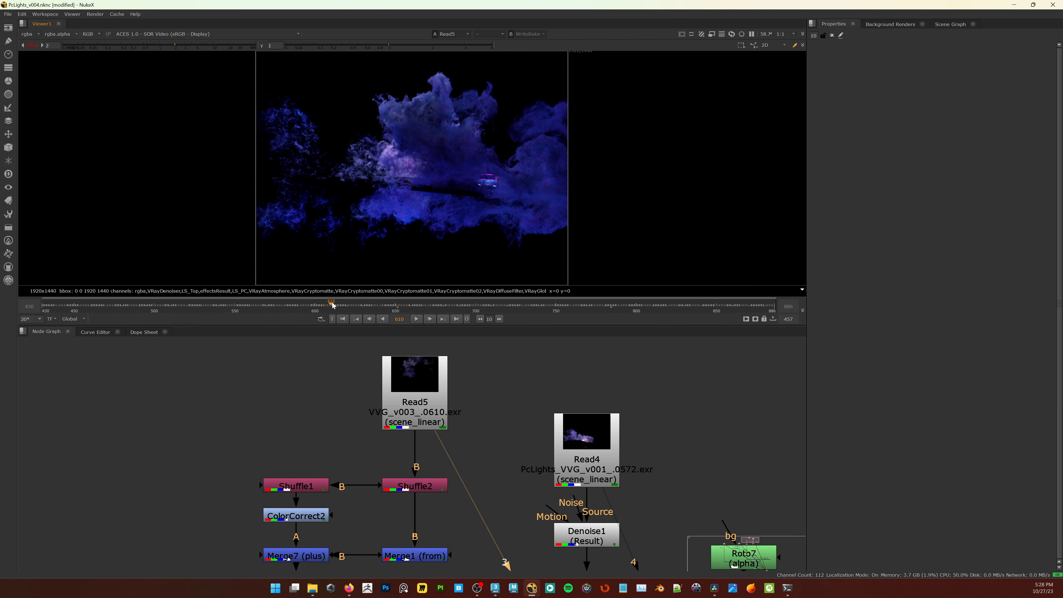
drag(333, 304, 97, 310)
ctrl+shift+drag(424, 179, 575, 268)
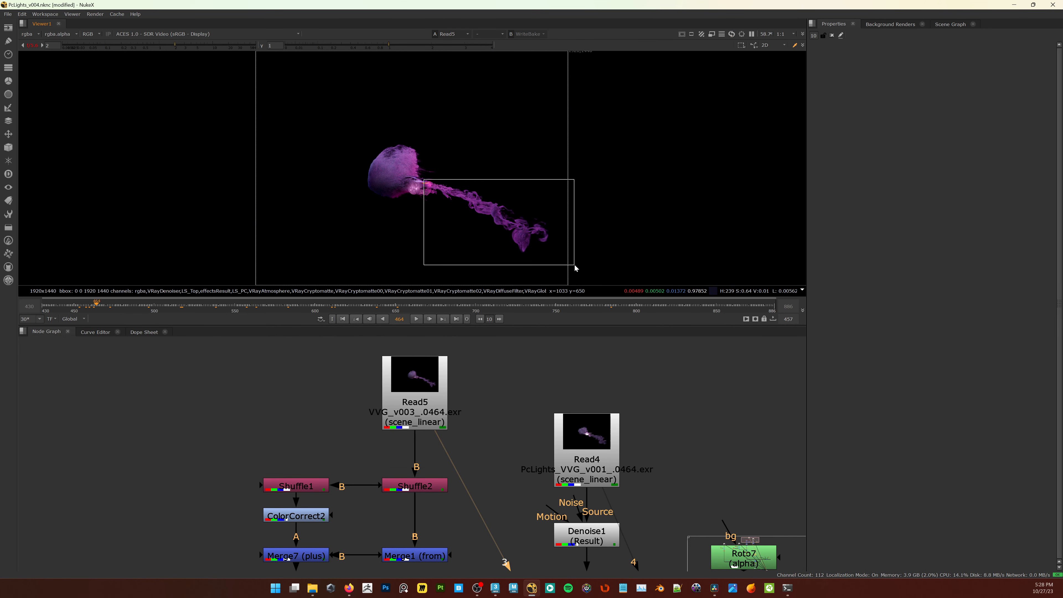
Step: View the Read4 smoke render and examine its trail at frames 464, 486 and 506
key(4)
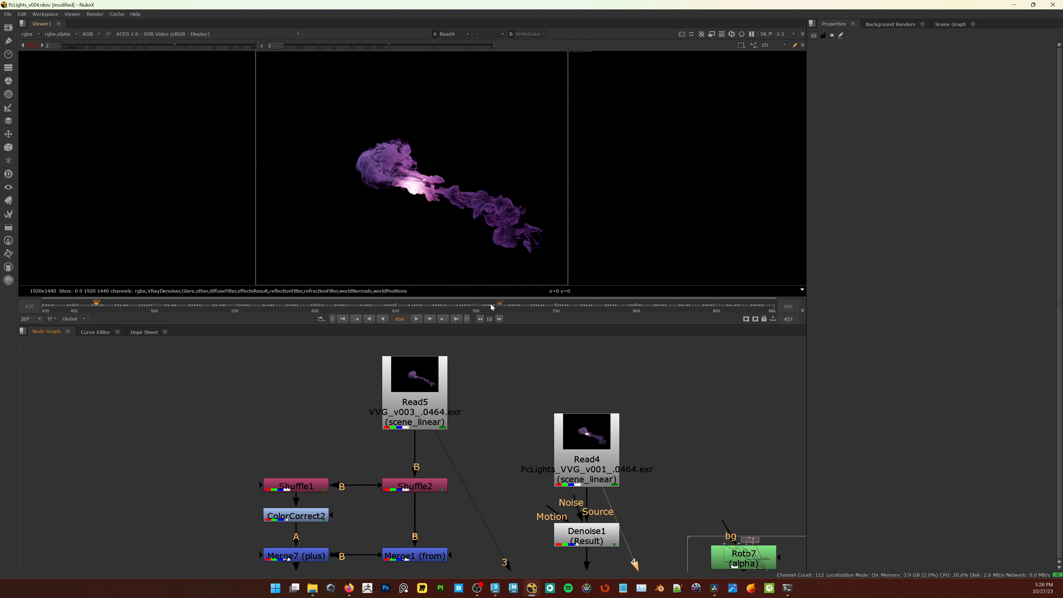
mouse_move(113, 306)
mouse_down()
mouse_move(90, 306)
mouse_move(132, 306)
mouse_up()
drag(365, 138, 556, 284)
drag(375, 130, 559, 272)
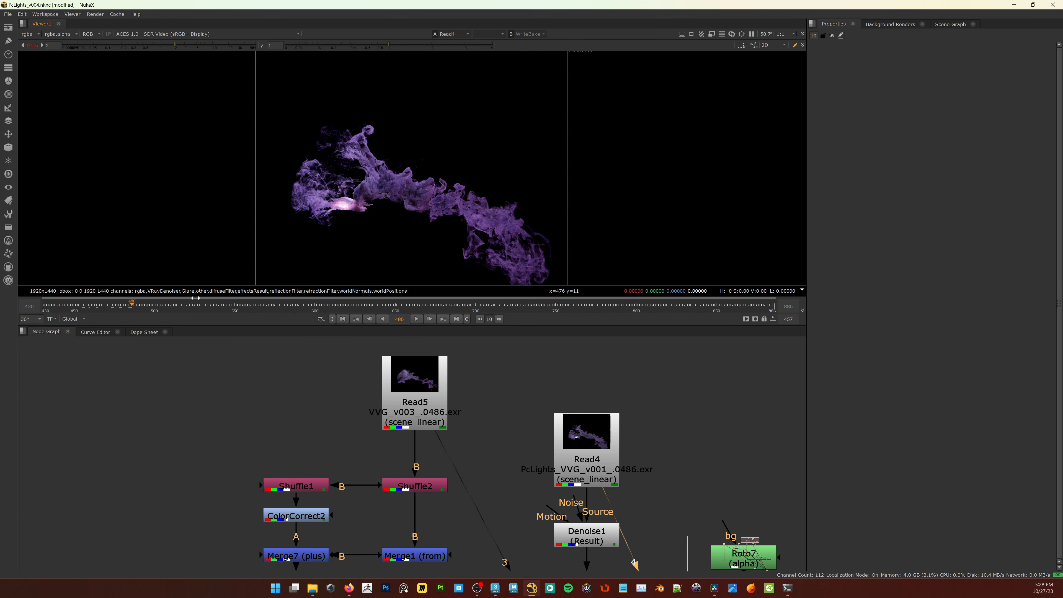
drag(145, 306, 164, 306)
scroll(344, 392, down, 2)
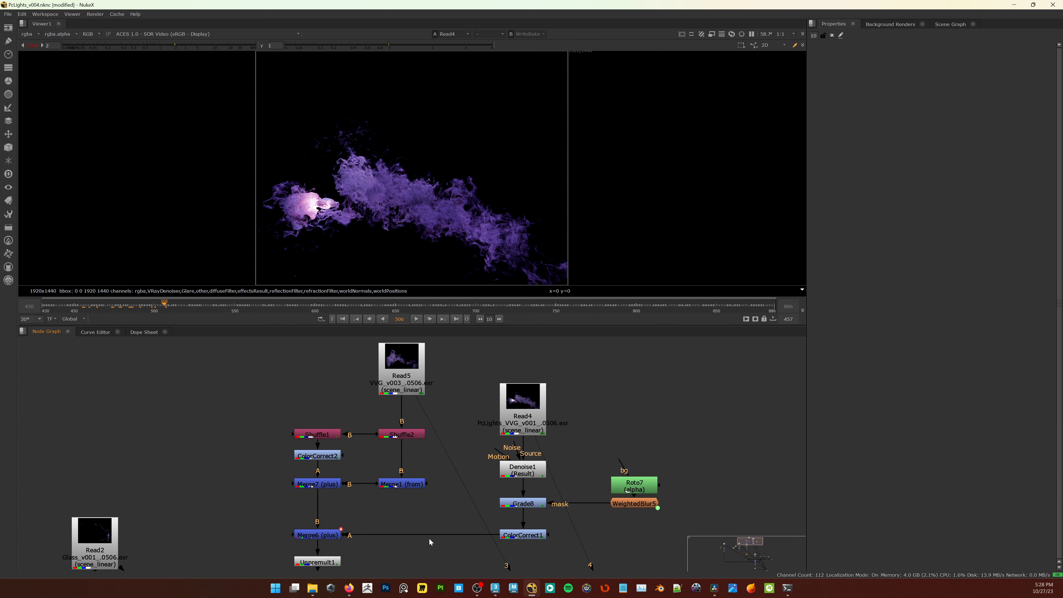
Step: Open the Merge6 node's properties and move to frame 526 to examine its mix value
double_click(331, 539)
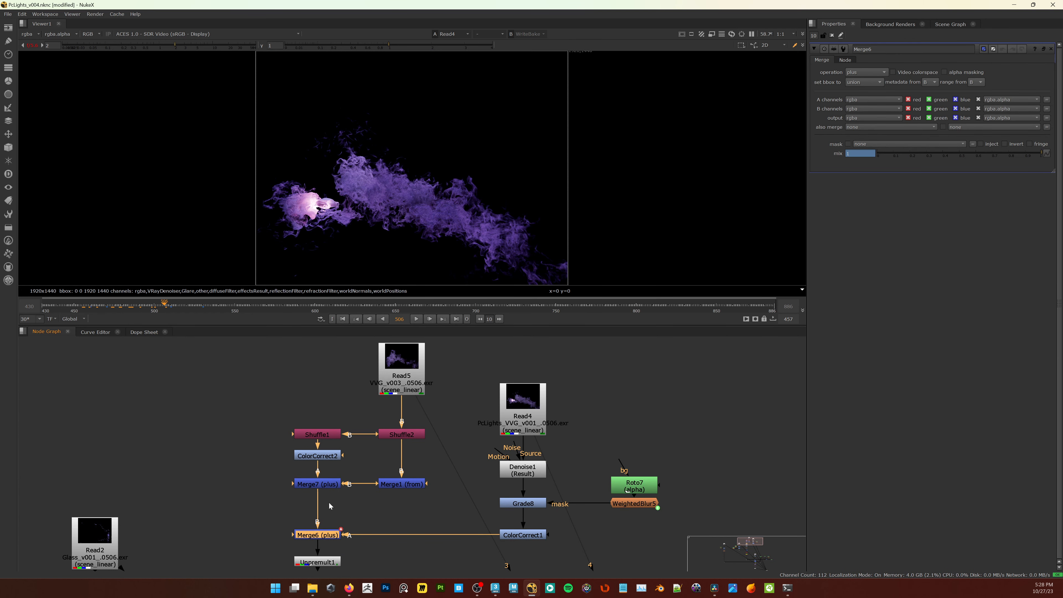
drag(192, 307, 197, 311)
drag(576, 359, 585, 386)
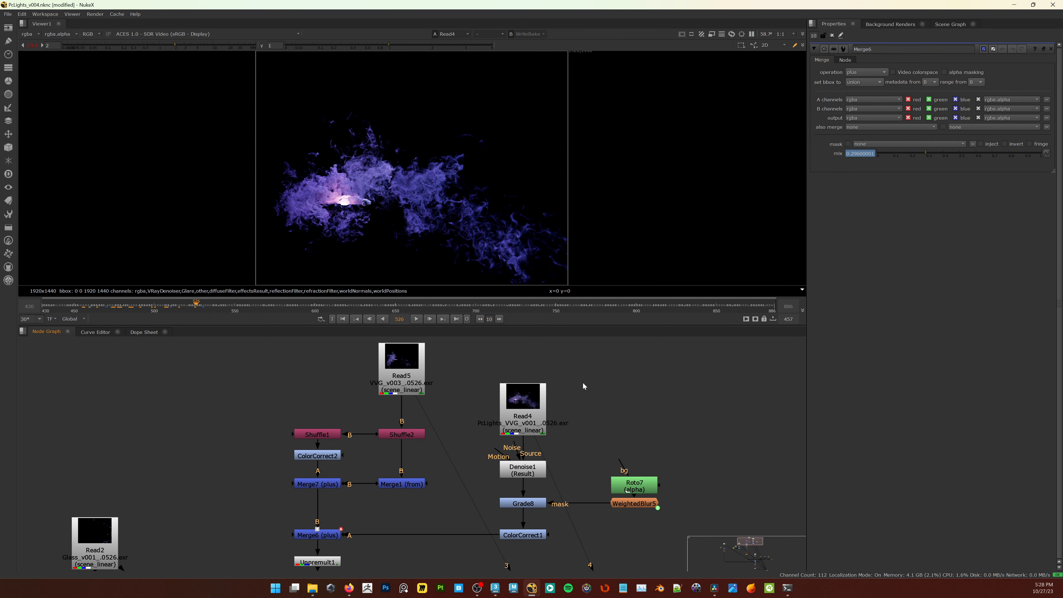
Step: View the outputs of Read5, Shuffle1 and ColorCorrect2 one after another at frame 526
key(3)
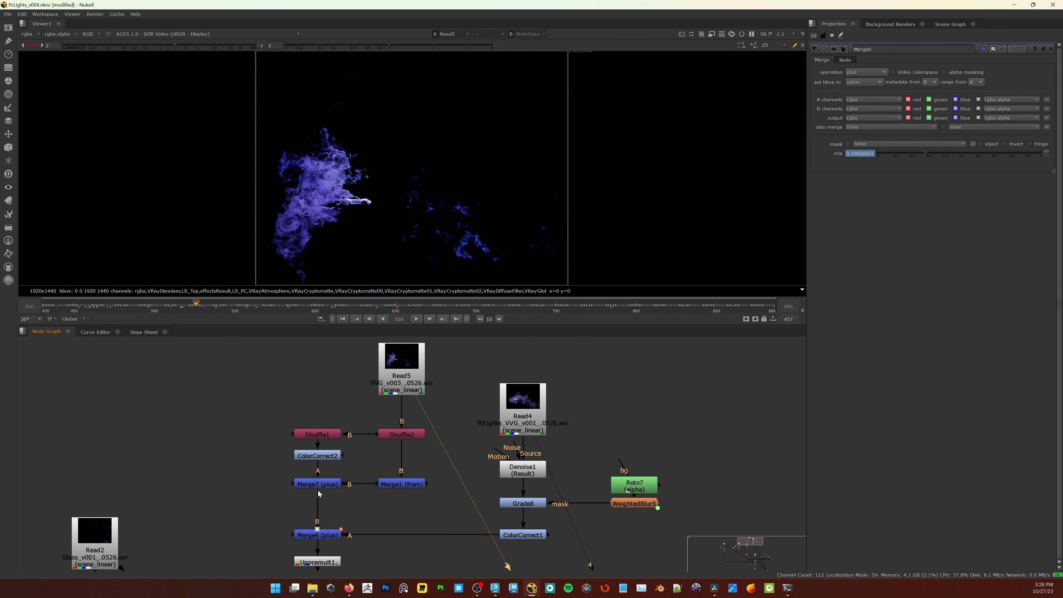
click(333, 436)
key(3)
click(325, 457)
key(3)
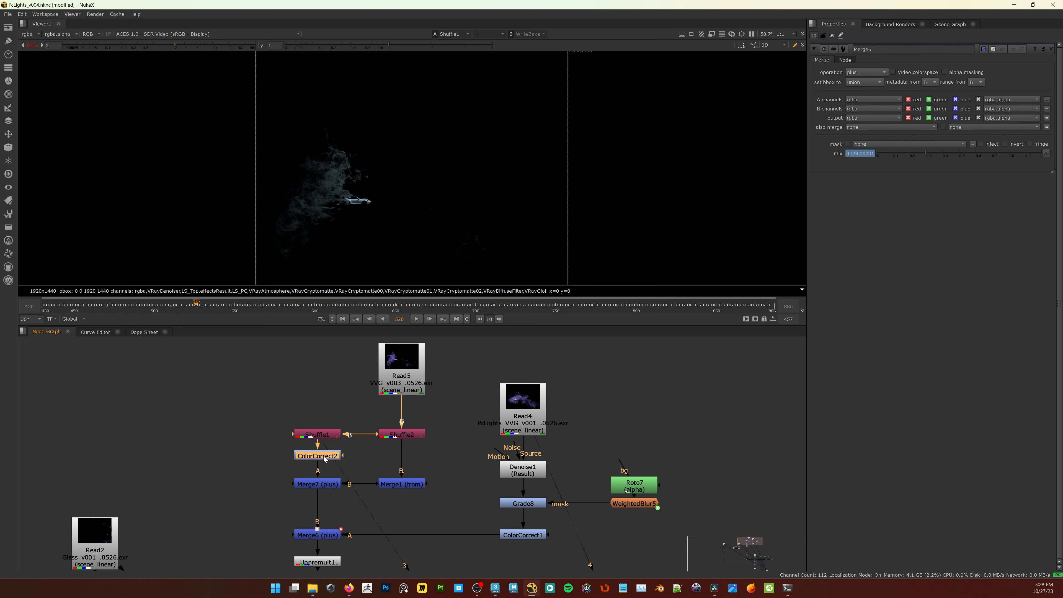
Step: View the outputs of Merge7, ColorCorrect1 and Merge6 one after another at frame 526
click(328, 486)
key(3)
middle_drag(342, 555, 368, 462)
click(551, 443)
key(3)
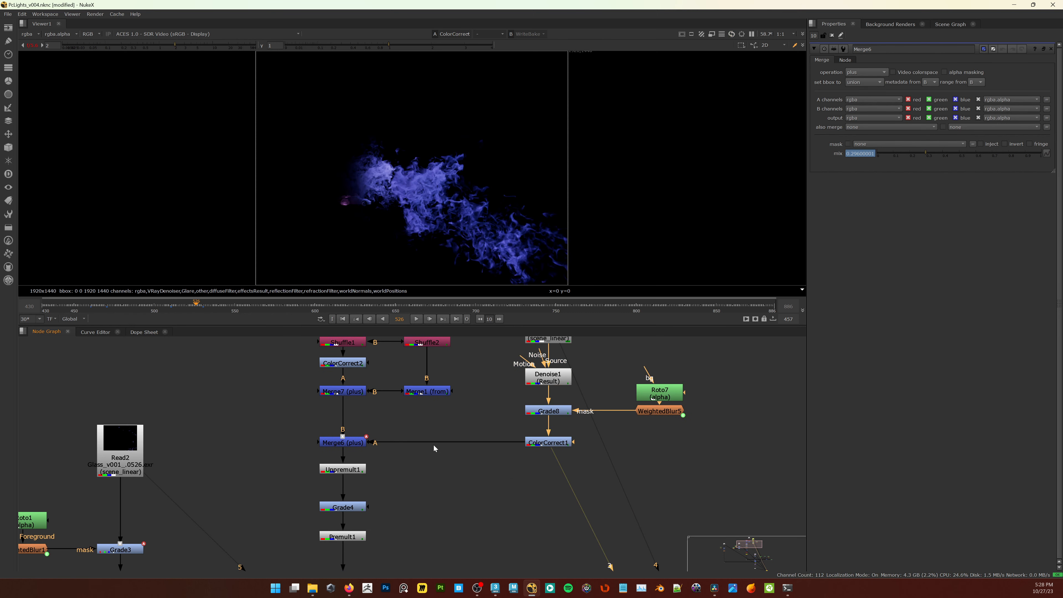
click(347, 445)
key(3)
Step: View the Sharpen1 output at frame 526 and examine the sharpened smoke and car up close
middle_drag(383, 467, 461, 425)
middle_drag(438, 486, 447, 429)
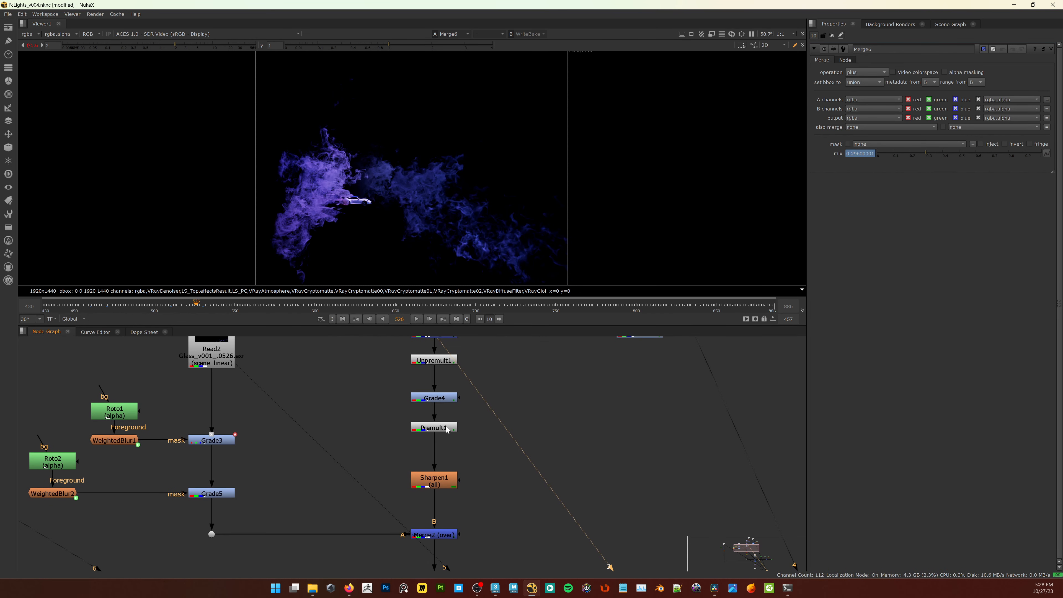
click(435, 480)
key(3)
middle_drag(377, 449, 431, 429)
click(433, 425)
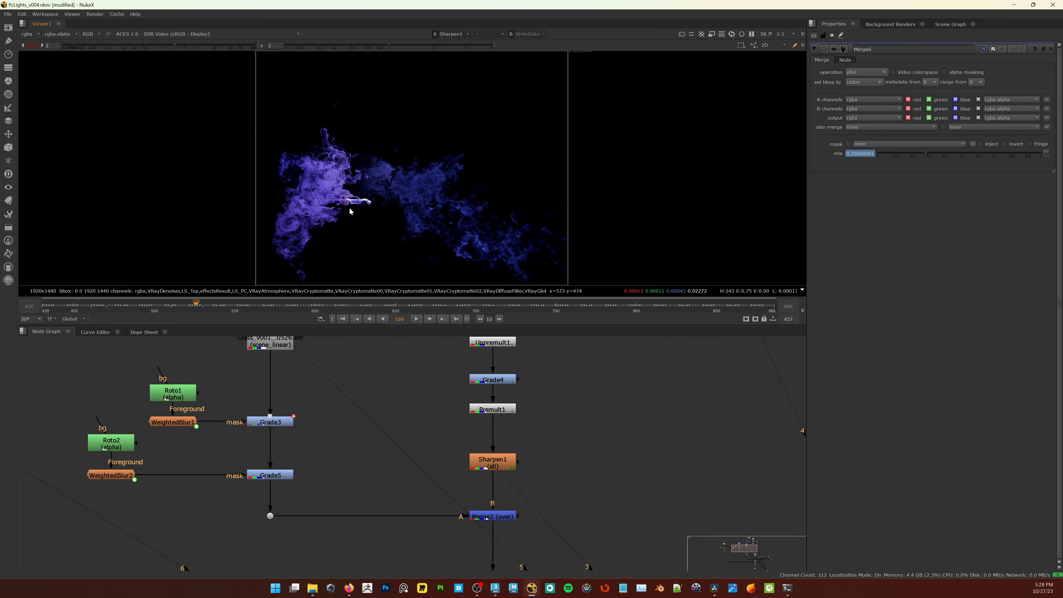
scroll(348, 207, up, 7)
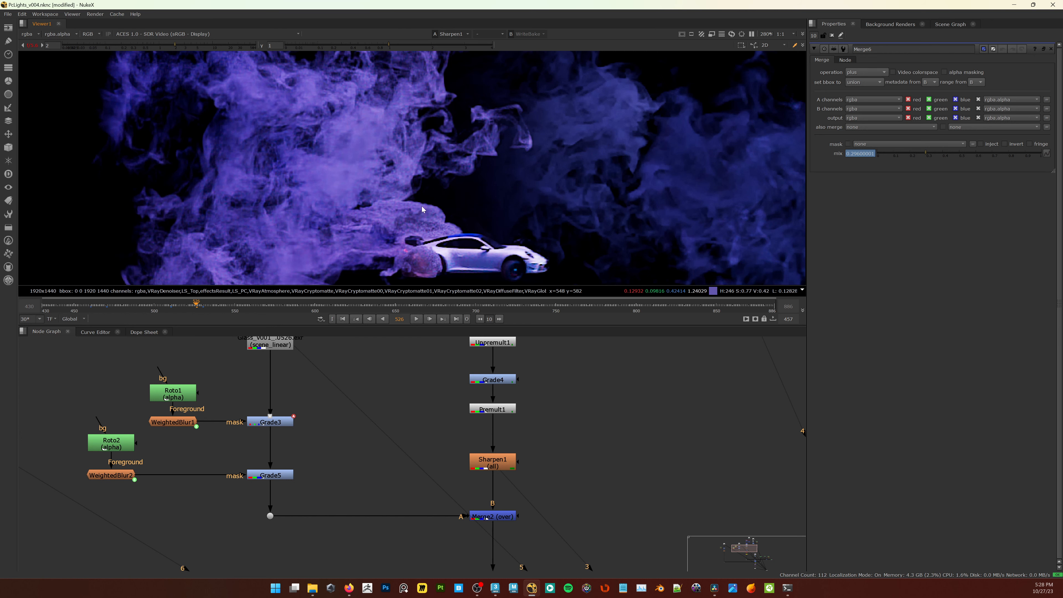
key(f)
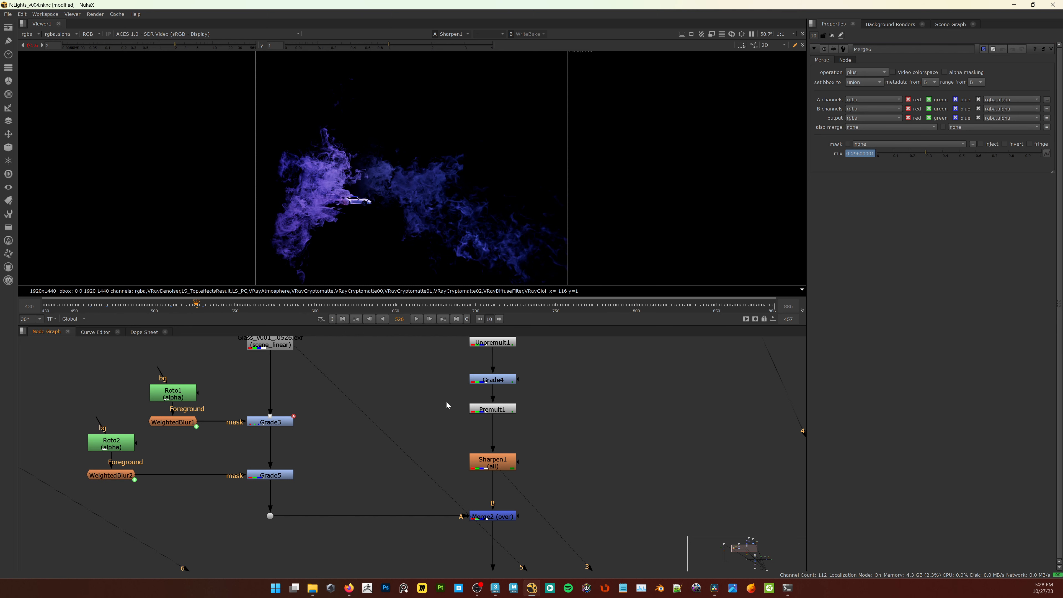
middle_drag(434, 414, 499, 409)
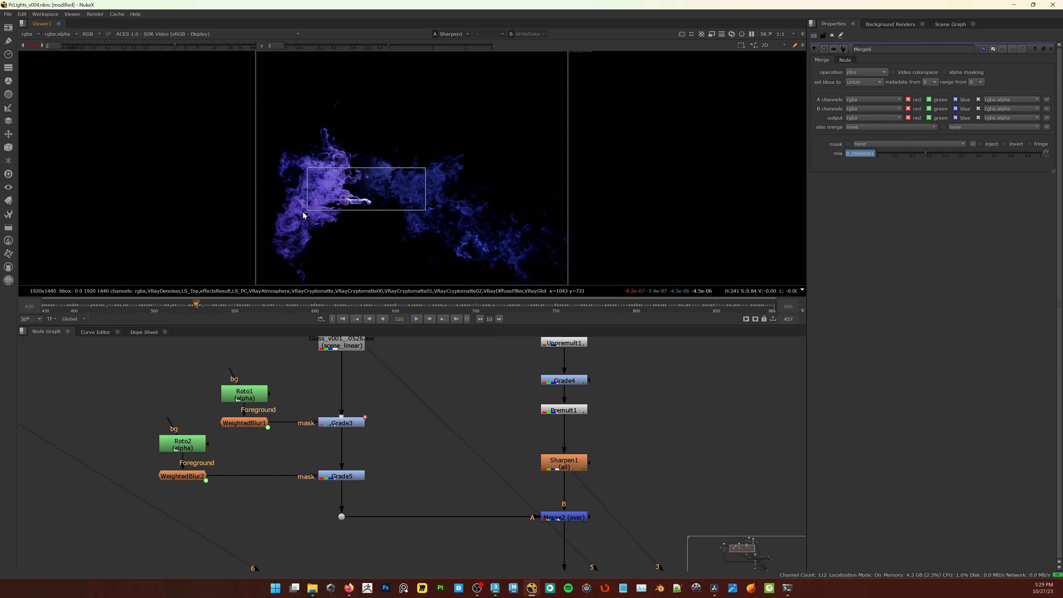
scroll(360, 202, up, 5)
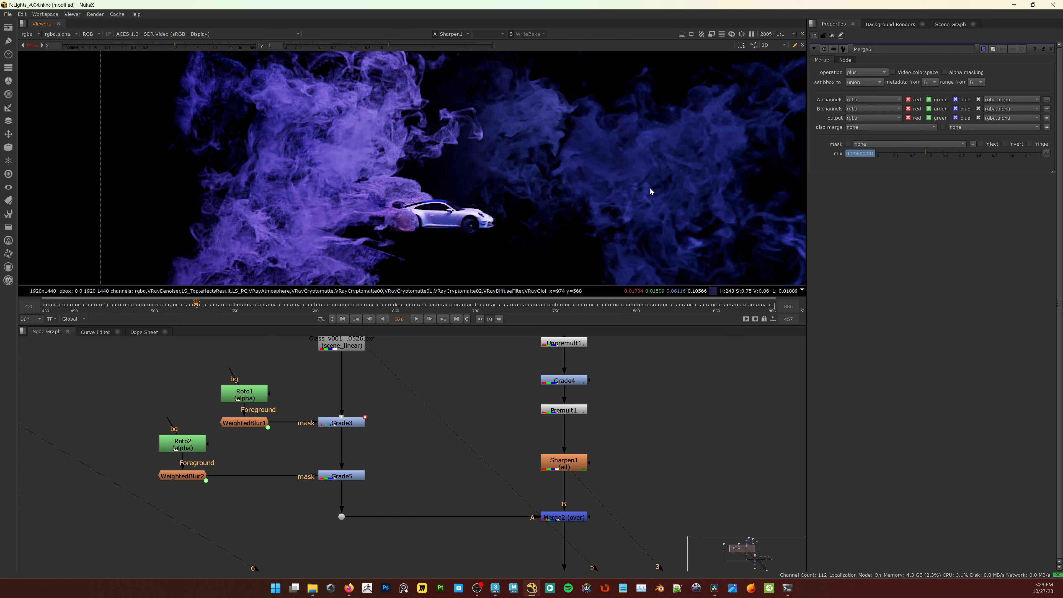
Step: View the Read2 glass render at frames 450 and 489, and compare it with the Merge2 output at frame 489
scroll(518, 383, down, 4)
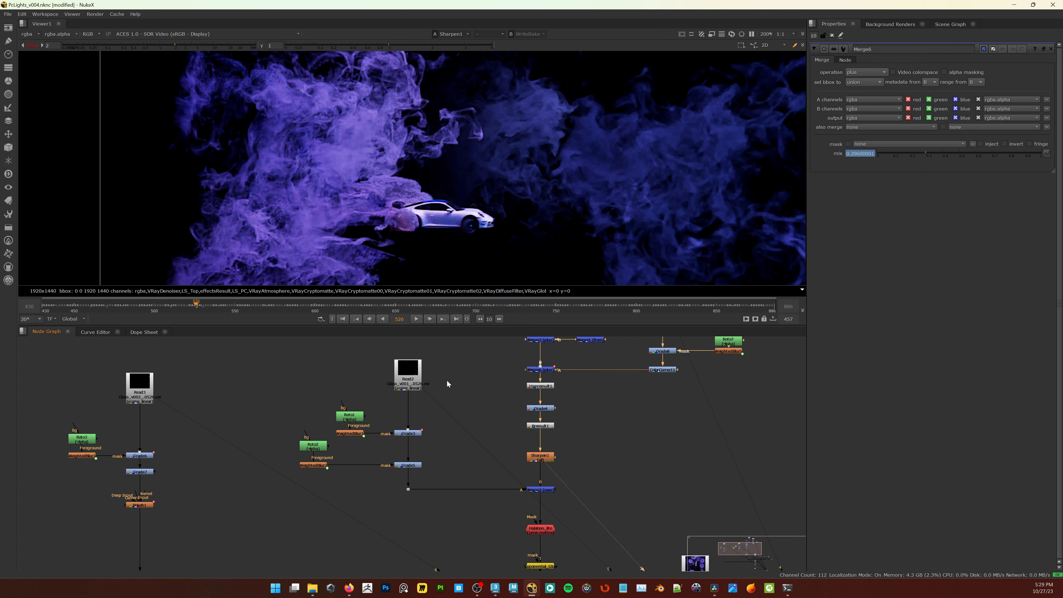
scroll(400, 402, up, 3)
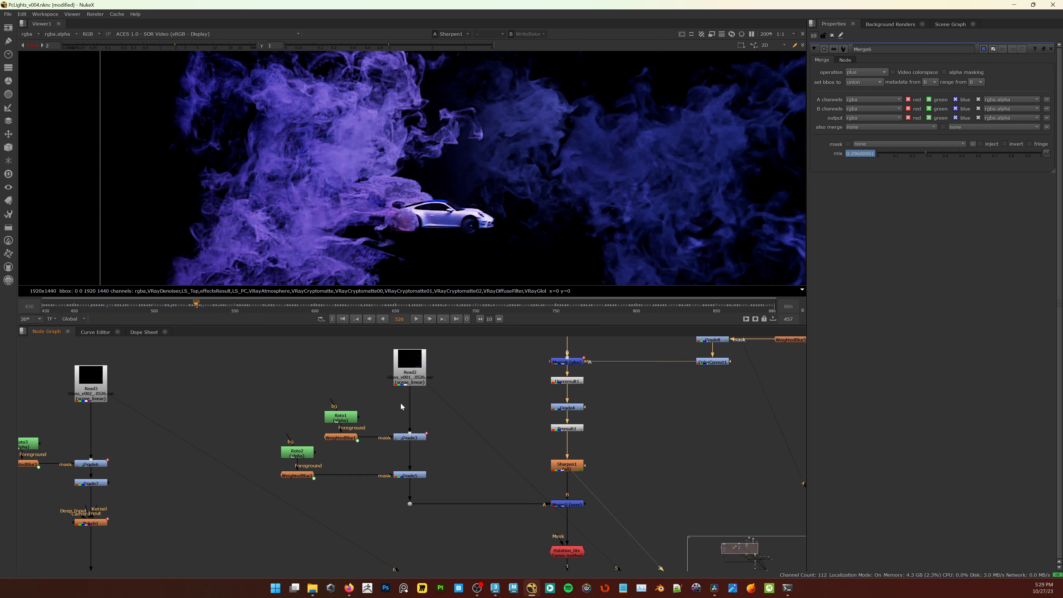
key(5)
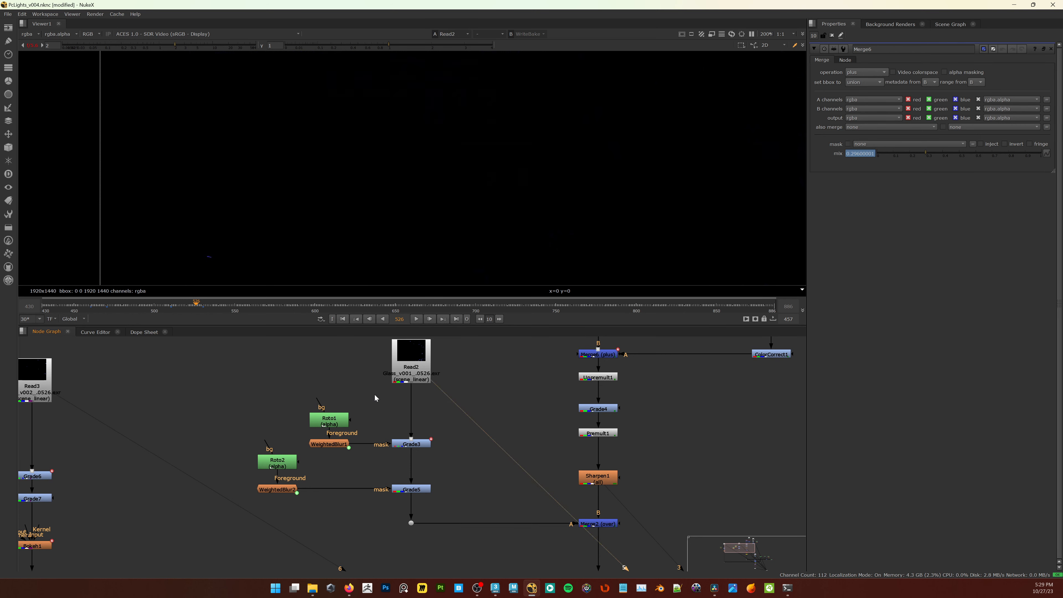
key(f)
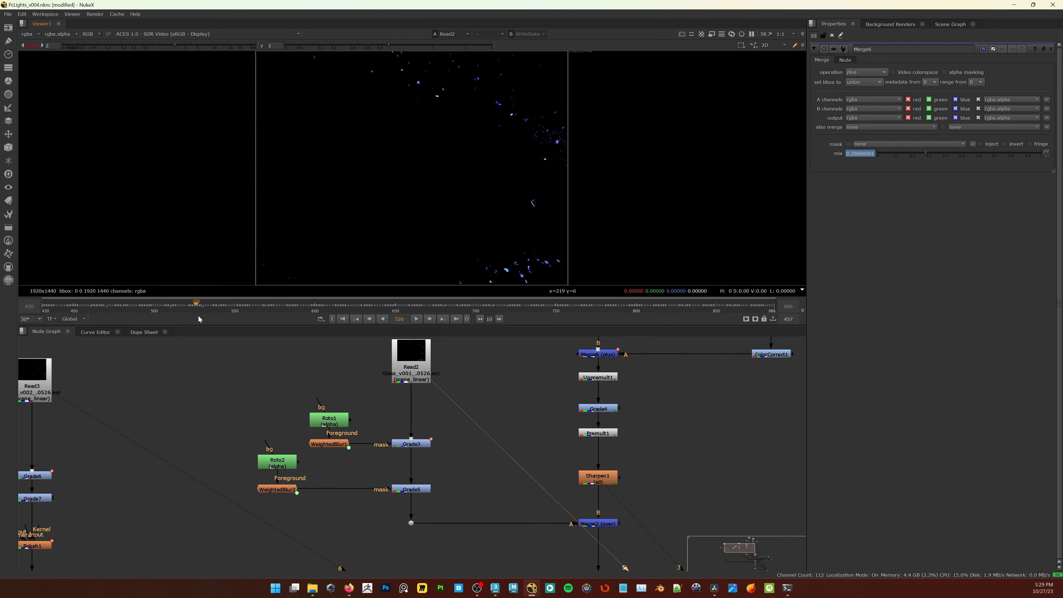
drag(197, 308, 74, 309)
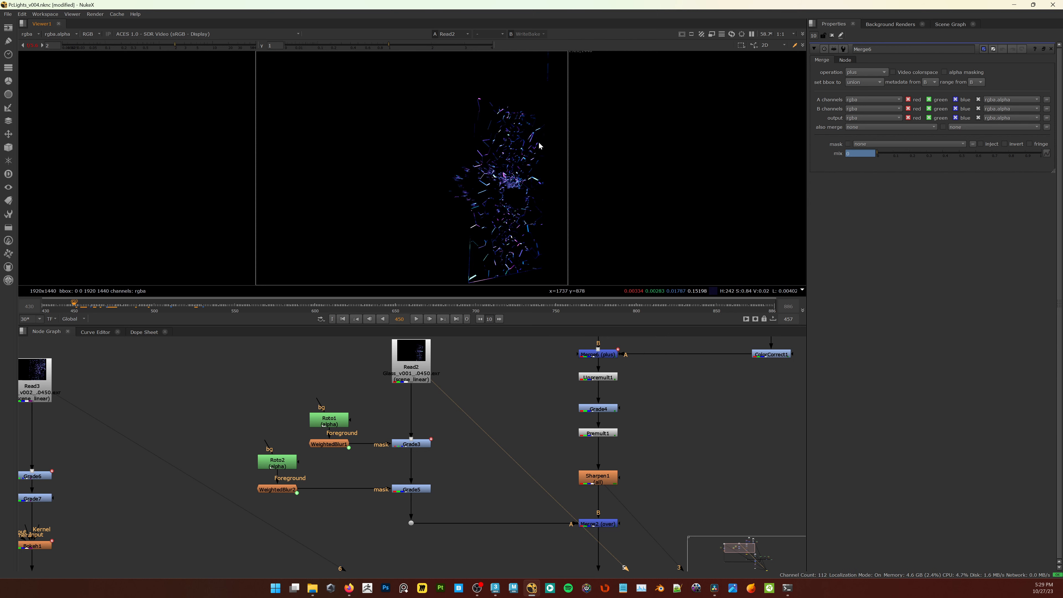
mouse_move(539, 142)
mouse_down()
mouse_move(489, 243)
mouse_move(480, 221)
mouse_up()
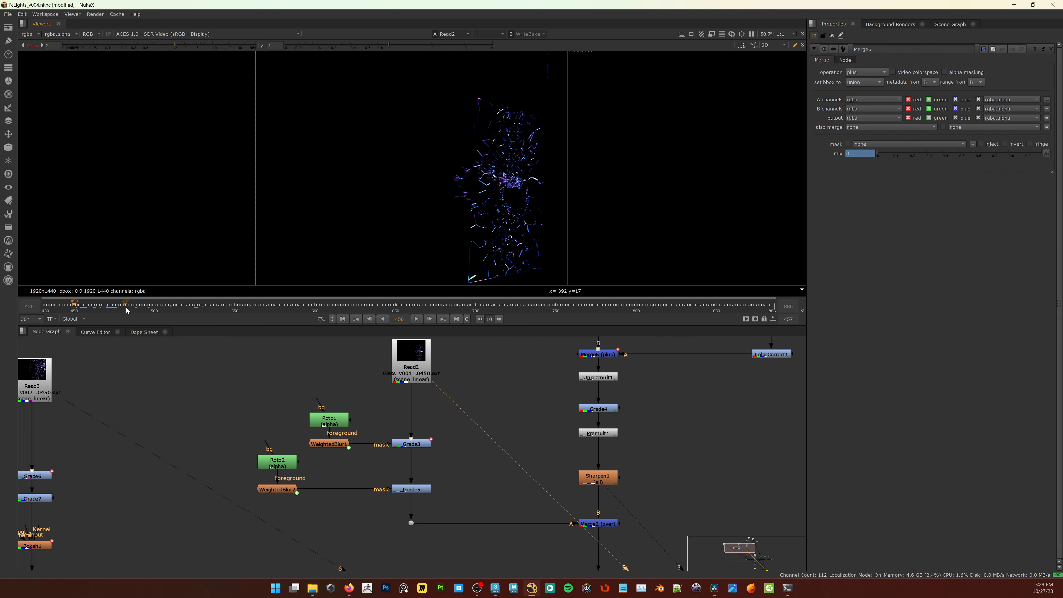
mouse_move(126, 310)
mouse_down()
mouse_move(147, 309)
mouse_move(99, 309)
mouse_move(209, 311)
mouse_move(139, 309)
mouse_up()
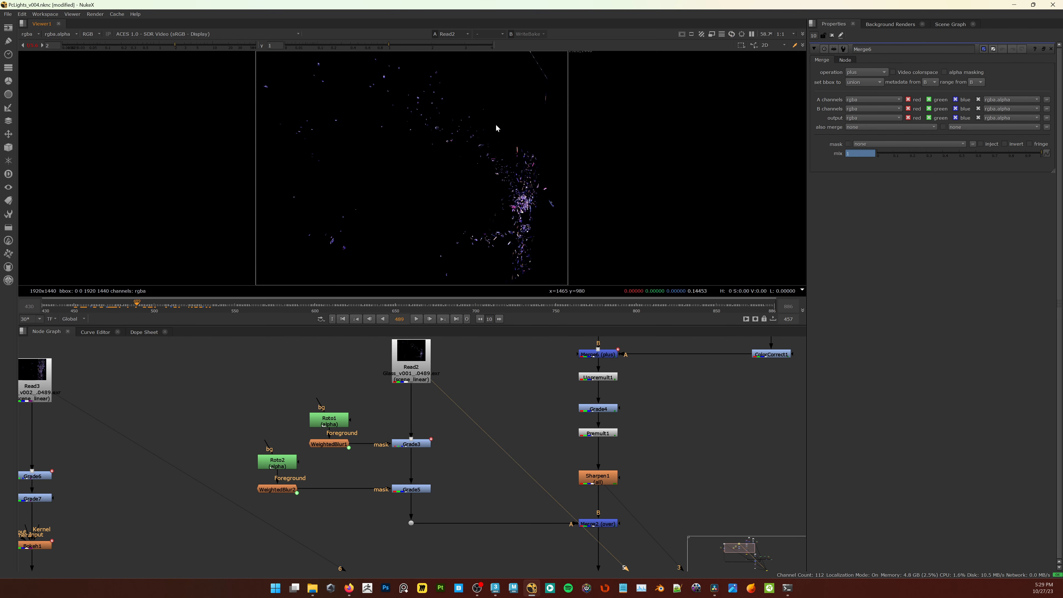
click(599, 523)
key(5)
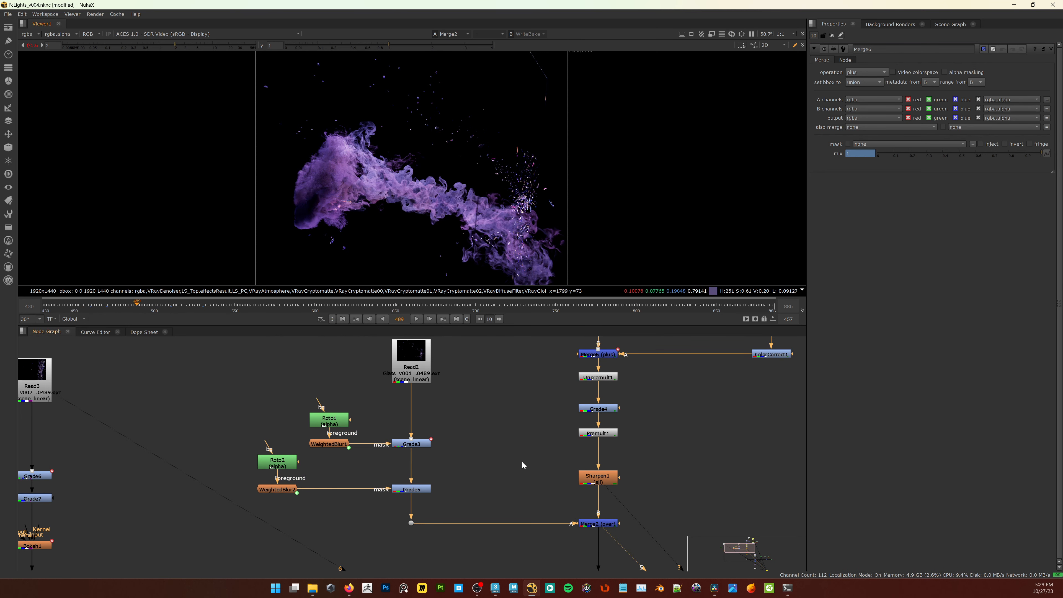
Step: View the Read3 glass render and scrub from frame 489 to frame 807 to examine the flying shards
scroll(554, 428, down, 3)
scroll(433, 420, down, 4)
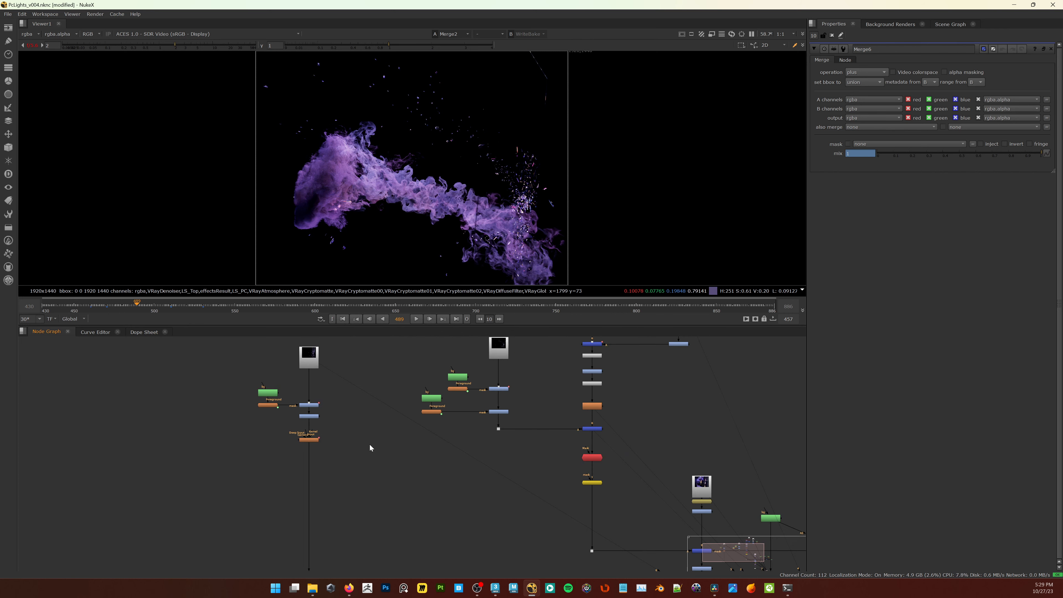
key(Up)
key(Up)
key(Up)
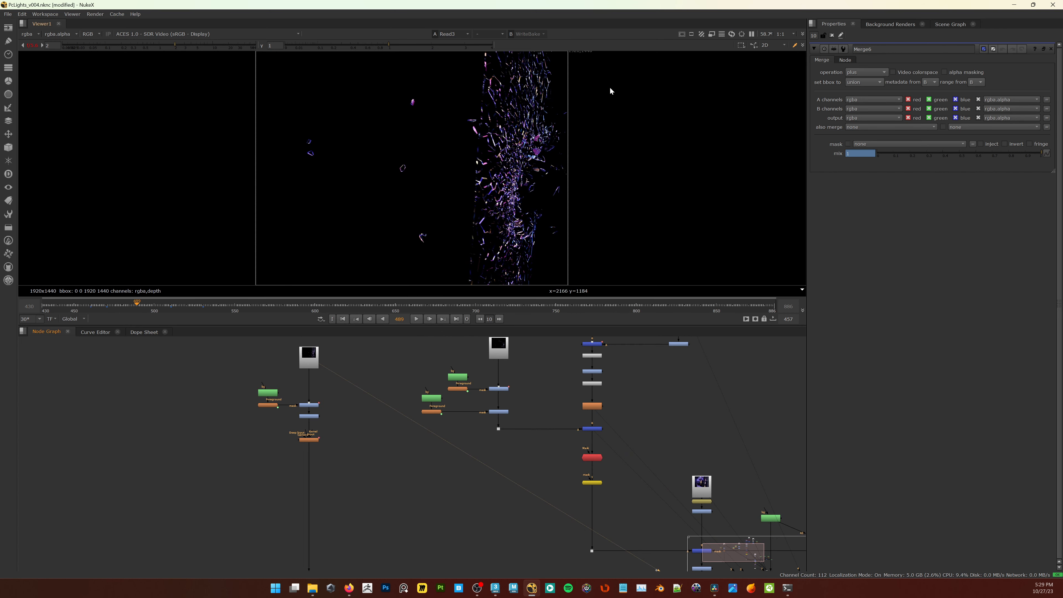
drag(541, 110, 504, 271)
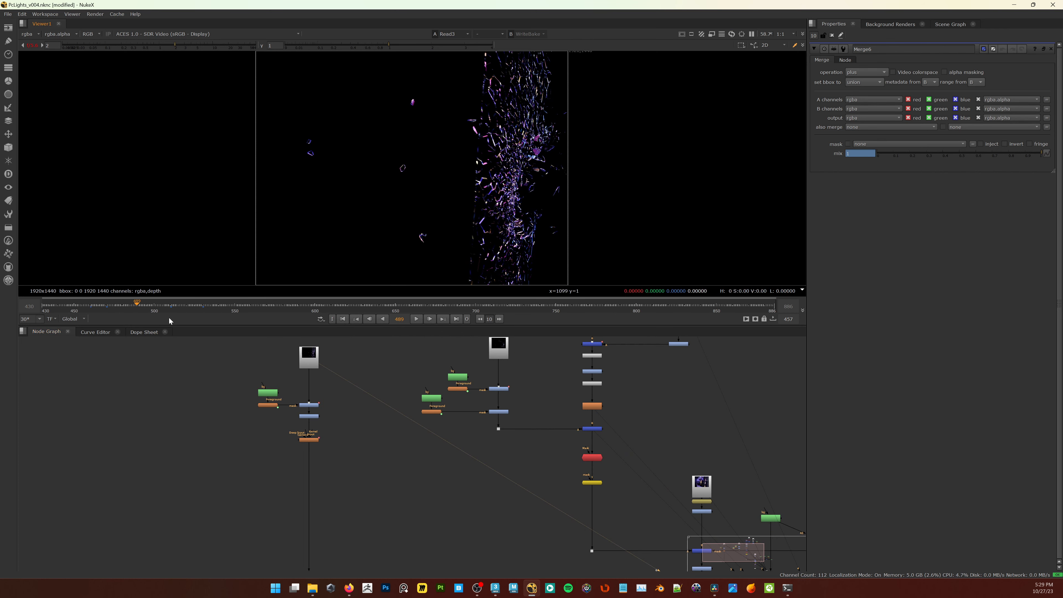
drag(166, 305, 228, 315)
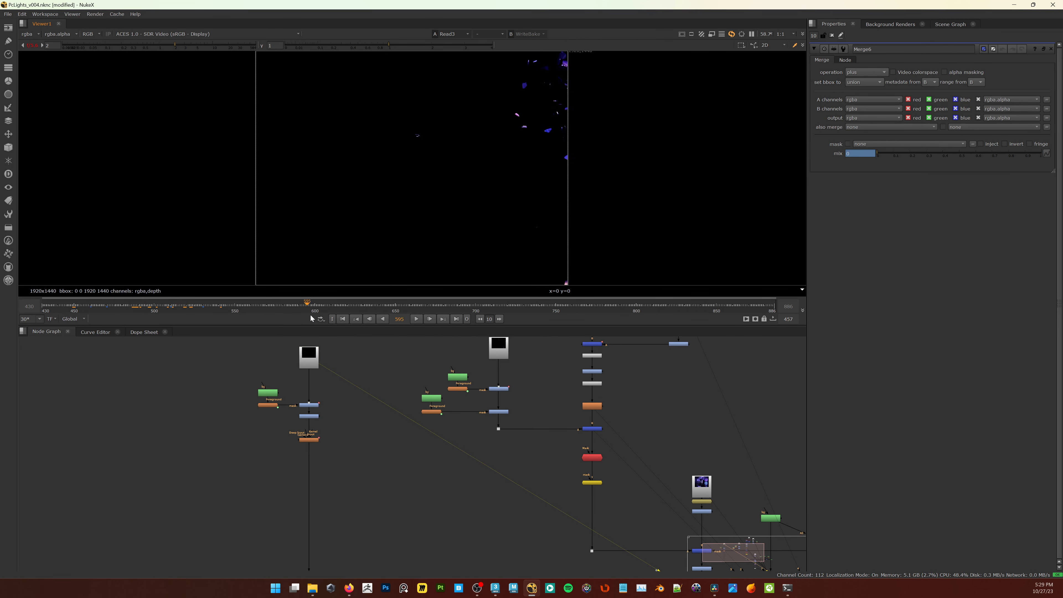
drag(386, 316, 612, 306)
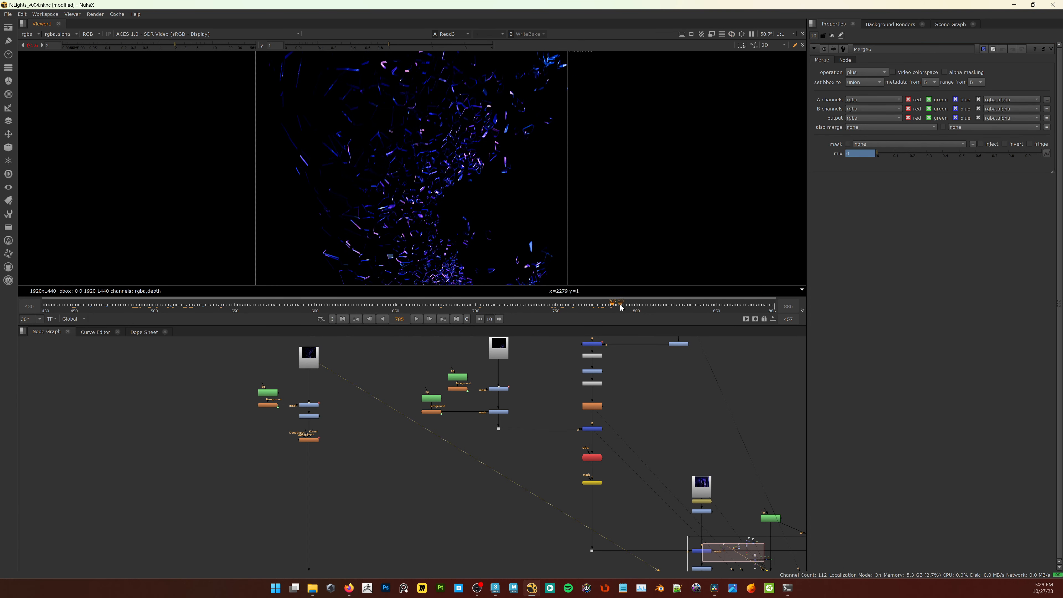
drag(621, 308, 648, 312)
Step: Trace the Read3 branch down to the Merge5 node and view that merge's output at frame 807
middle_drag(641, 494, 611, 436)
scroll(611, 437, down, 2)
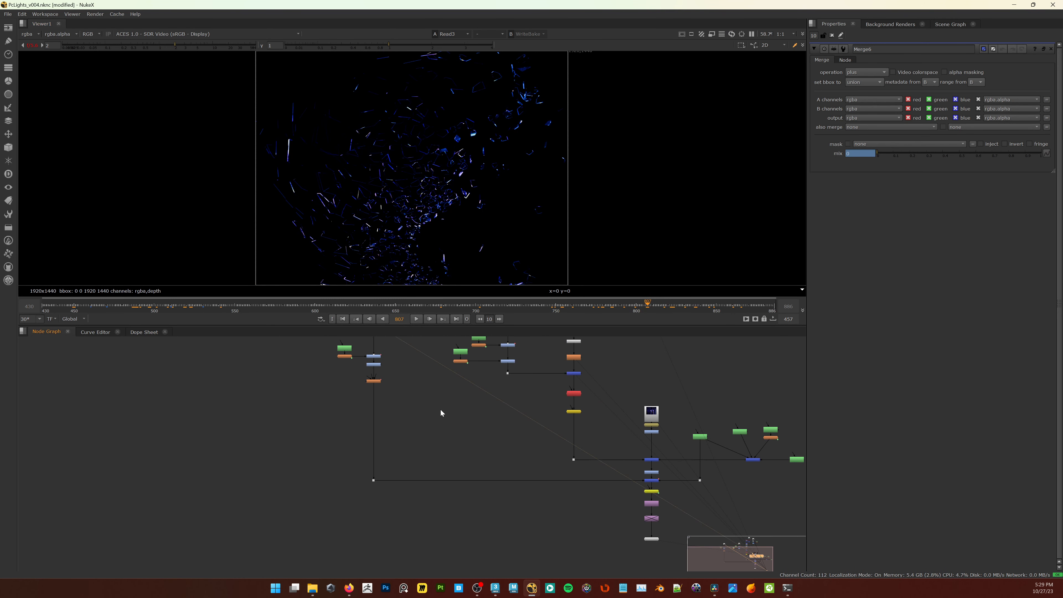
drag(425, 424, 360, 491)
middle_drag(577, 471, 474, 424)
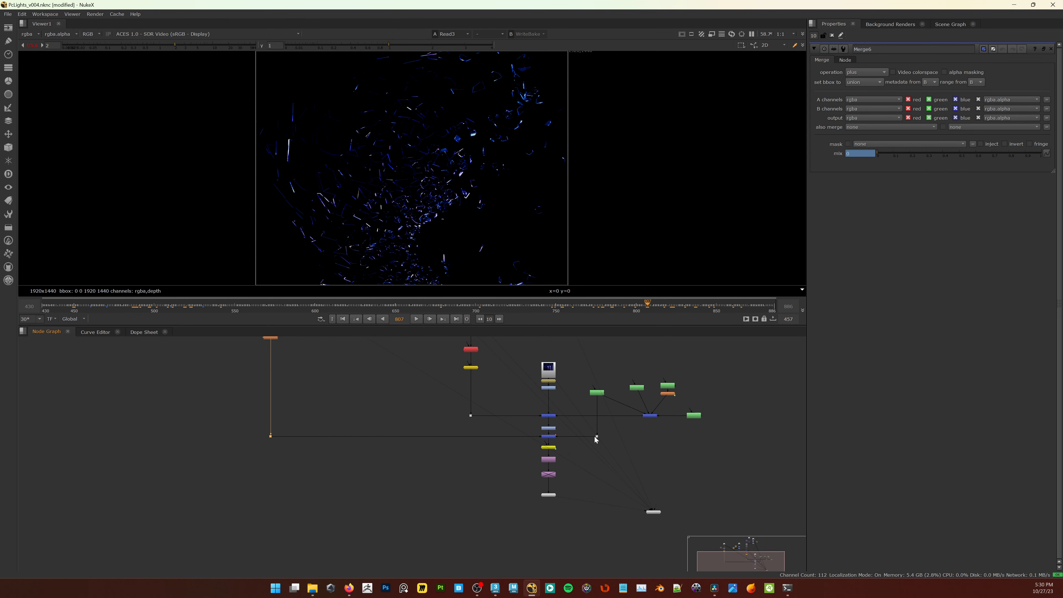
scroll(622, 393, up, 2)
scroll(588, 401, up, 1)
scroll(527, 444, up, 2)
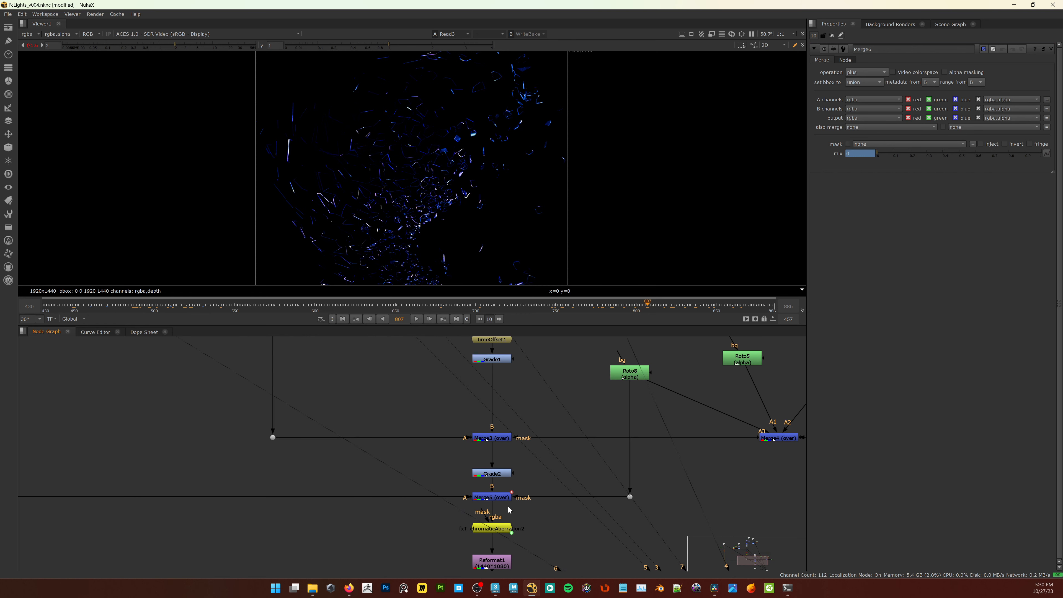
click(490, 499)
key(1)
Step: View the alpha channel of the Merge4 node that combines the roto masks, and switch back to colour
middle_drag(672, 382, 567, 370)
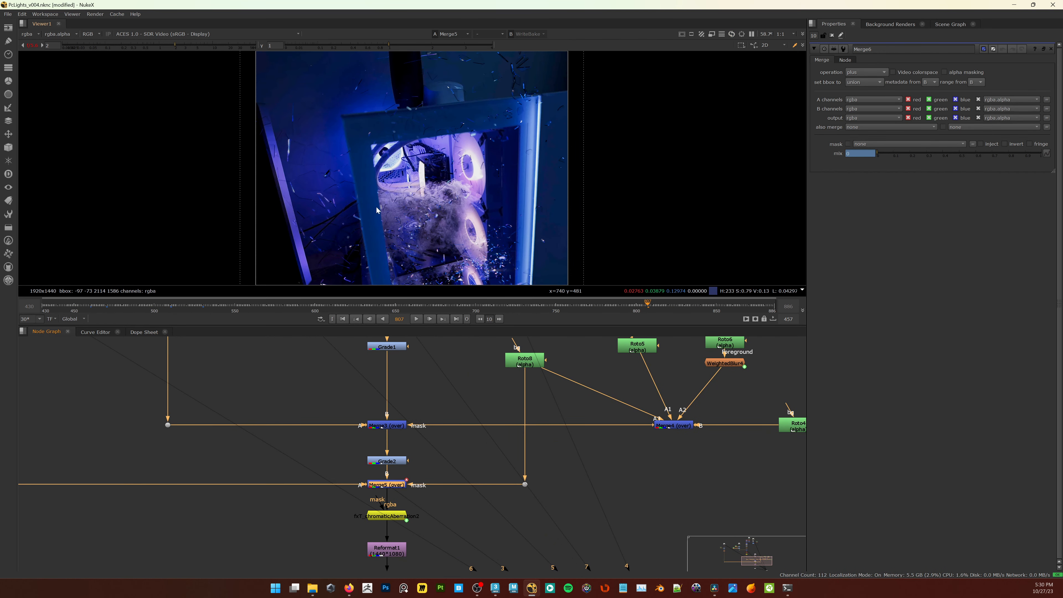
click(673, 430)
key(1)
key(a)
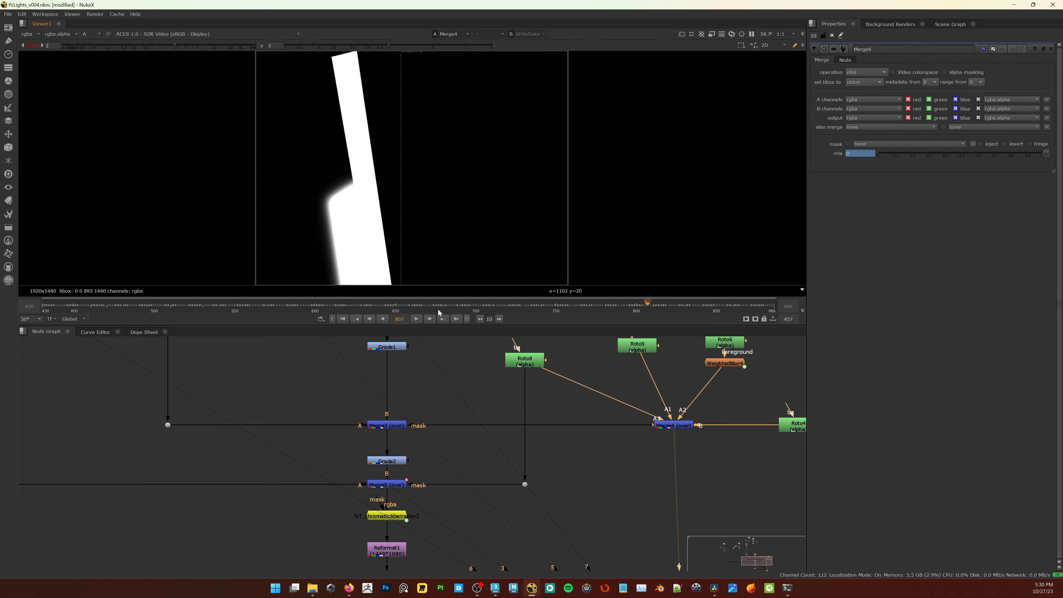
key(a)
Step: View the output of the chromatic aberration node below Merge5, followed by the WriteBake result at frame 807
middle_drag(405, 530, 512, 400)
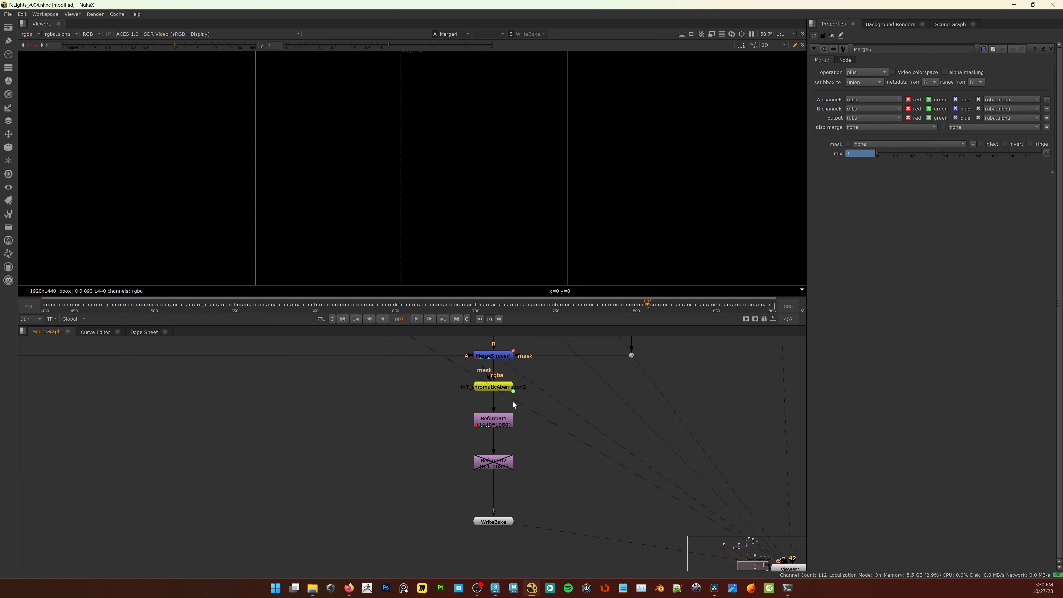
click(510, 392)
key(1)
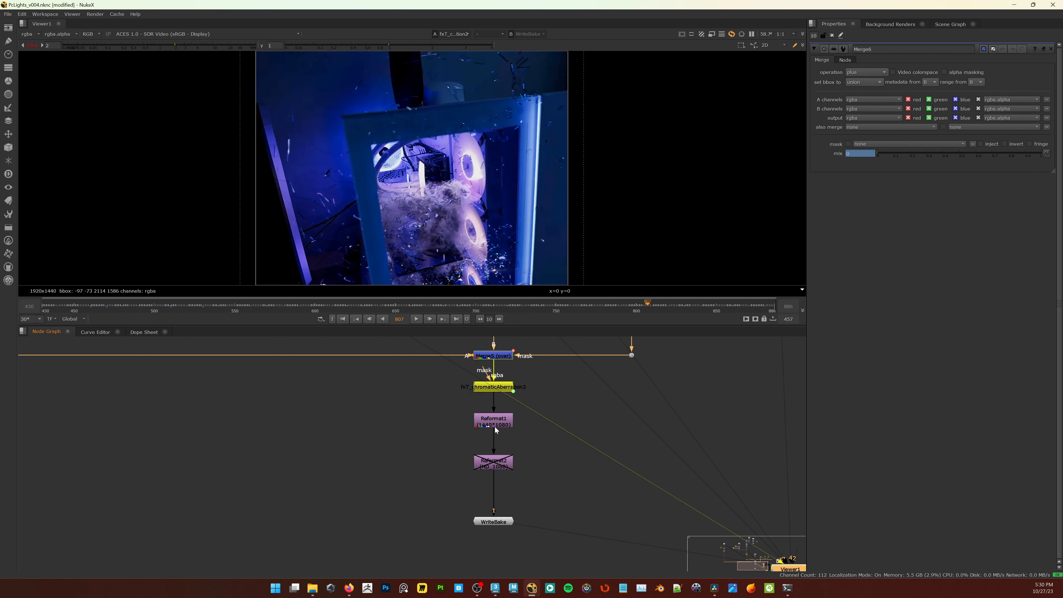
mouse_move(449, 418)
middle_down()
mouse_move(440, 451)
mouse_move(447, 424)
middle_up()
key(1)
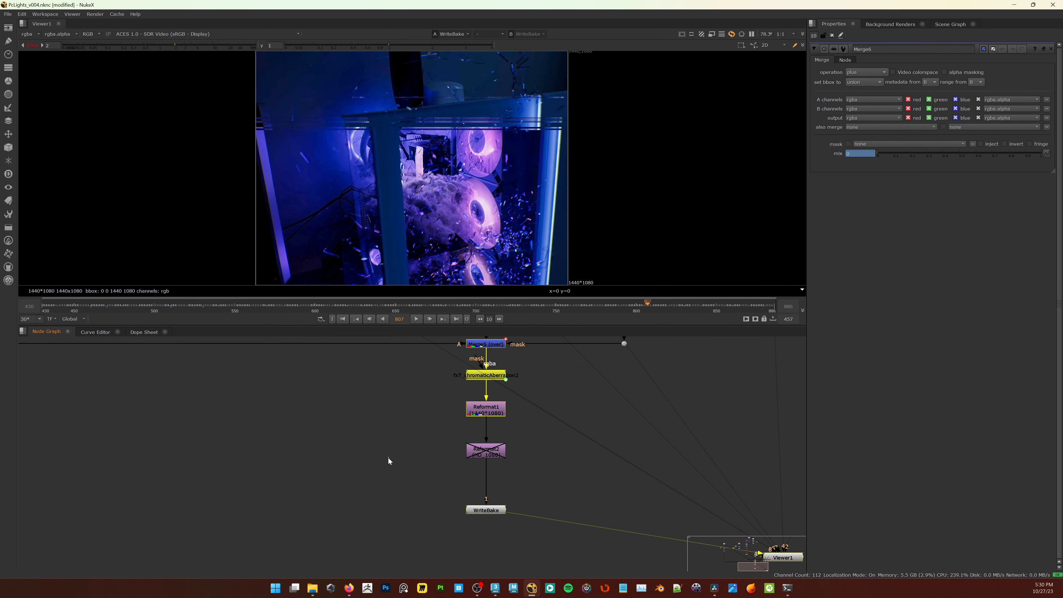
Step: Reset the viewer gain to 1 on the WriteBake output at frame 650 and maximize the viewer
click(492, 302)
drag(487, 306, 396, 305)
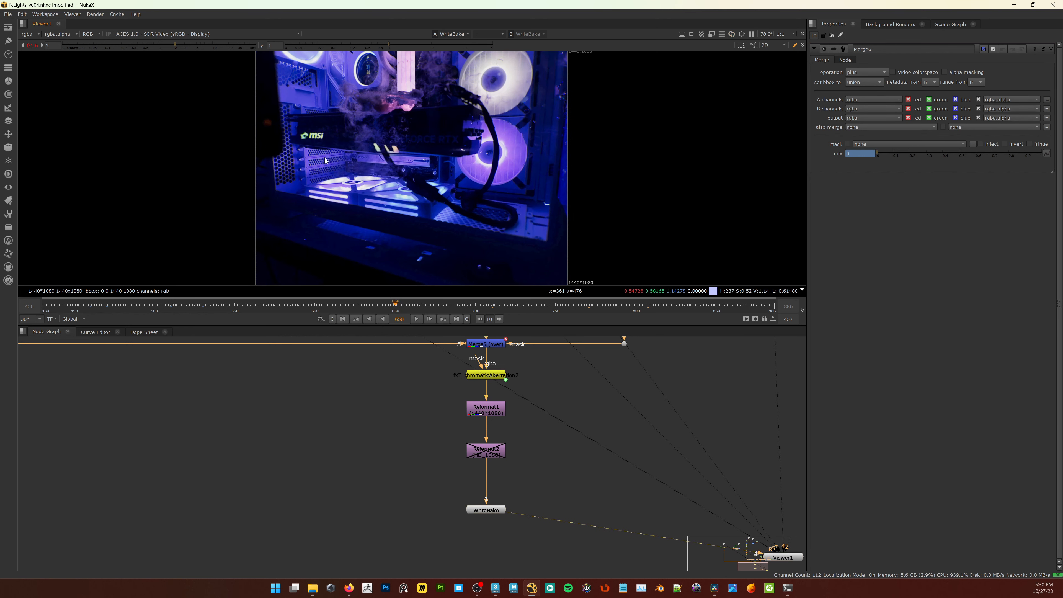
click(33, 45)
key(space)
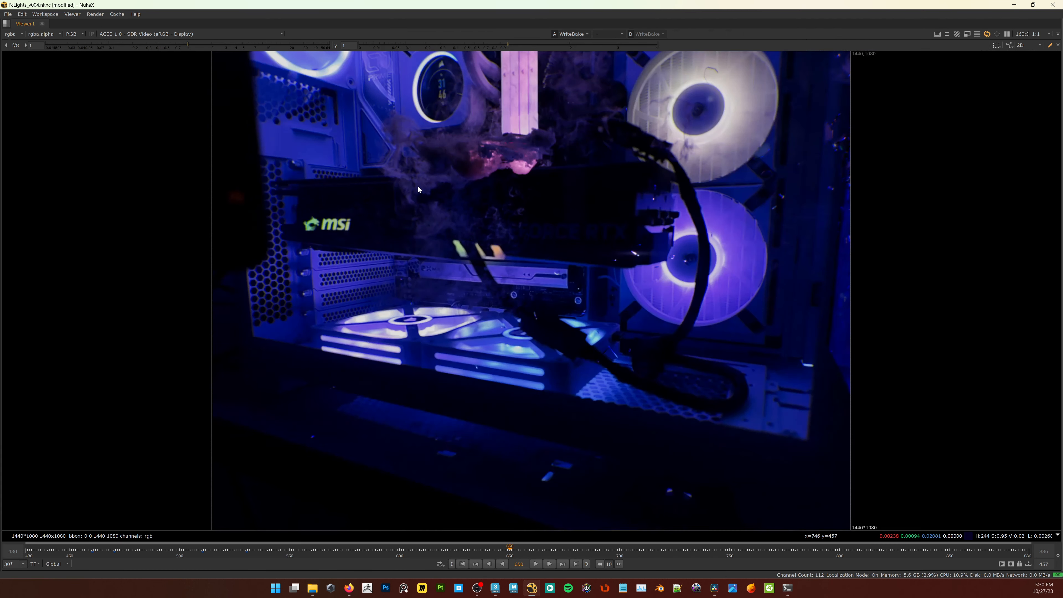
Step: Examine the final WriteBake composite across the timeline, including frames 529, 674, 613, 784 and 807
click(412, 551)
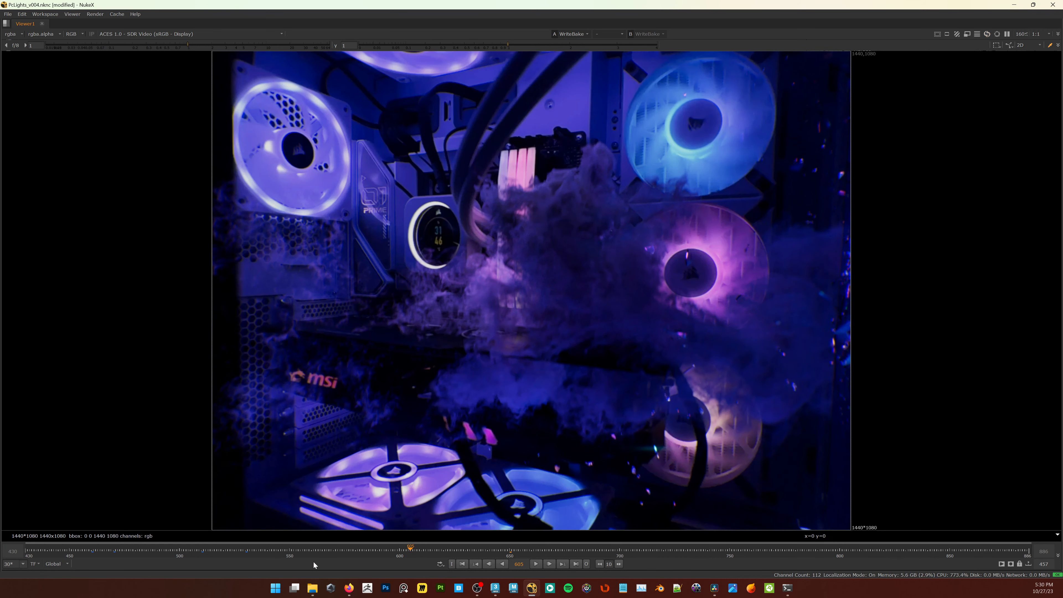
click(325, 553)
click(243, 550)
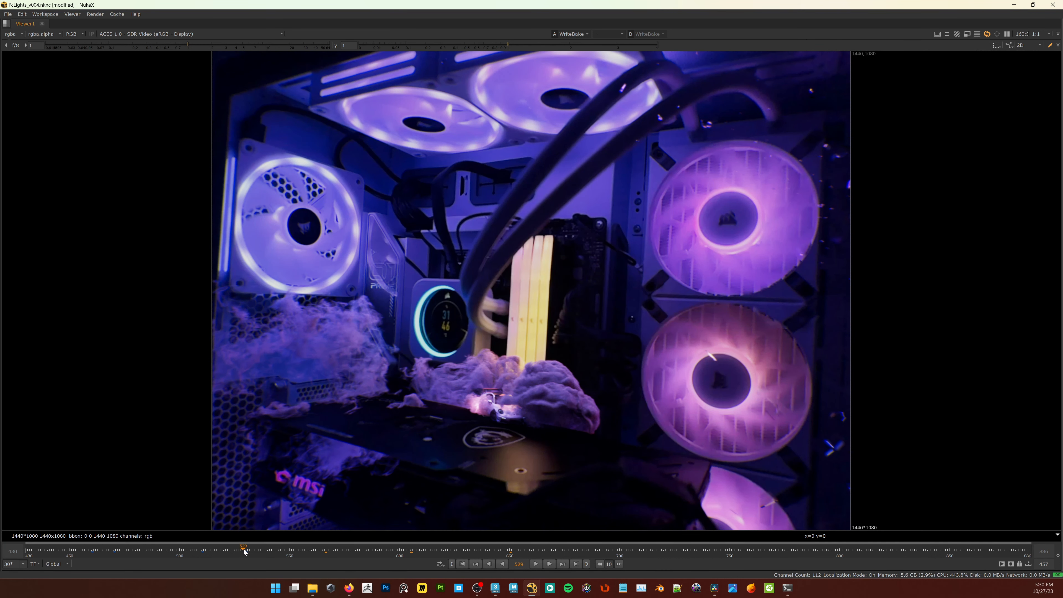
click(175, 552)
click(473, 552)
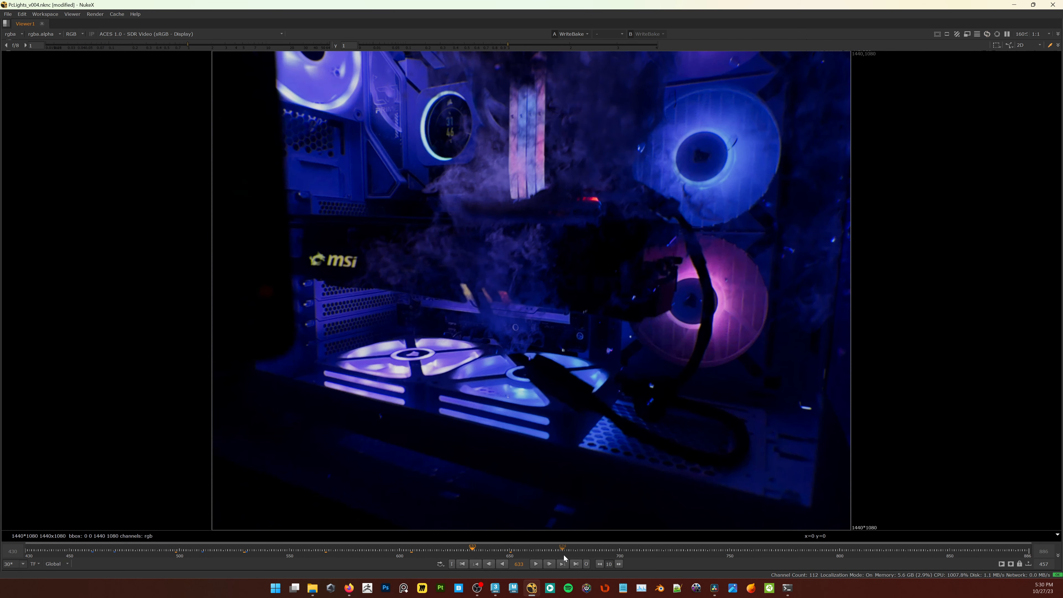
click(563, 555)
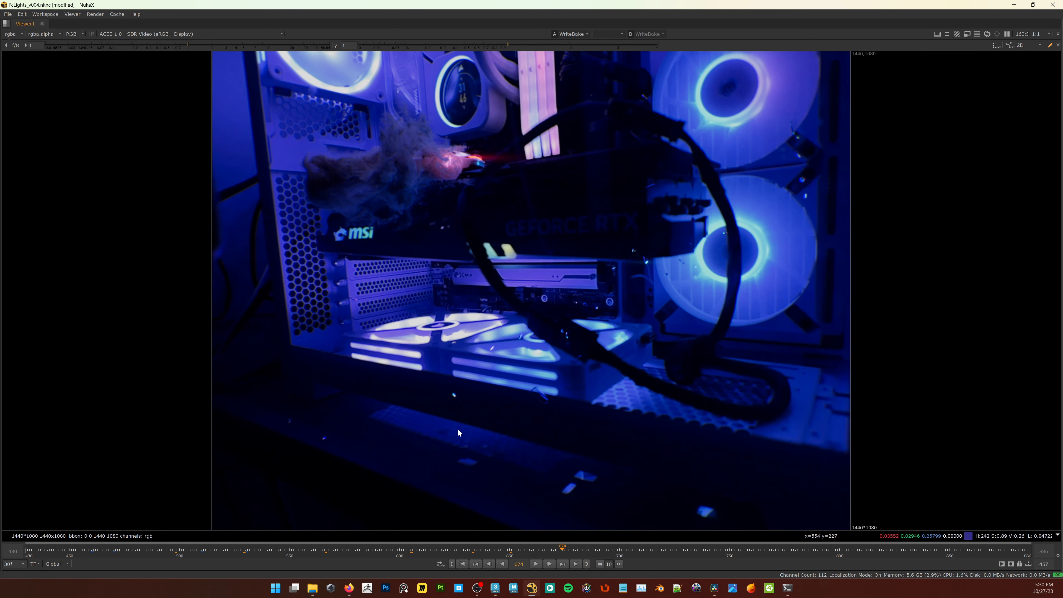
click(428, 552)
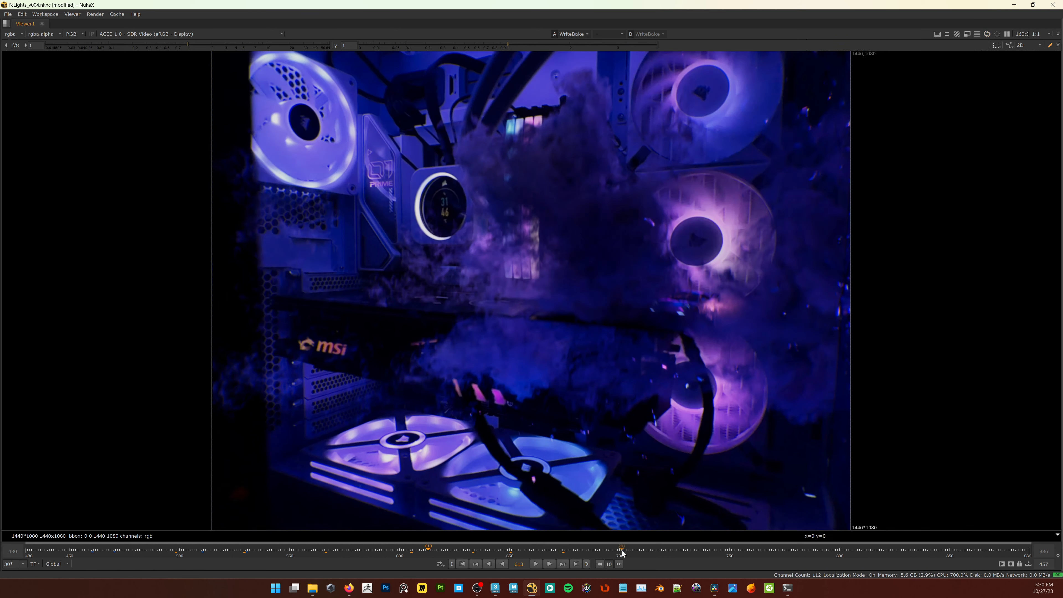
click(696, 550)
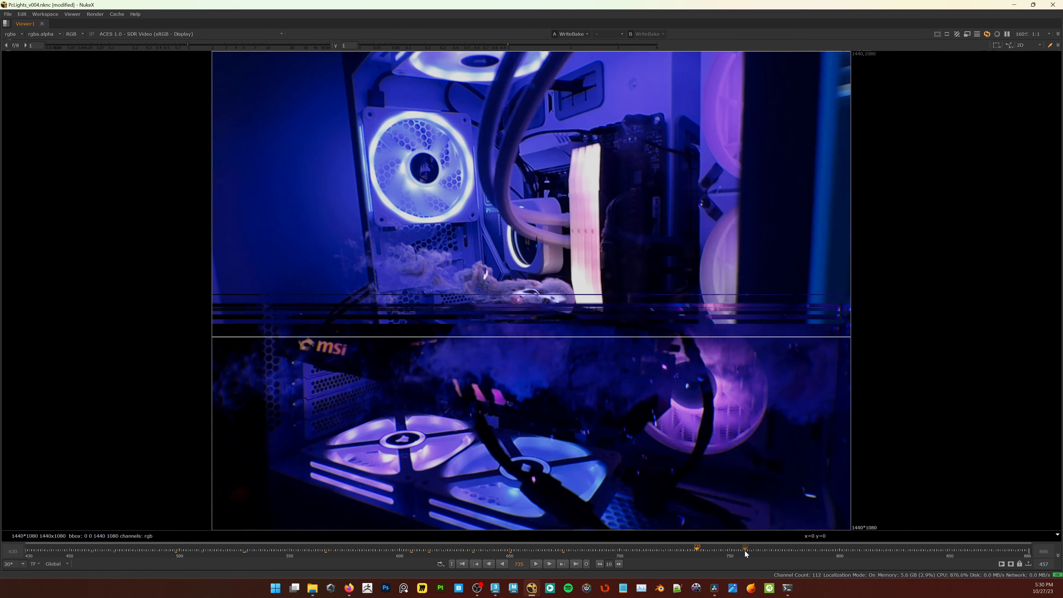
click(804, 552)
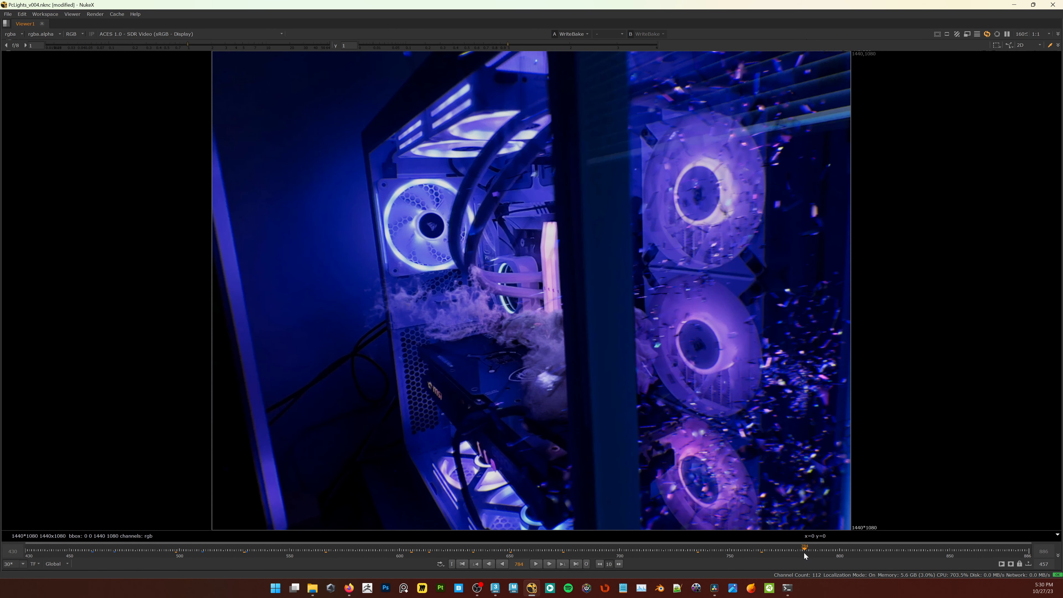
click(855, 554)
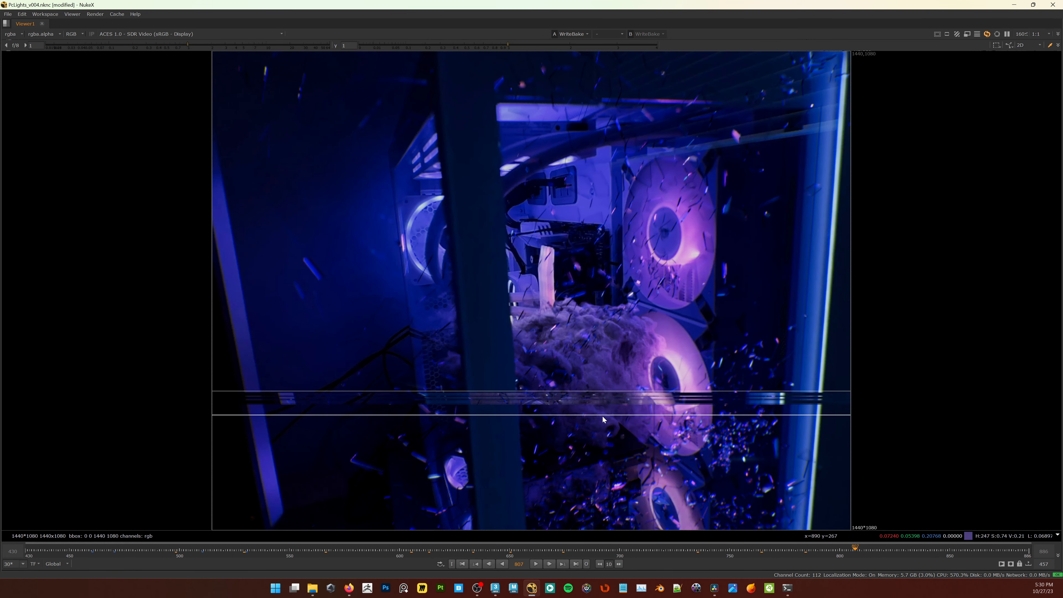
Step: Restore the full layout and fit the entire node tree in the node graph
key(space)
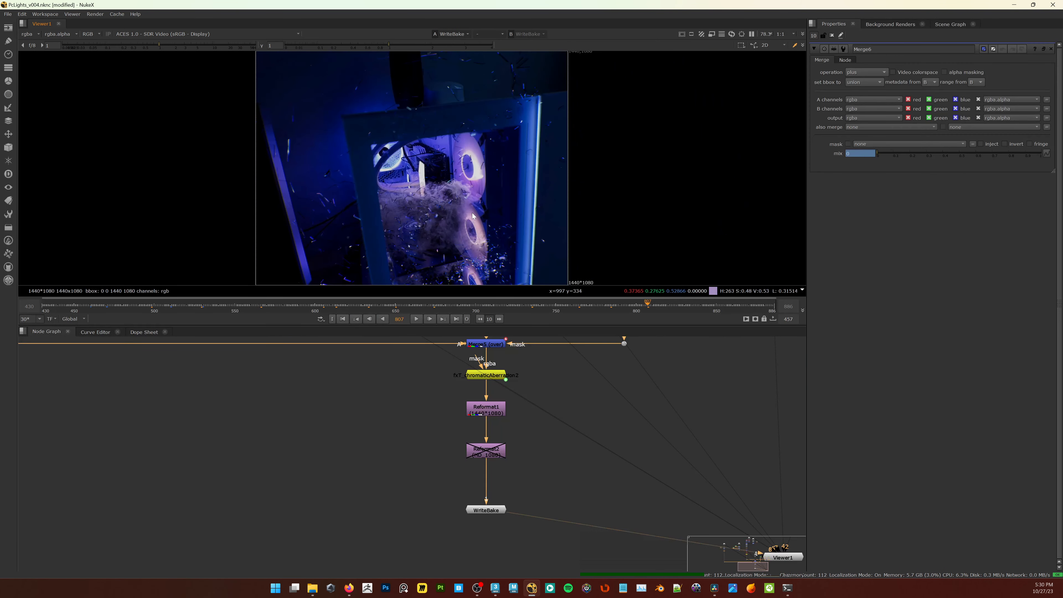
key(f)
key(f)
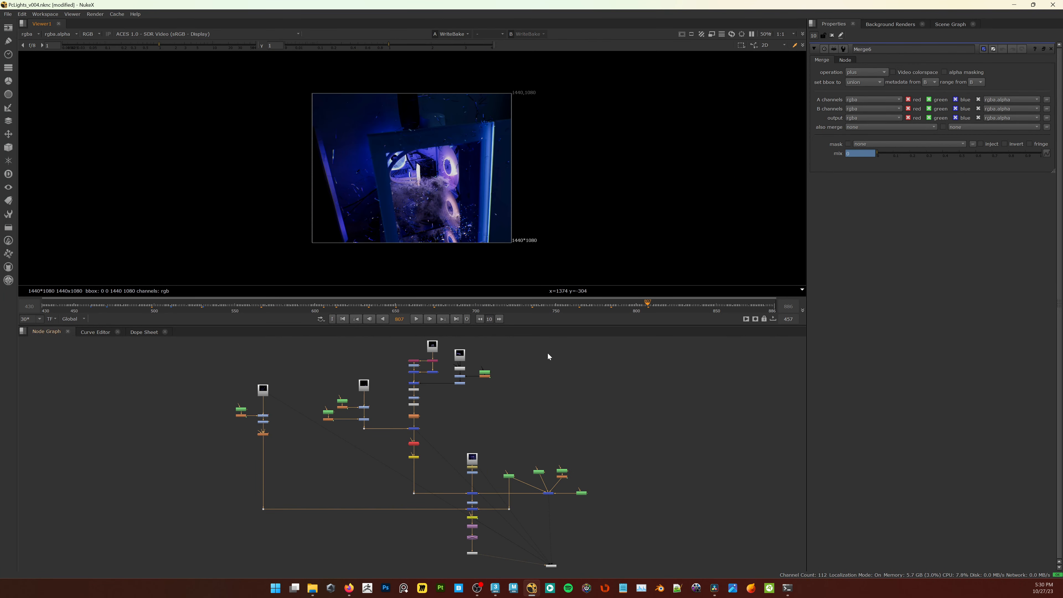